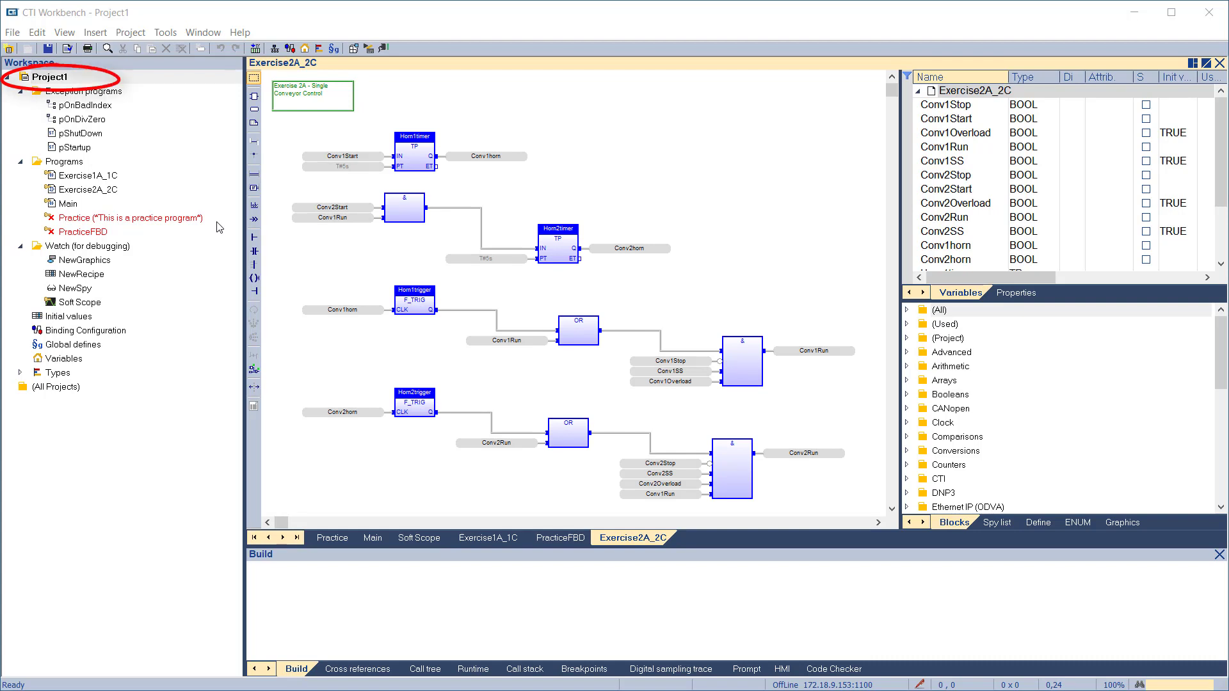
Open the project's I/O drivers and add a CTI PLC Local I/O configuration with a Local Base under it.
{"action": "left_click", "coordinate": [276, 49]}
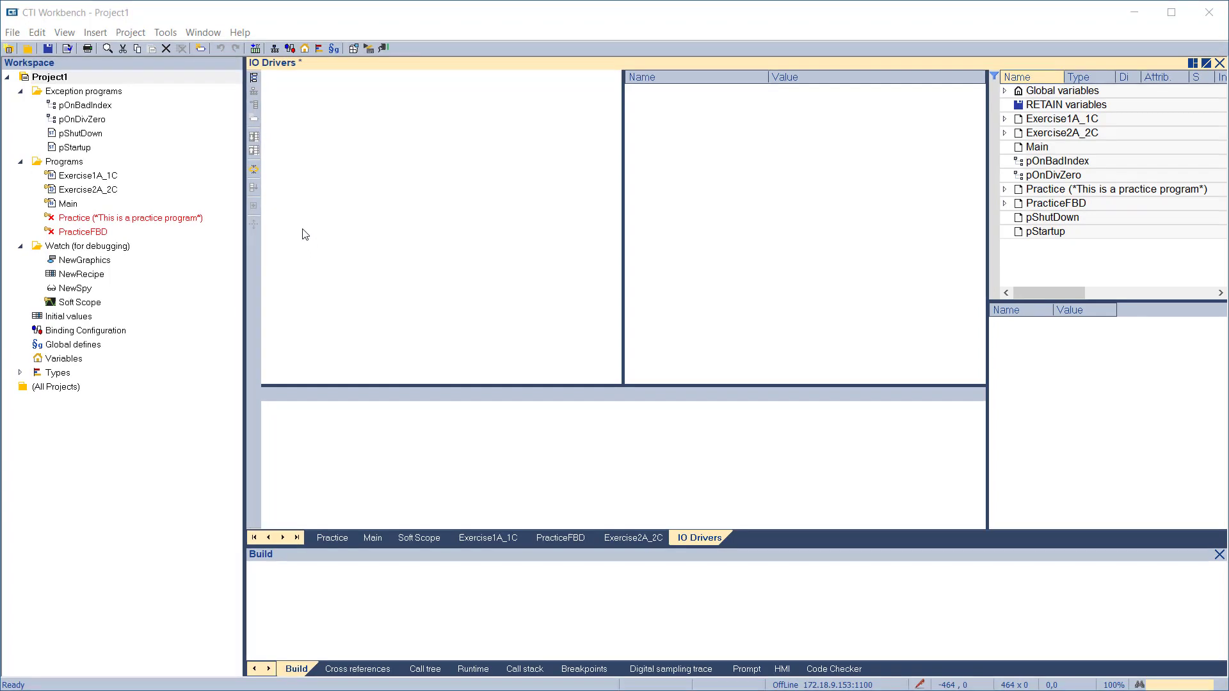
{"action": "left_click", "coordinate": [254, 80]}
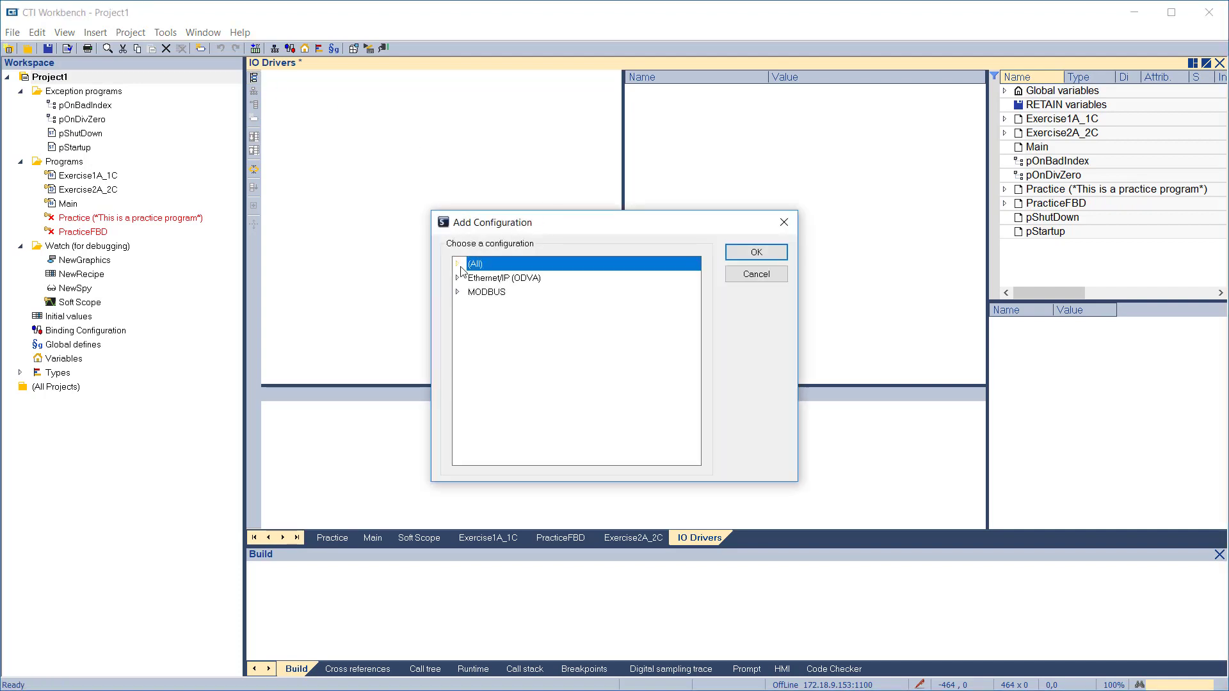
{"action": "left_click", "coordinate": [457, 266]}
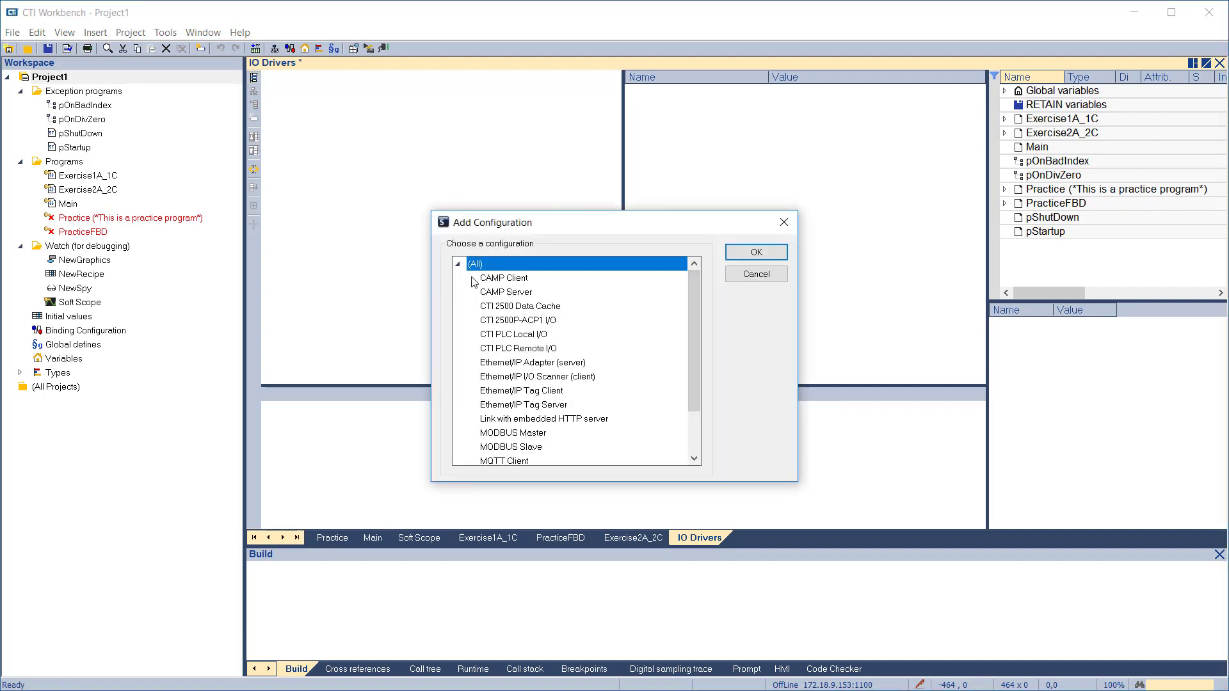
{"action": "left_click", "coordinate": [516, 335]}
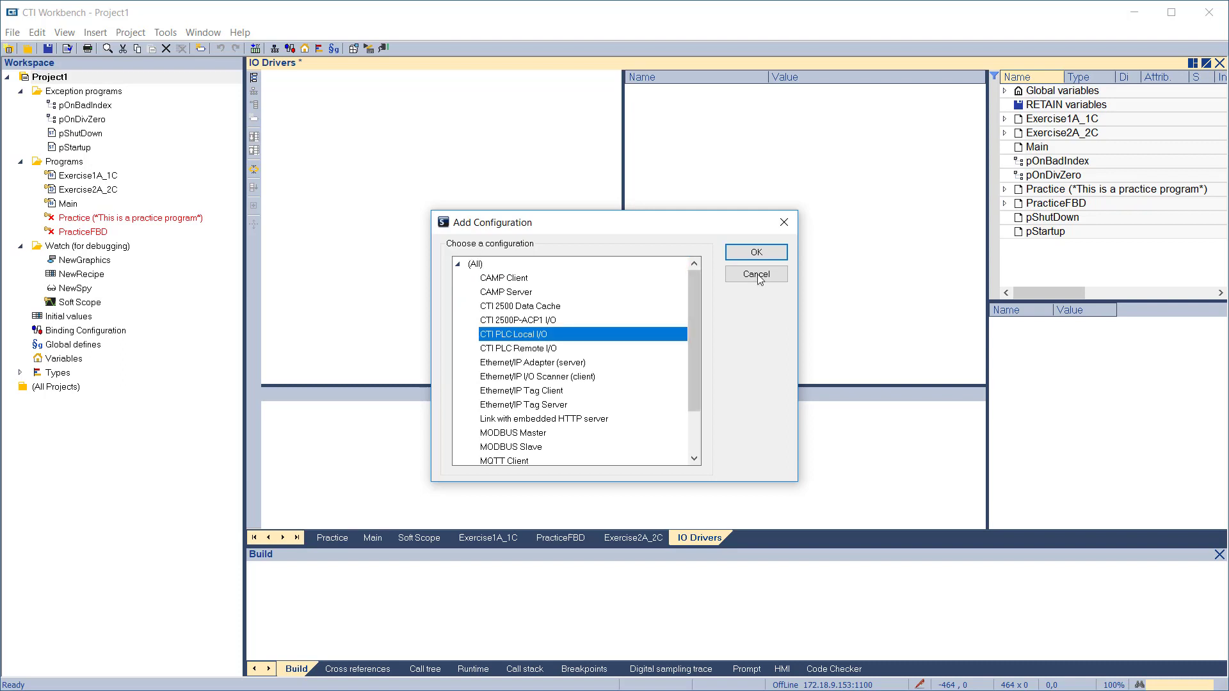
{"action": "left_click", "coordinate": [756, 252]}
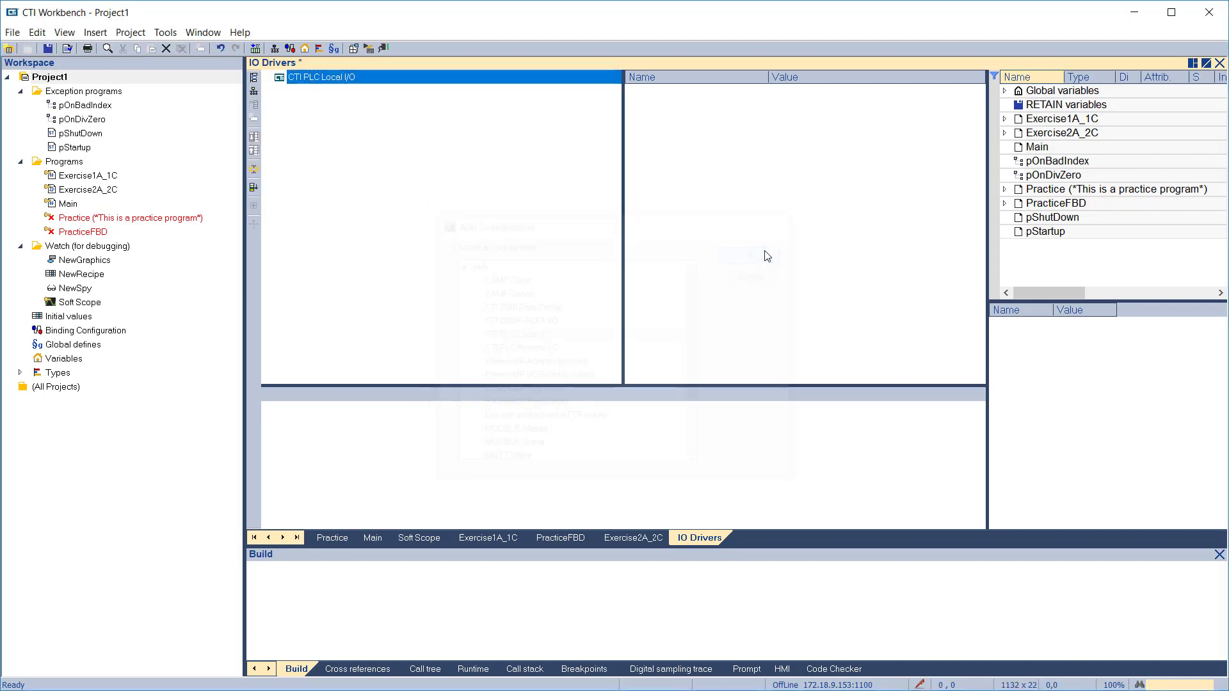
{"action": "left_click", "coordinate": [253, 96]}
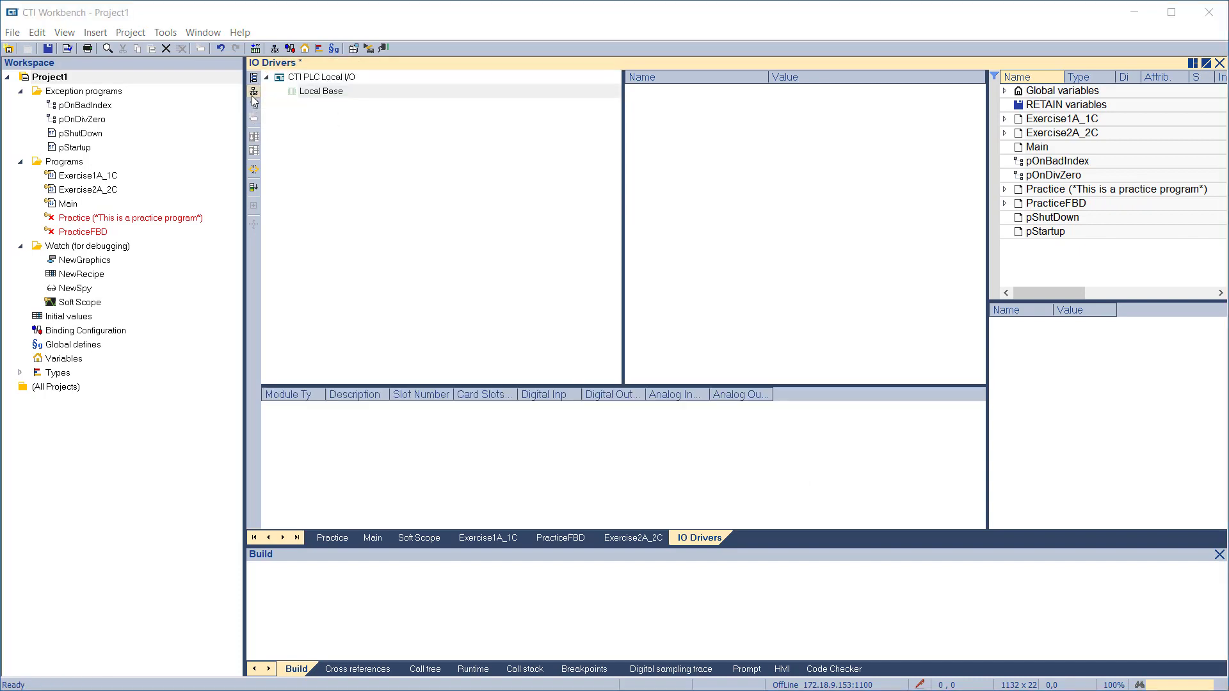
Start a new module on the local base as CTI 2558 8CH Analog Input in slot 1, described as Incinerator.
{"action": "left_click", "coordinate": [253, 100]}
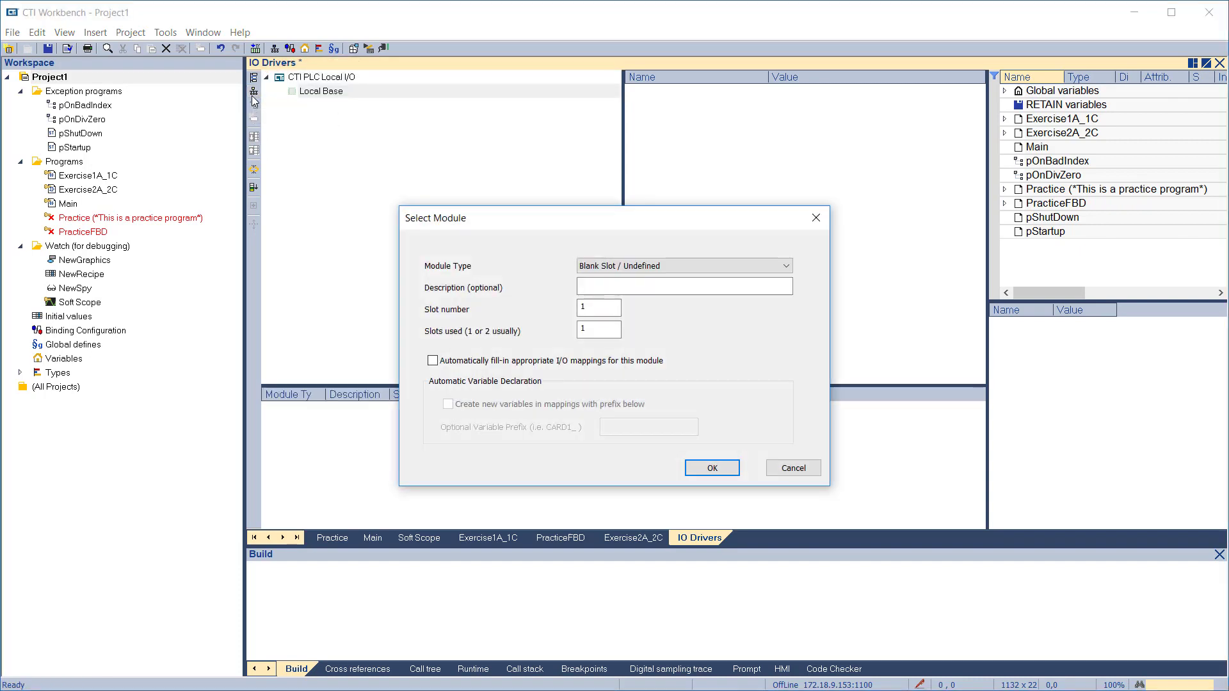
{"action": "left_click", "coordinate": [782, 269]}
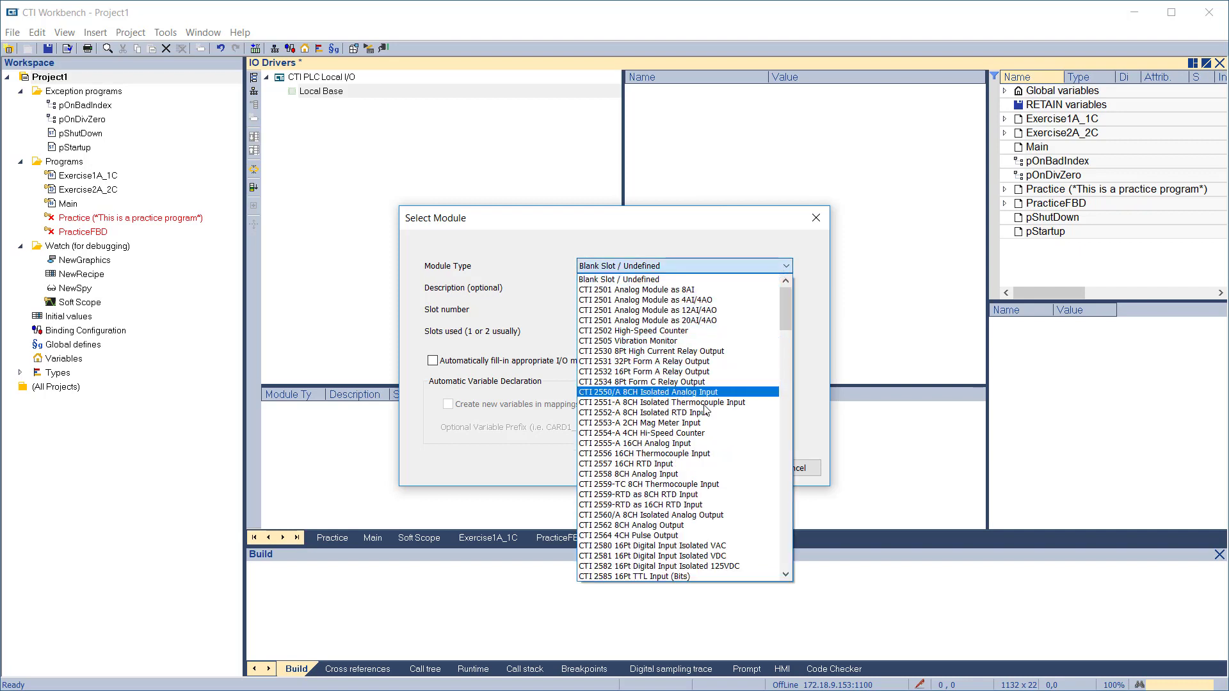
{"action": "left_click", "coordinate": [678, 474]}
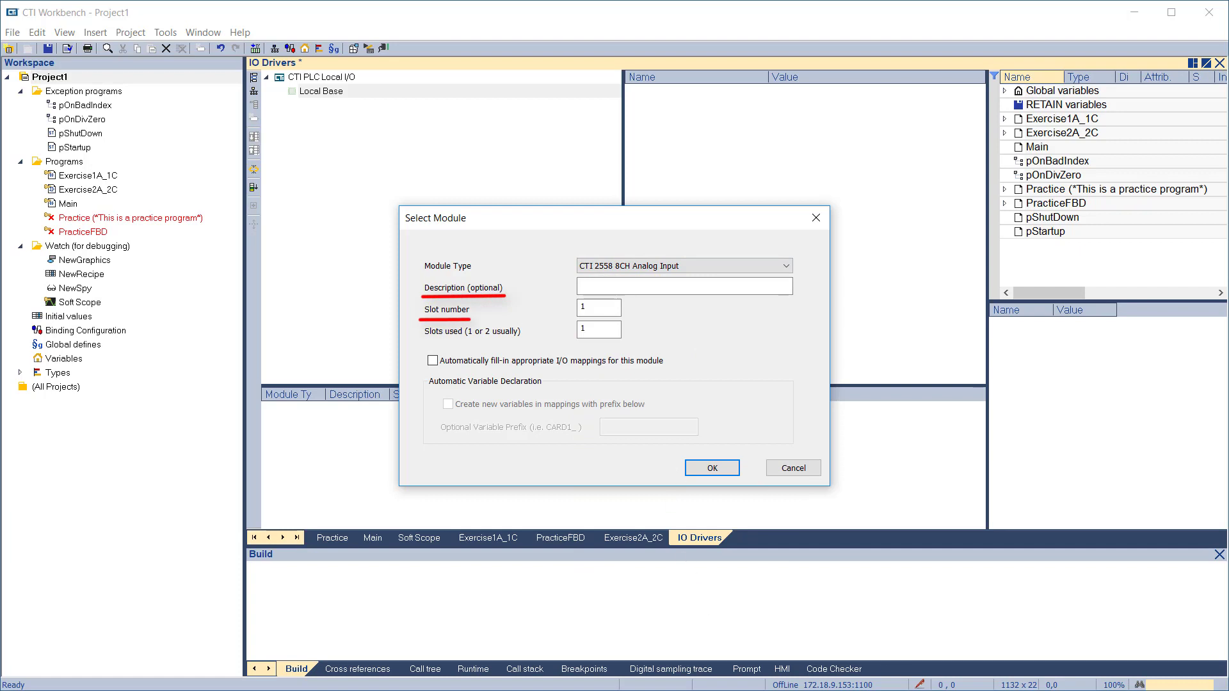
{"action": "left_click", "coordinate": [628, 288]}
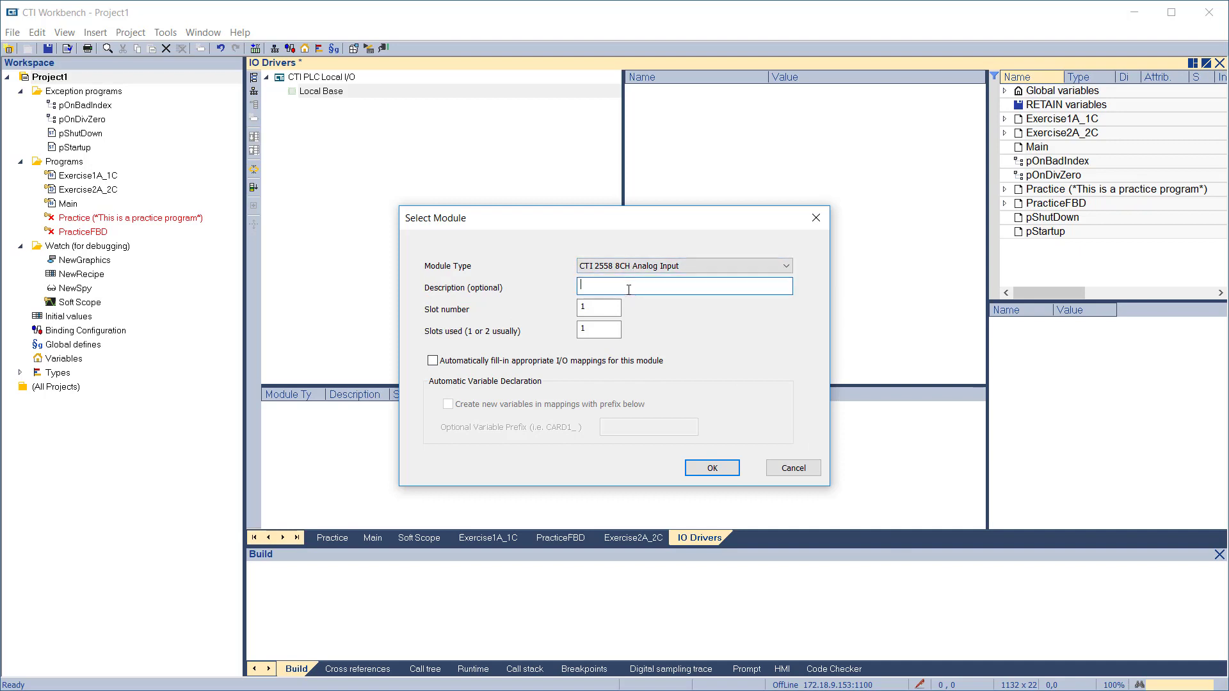
{"action": "type", "text": "Incinerator"}
{"action": "key", "text": "Tab"}
{"action": "key", "text": "Tab"}
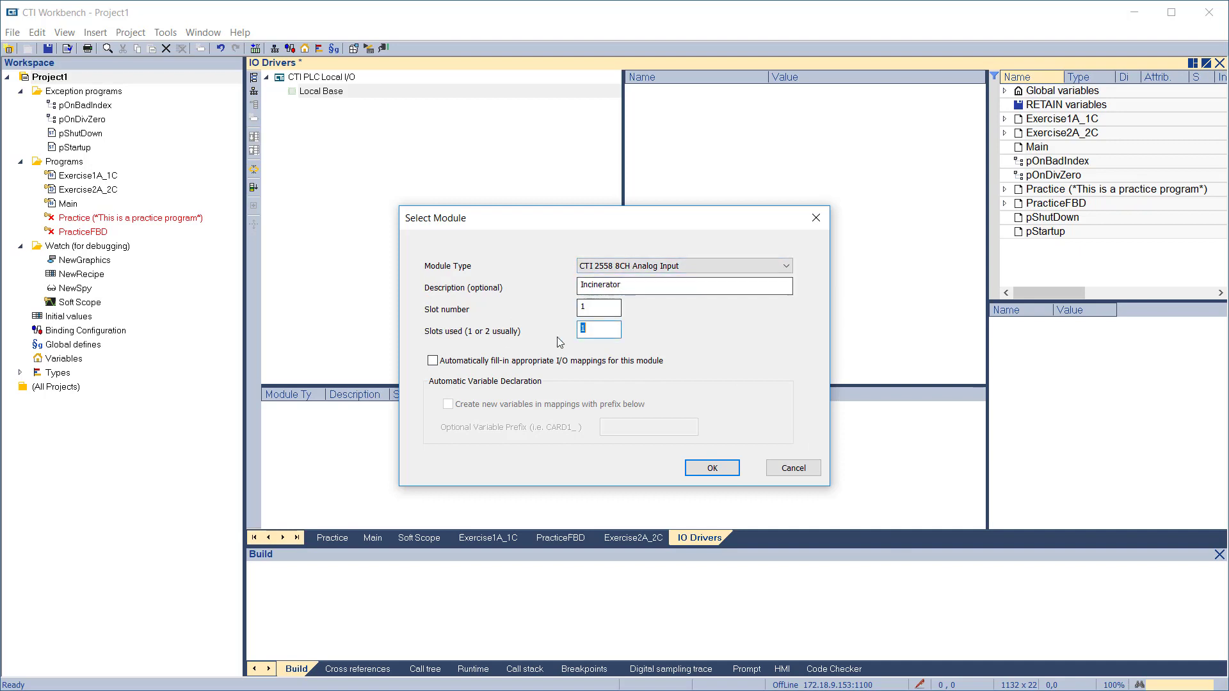
Enable automatic I/O mappings and new variable creation with the prefix Incinerator, and accept the module.
{"action": "left_click", "coordinate": [433, 362]}
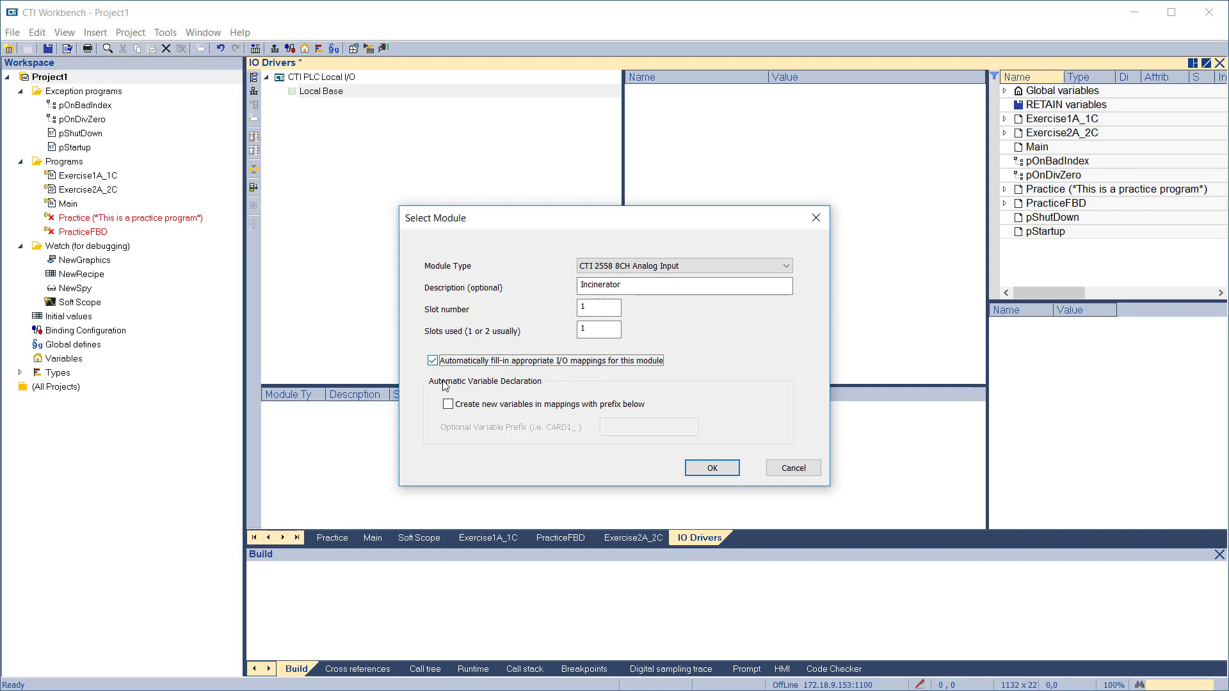
{"action": "left_click", "coordinate": [448, 405]}
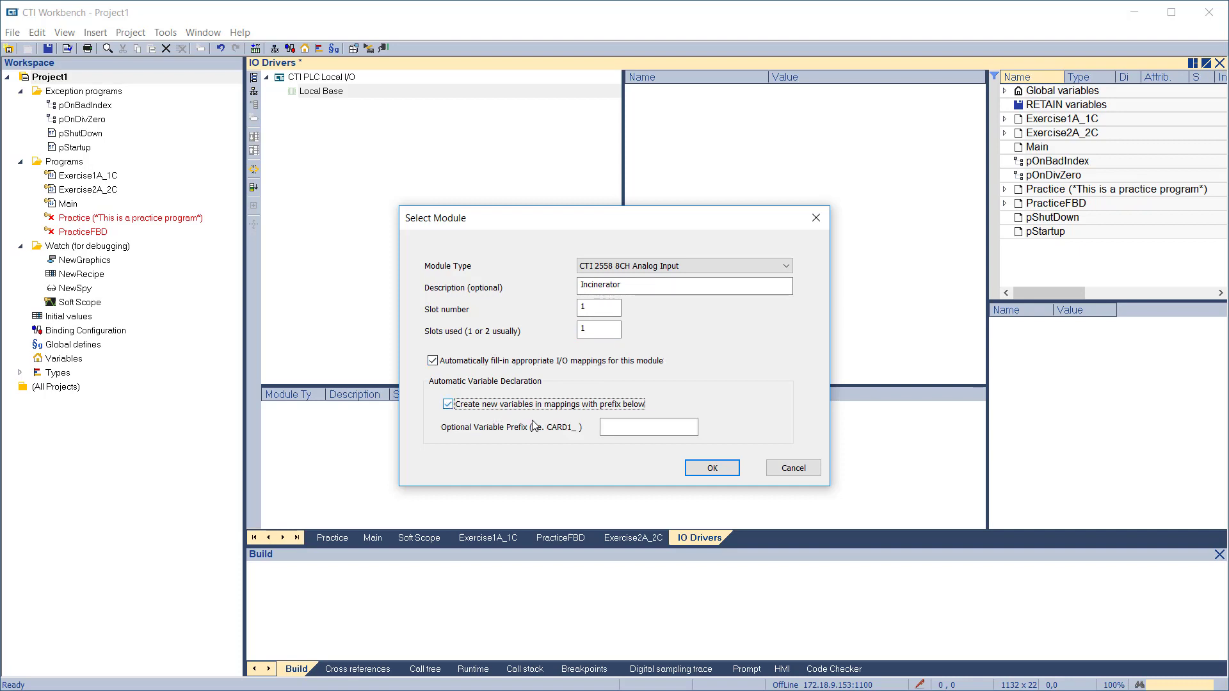
{"action": "left_click", "coordinate": [631, 426]}
{"action": "type", "text": "I"}
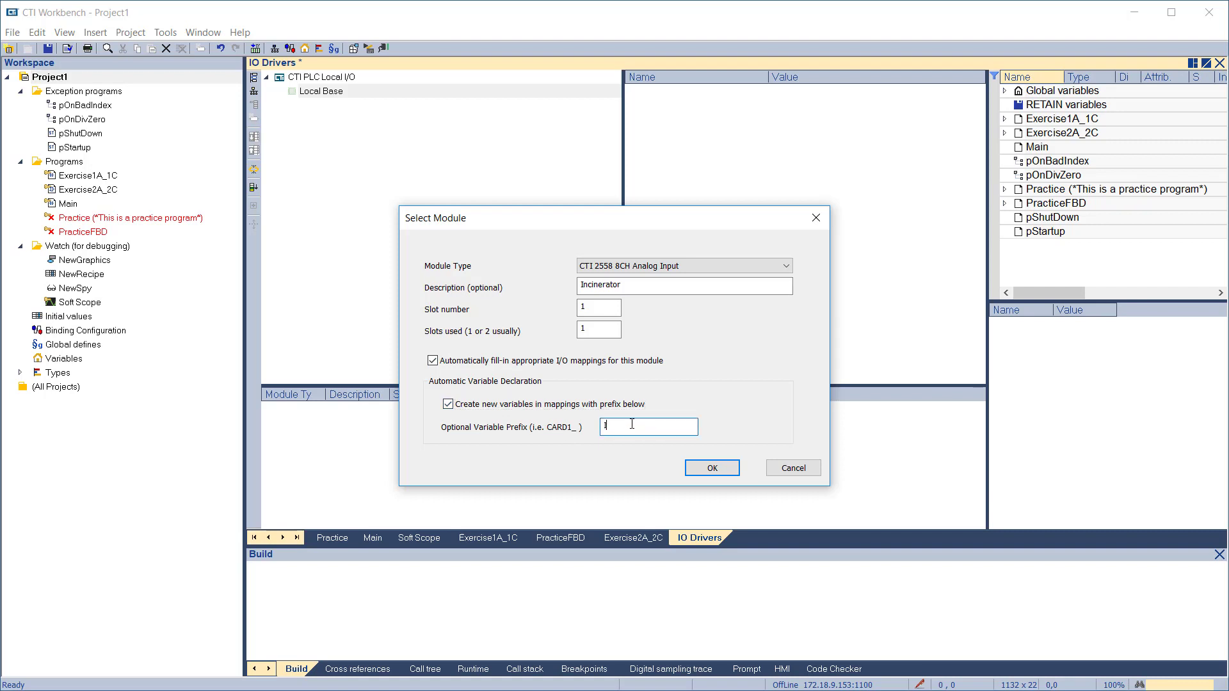
{"action": "type", "text": "ncinerator"}
{"action": "left_click", "coordinate": [695, 472]}
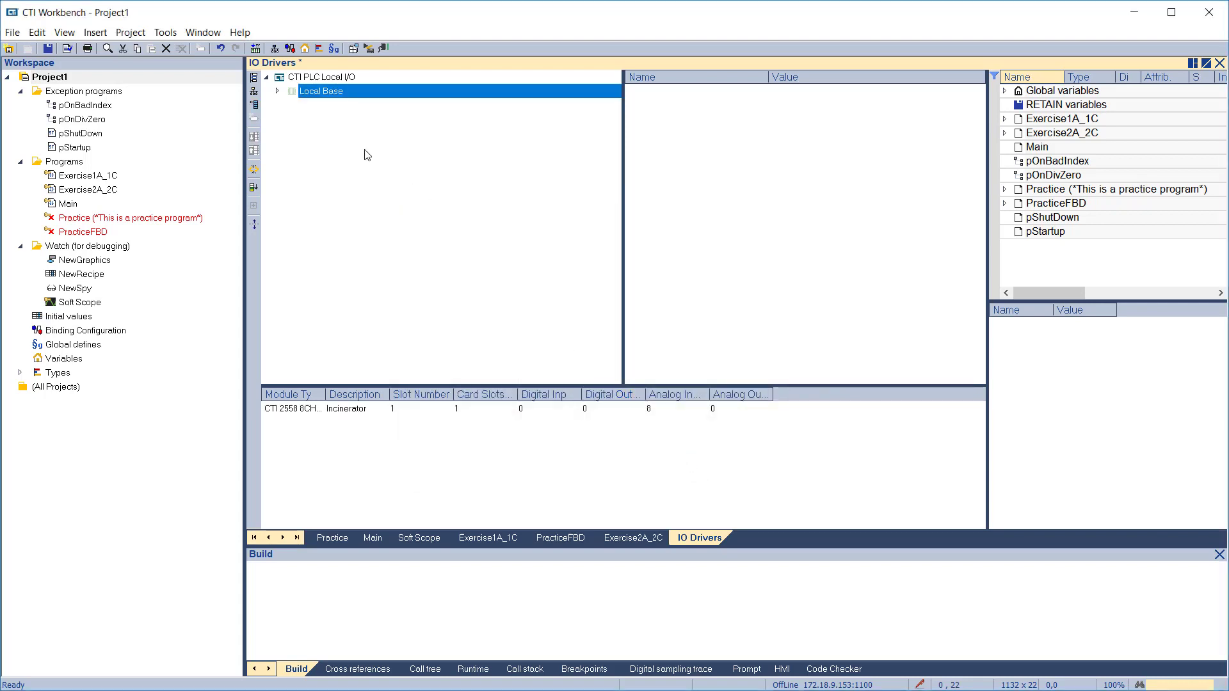
Examine the slot 1 module's channel mappings and its Incinerator variables in the global variables, widening the Name column to read them.
{"action": "left_click", "coordinate": [278, 91]}
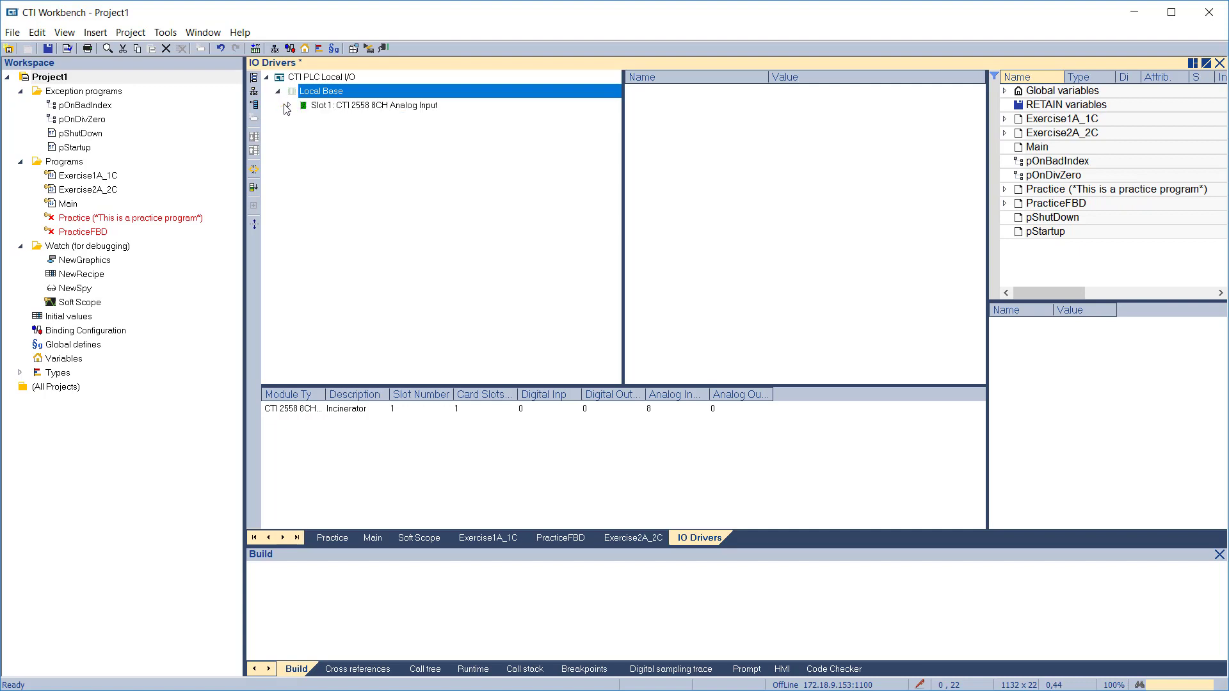
{"action": "left_click", "coordinate": [288, 106]}
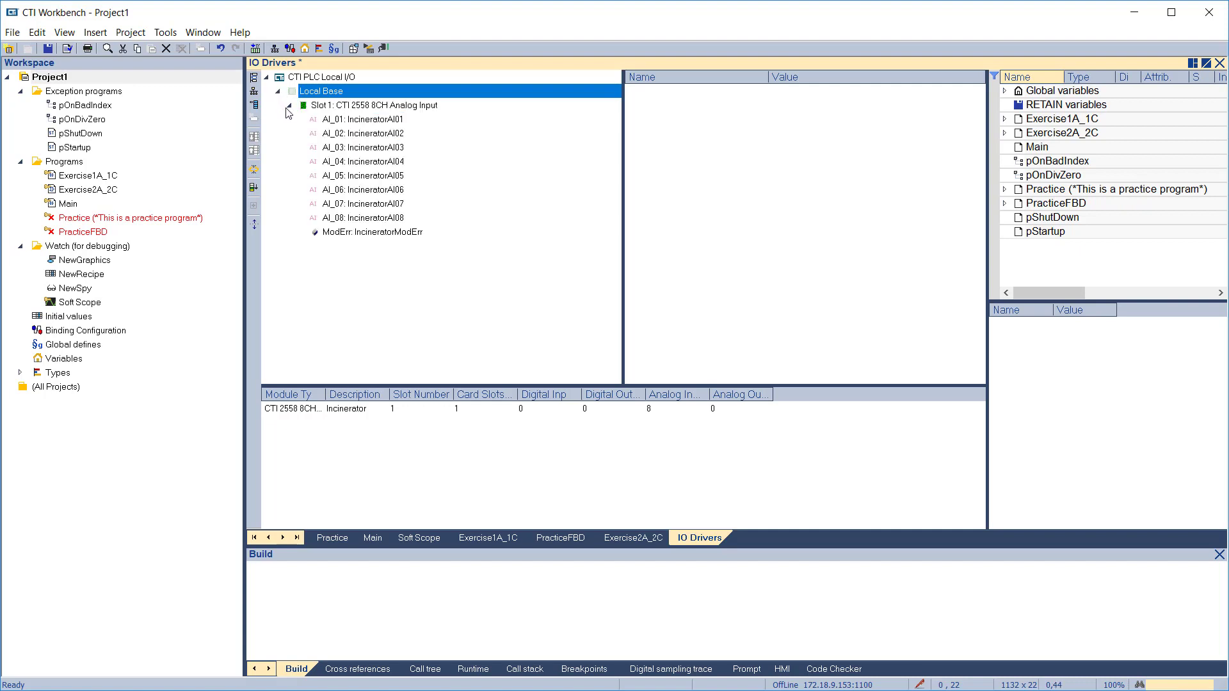
{"action": "left_click", "coordinate": [315, 109]}
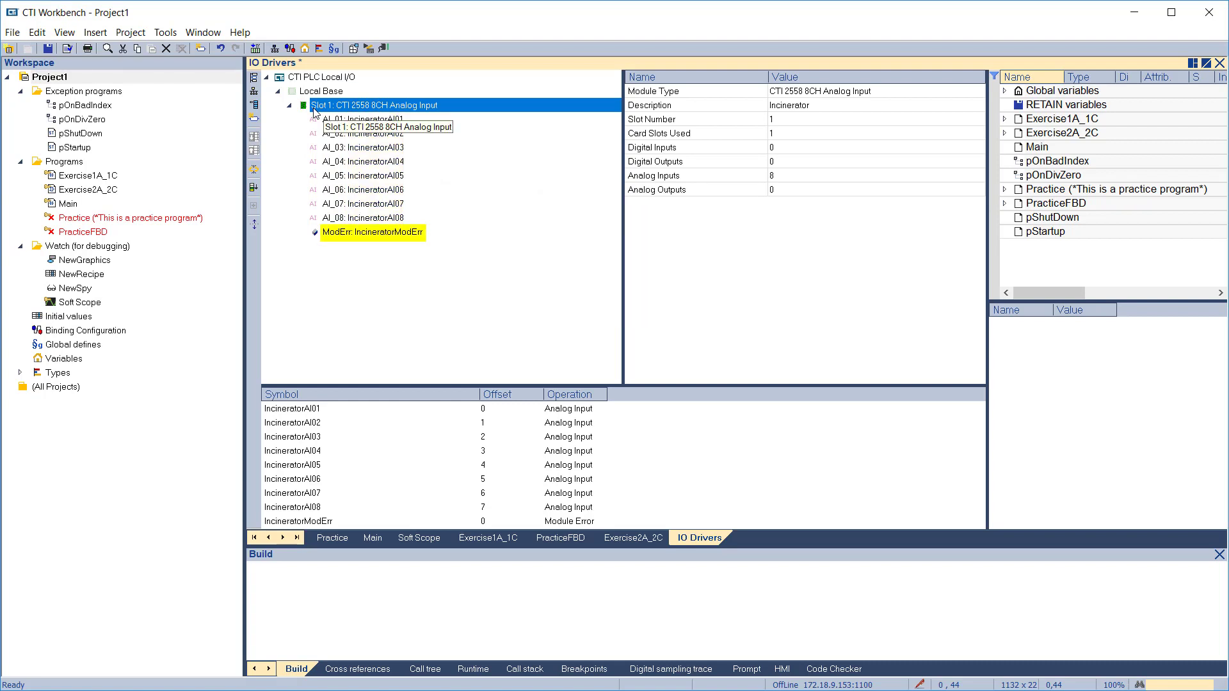
{"action": "left_click", "coordinate": [1005, 90]}
{"action": "scroll", "coordinate": [1034, 186], "scroll_direction": "down", "scroll_amount": 1}
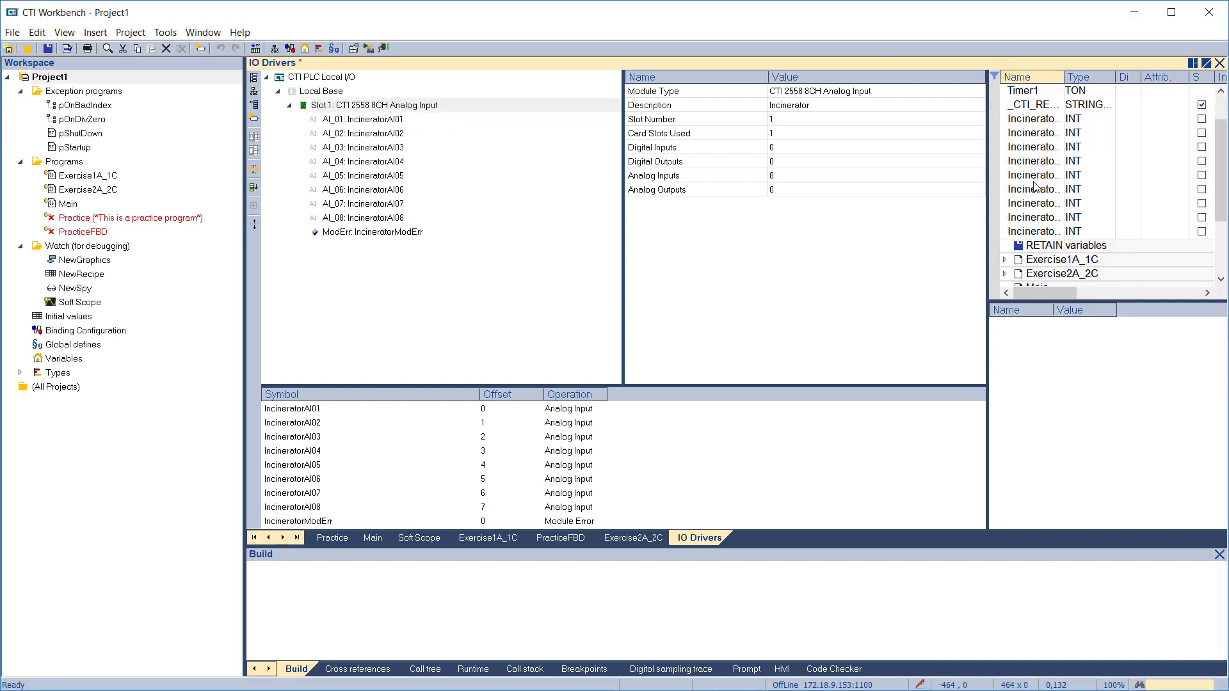
{"action": "scroll", "coordinate": [1034, 187], "scroll_direction": "up", "scroll_amount": 1}
{"action": "left_click_drag", "start_coordinate": [1064, 77], "coordinate": [1109, 78]}
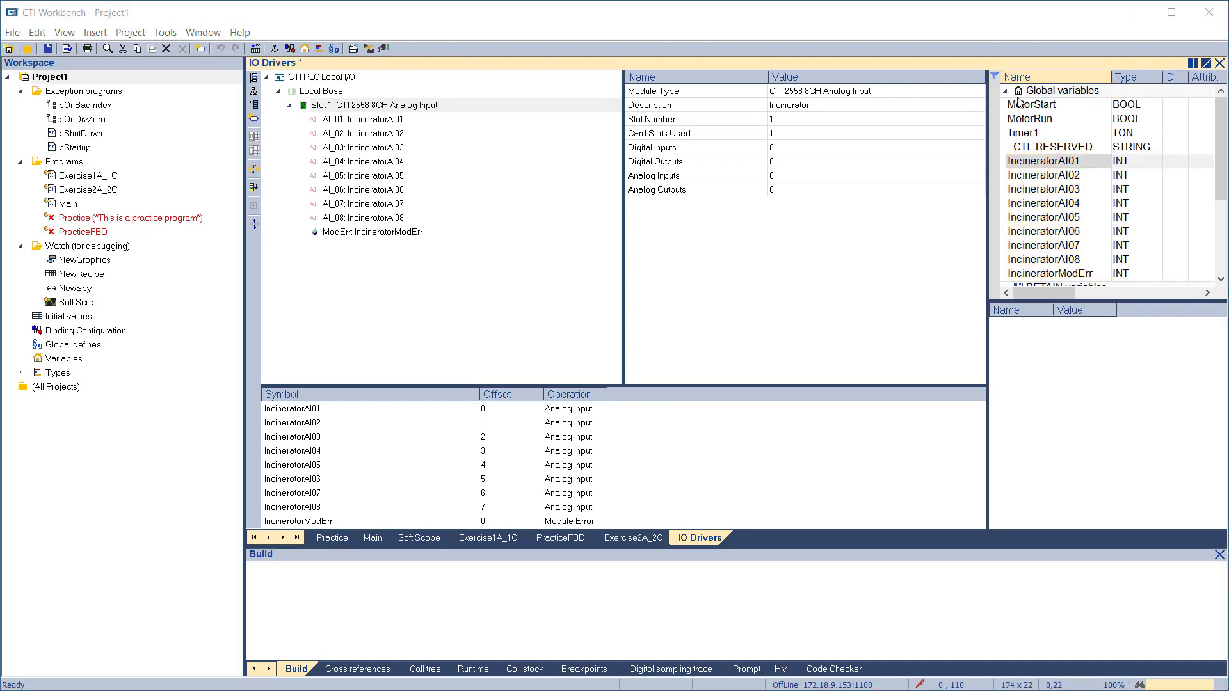
Add a global variable named Temperature1 and set its type to INT.
{"action": "left_click", "coordinate": [1036, 94]}
{"action": "key", "text": "Insert"}
{"action": "type", "text": "Temperature1"}
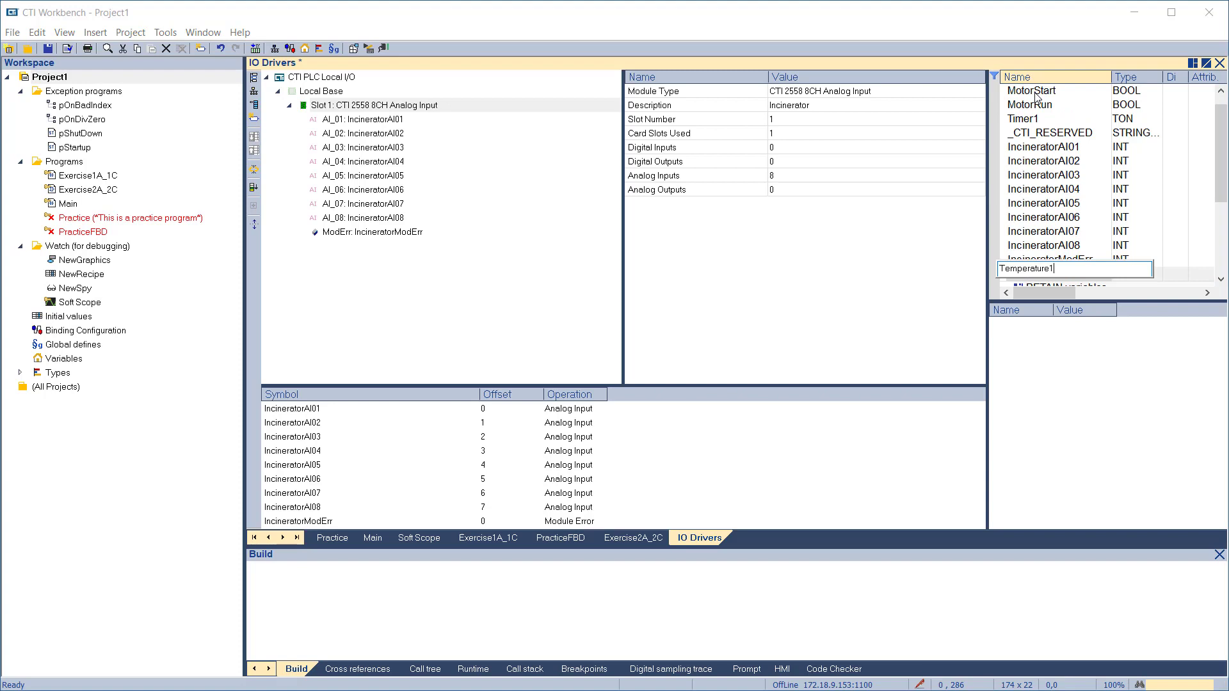
{"action": "key", "text": "Return"}
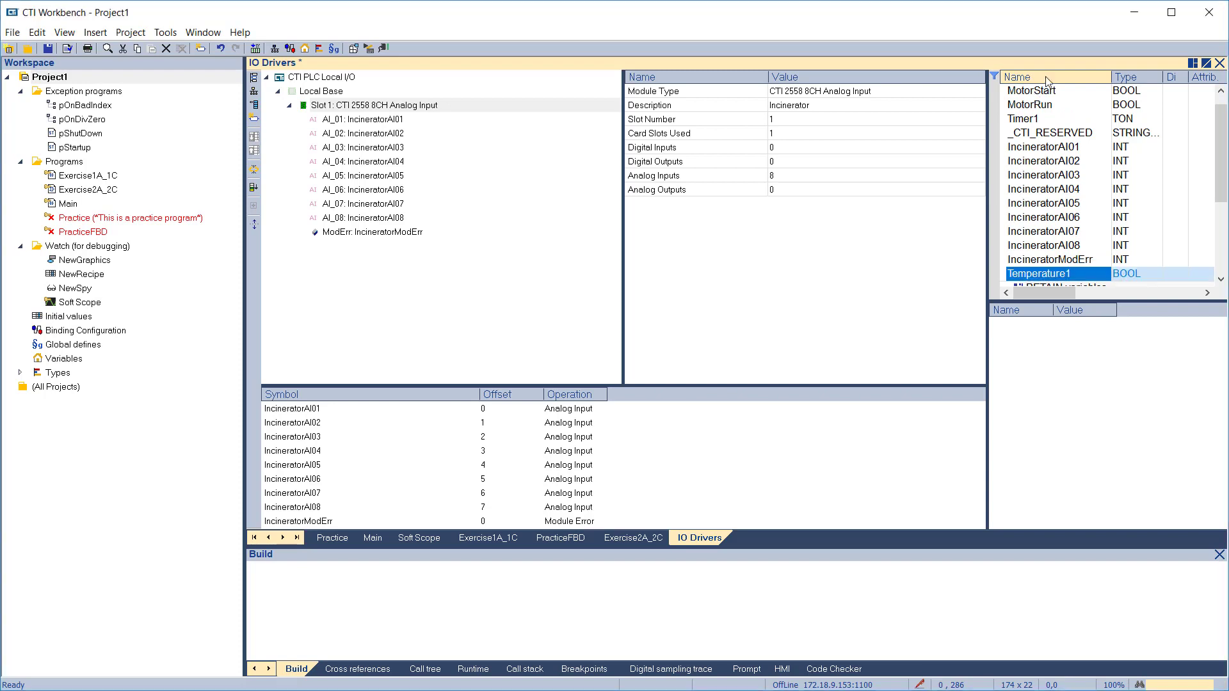
{"action": "left_click", "coordinate": [1130, 275]}
{"action": "left_click", "coordinate": [1127, 318]}
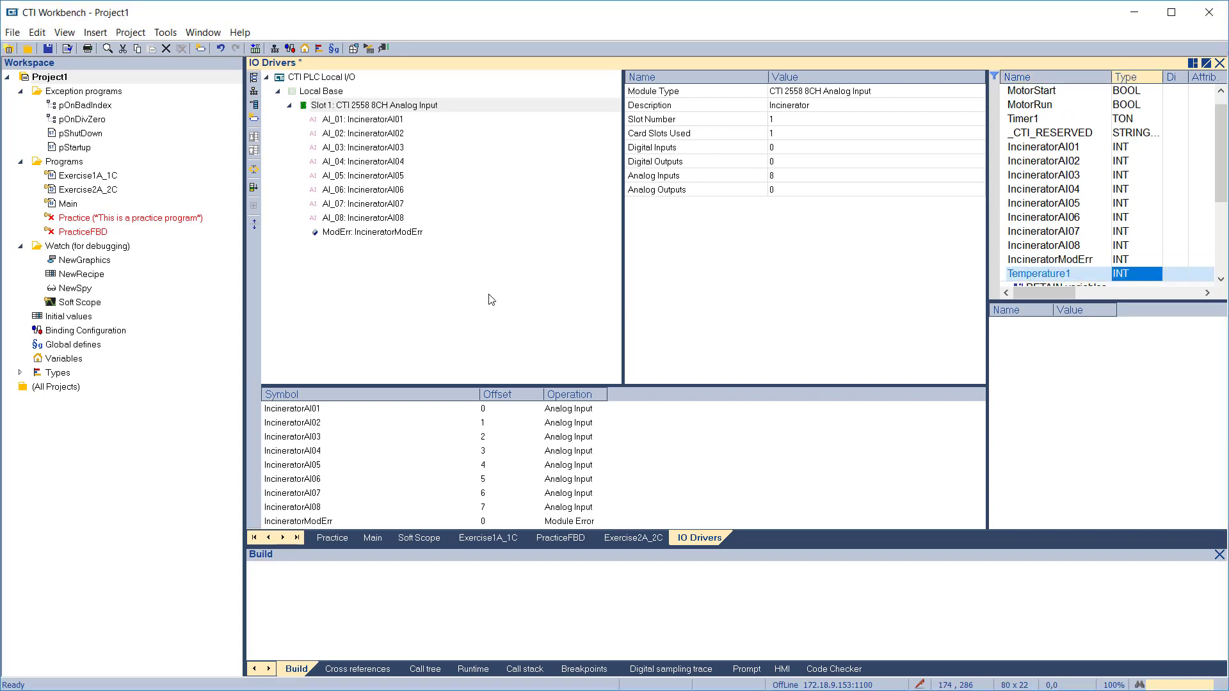
Add a CTI 2558 8CH Analog Input module in slot 2 with automatic I/O mappings but without creating new variables.
{"action": "left_click", "coordinate": [256, 106]}
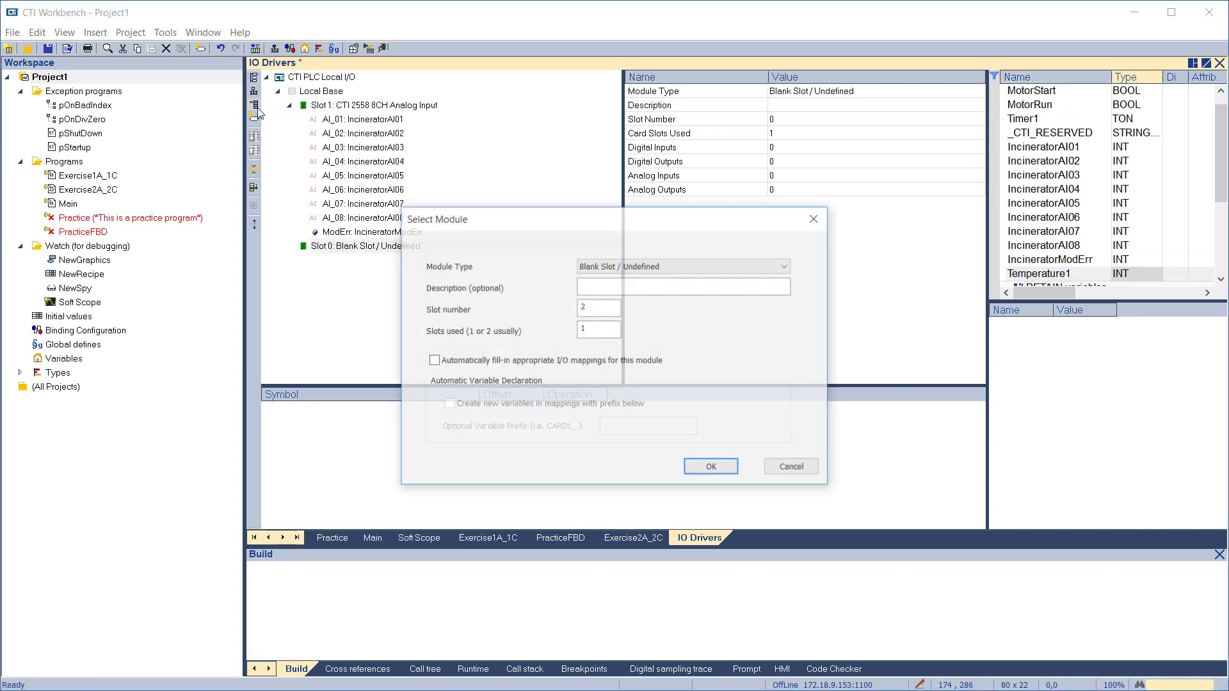
{"action": "left_click", "coordinate": [647, 266]}
{"action": "left_click", "coordinate": [643, 477]}
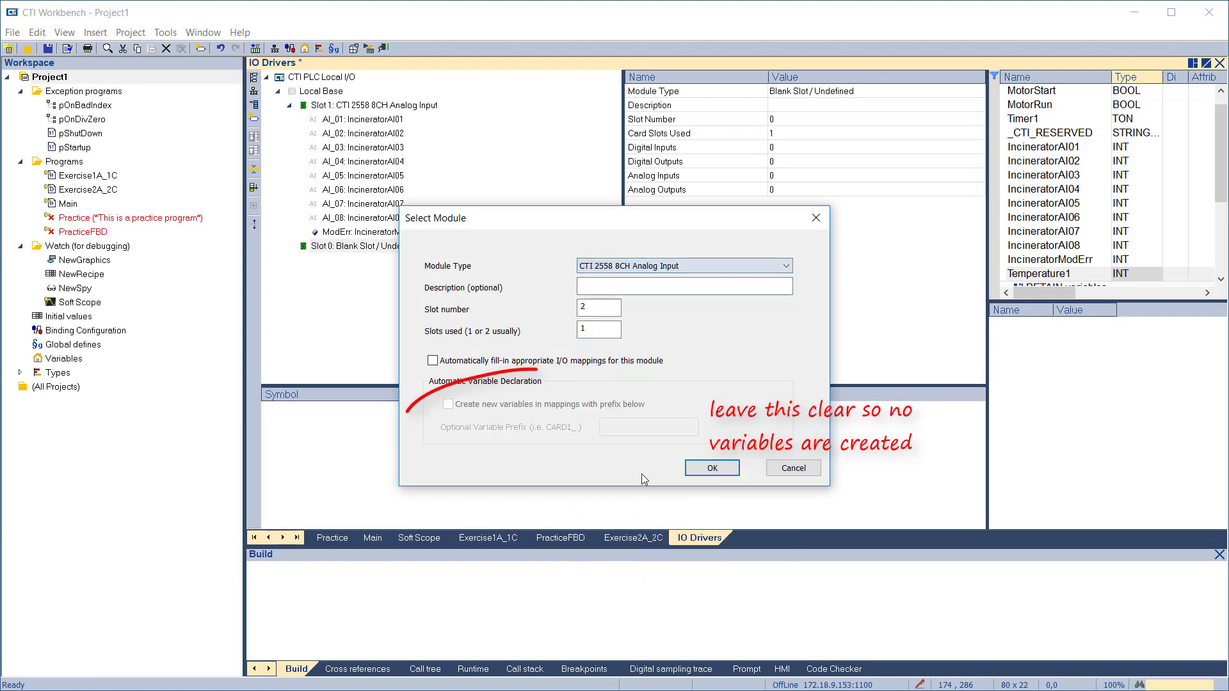
{"action": "left_click", "coordinate": [439, 362]}
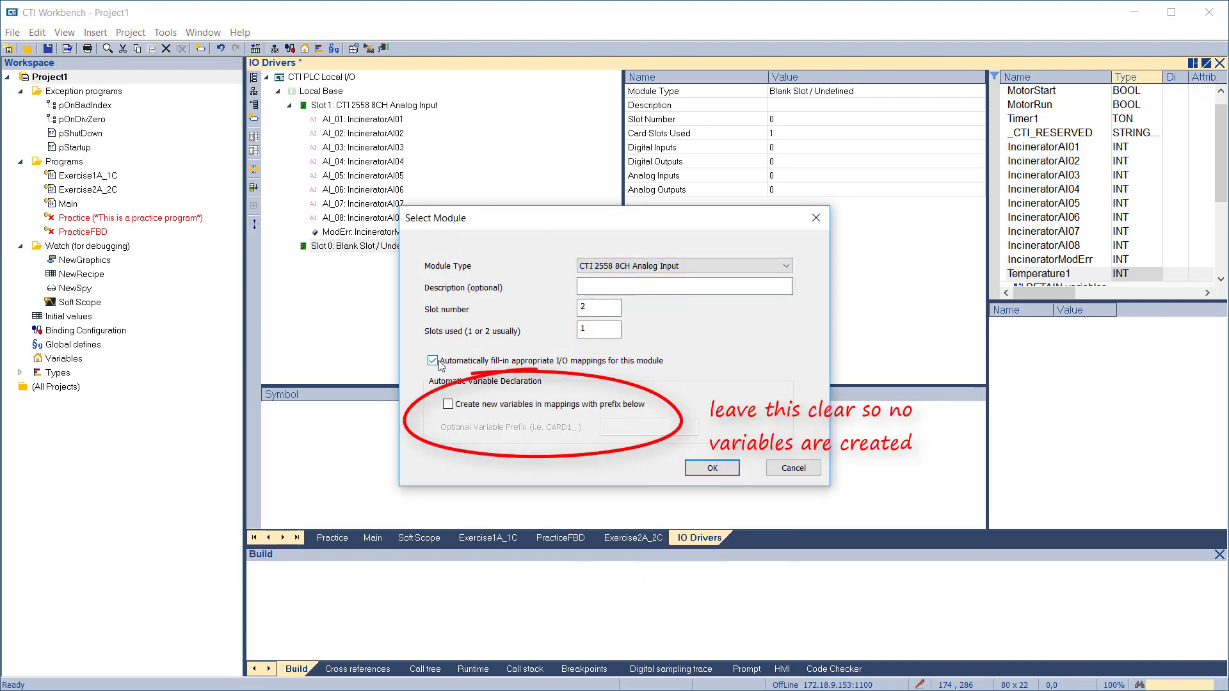
{"action": "left_click", "coordinate": [712, 468]}
Map the Temperature1 variable to channel AI_01 of the slot 2 module, and collapse the slot 1 module's channels.
{"action": "left_click", "coordinate": [289, 252]}
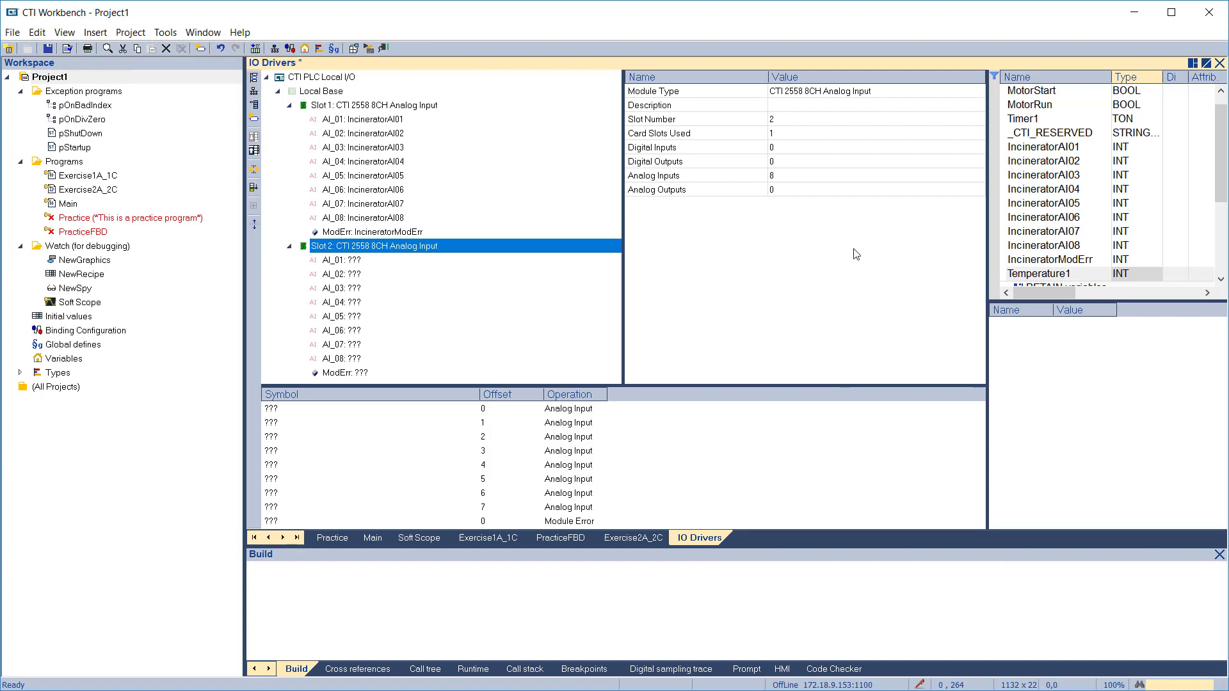
{"action": "left_click_drag", "start_coordinate": [1044, 273], "coordinate": [452, 265]}
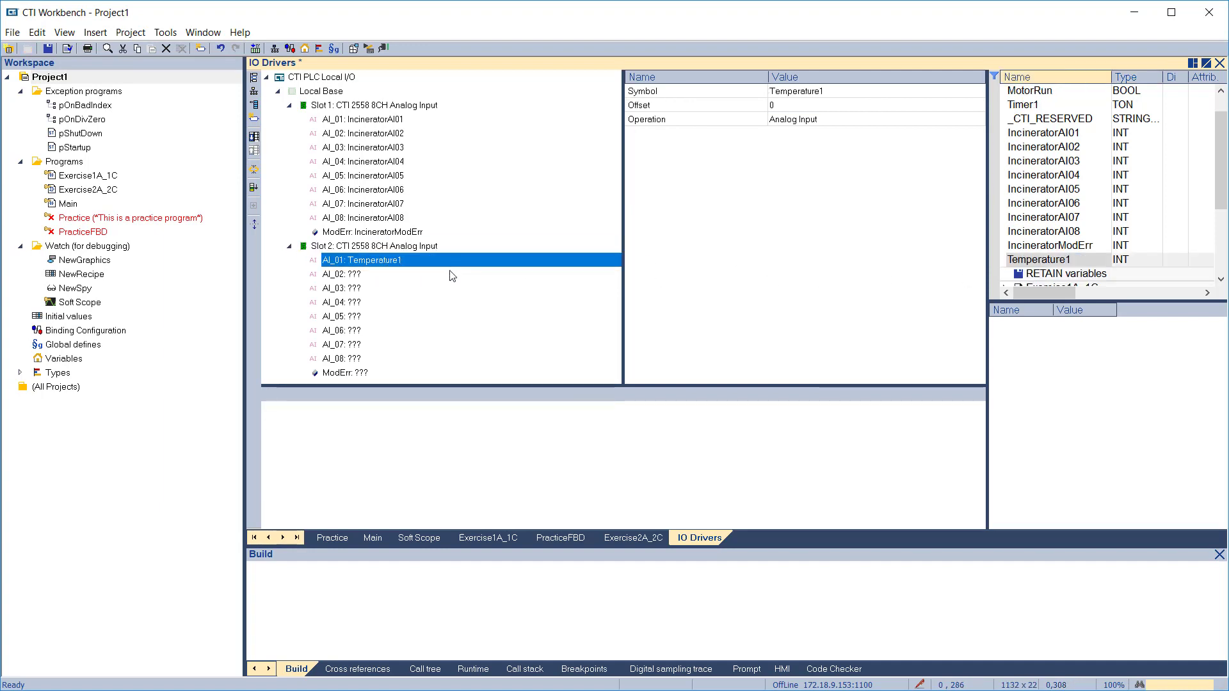
{"action": "left_click", "coordinate": [290, 106]}
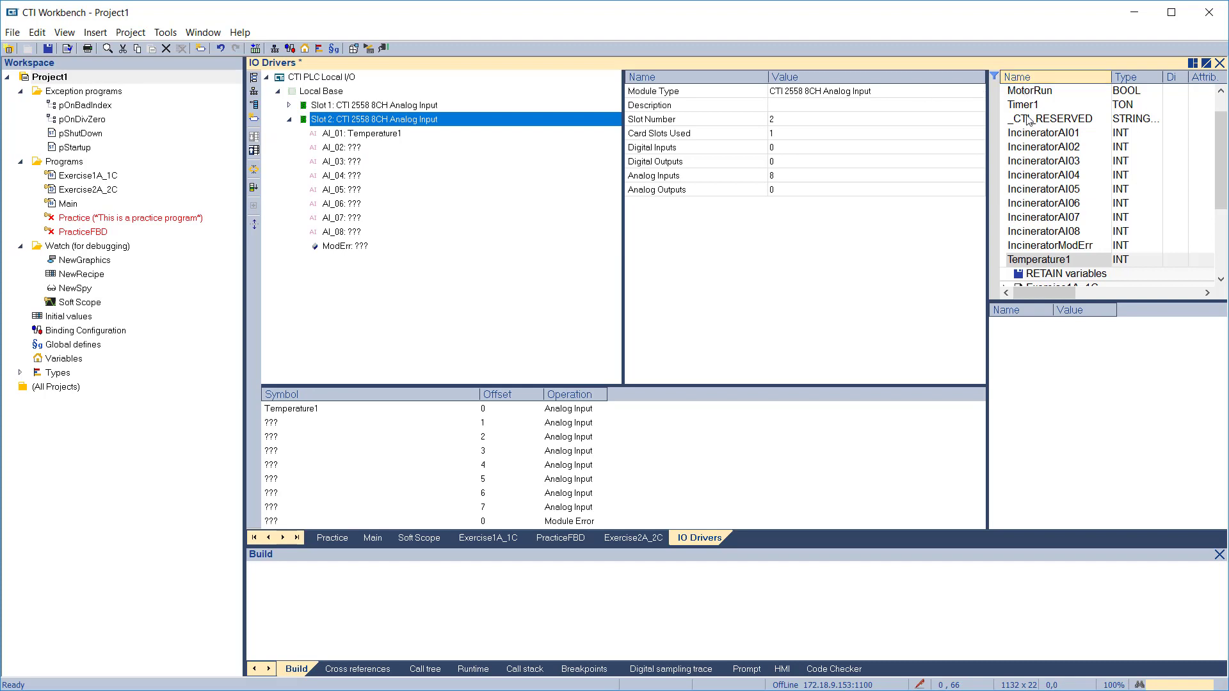
Add a global variable named Temperature2 and set its type to INT.
{"action": "scroll", "coordinate": [1024, 114], "scroll_direction": "up", "scroll_amount": 1}
{"action": "left_click", "coordinate": [1030, 93]}
{"action": "key", "text": "Insert"}
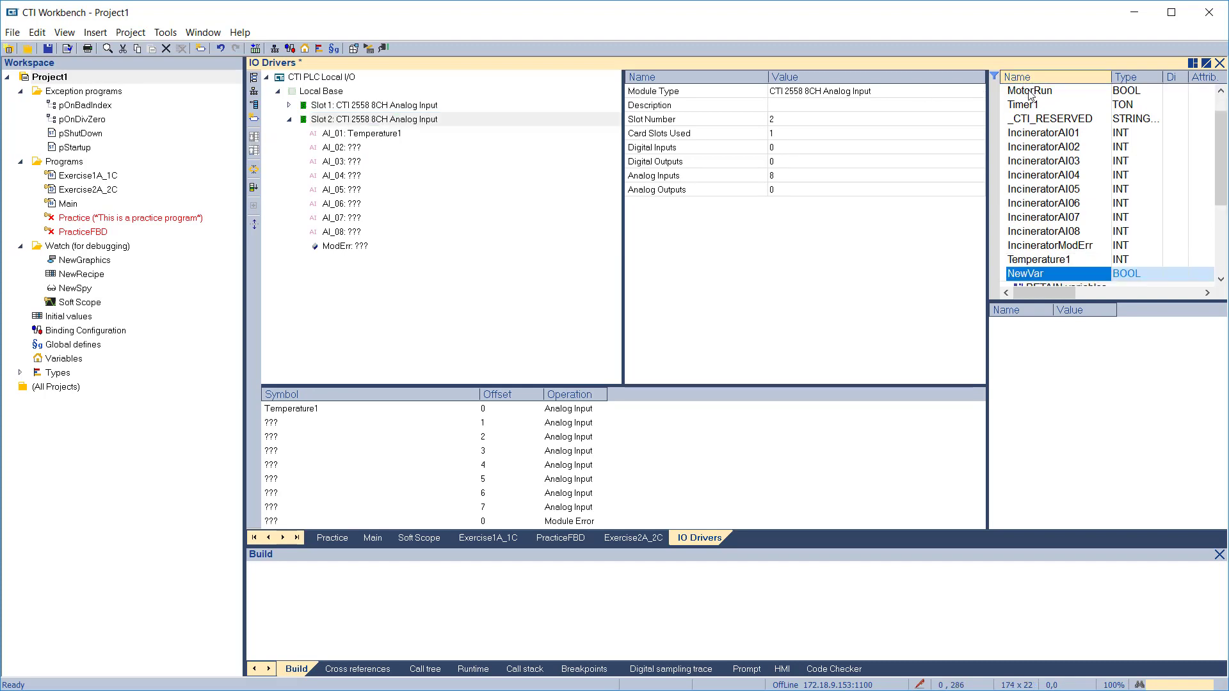
{"action": "type", "text": "Temperature2"}
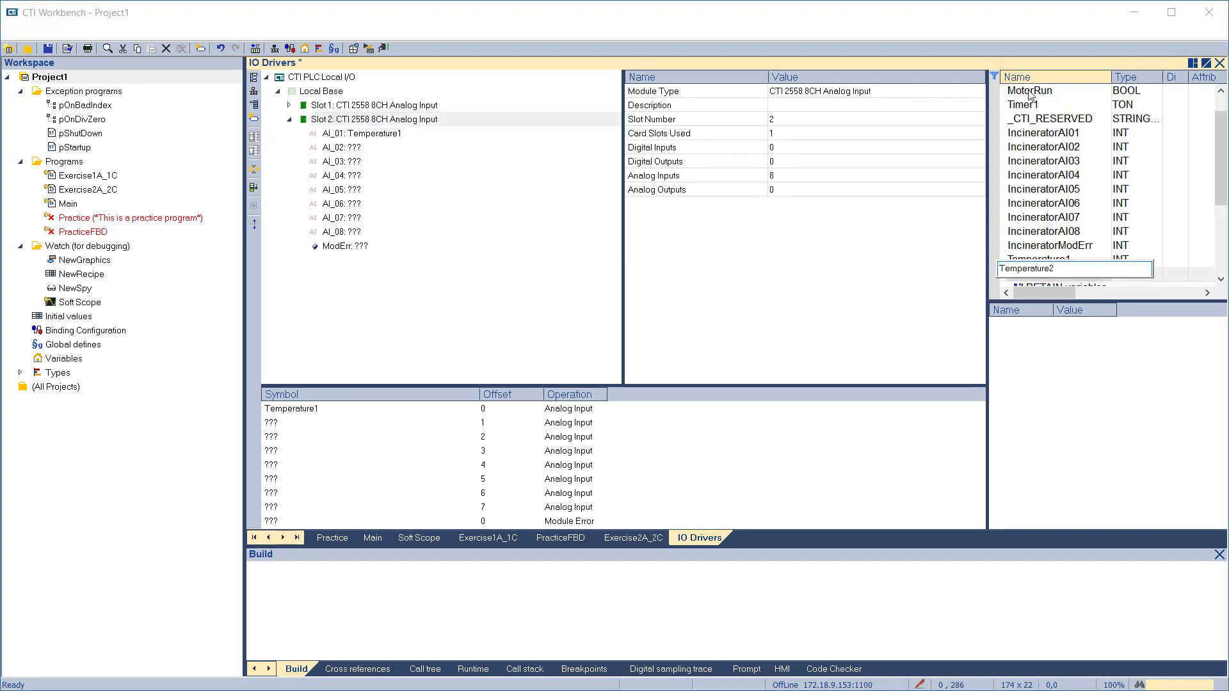
{"action": "key", "text": "Return"}
{"action": "left_click", "coordinate": [1122, 275]}
{"action": "left_click", "coordinate": [1122, 279]}
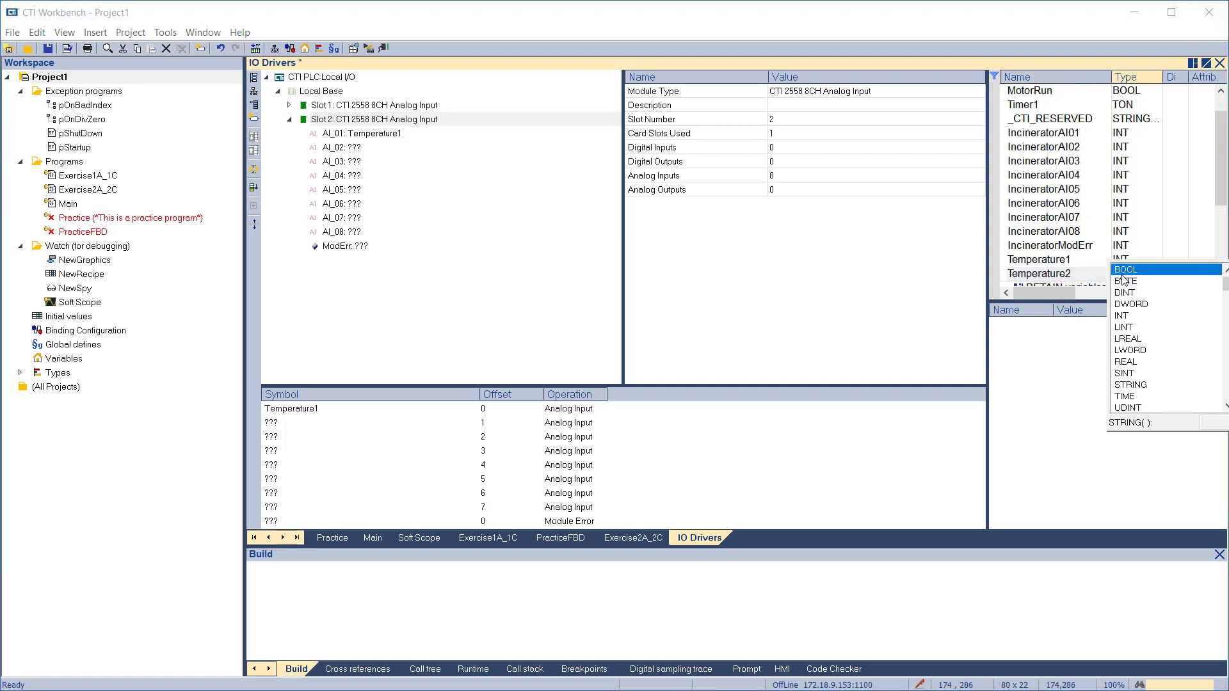
{"action": "left_click", "coordinate": [1130, 316]}
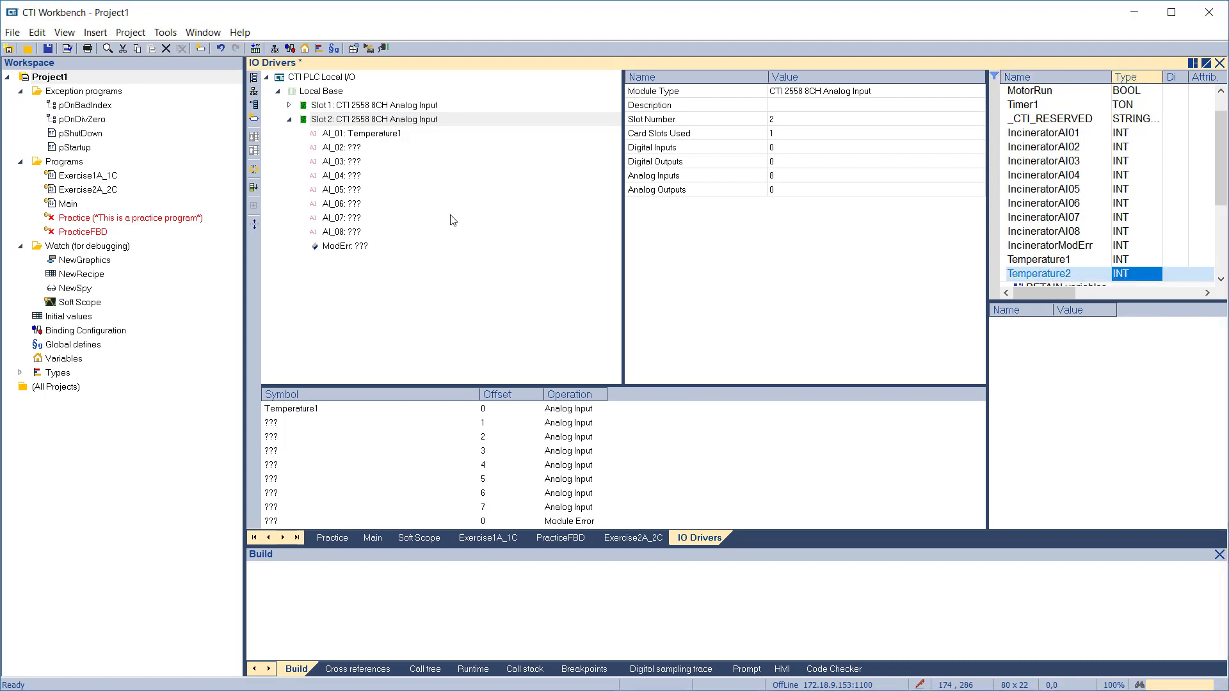
Add a CTI 2558 8CH Analog Input module in slot 3 of the Local Base with all automatic mapping options off.
{"action": "left_click", "coordinate": [255, 106]}
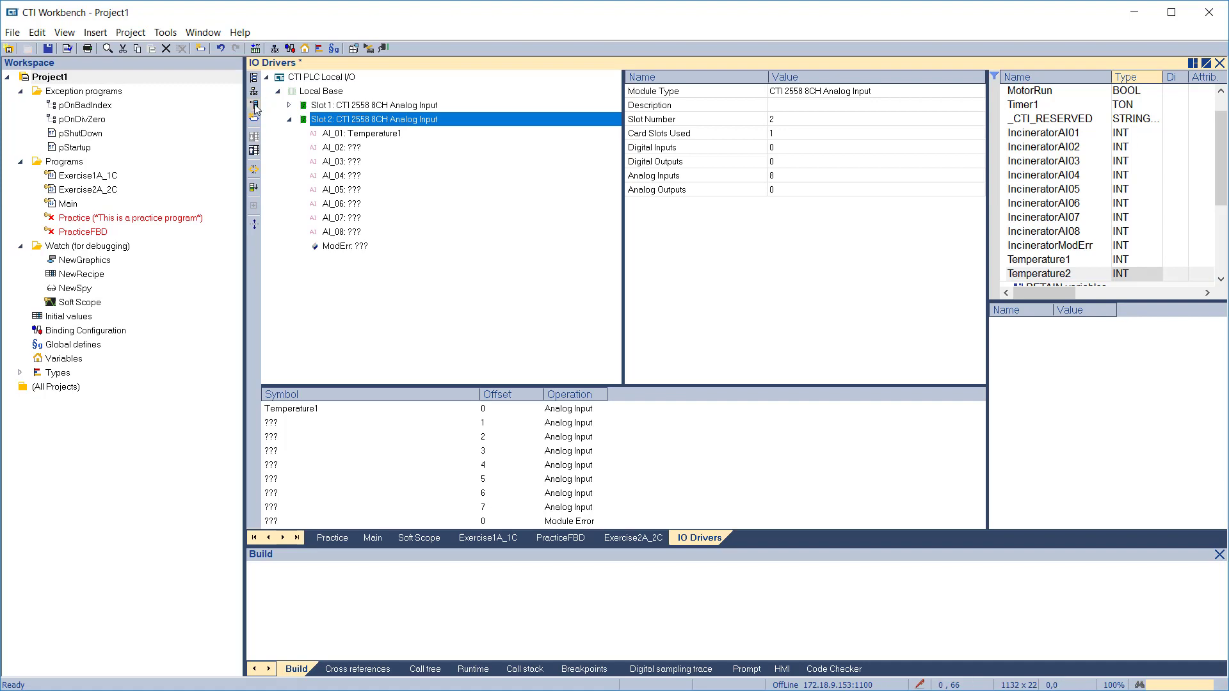
{"action": "left_click", "coordinate": [640, 265]}
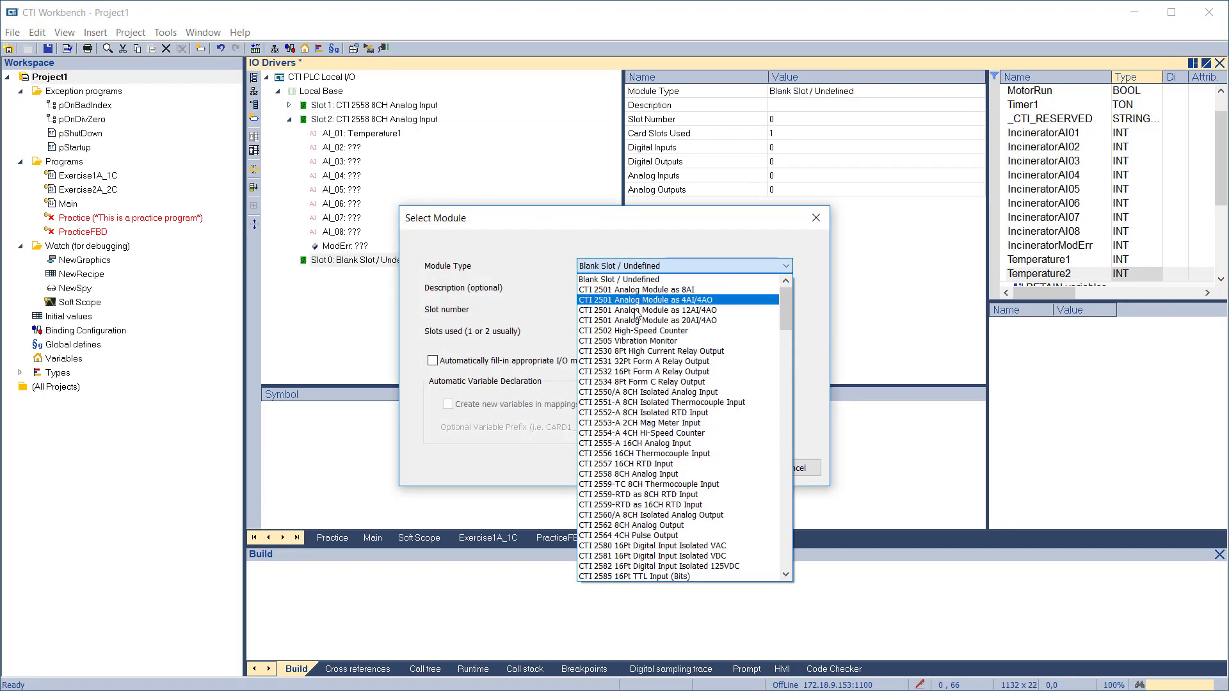
{"action": "left_click", "coordinate": [633, 473]}
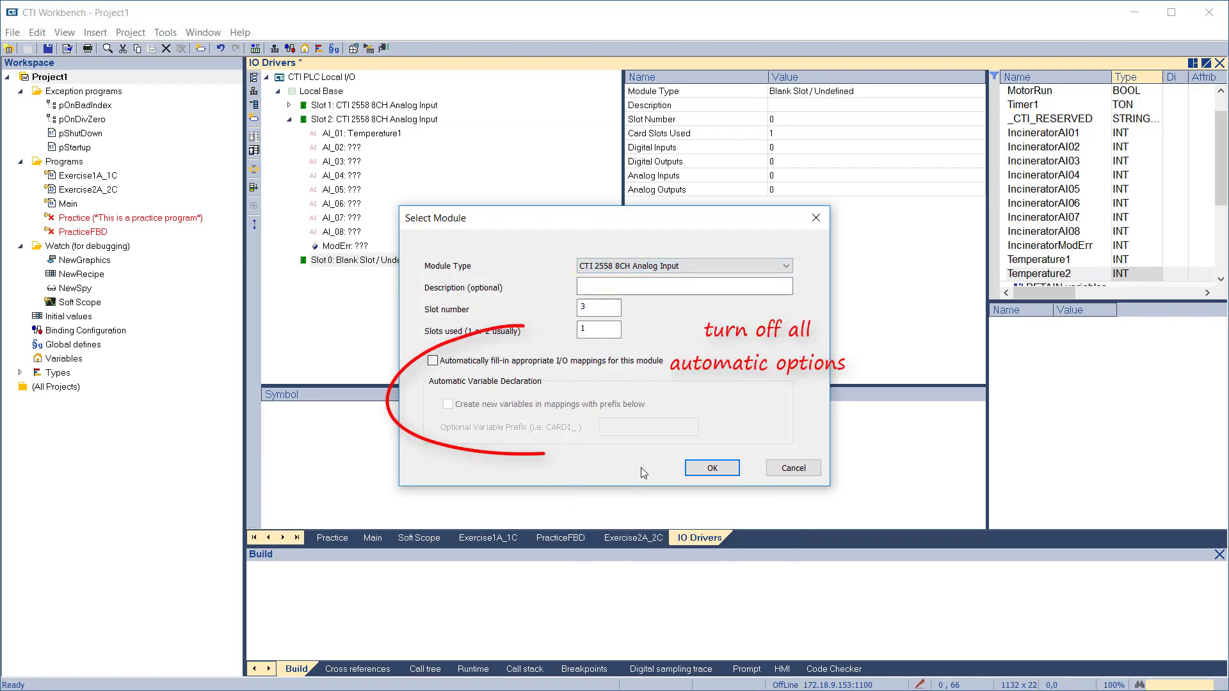
{"action": "left_click", "coordinate": [713, 469]}
Add the global variables Temperature1 and Temperature2 to the slot 3 module's I/O mapping list.
{"action": "left_click_drag", "start_coordinate": [1030, 262], "coordinate": [394, 433]}
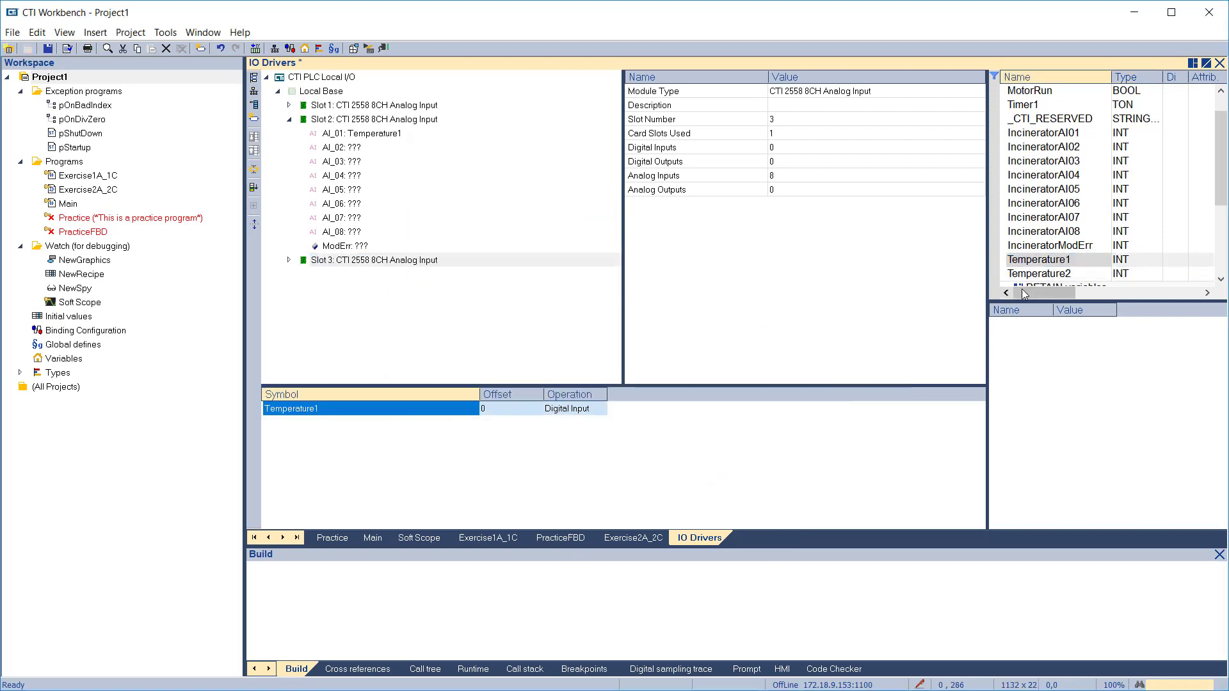
{"action": "left_click", "coordinate": [1036, 275]}
{"action": "left_click_drag", "start_coordinate": [1036, 279], "coordinate": [471, 486]}
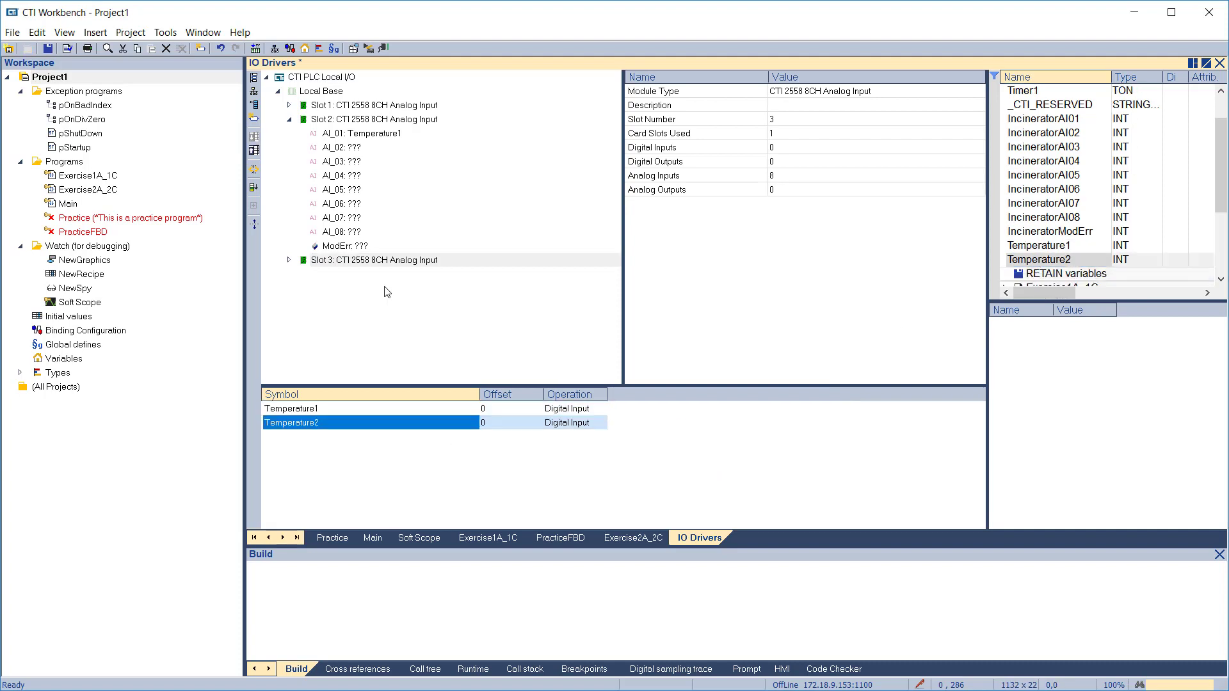
Expand the slot 3 module and set the Temperature1 mapping's operation to Analog Input.
{"action": "left_click", "coordinate": [289, 260]}
{"action": "left_click", "coordinate": [346, 277]}
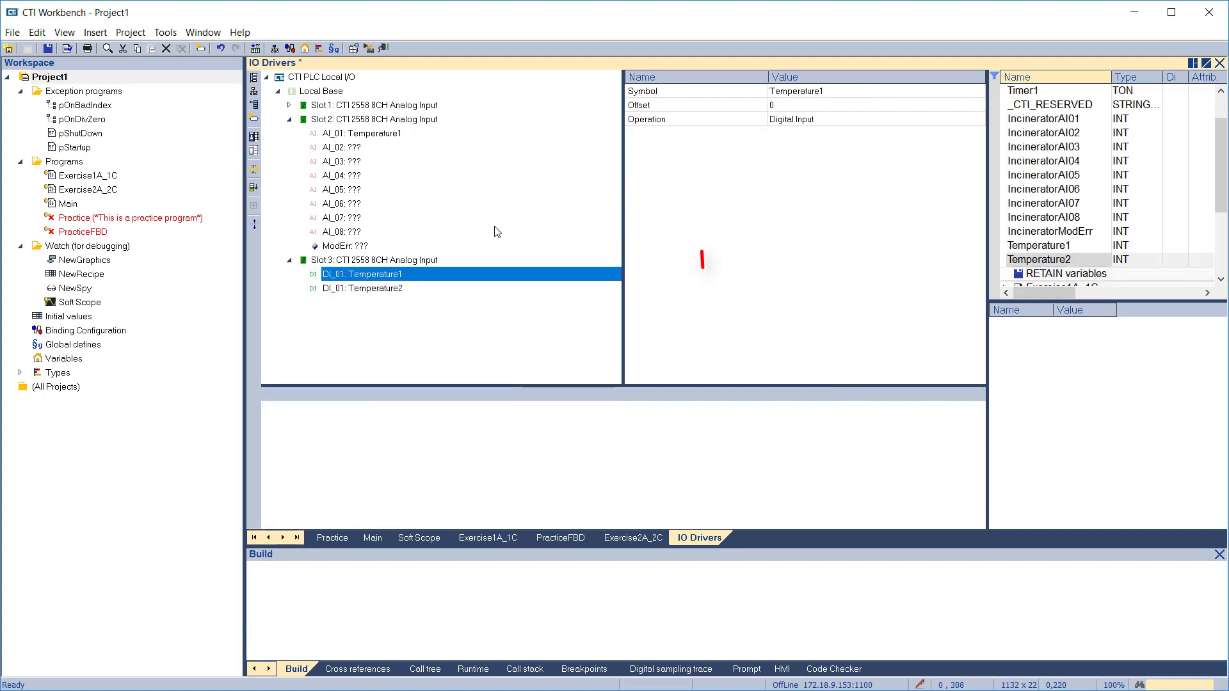
{"action": "left_click", "coordinate": [800, 120]}
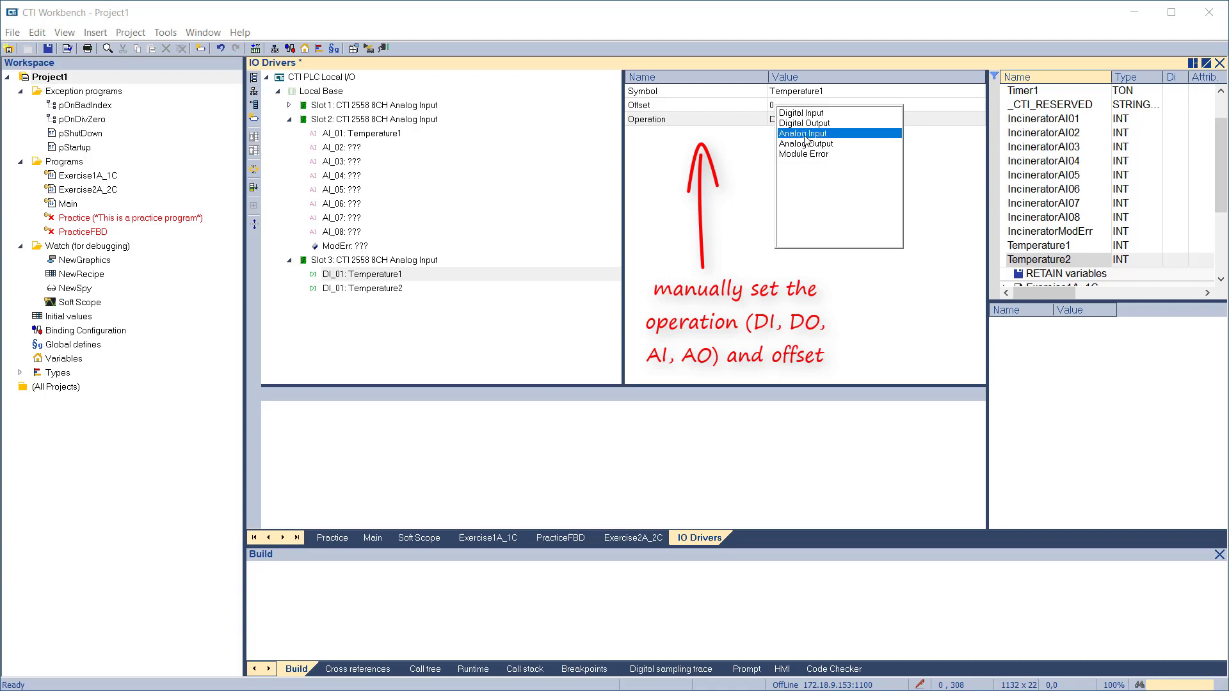
{"action": "left_click", "coordinate": [804, 133]}
Set the slot 3 Temperature2 mapping's operation to Analog Input and its offset to 1.
{"action": "left_click", "coordinate": [360, 289]}
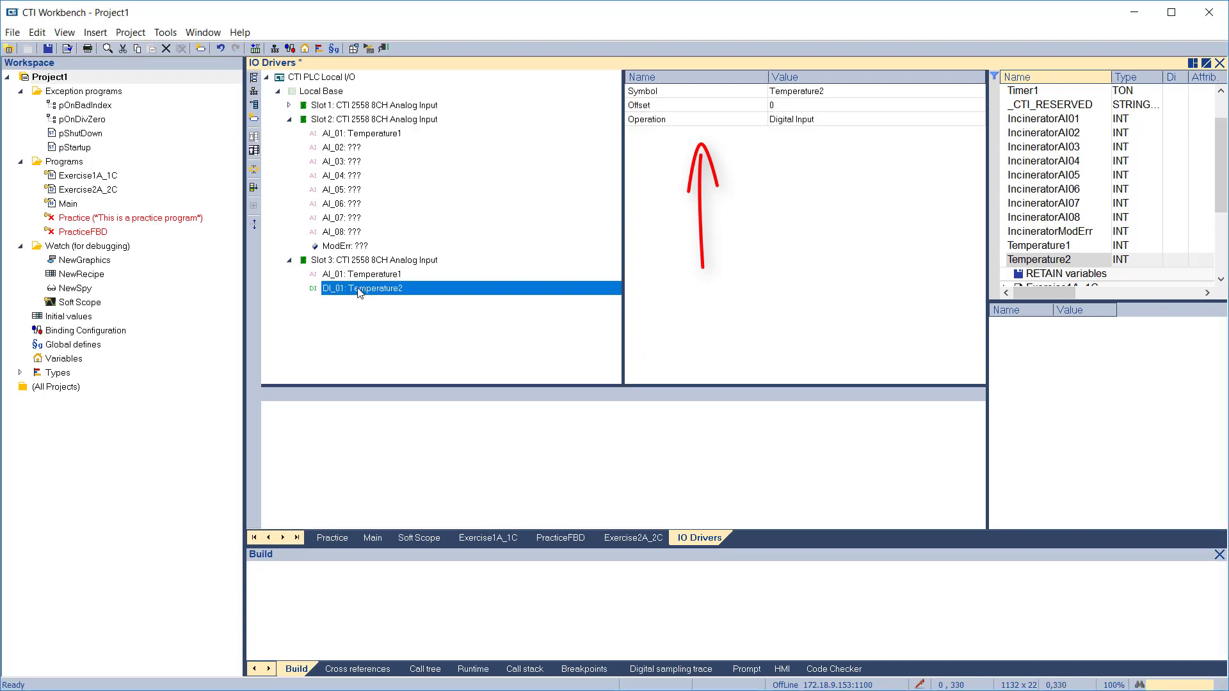
{"action": "left_click", "coordinate": [805, 121]}
{"action": "left_click", "coordinate": [806, 121]}
{"action": "left_click", "coordinate": [805, 134]}
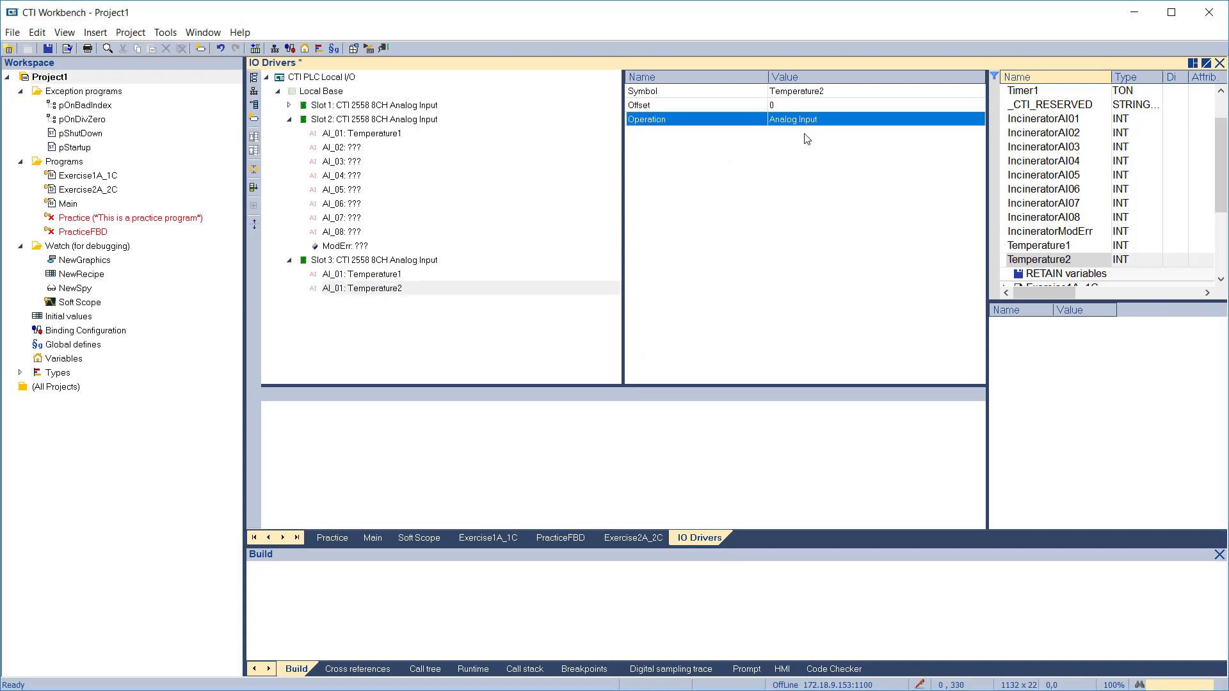
{"action": "left_click", "coordinate": [776, 105]}
{"action": "type", "text": "1"}
{"action": "key", "text": "Return"}
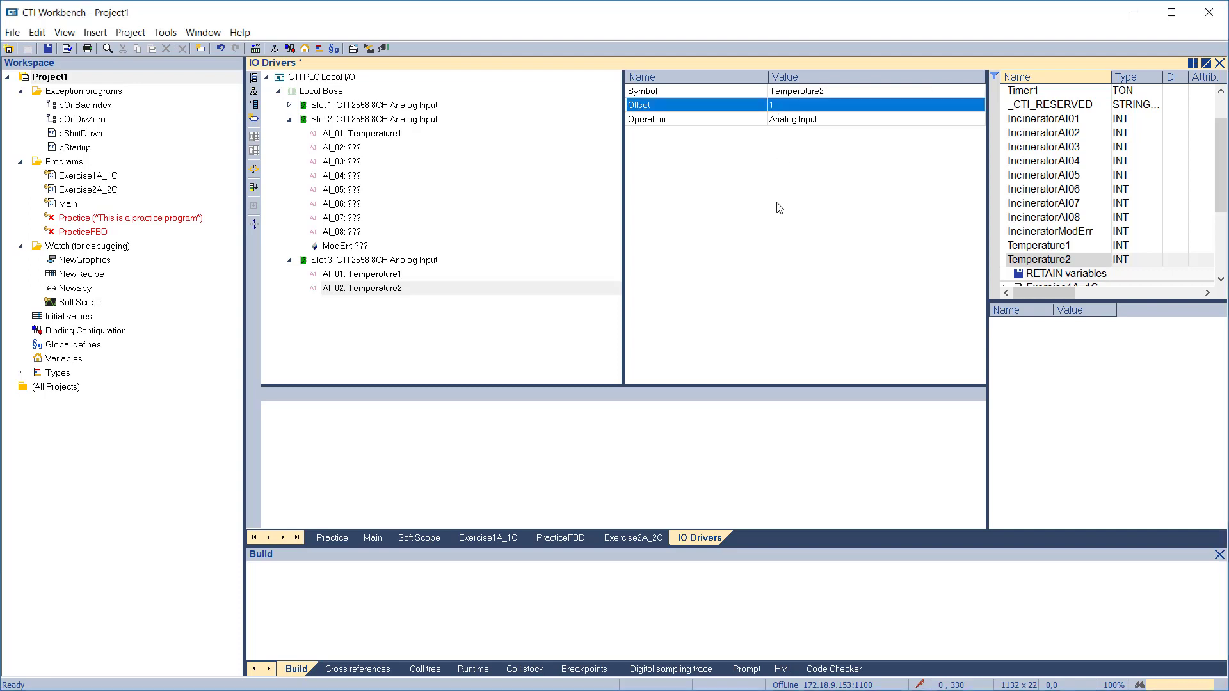
{"action": "left_click", "coordinate": [397, 350]}
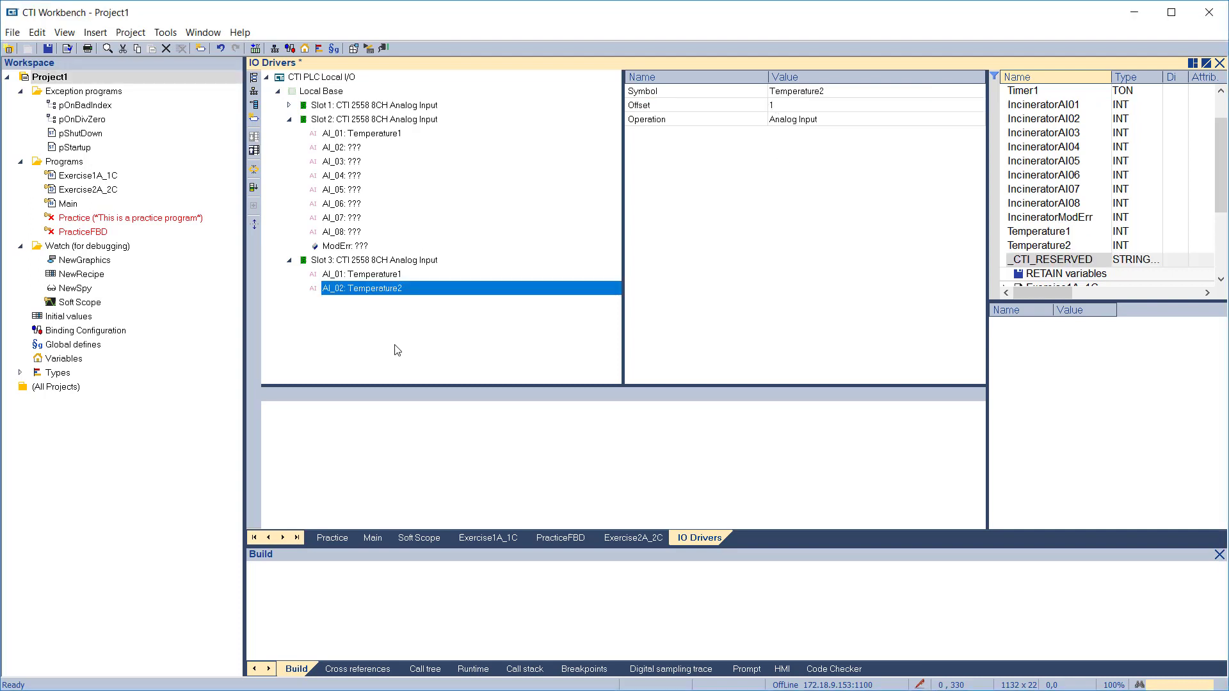
Add a CTI PLC Remote I/O configuration to the I/O drivers.
{"action": "left_click", "coordinate": [254, 78]}
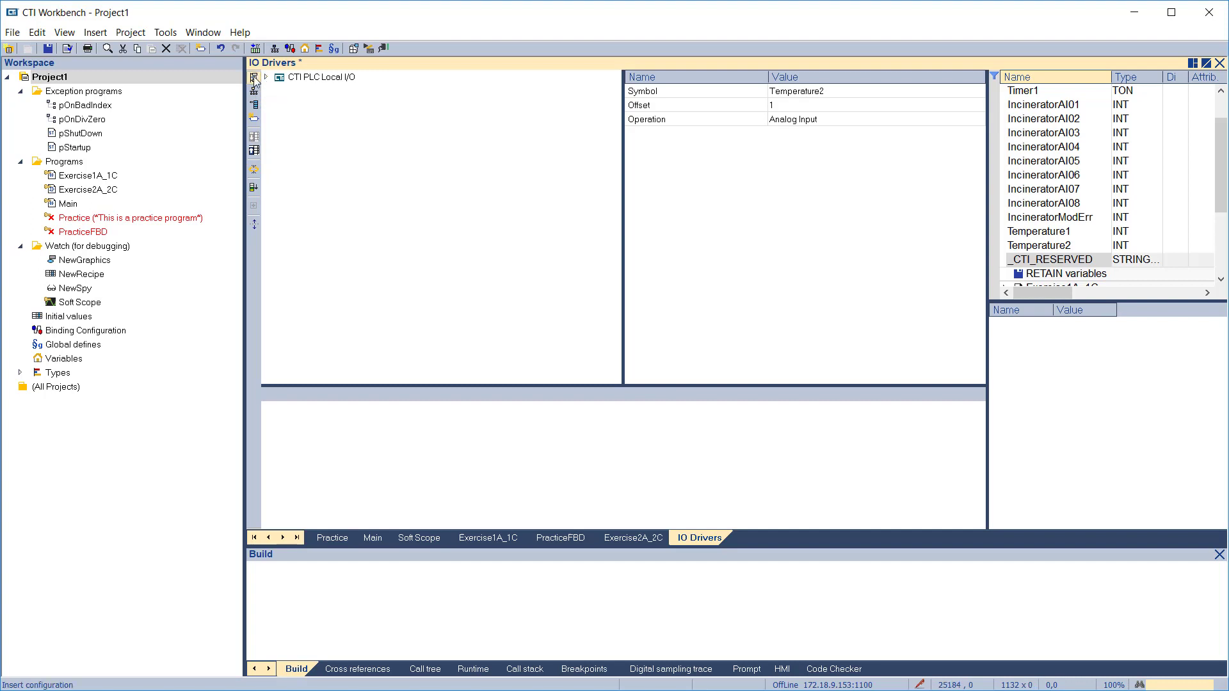
{"action": "left_click", "coordinate": [254, 77]}
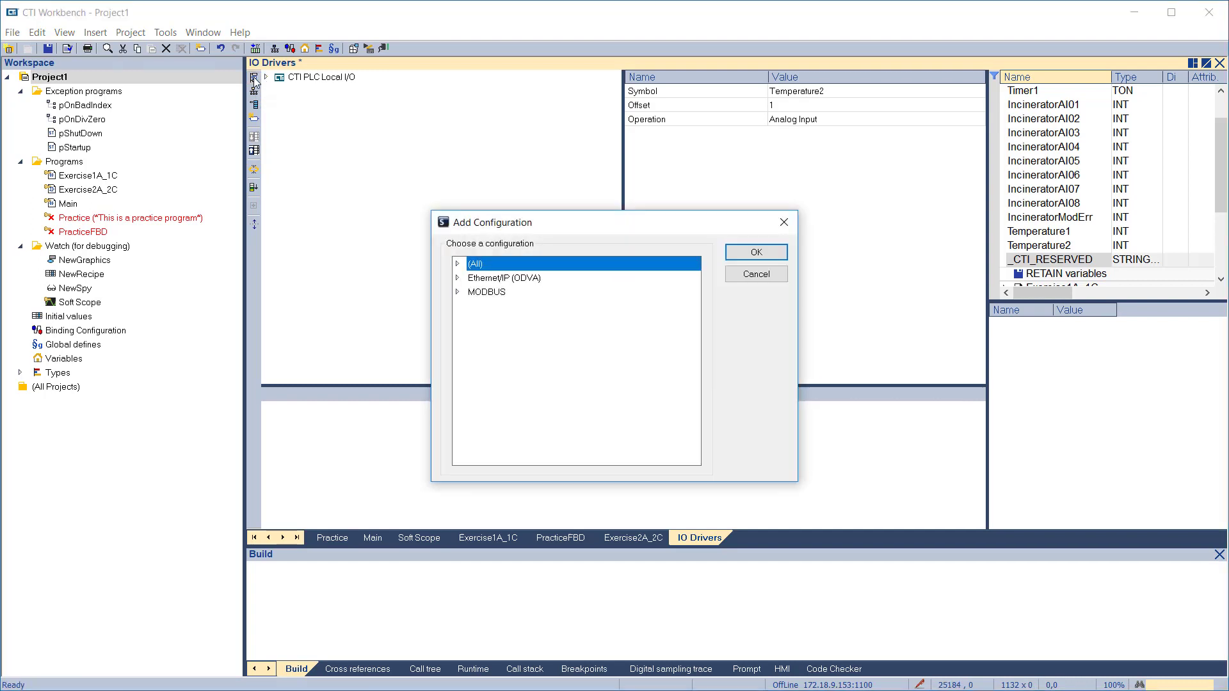
{"action": "left_click", "coordinate": [457, 264]}
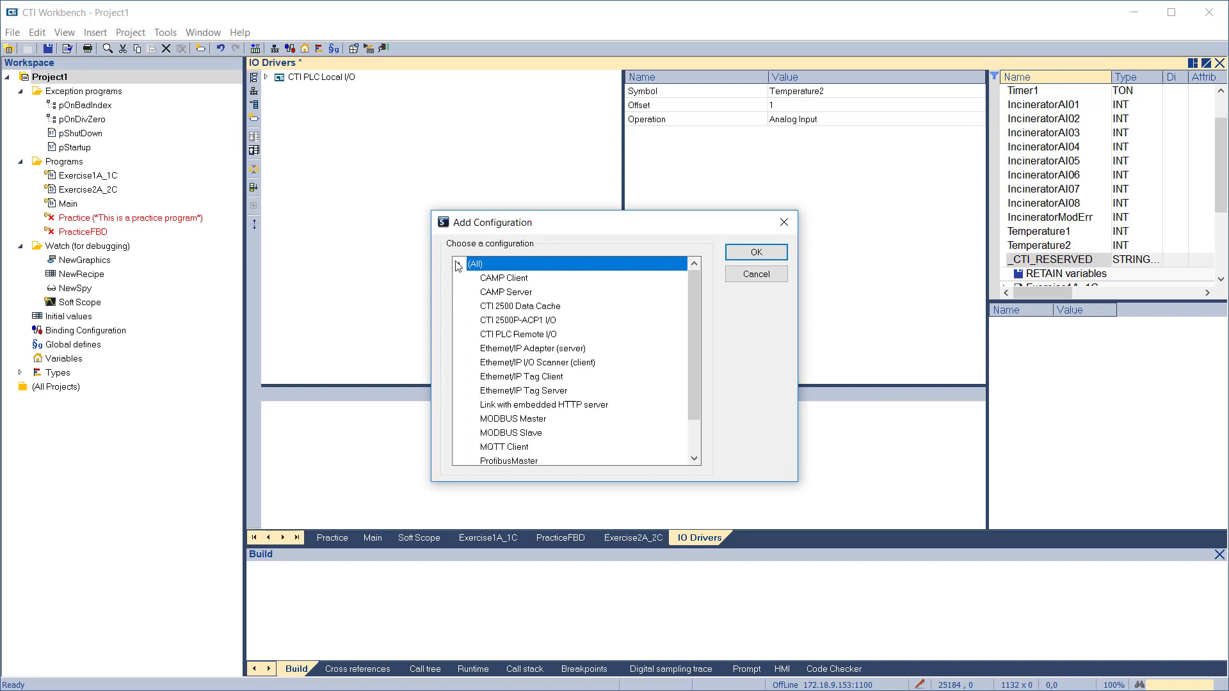
{"action": "left_click", "coordinate": [510, 335]}
{"action": "left_click", "coordinate": [756, 253]}
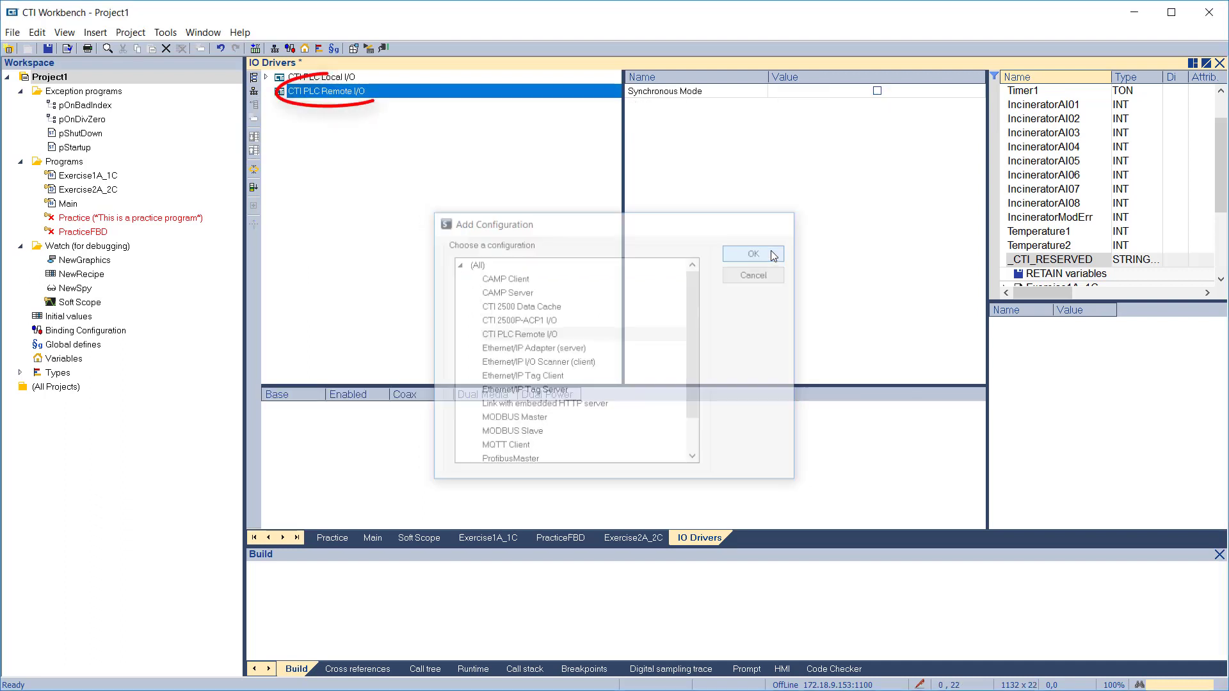
Add Remote Base 1 to the CTI PLC Remote I/O configuration and try its Coax, Dual Media and Dual Power options.
{"action": "left_click", "coordinate": [254, 94]}
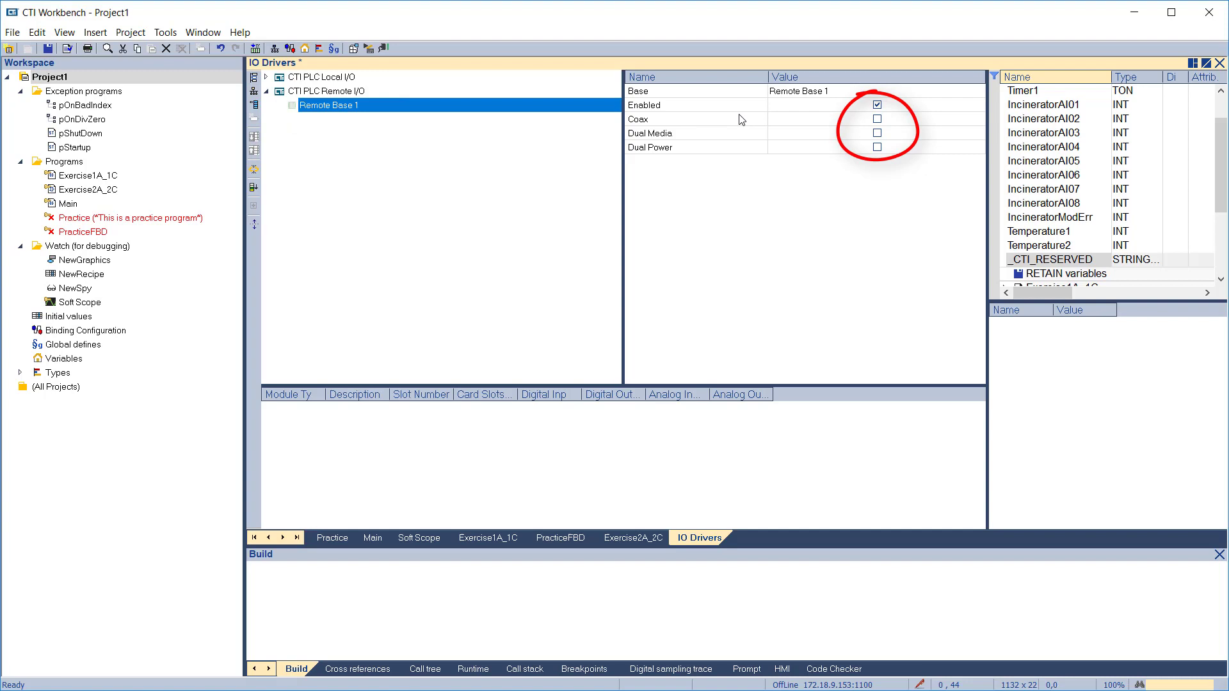
{"action": "left_click", "coordinate": [803, 91]}
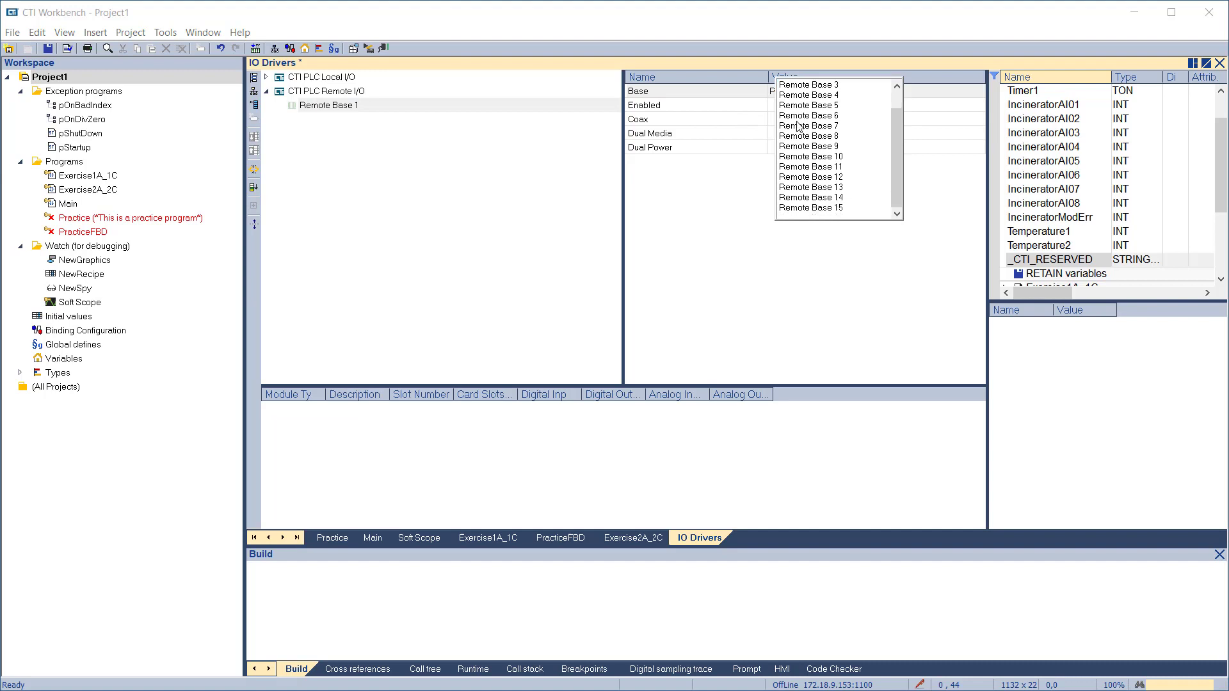
{"action": "left_click", "coordinate": [804, 93]}
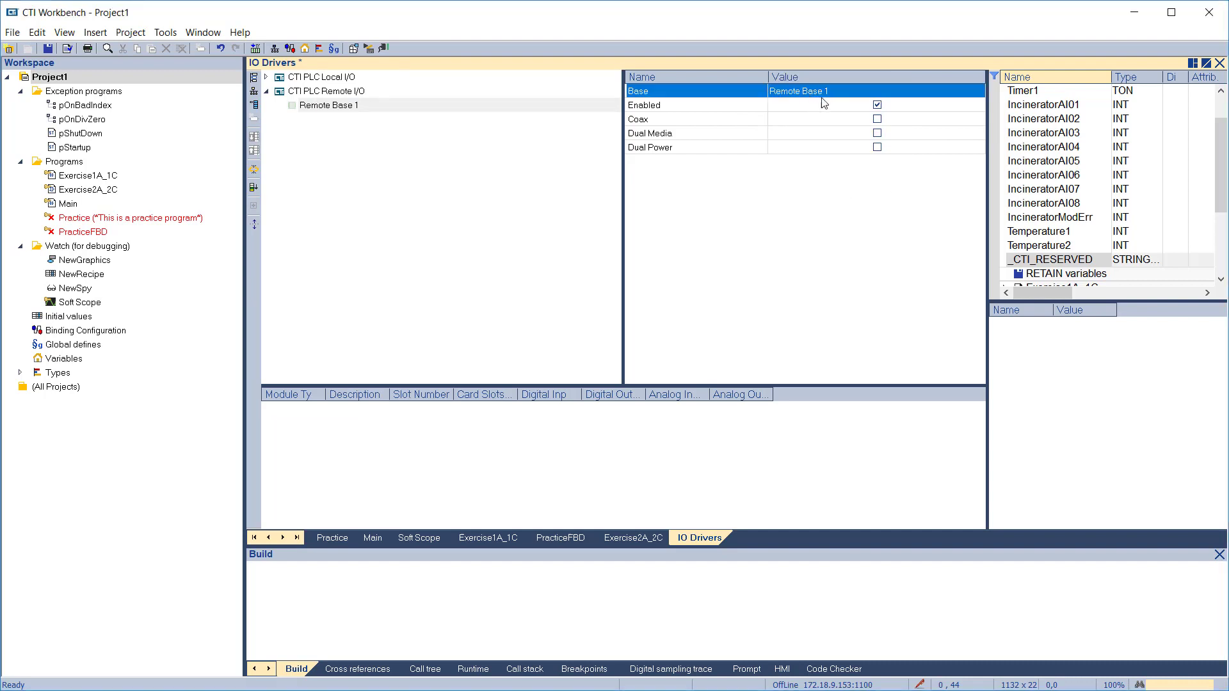
{"action": "left_click", "coordinate": [877, 119]}
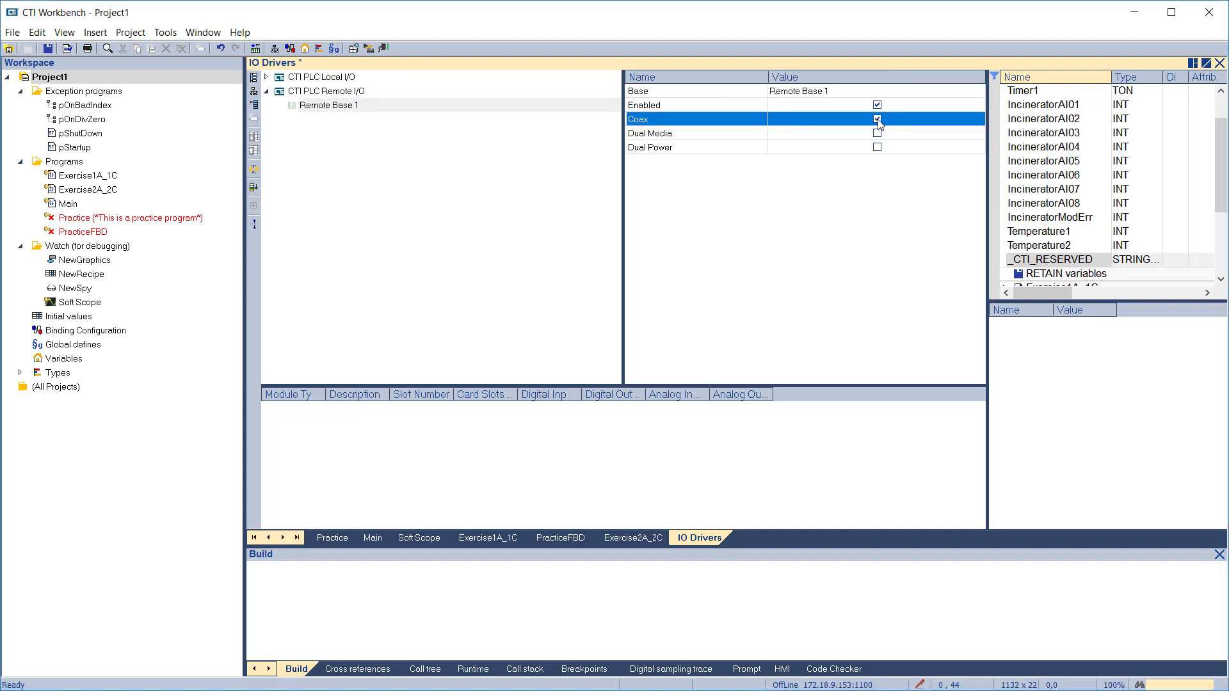
{"action": "left_click", "coordinate": [877, 134]}
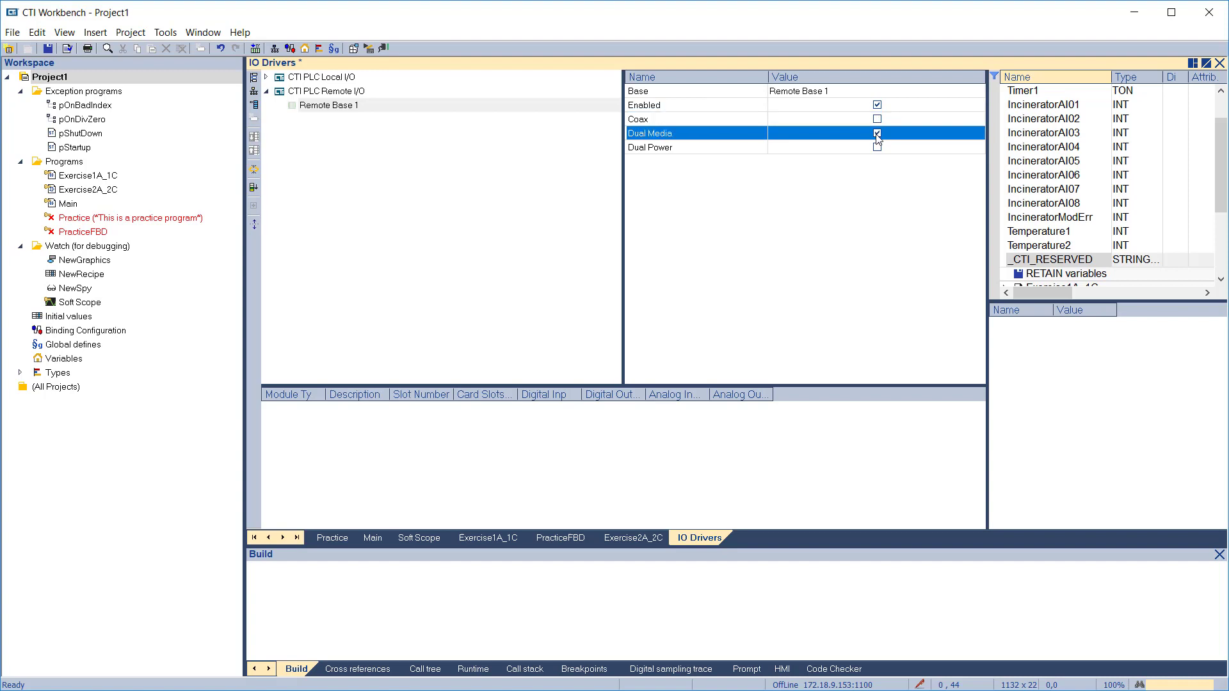
{"action": "left_click", "coordinate": [877, 145]}
{"action": "left_click", "coordinate": [878, 135]}
Add a CTI 2558 8CH Analog Input in Remote Base 1 slot 1, described Incinerator2, with automatic mappings and new variables prefixed Incinerator2, and expand its channels.
{"action": "left_click", "coordinate": [258, 109]}
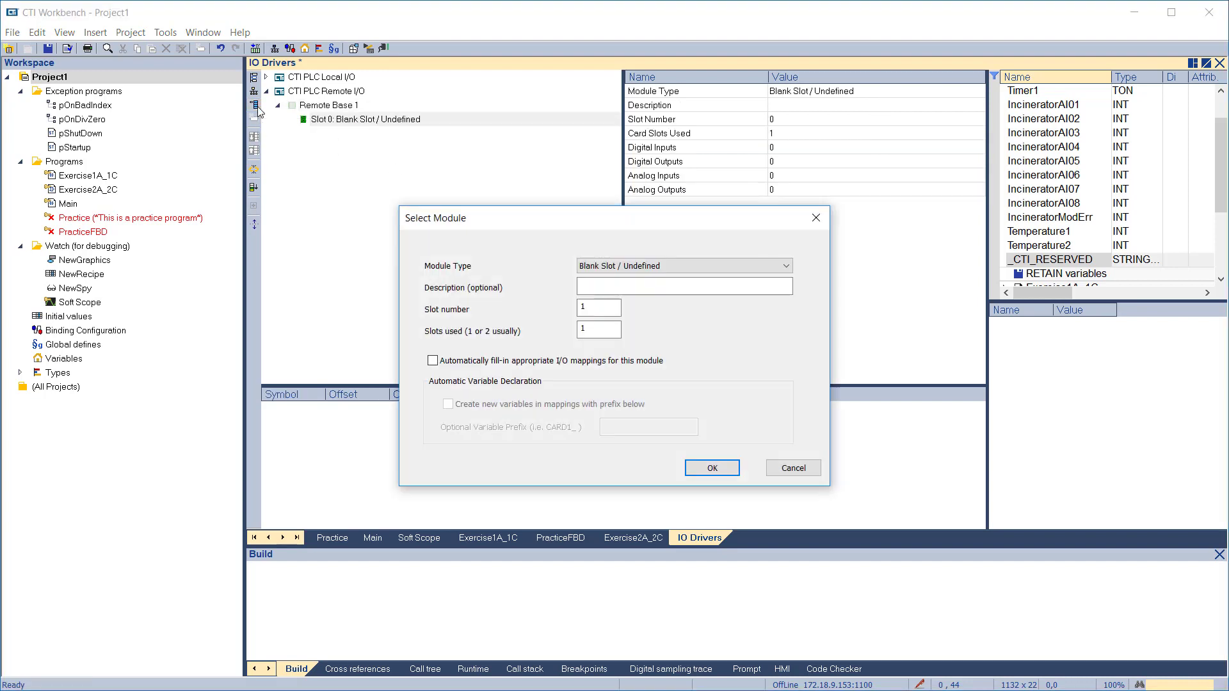
{"action": "left_click", "coordinate": [787, 266]}
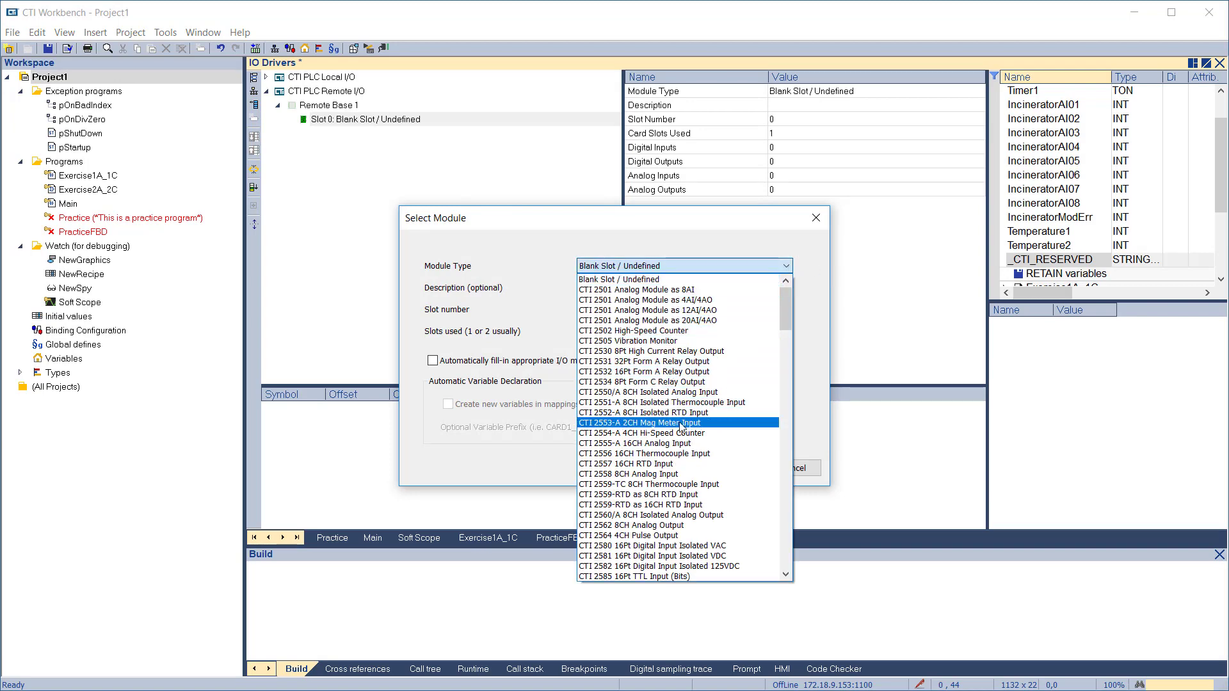
{"action": "left_click", "coordinate": [667, 474]}
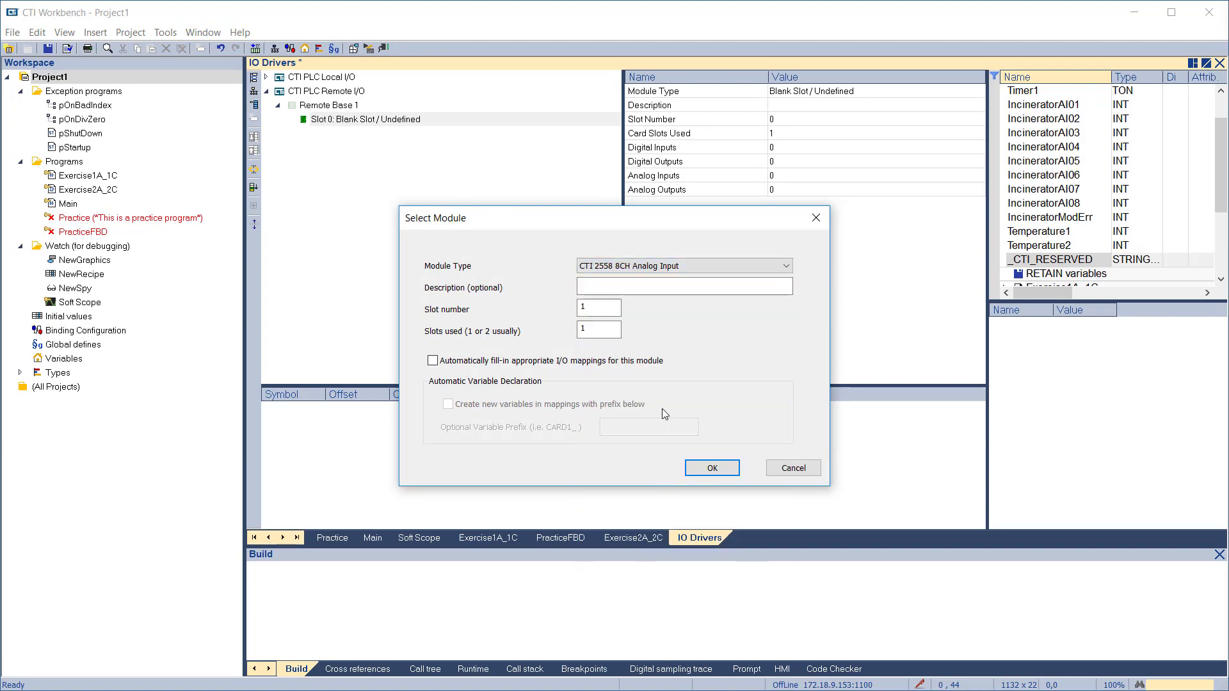
{"action": "left_click", "coordinate": [618, 283]}
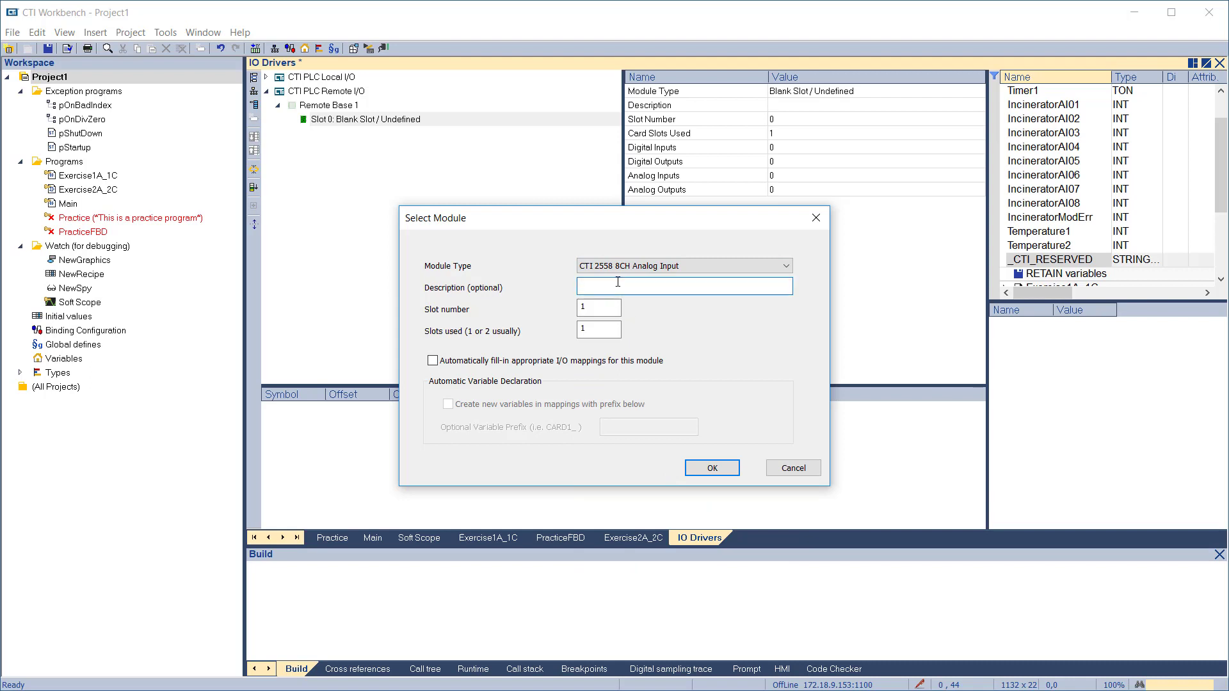
{"action": "type", "text": "Incinerator2"}
{"action": "left_click", "coordinate": [433, 361]}
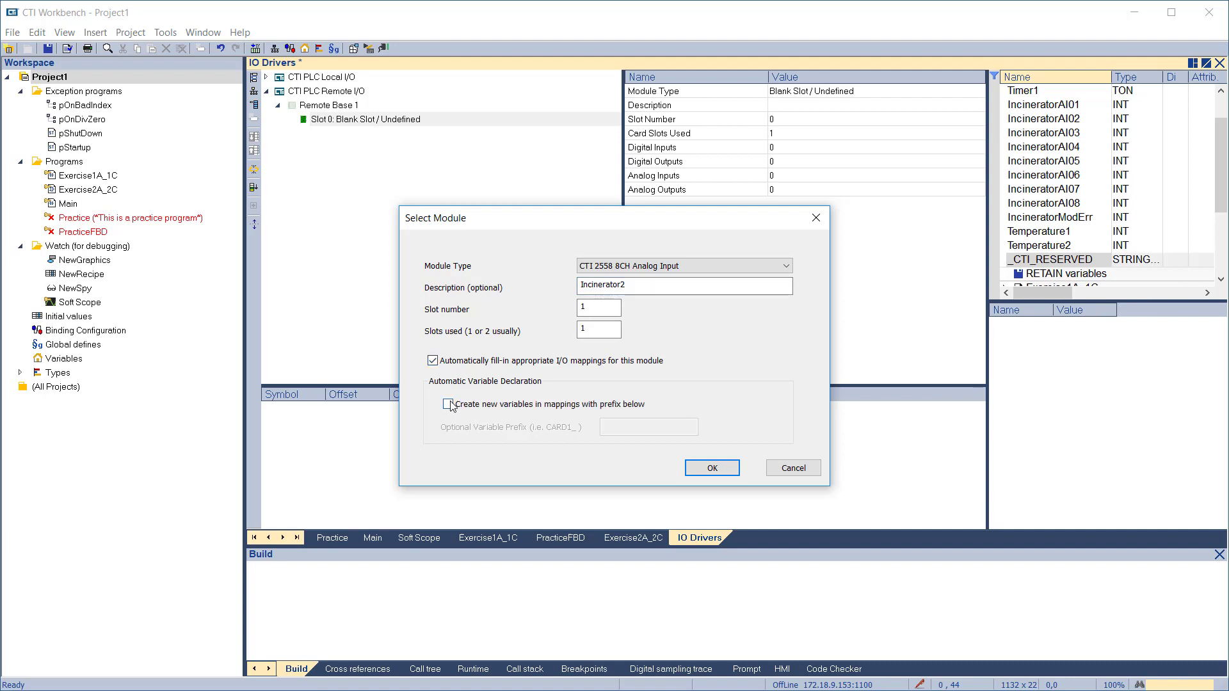
{"action": "left_click", "coordinate": [448, 404]}
{"action": "left_click", "coordinate": [620, 427]}
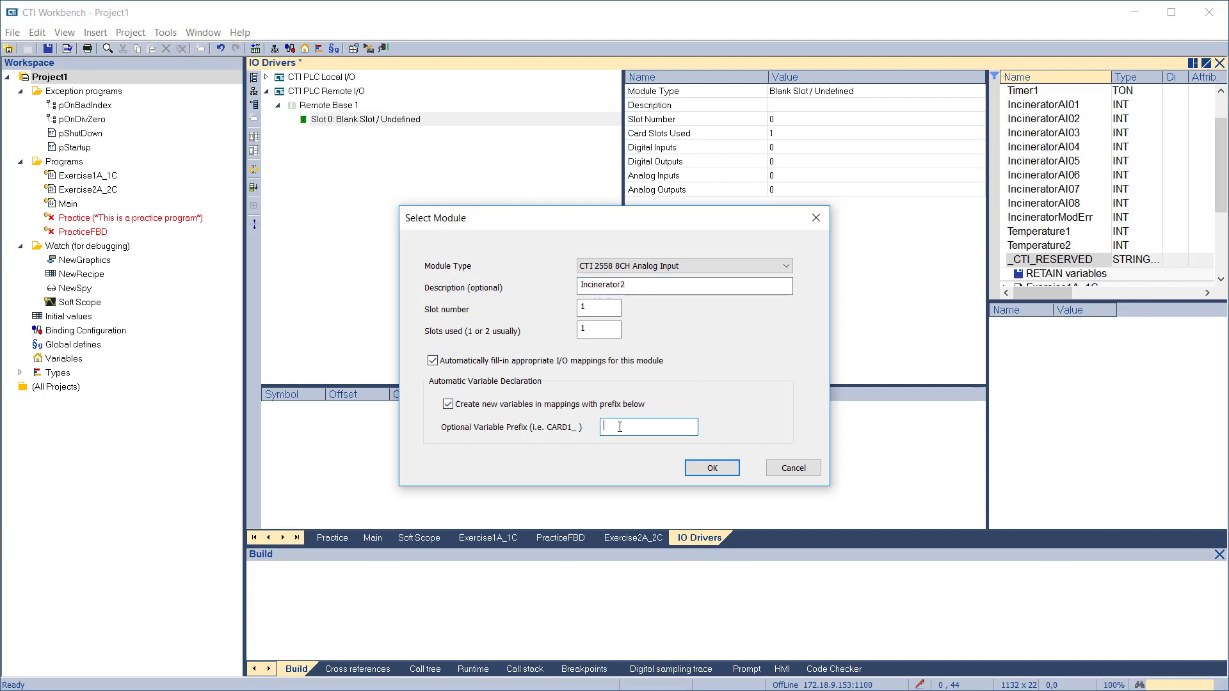
{"action": "type", "text": "Incinerator2"}
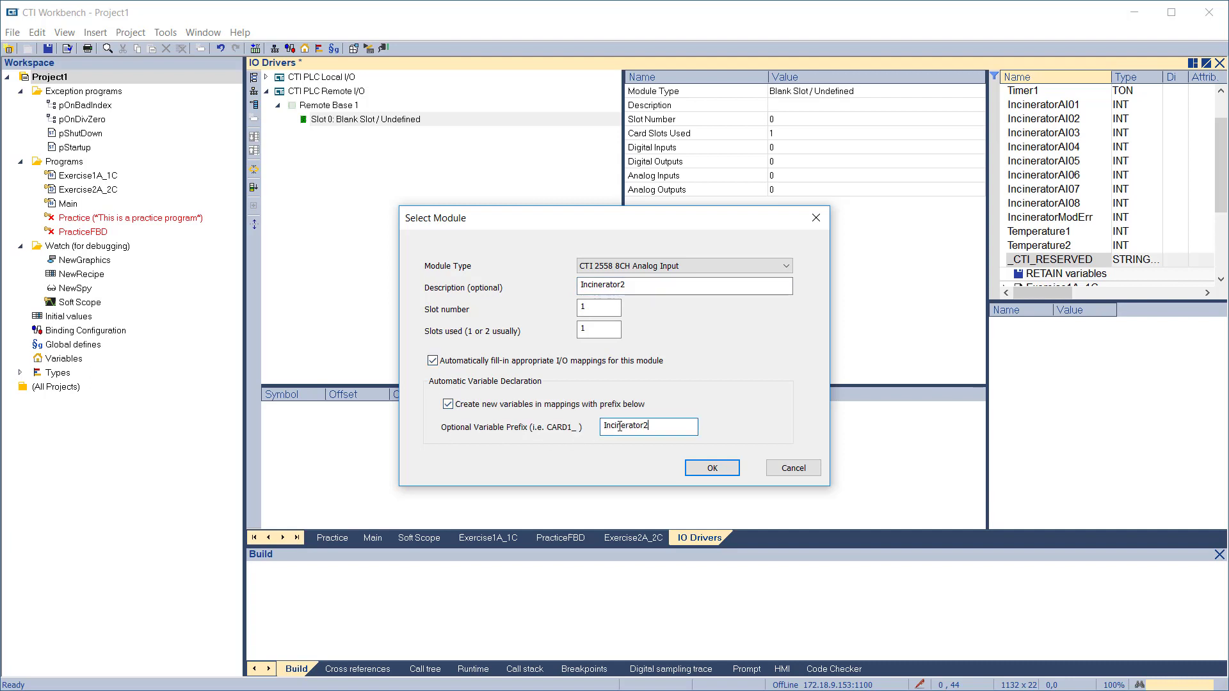
{"action": "left_click", "coordinate": [713, 470]}
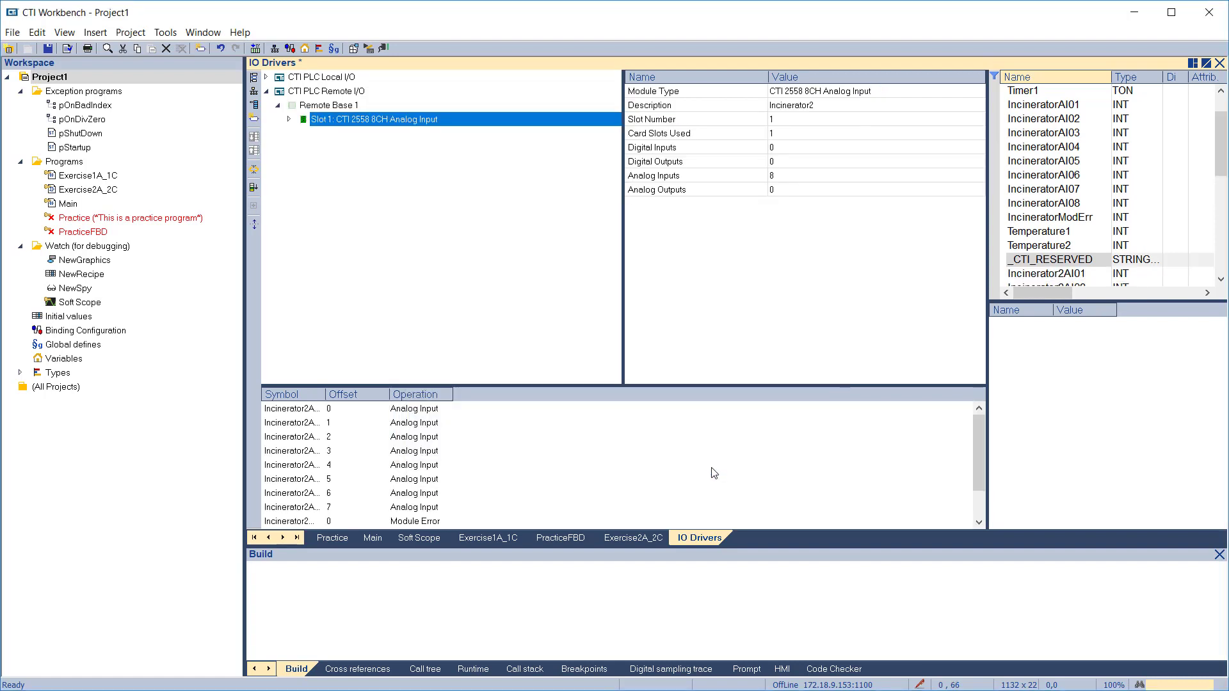
{"action": "left_click", "coordinate": [288, 120]}
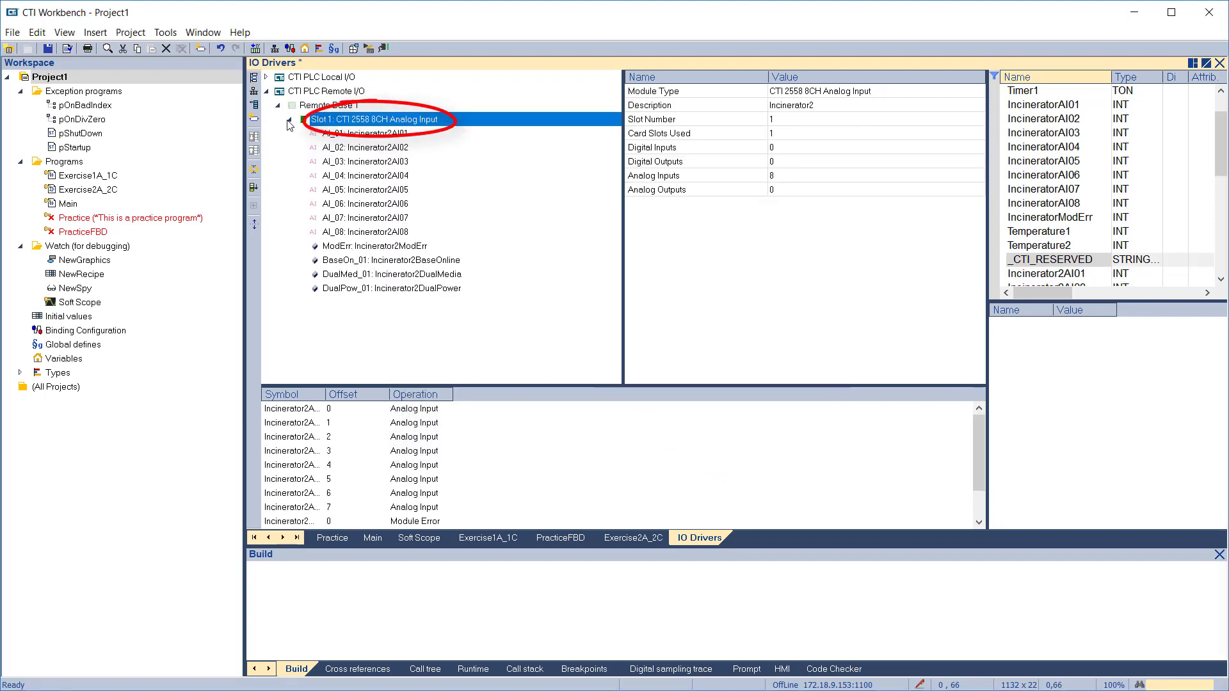
Add a second remote base under CTI PLC Remote I/O and open its base number for editing.
{"action": "left_click", "coordinate": [253, 95]}
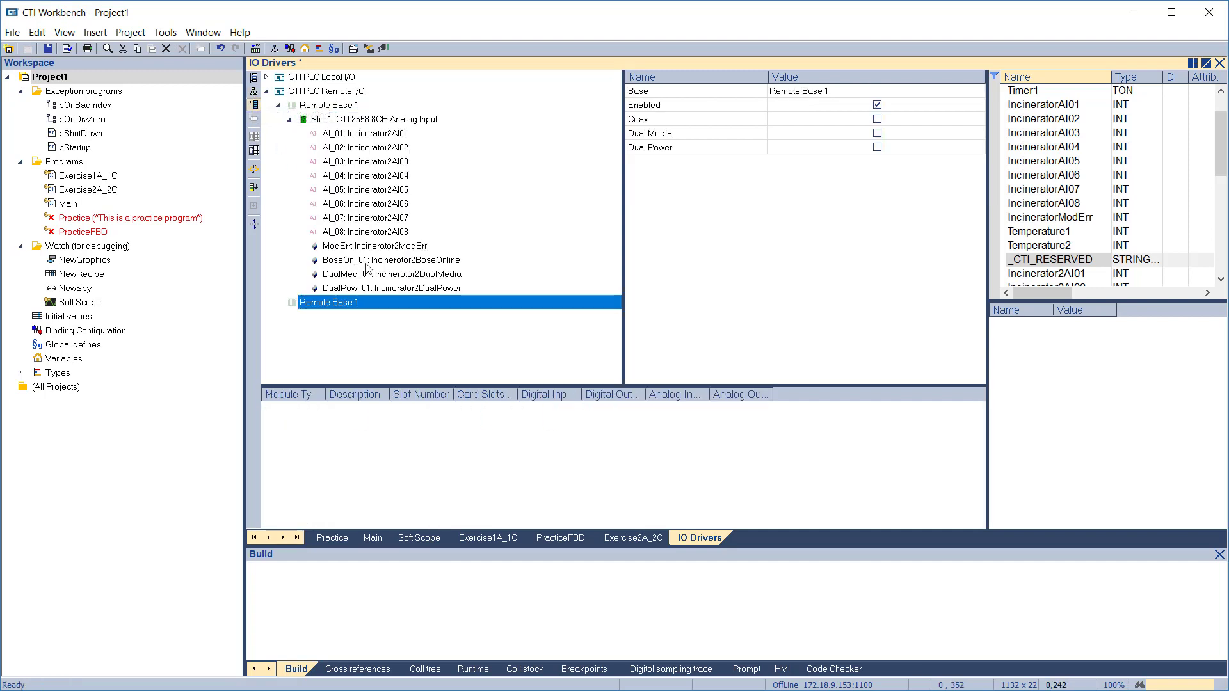
{"action": "left_click", "coordinate": [823, 93]}
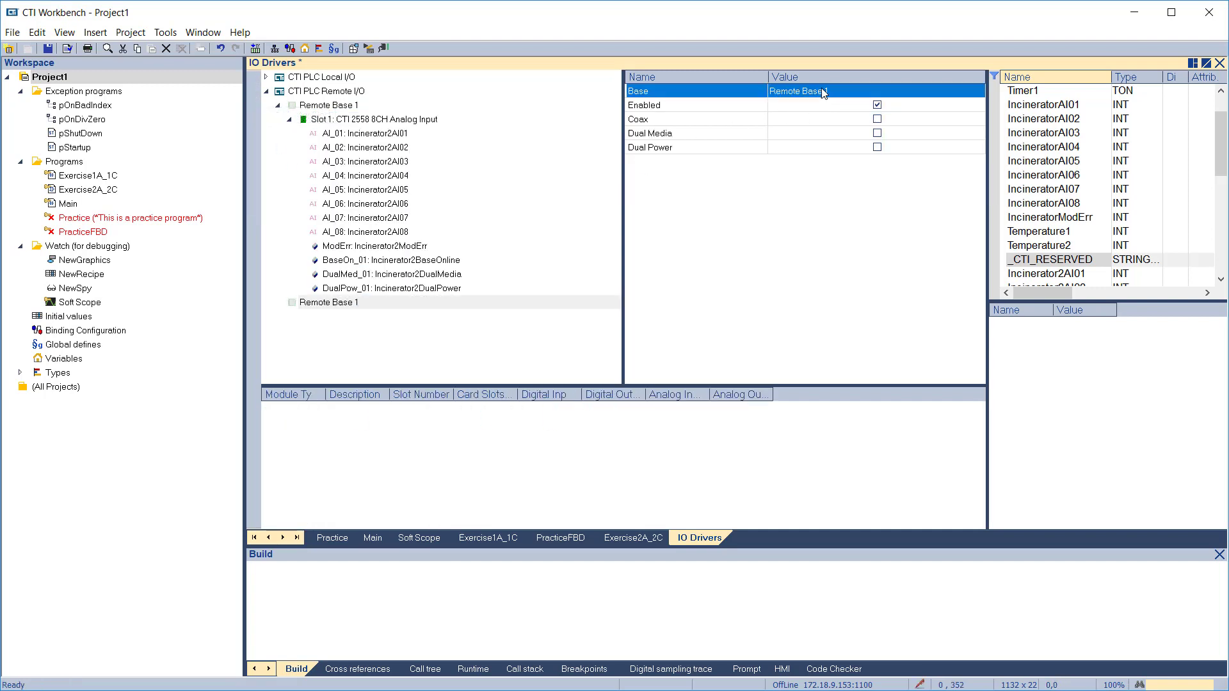
{"action": "left_click", "coordinate": [820, 95]}
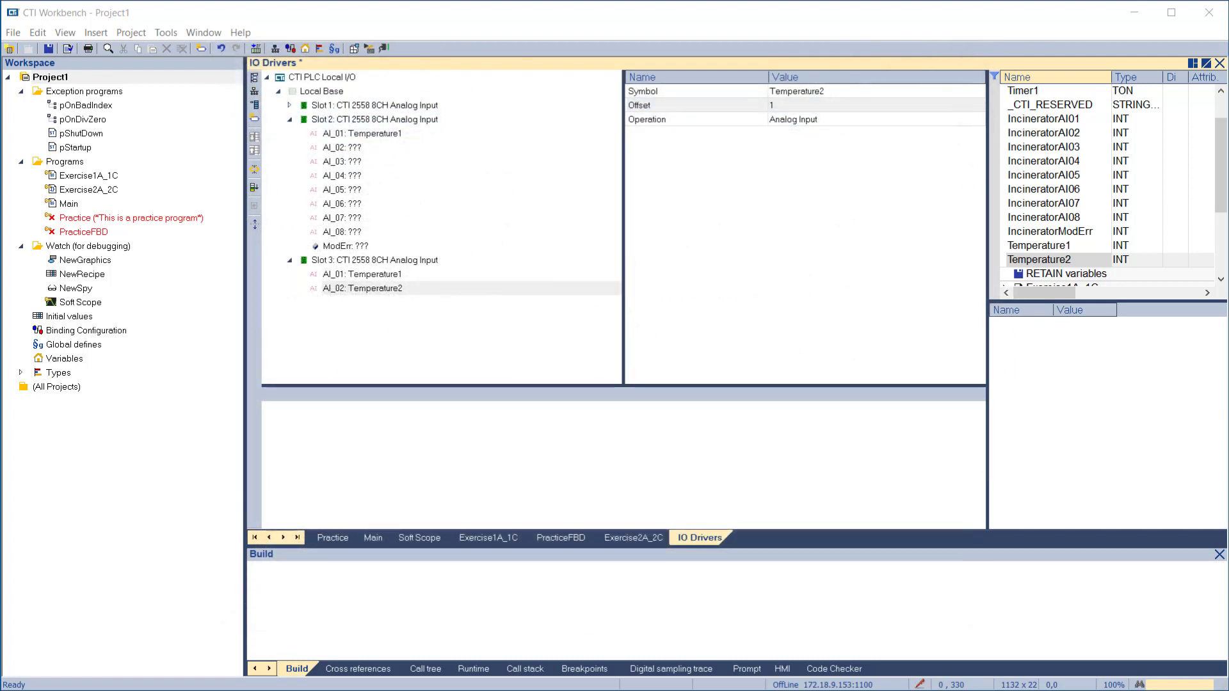
Bulk-create five INT global variables V1000in to V1004in using the name pattern V100%in with a range from 0 to 4.
{"action": "left_click", "coordinate": [1041, 91]}
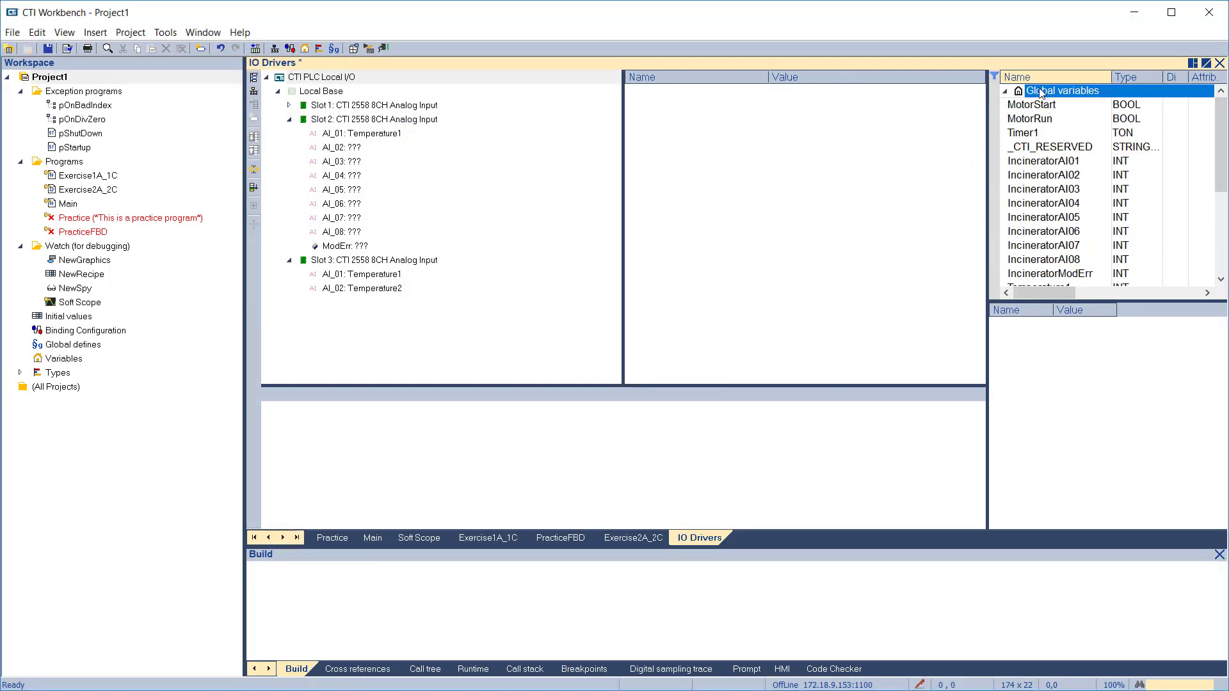
{"action": "right_click", "coordinate": [1041, 92]}
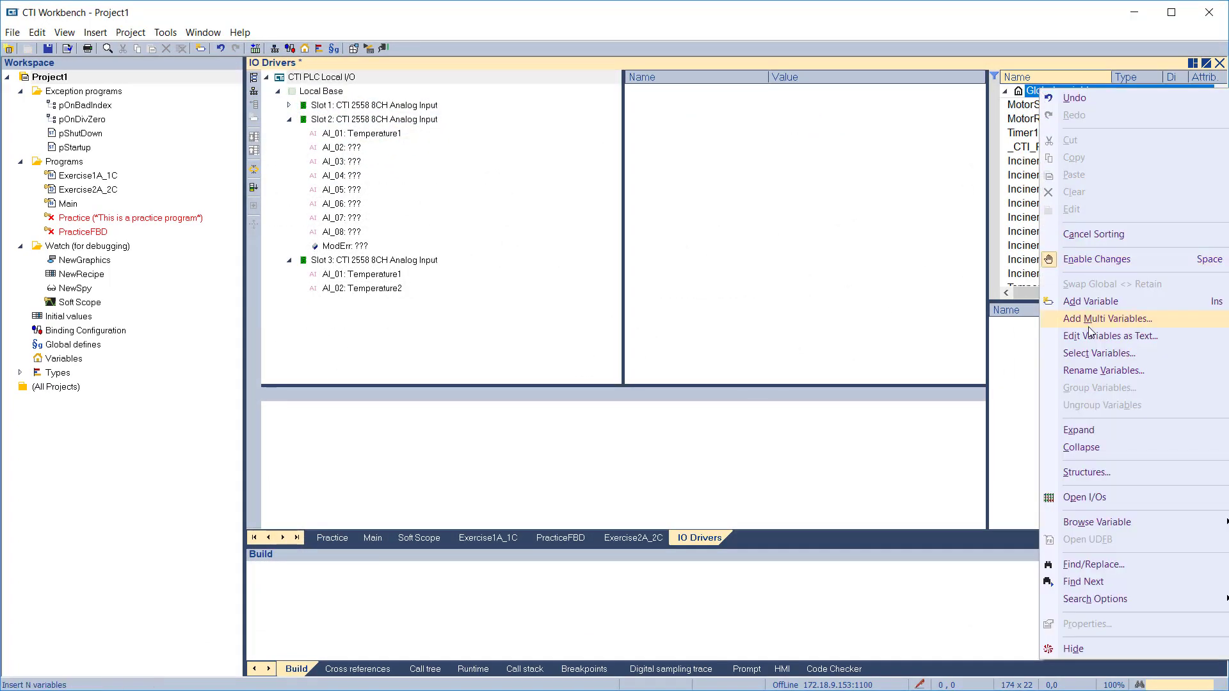
{"action": "left_click", "coordinate": [1089, 327]}
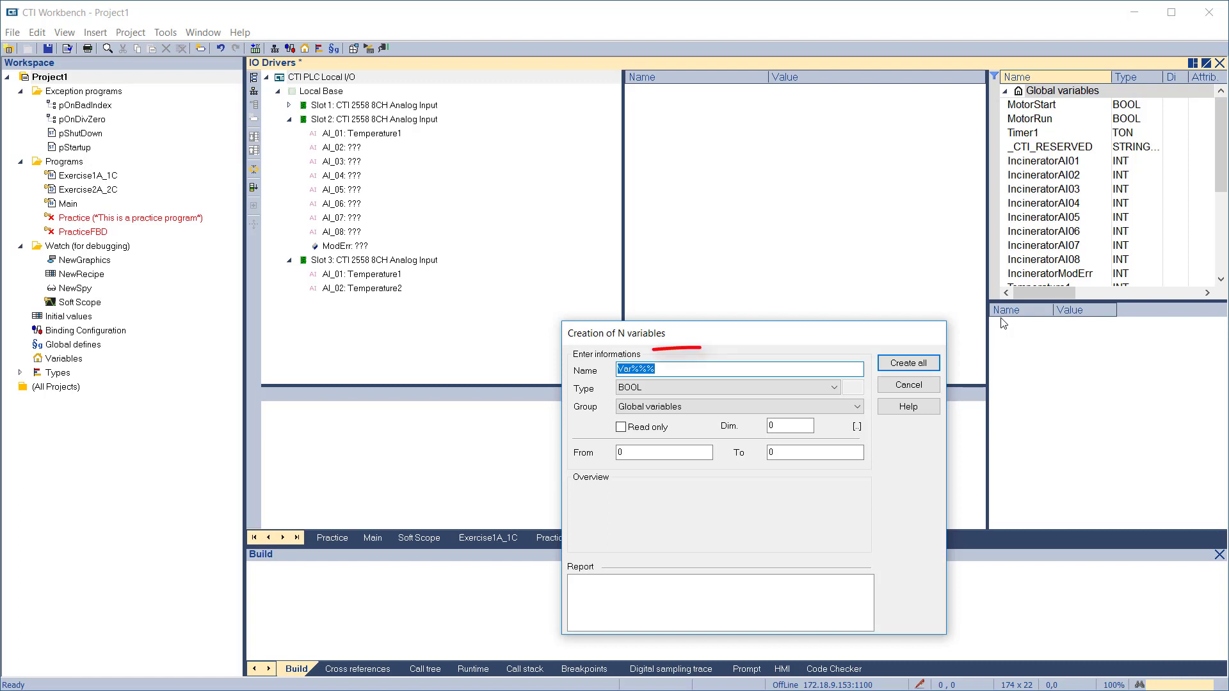
{"action": "type", "text": "V100"}
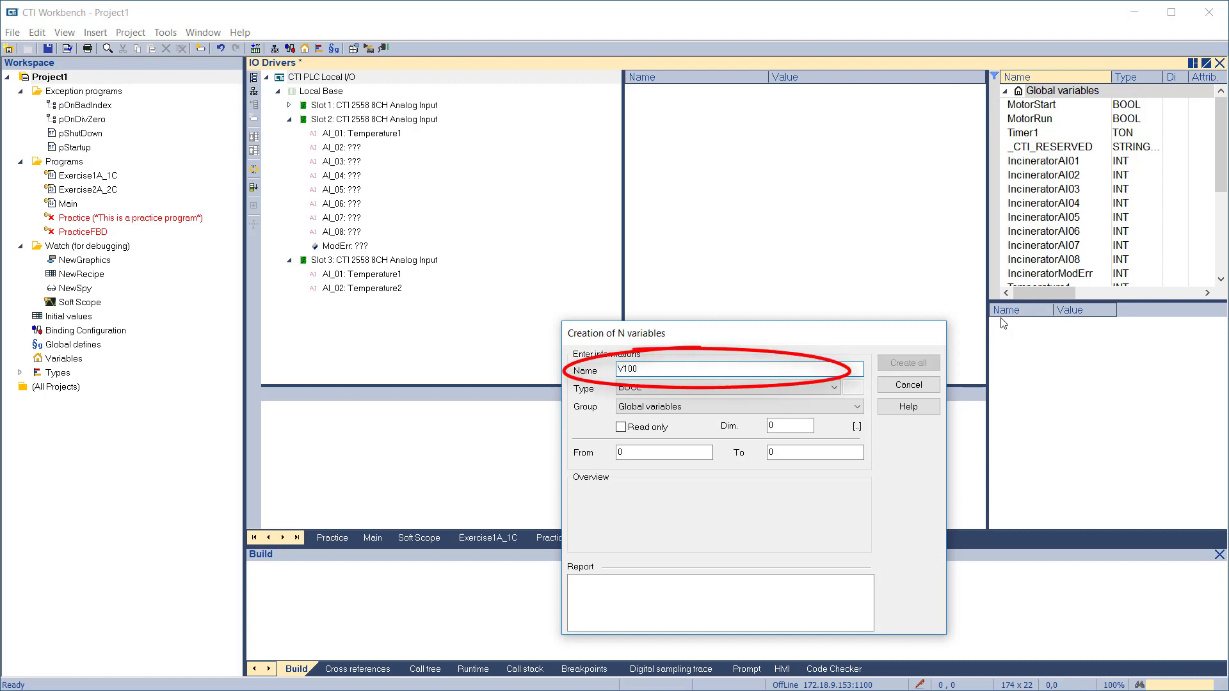
{"action": "type", "text": "%in"}
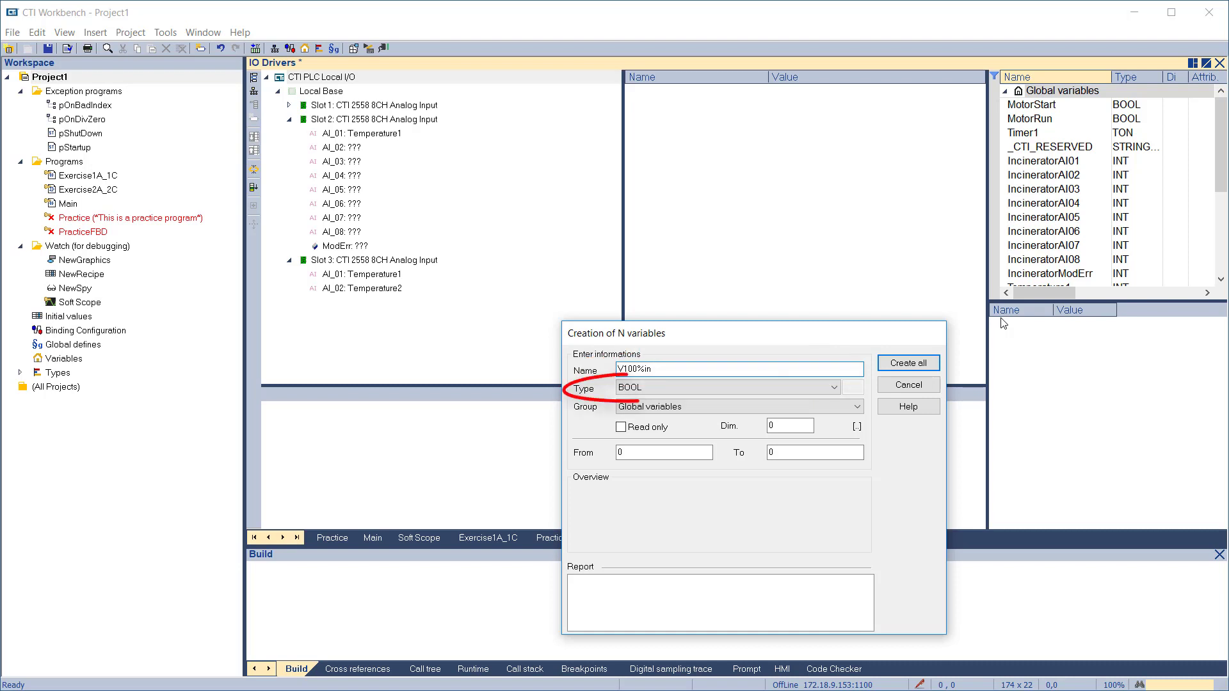
{"action": "key", "text": "Tab"}
{"action": "key", "text": "i"}
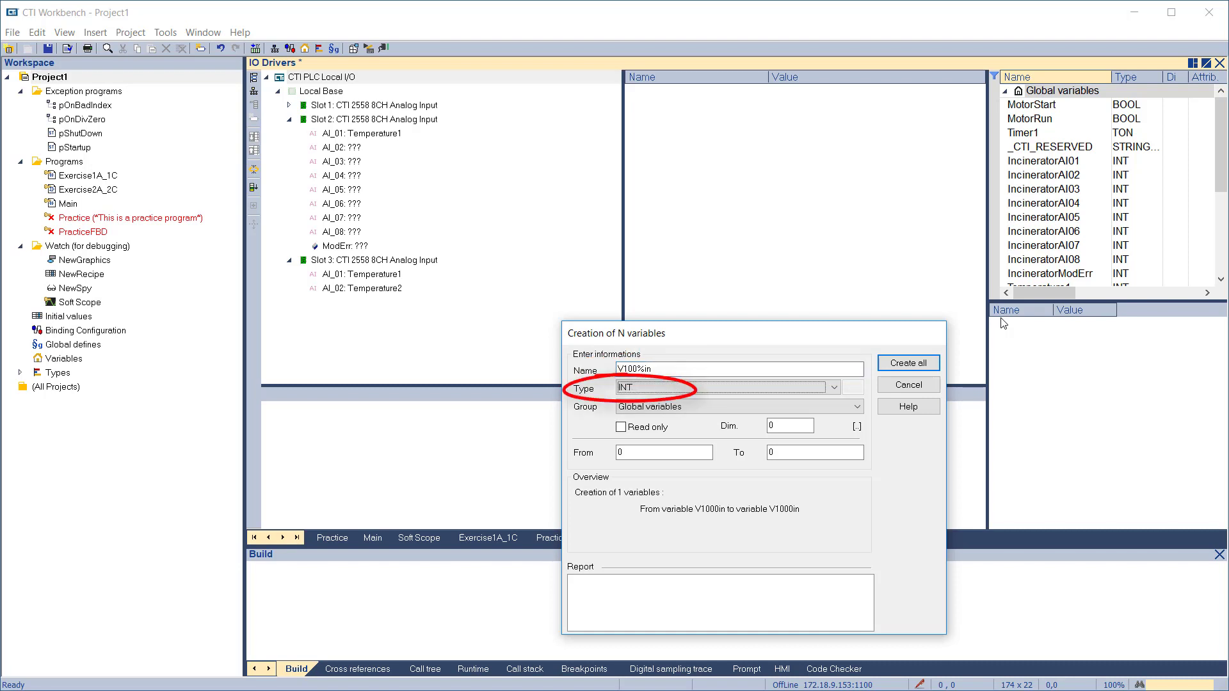
{"action": "key", "text": "Tab"}
{"action": "left_click", "coordinate": [802, 452]}
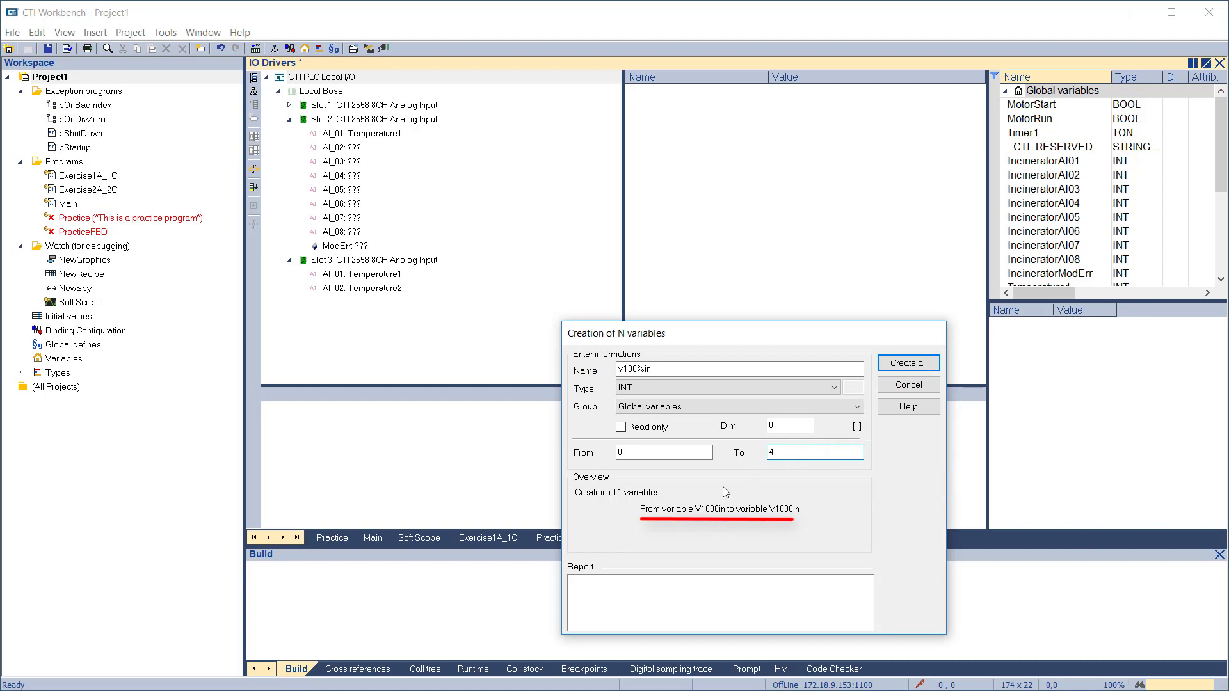
{"action": "left_click", "coordinate": [926, 364]}
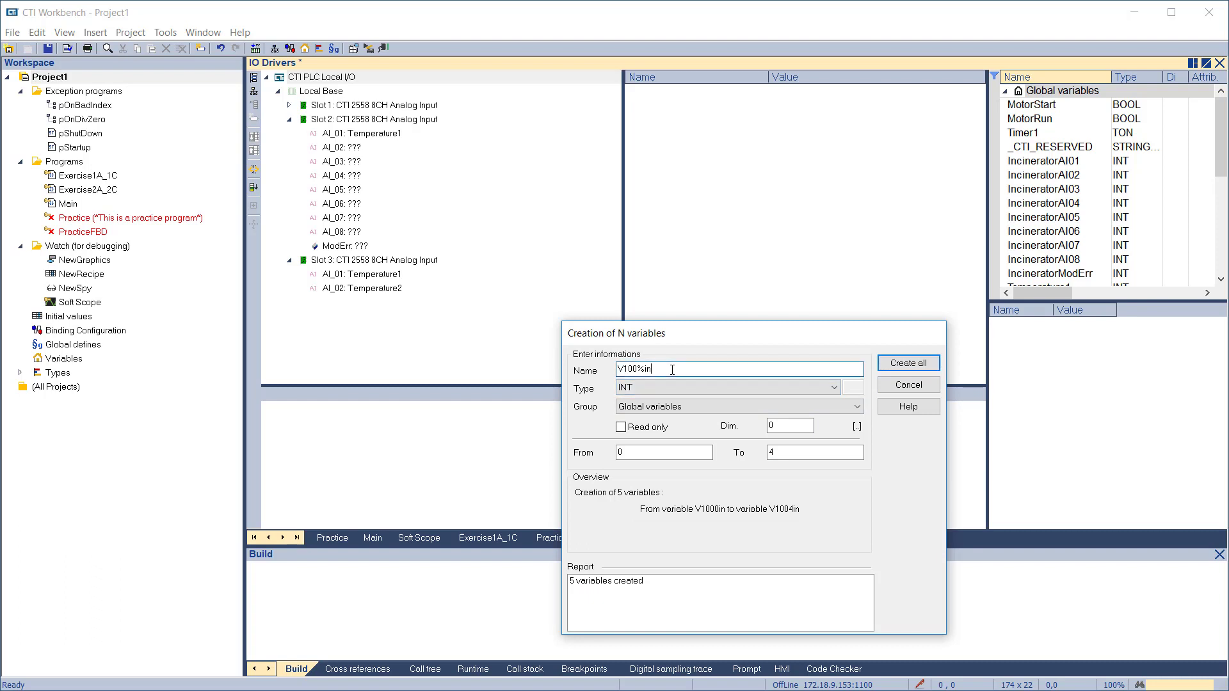
Bulk-create INT global variables V2000out to V2004out with the name pattern V200%out, and close the variable creation dialog.
{"action": "left_click_drag", "start_coordinate": [704, 370], "coordinate": [578, 369]}
{"action": "type", "text": "V200%out"}
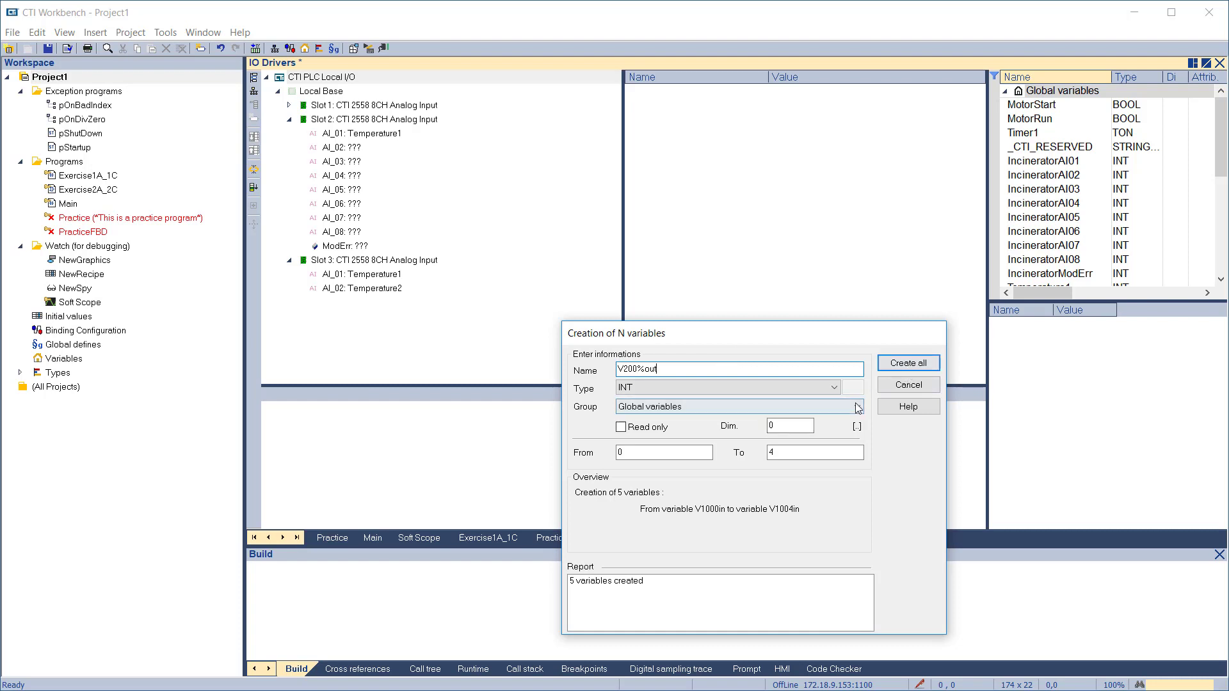
{"action": "key", "text": "Tab"}
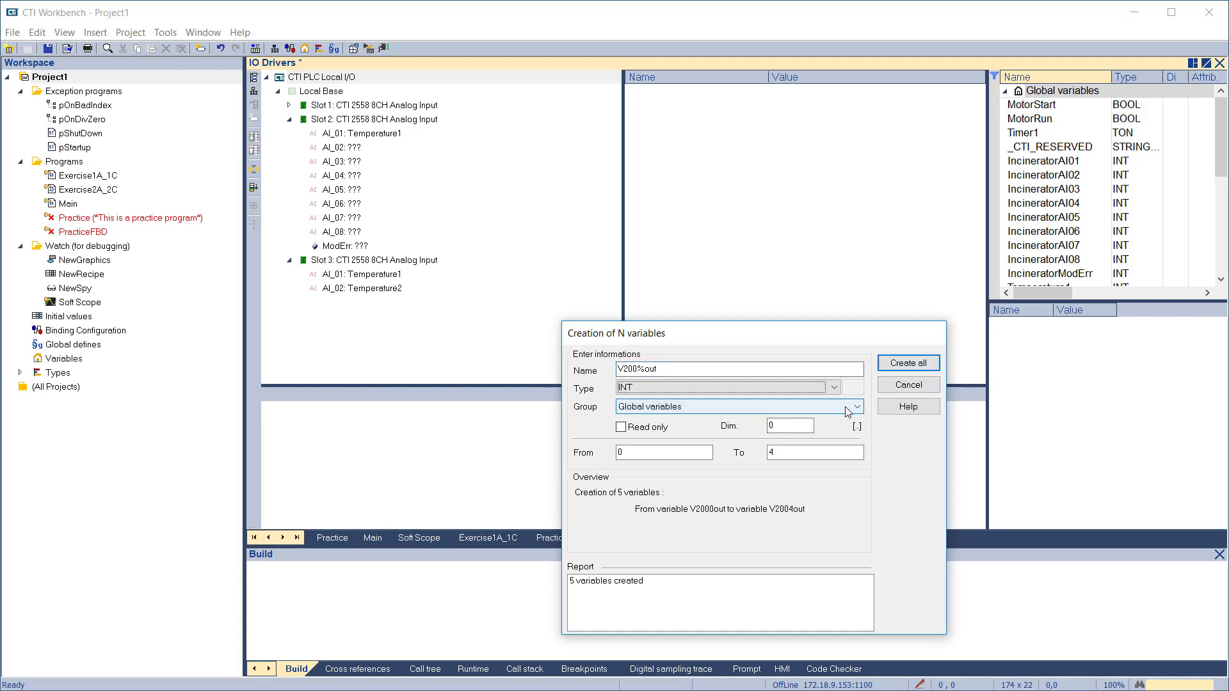
{"action": "left_click", "coordinate": [895, 367]}
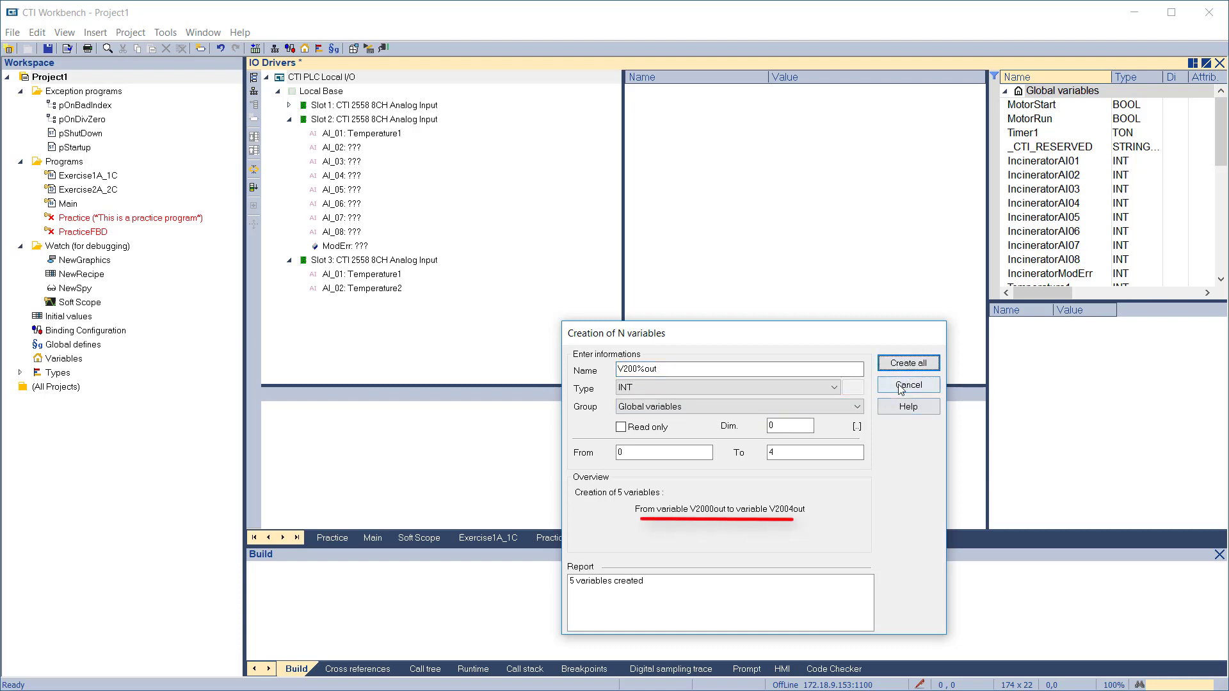
{"action": "left_click", "coordinate": [906, 387]}
{"action": "scroll", "coordinate": [1055, 238], "scroll_direction": "down", "scroll_amount": 5}
{"action": "scroll", "coordinate": [1055, 237], "scroll_direction": "down", "scroll_amount": 1}
{"action": "scroll", "coordinate": [1055, 237], "scroll_direction": "up", "scroll_amount": 1}
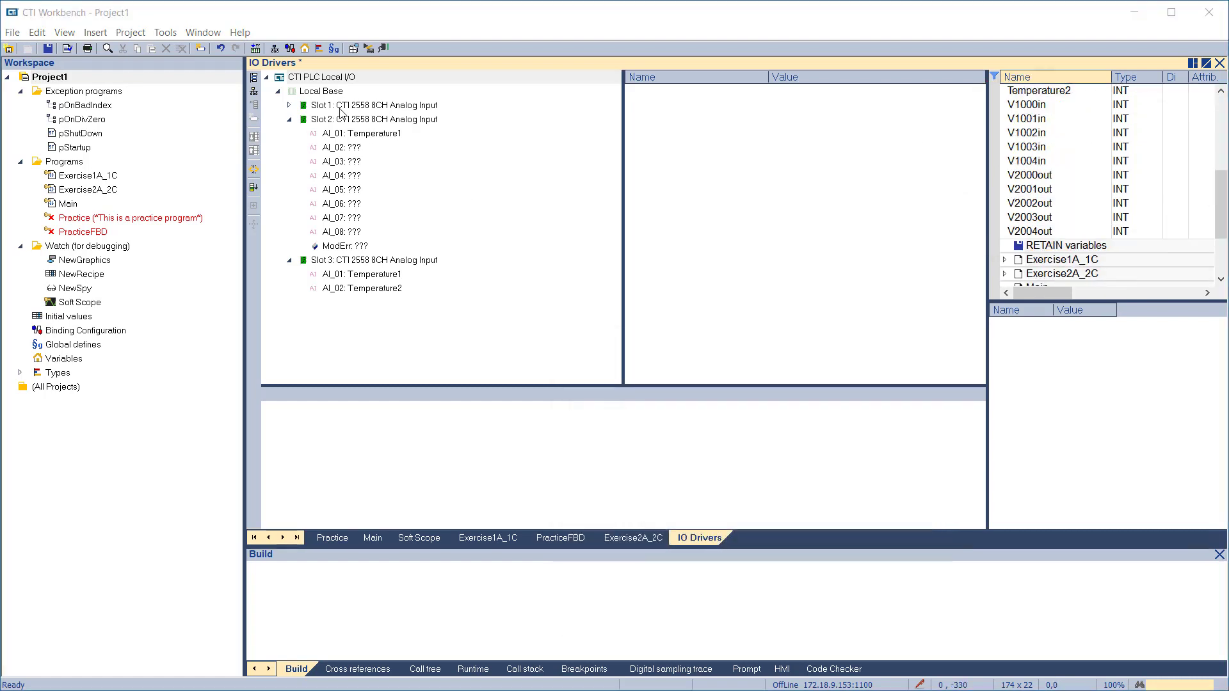
Add a CAMP Client configuration to the I/O drivers.
{"action": "left_click", "coordinate": [255, 78]}
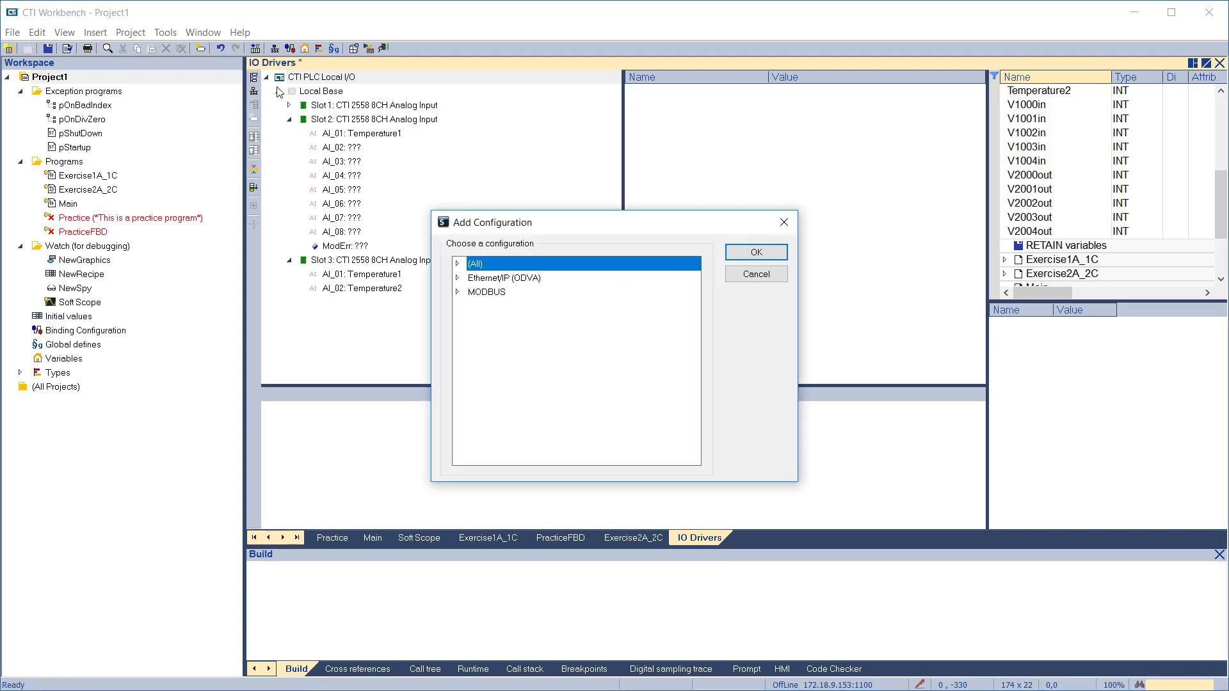
{"action": "left_click", "coordinate": [457, 264]}
{"action": "left_click", "coordinate": [488, 279]}
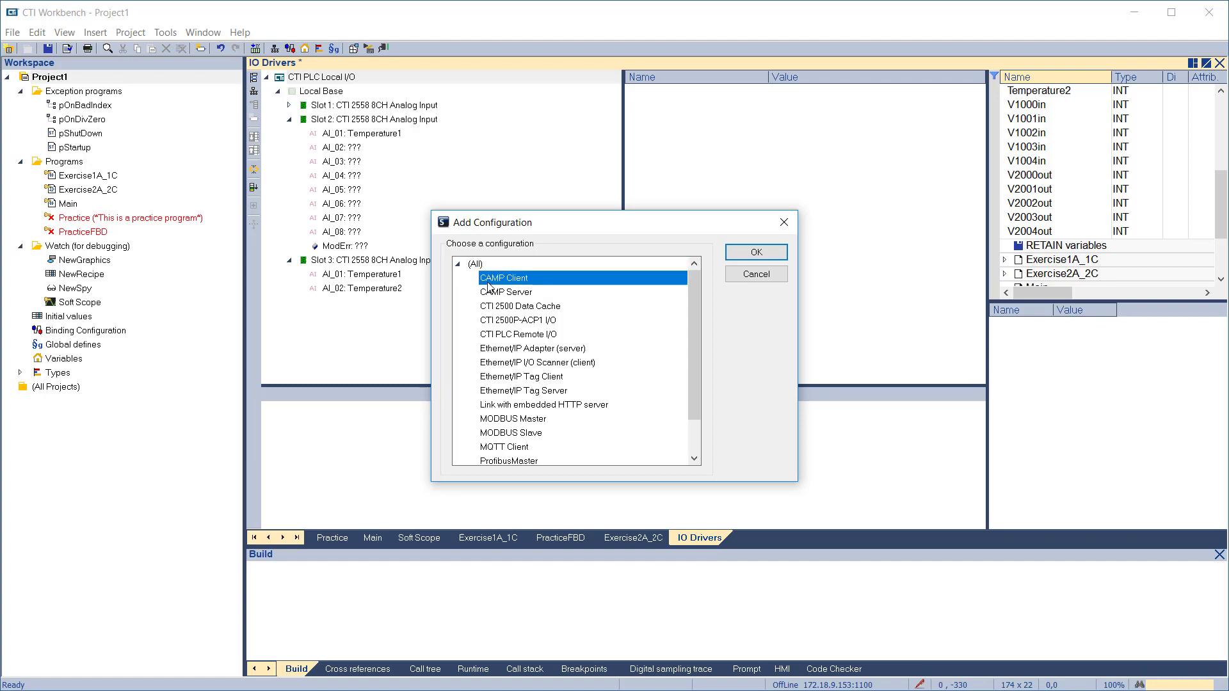
{"action": "left_click", "coordinate": [756, 252]}
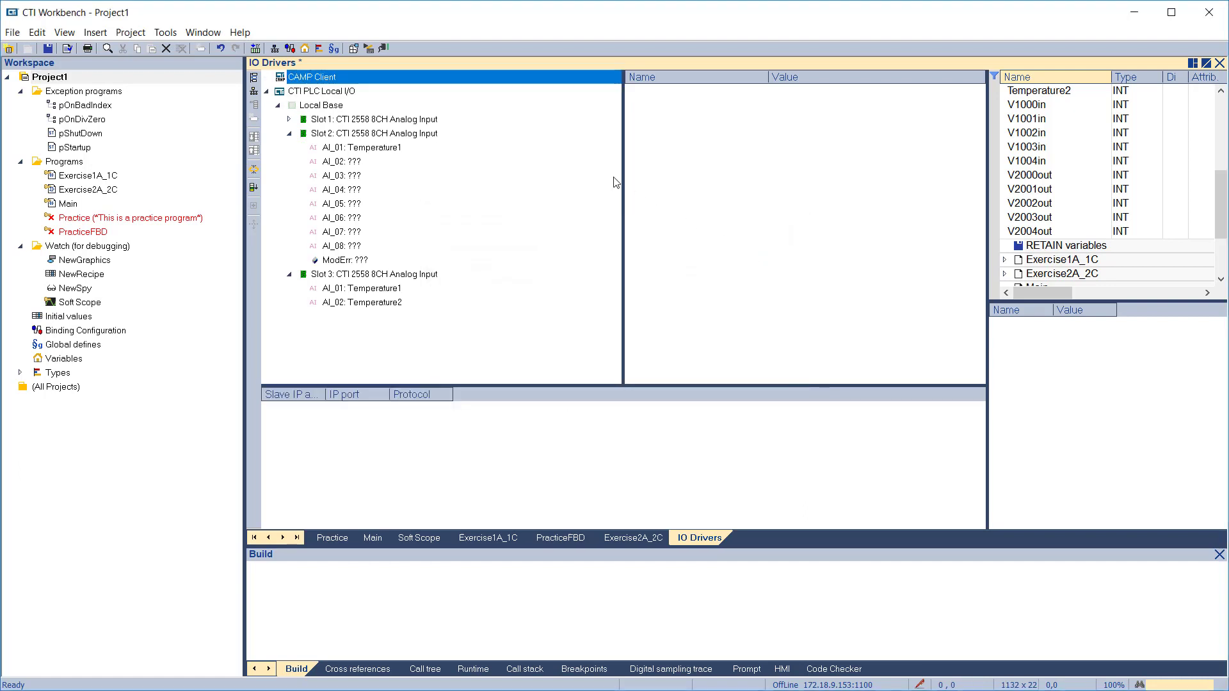
Add a slave with IP address 172.18.9.155 under the CAMP Client configuration.
{"action": "left_click", "coordinate": [254, 91]}
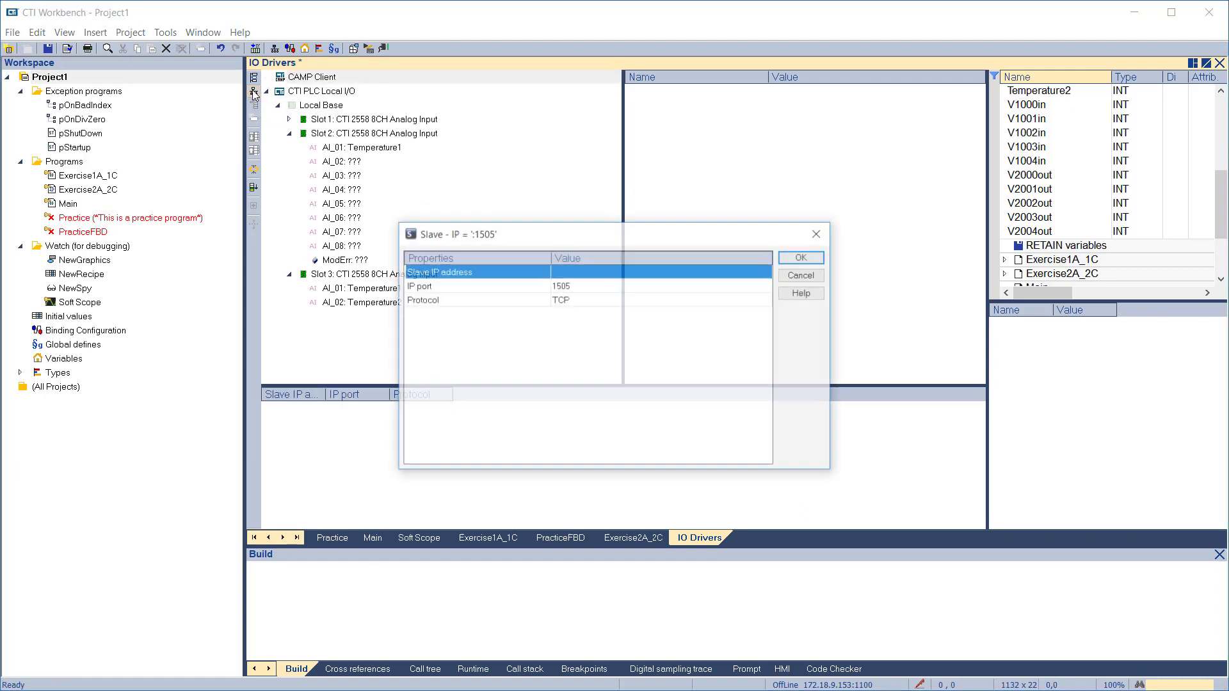
{"action": "left_click", "coordinate": [559, 272]}
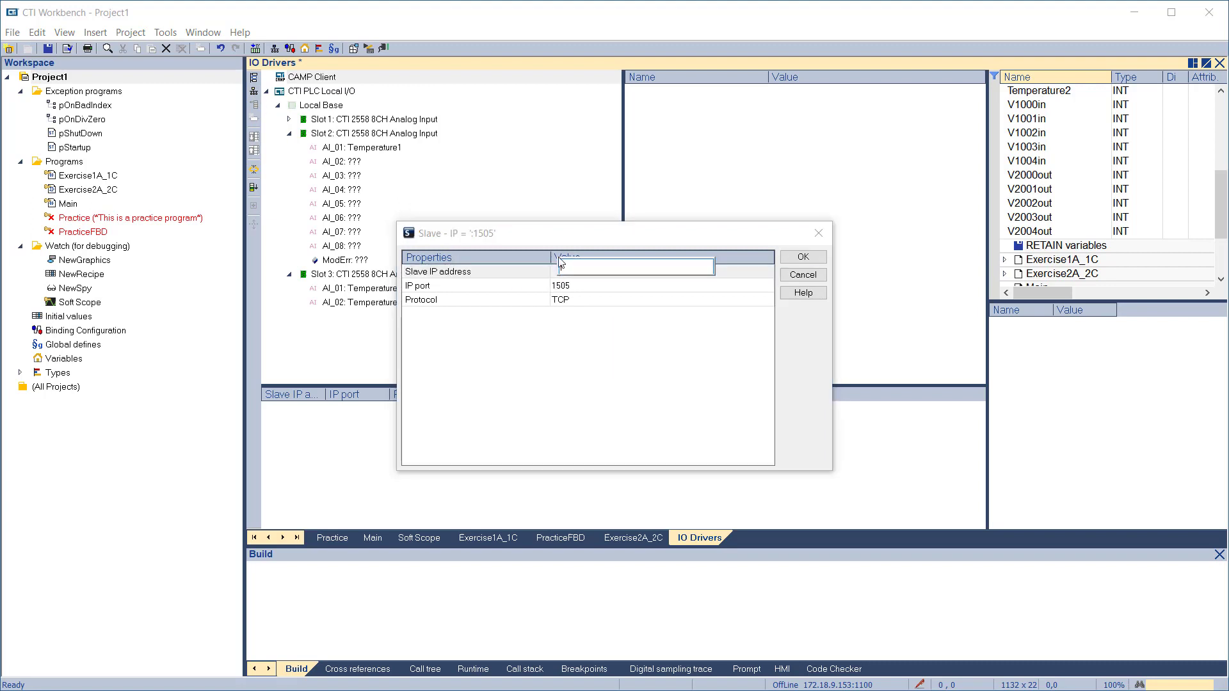
{"action": "type", "text": "172.18.9.155"}
{"action": "key", "text": "Return"}
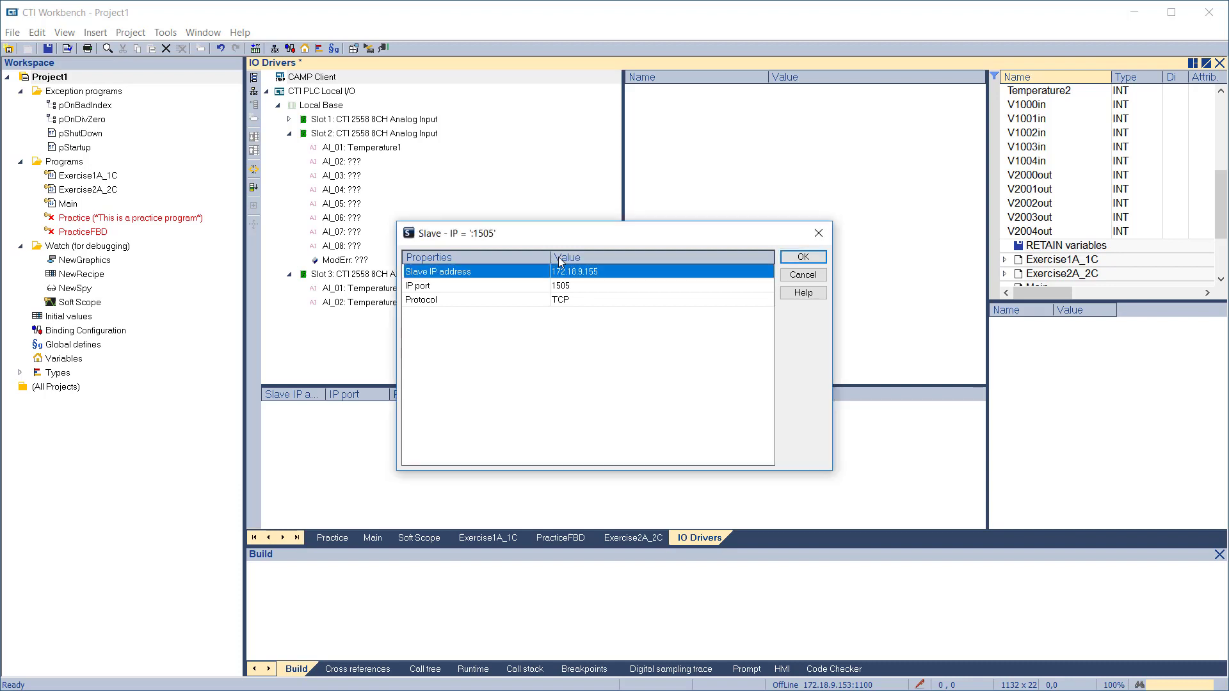
{"action": "left_click", "coordinate": [794, 259]}
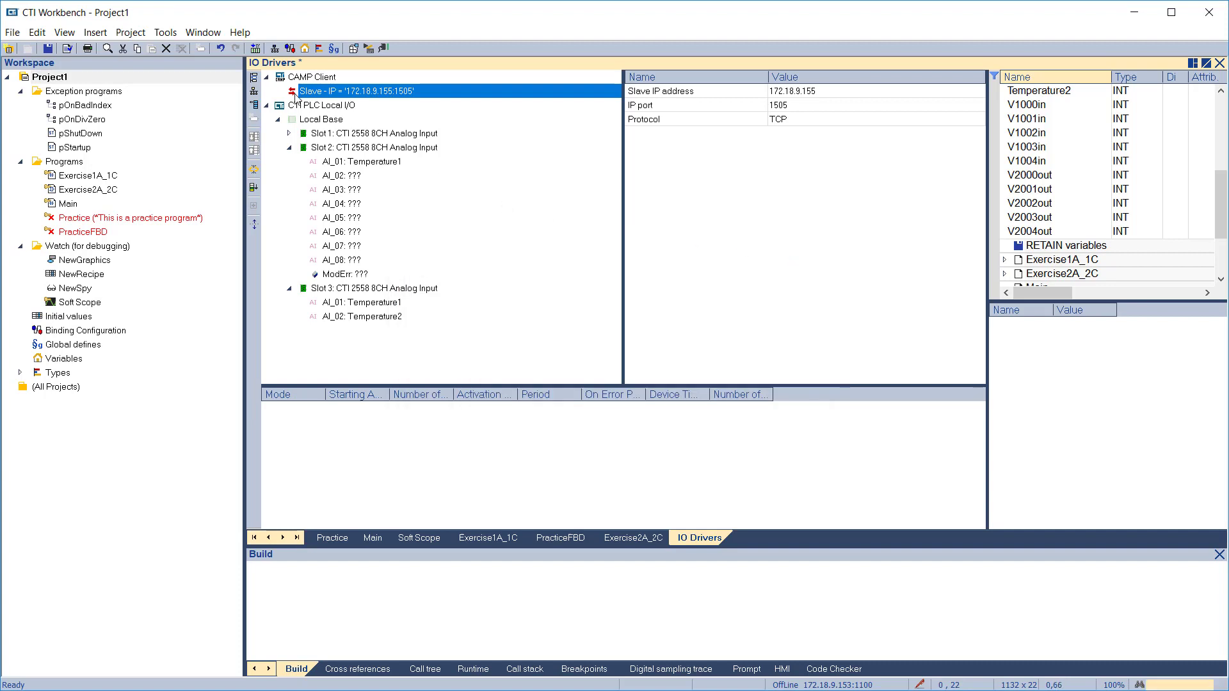
Start a data block under the CAMP slave with mode READ, starting address 1000 and 5 items.
{"action": "left_click", "coordinate": [255, 105]}
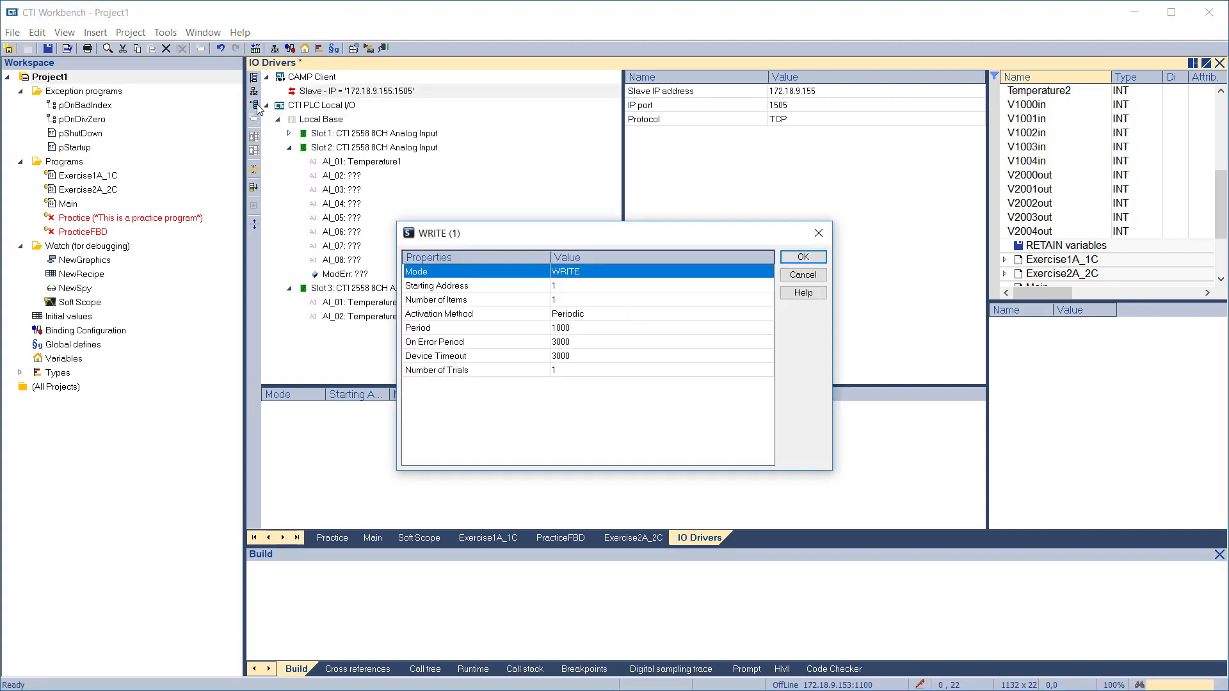
{"action": "double_click", "coordinate": [568, 273]}
{"action": "left_click", "coordinate": [569, 288]}
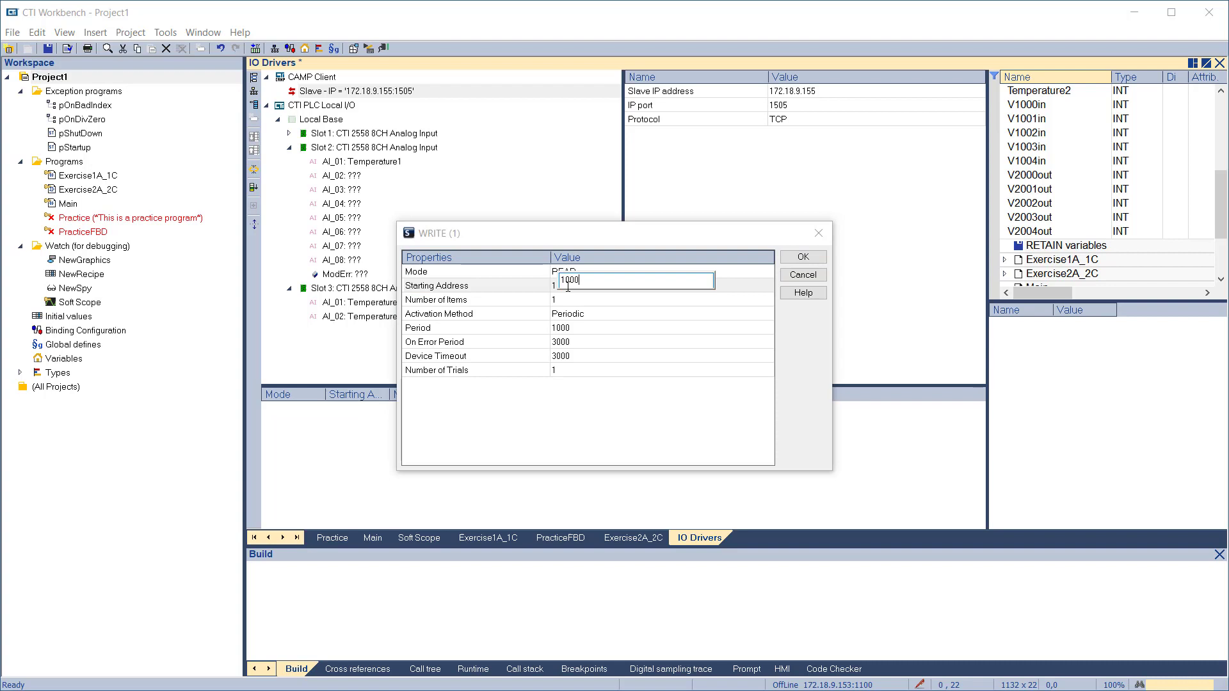
{"action": "key", "text": "Return"}
{"action": "left_click", "coordinate": [566, 300]}
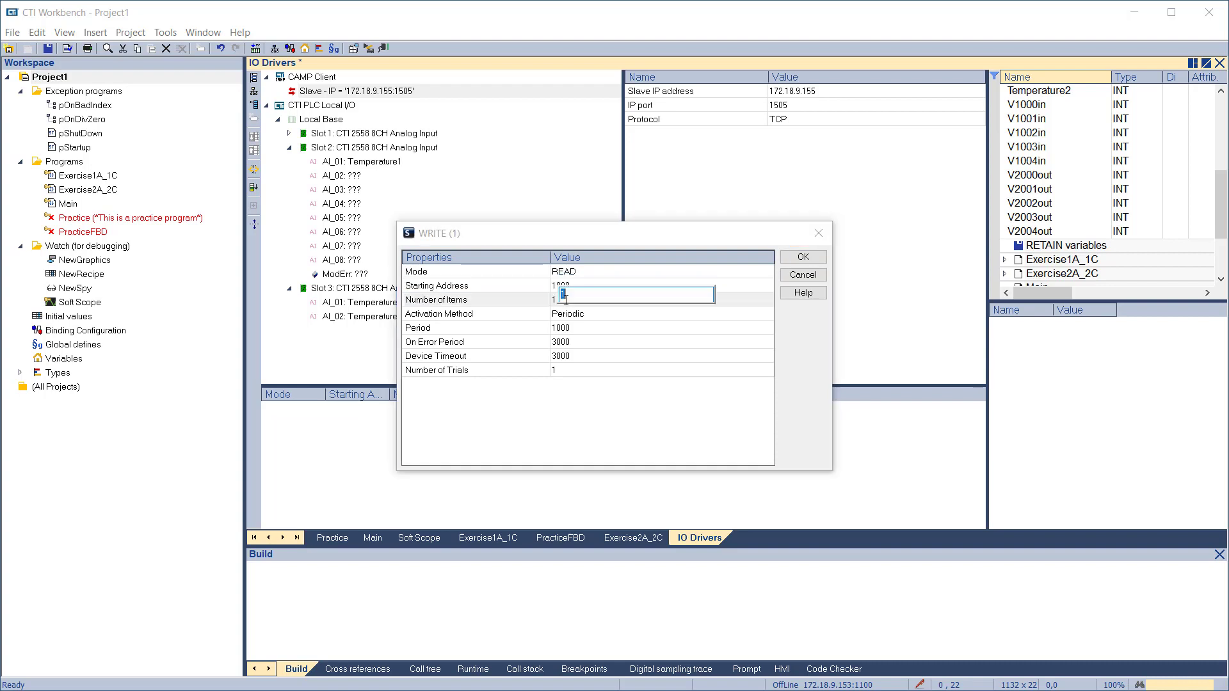
{"action": "key", "text": "Return"}
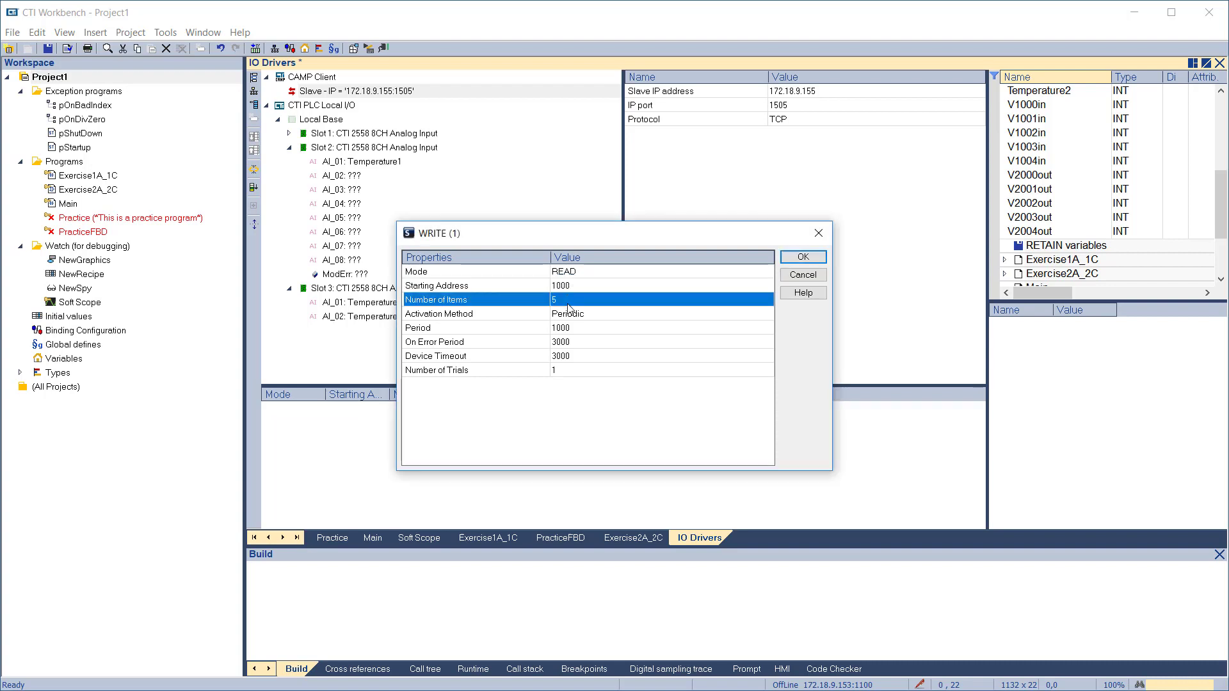
Choose Periodic activation with a period of 500 for the READ data block and add it to the slave.
{"action": "left_click", "coordinate": [587, 317]}
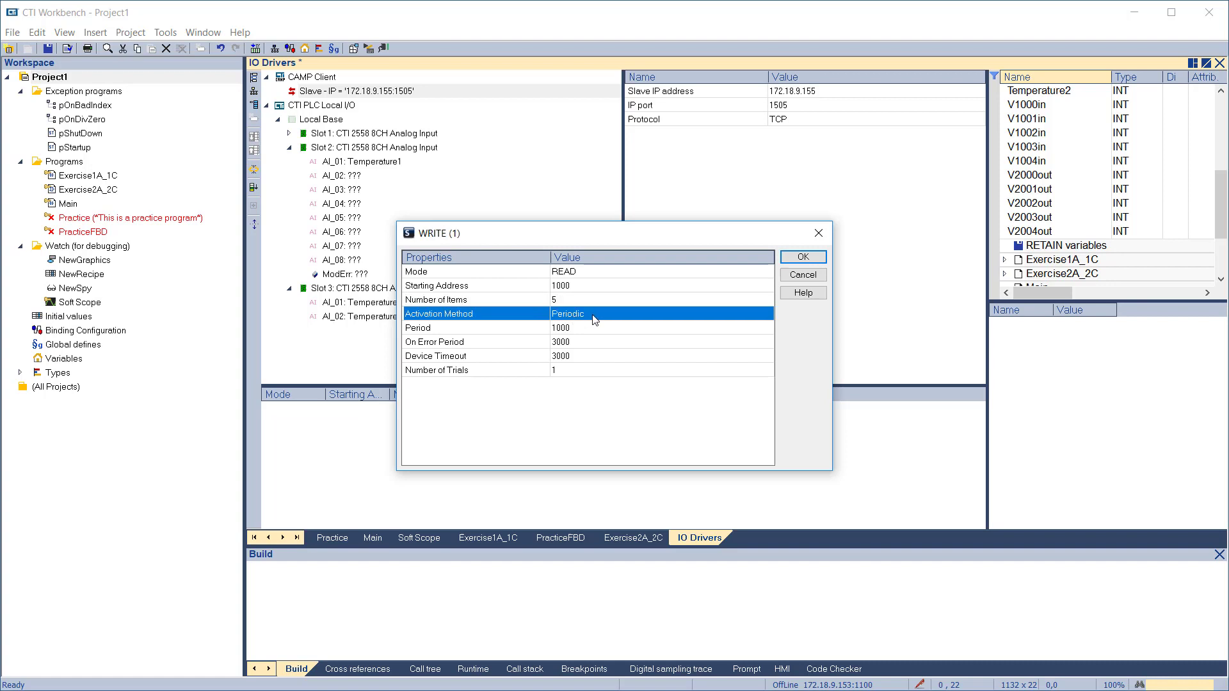
{"action": "left_click", "coordinate": [588, 316]}
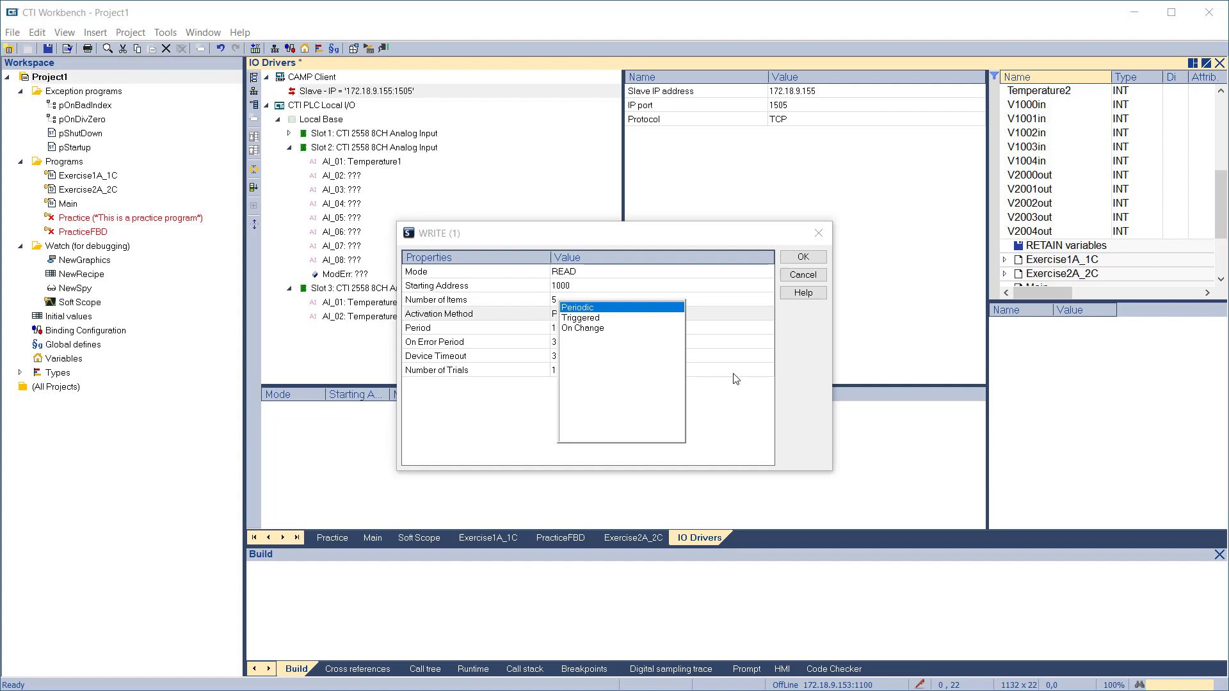
{"action": "left_click", "coordinate": [588, 308]}
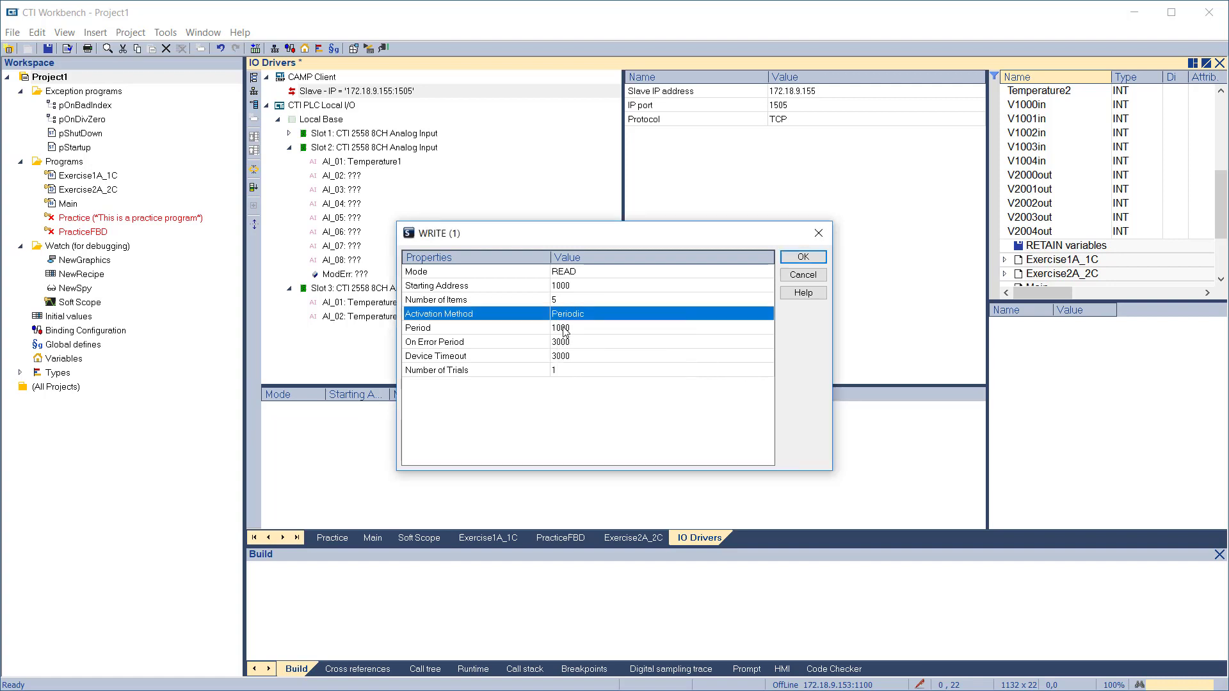
{"action": "left_click", "coordinate": [564, 329]}
{"action": "left_click", "coordinate": [564, 327]}
{"action": "type", "text": "50"}
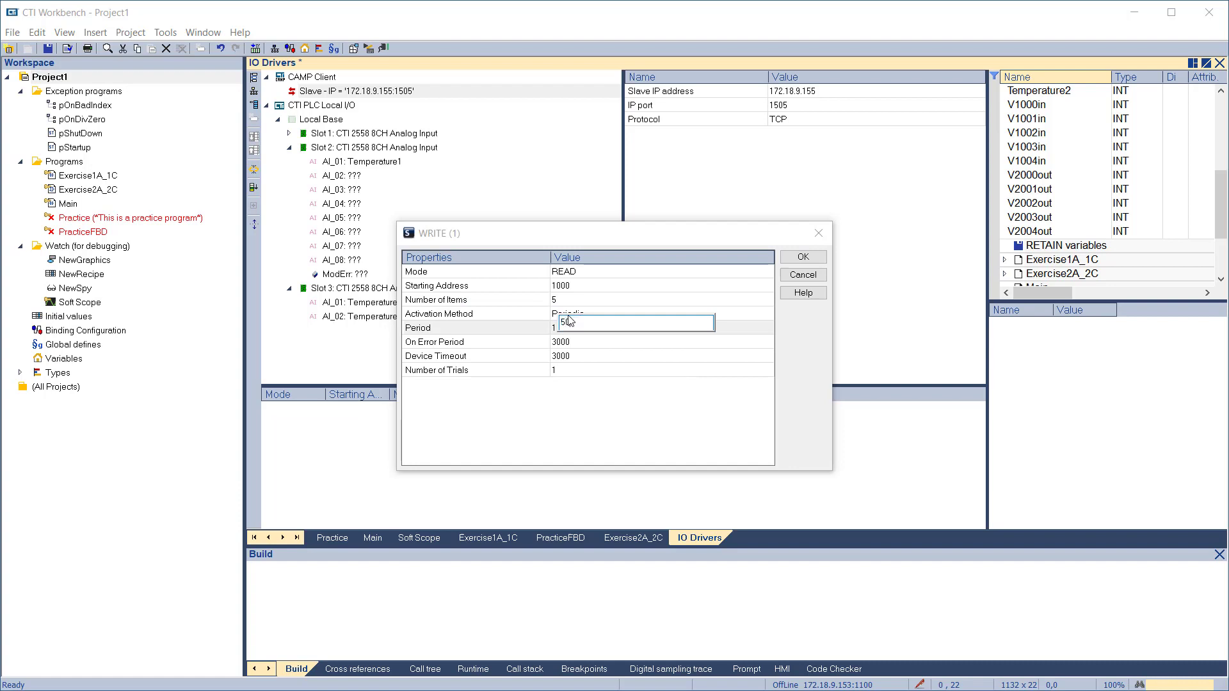
{"action": "type", "text": "0"}
{"action": "key", "text": "Return"}
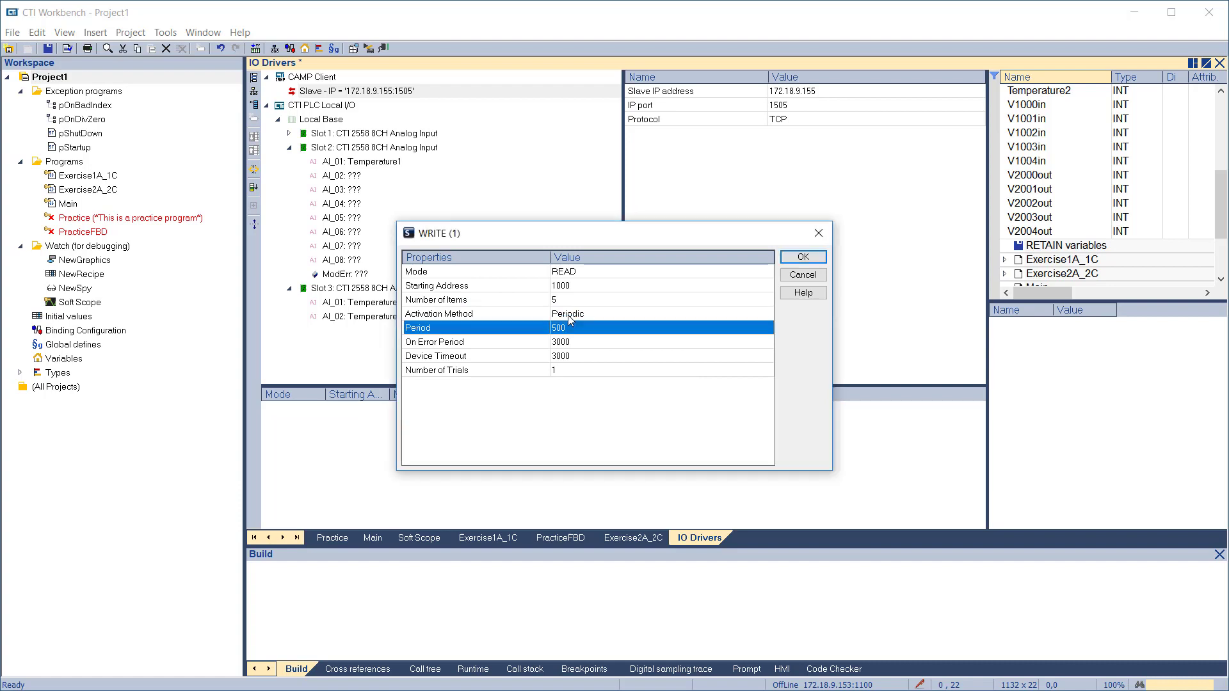
{"action": "left_click", "coordinate": [798, 258]}
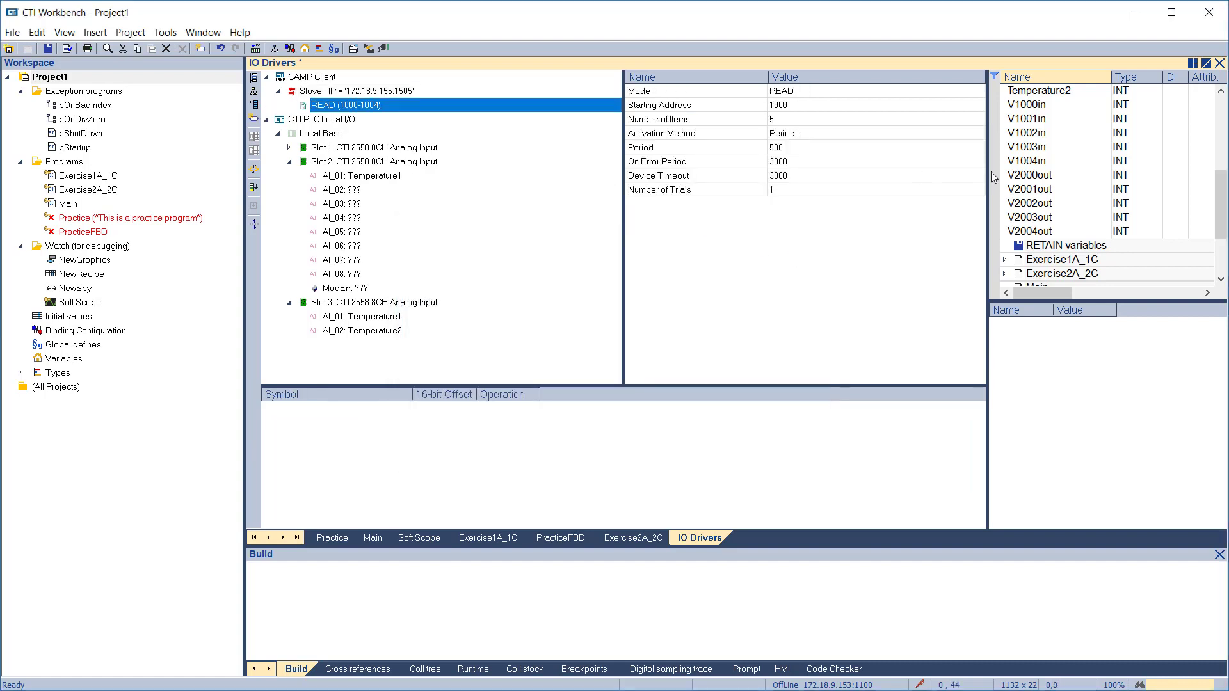
Map the global variables V1000in through V1004in to the READ data block's symbol list.
{"action": "left_click", "coordinate": [1021, 107]}
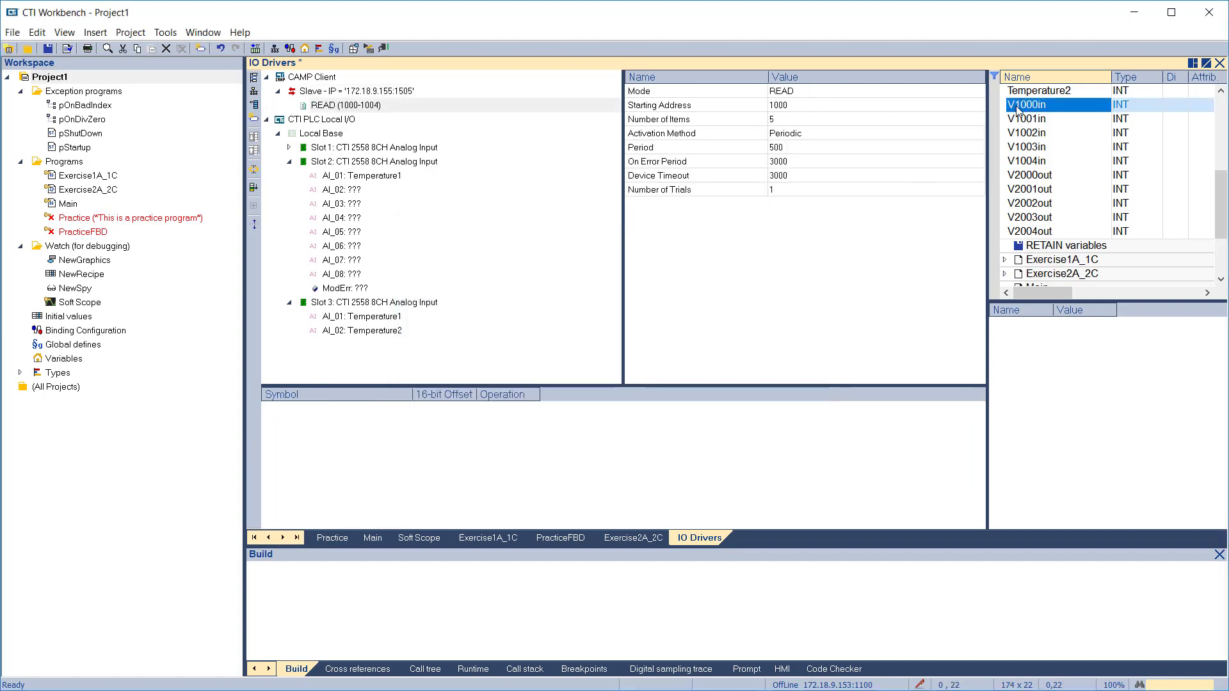
{"action": "left_click", "coordinate": [1025, 162], "text": "shift"}
{"action": "mouse_move", "coordinate": [1020, 142]}
{"action": "left_mouse_down"}
{"action": "mouse_move", "coordinate": [621, 371]}
{"action": "mouse_move", "coordinate": [443, 440]}
{"action": "left_mouse_up"}
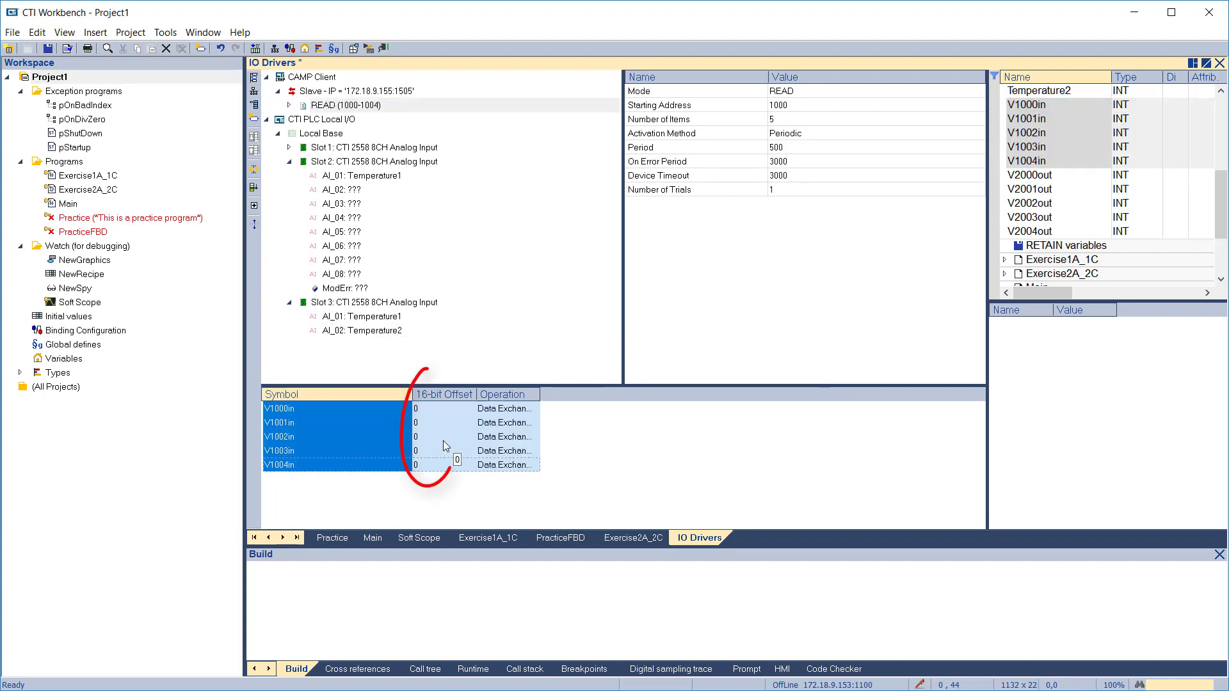
Renumber the offsets of the READ data block so its variables get consecutive addresses.
{"action": "left_click", "coordinate": [356, 105]}
{"action": "right_click", "coordinate": [357, 107]}
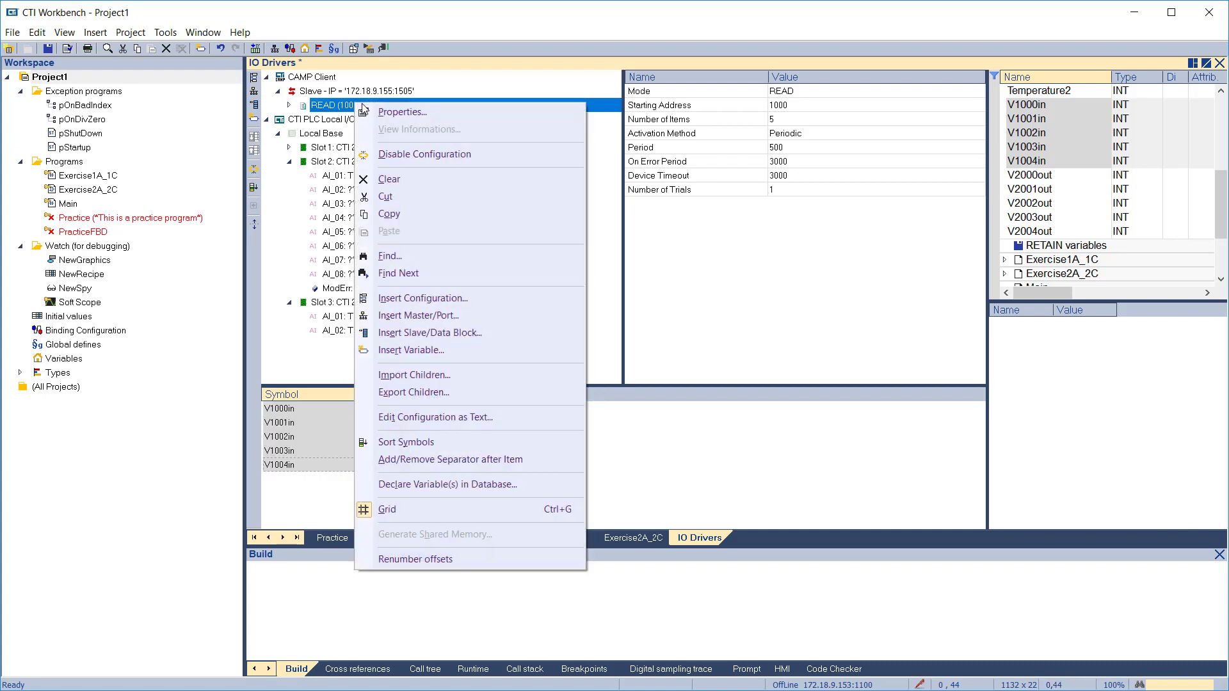
{"action": "left_click", "coordinate": [433, 559]}
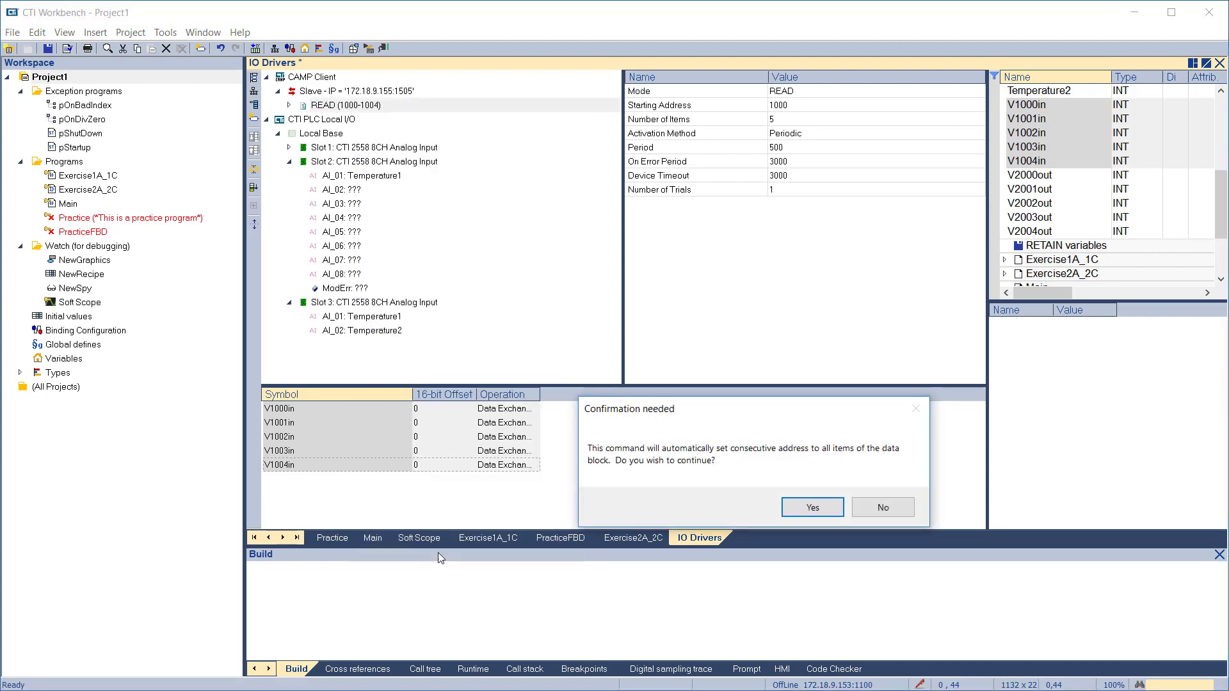
{"action": "left_click", "coordinate": [834, 512]}
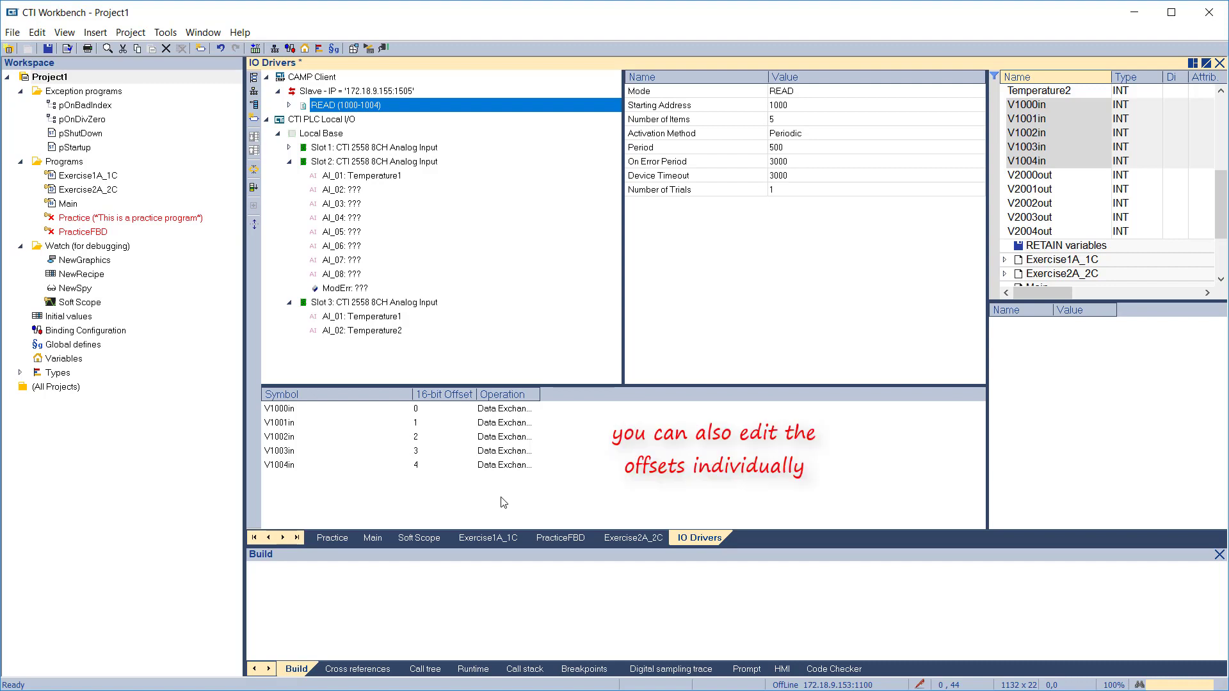
Set the READ data block's 16-bit offsets individually to 2 for V1003in and 3 for V1002in.
{"action": "left_click", "coordinate": [416, 451]}
{"action": "left_click", "coordinate": [425, 450]}
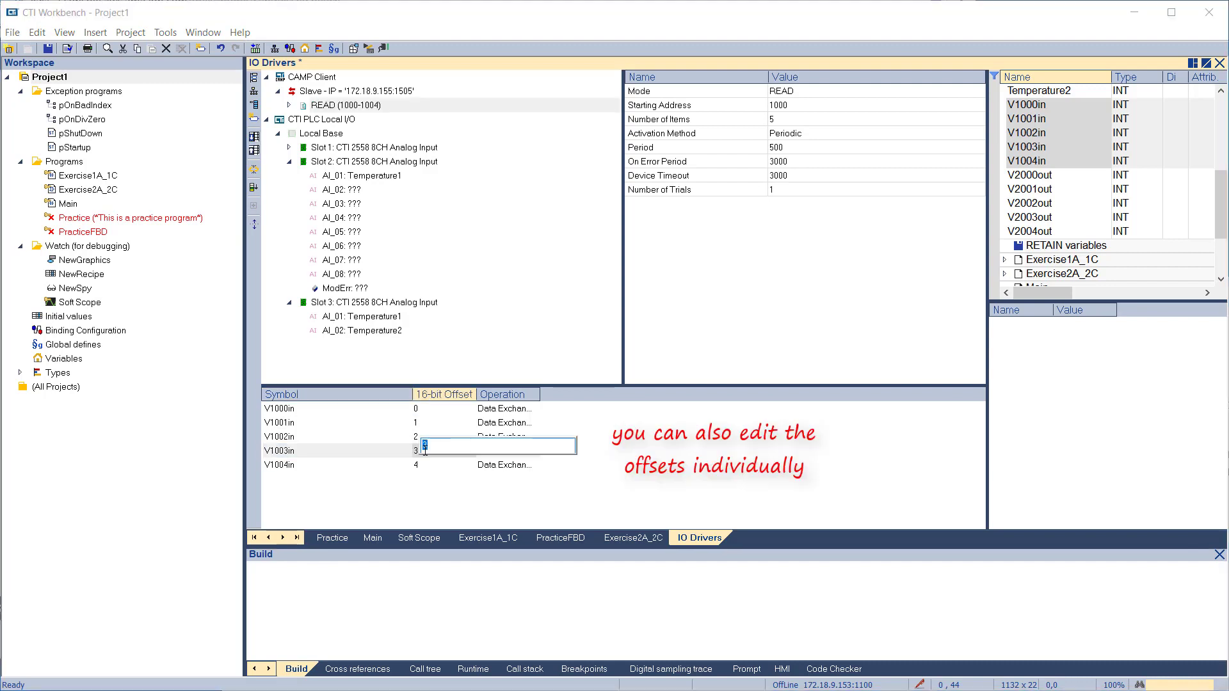
{"action": "type", "text": "2"}
{"action": "key", "text": "Return"}
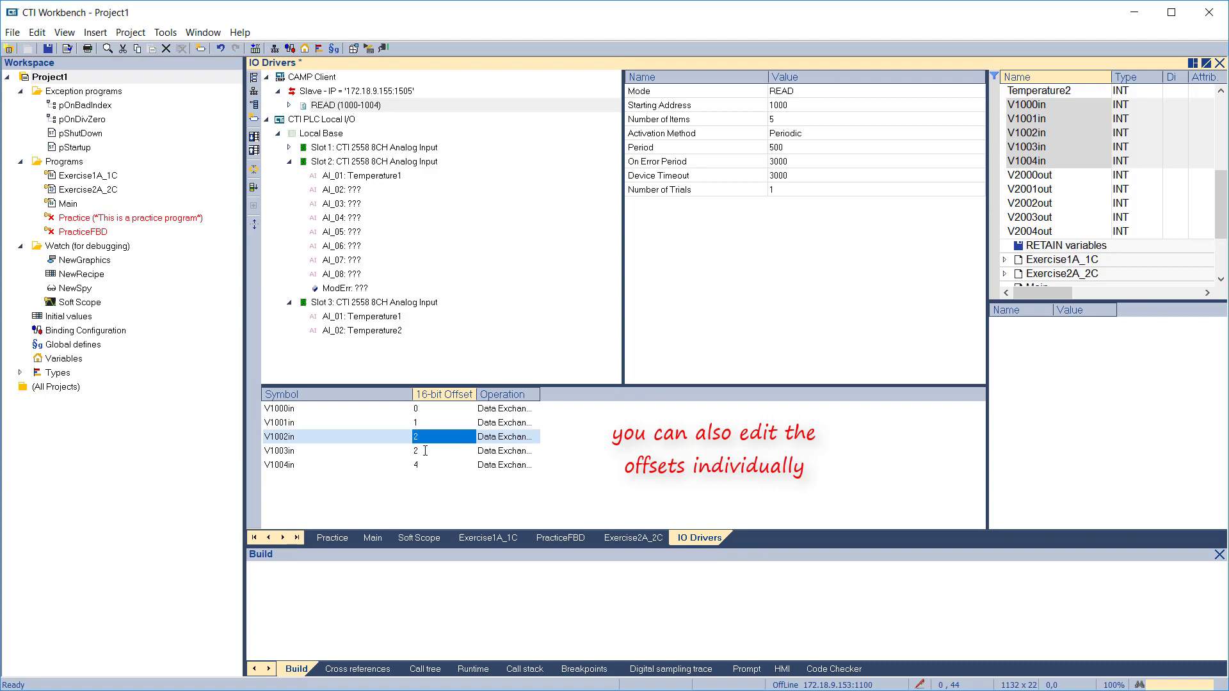
{"action": "type", "text": "3"}
{"action": "key", "text": "Return"}
Expand the READ data block in the driver tree and set its activation method to Triggered.
{"action": "left_click", "coordinate": [289, 106]}
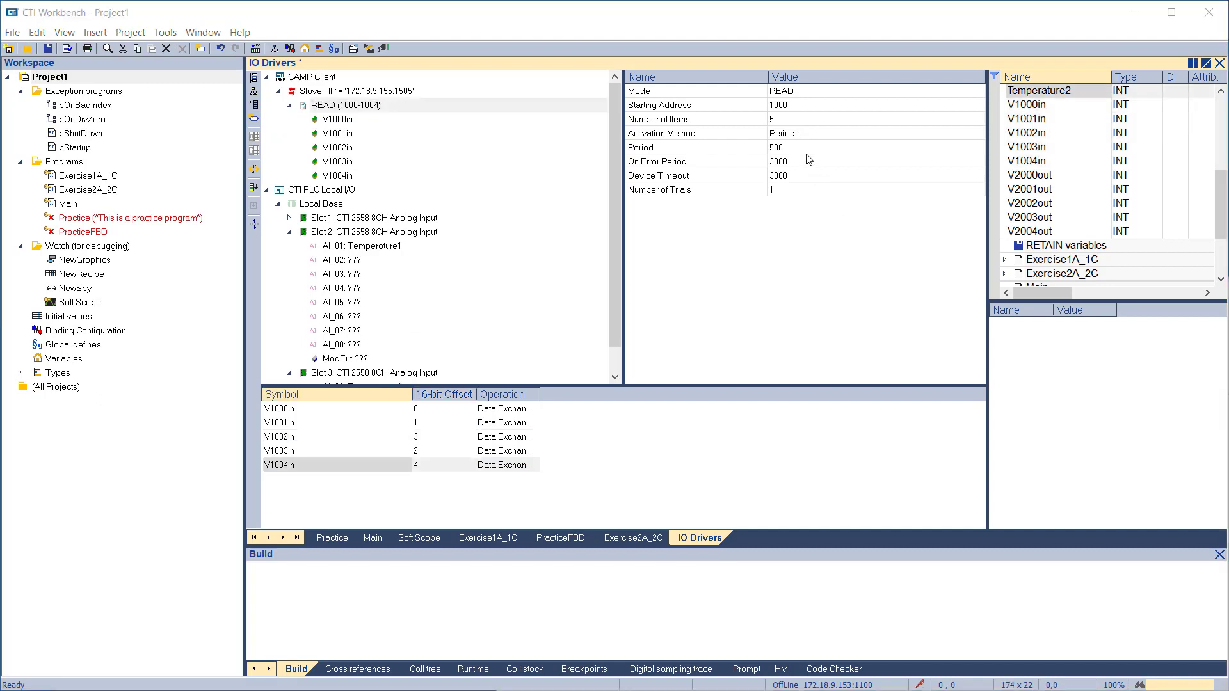
{"action": "left_click", "coordinate": [798, 135]}
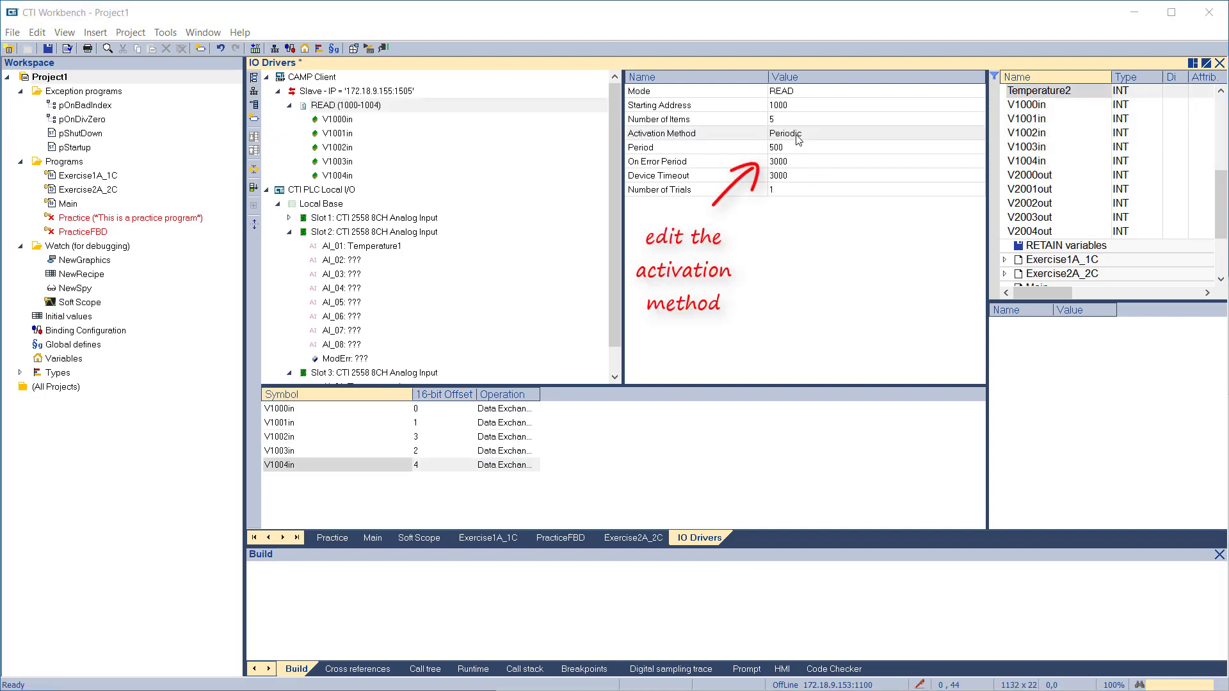
{"action": "left_click", "coordinate": [799, 136]}
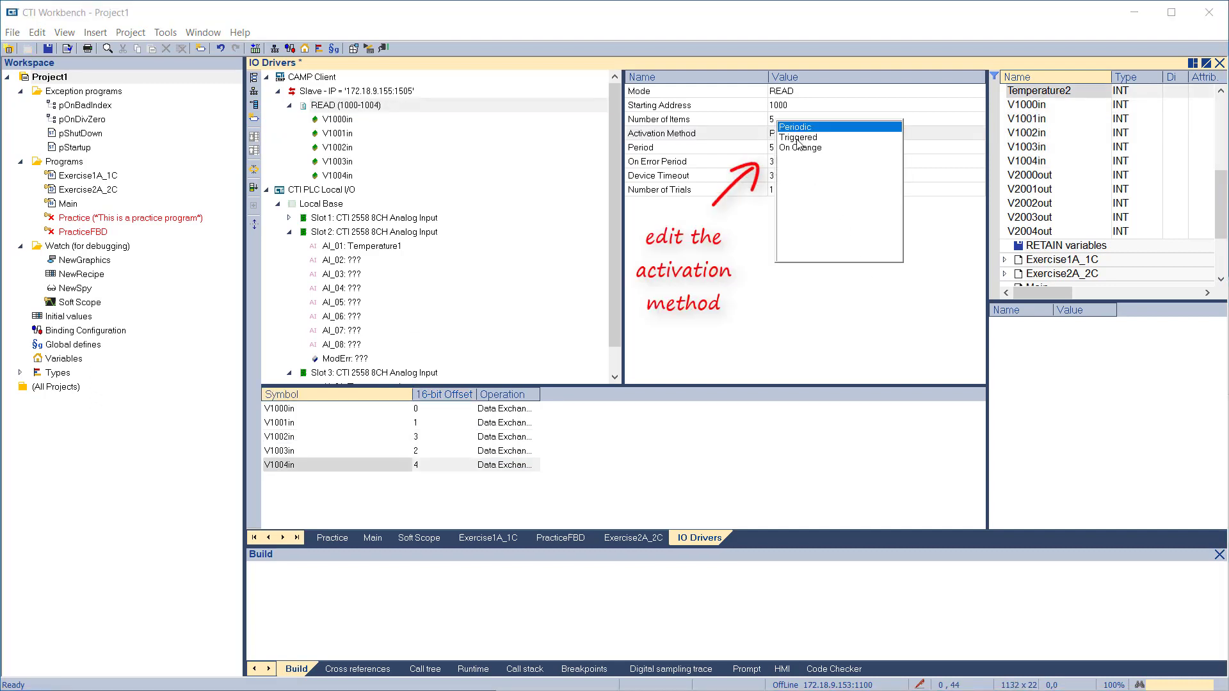
{"action": "left_click", "coordinate": [798, 138]}
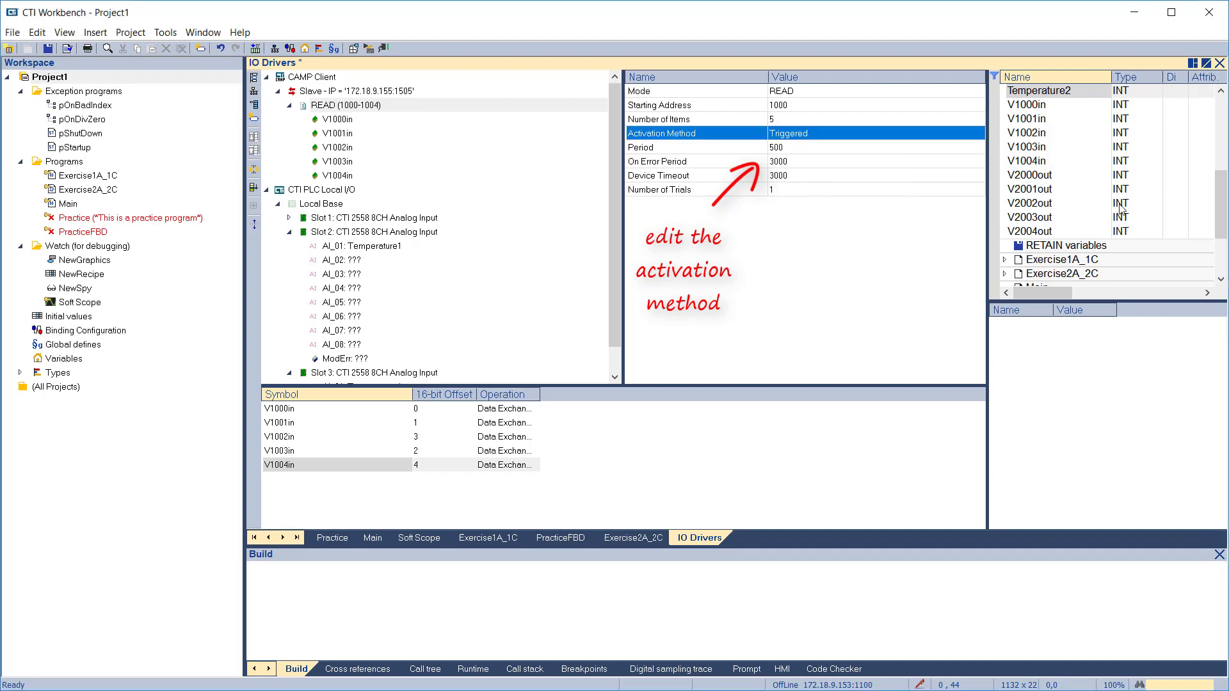
Add the global variable MotorRun to the READ data block's symbol list with the operation Command One Shot.
{"action": "scroll", "coordinate": [1120, 208], "scroll_direction": "up", "scroll_amount": 5}
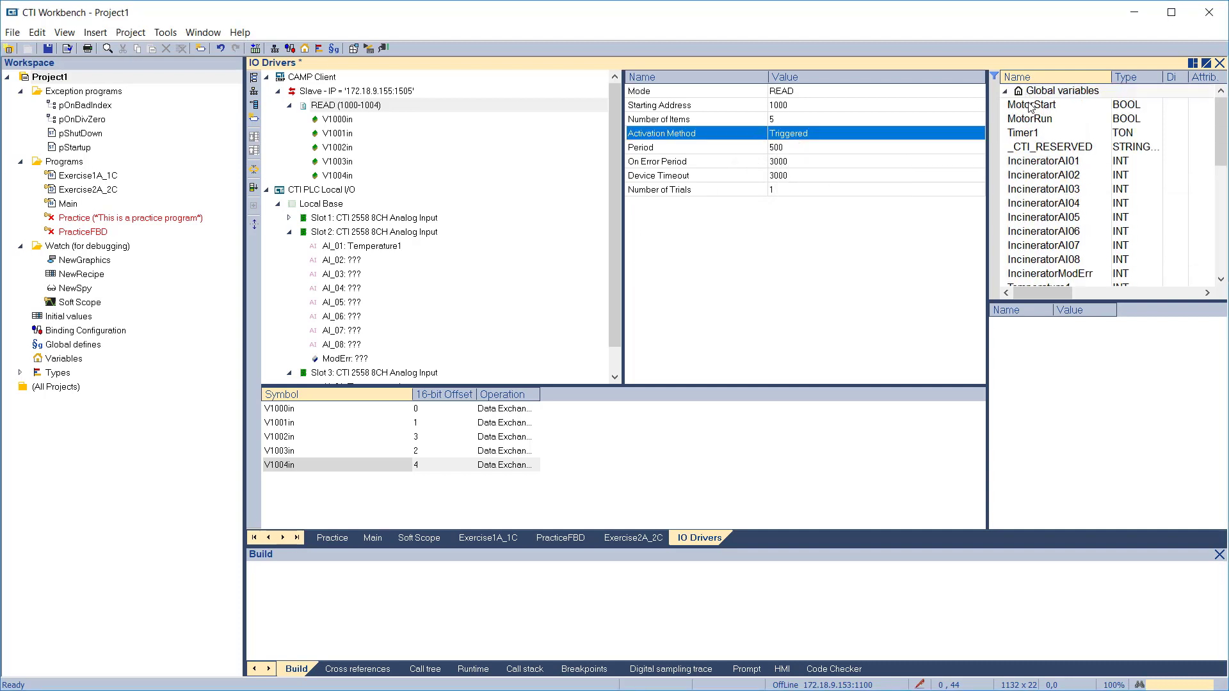
{"action": "left_click", "coordinate": [1031, 106]}
{"action": "left_click", "coordinate": [1039, 122]}
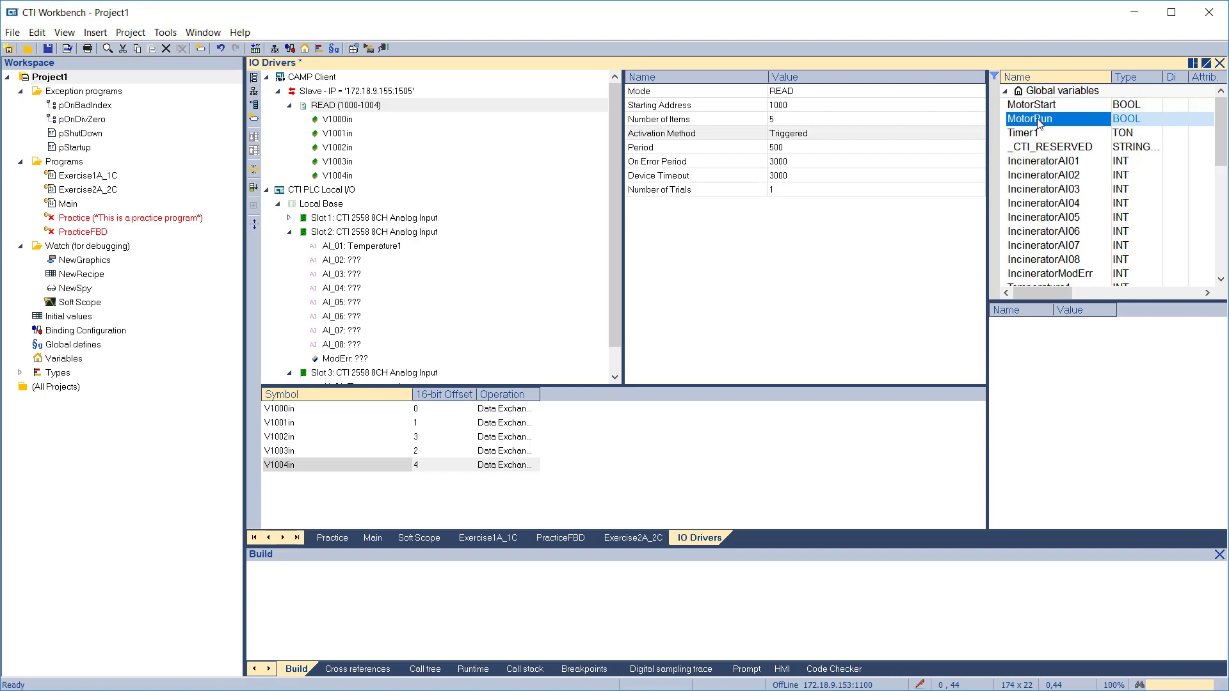
{"action": "left_click_drag", "start_coordinate": [1038, 122], "coordinate": [498, 503]}
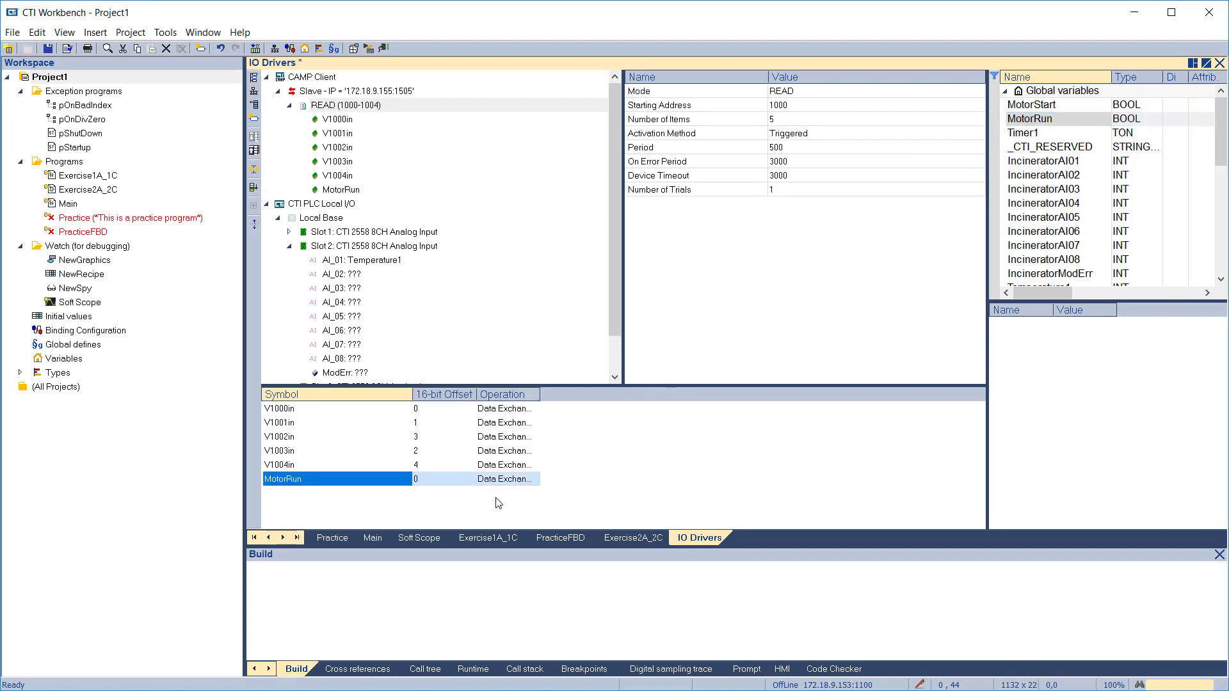
{"action": "left_click", "coordinate": [502, 483]}
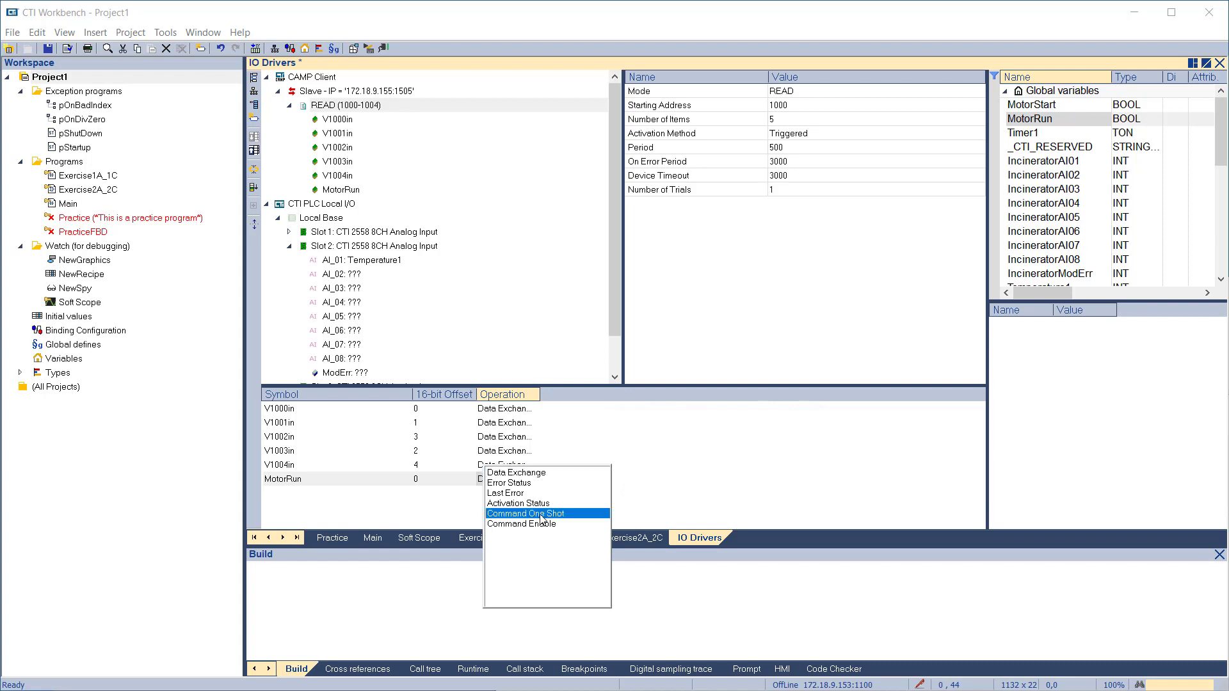
{"action": "left_click", "coordinate": [542, 514]}
{"action": "left_click", "coordinate": [557, 520]}
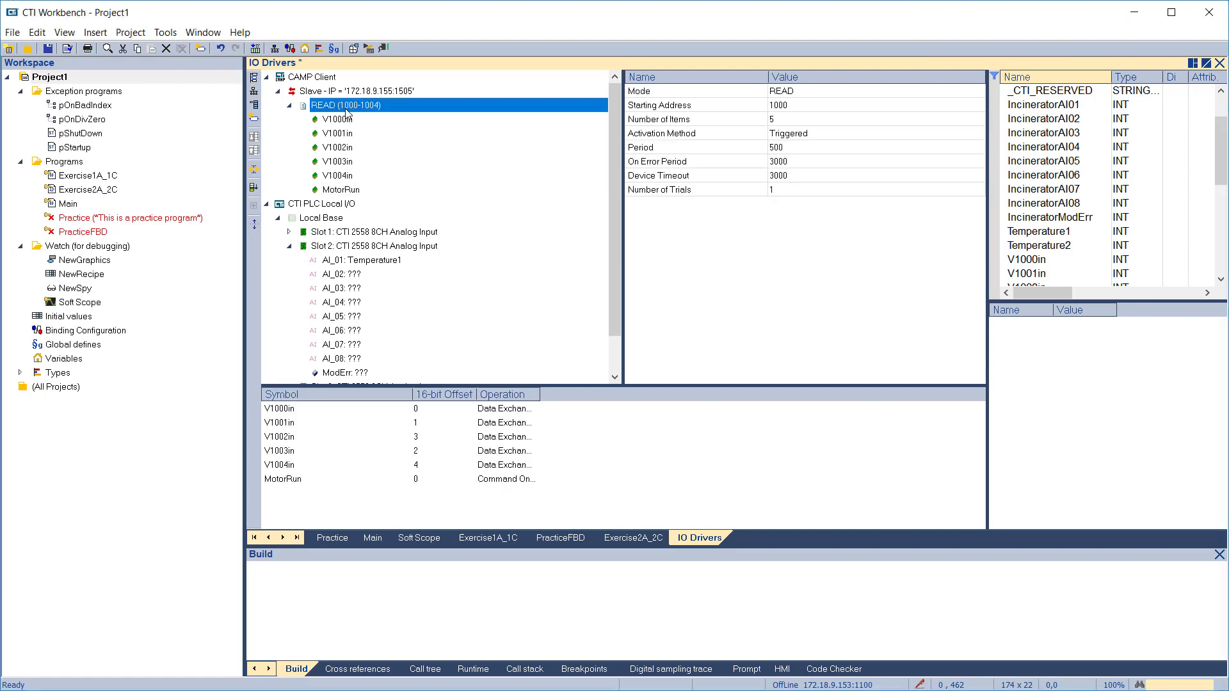
Insert a variable named Error2572 in the READ data block with the operation Error Status.
{"action": "left_click", "coordinate": [345, 107]}
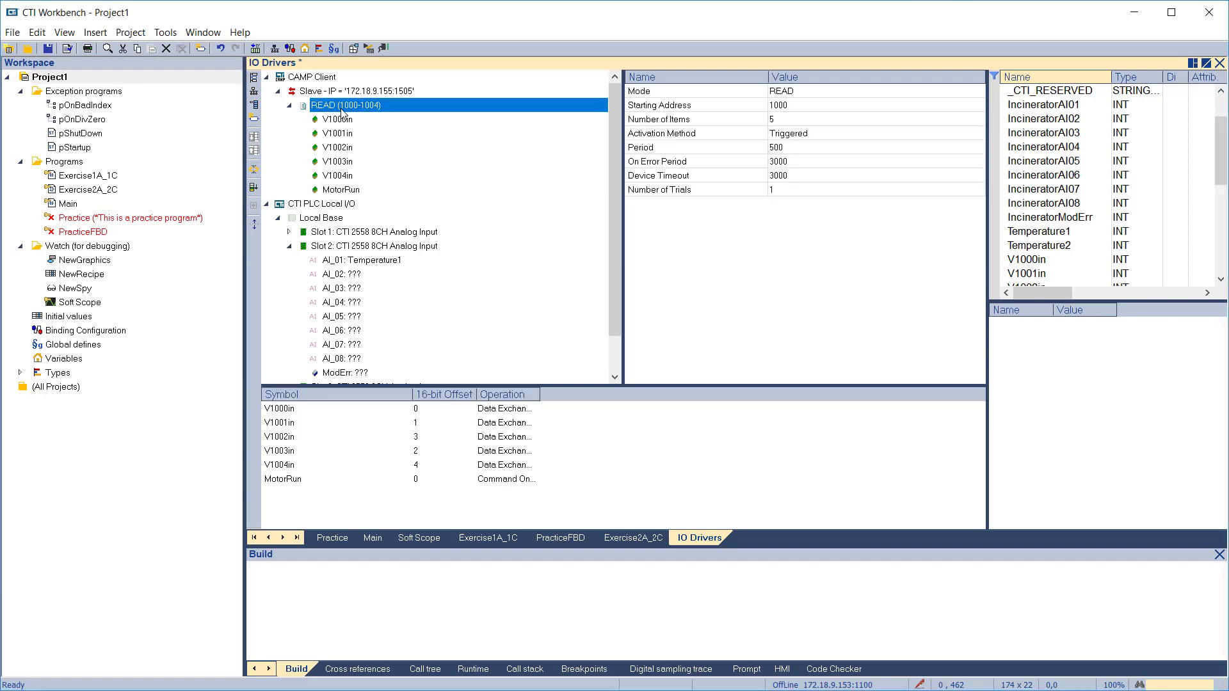
{"action": "left_click", "coordinate": [255, 119]}
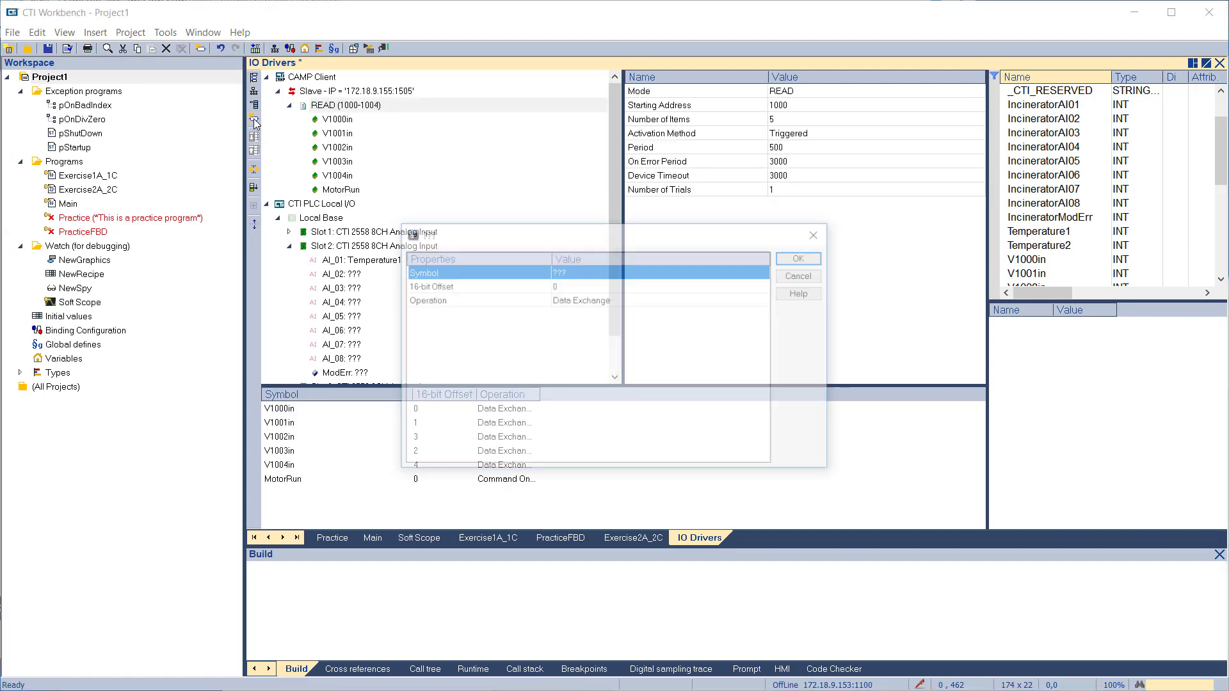
{"action": "left_click", "coordinate": [570, 272]}
{"action": "type", "text": "Error2572"}
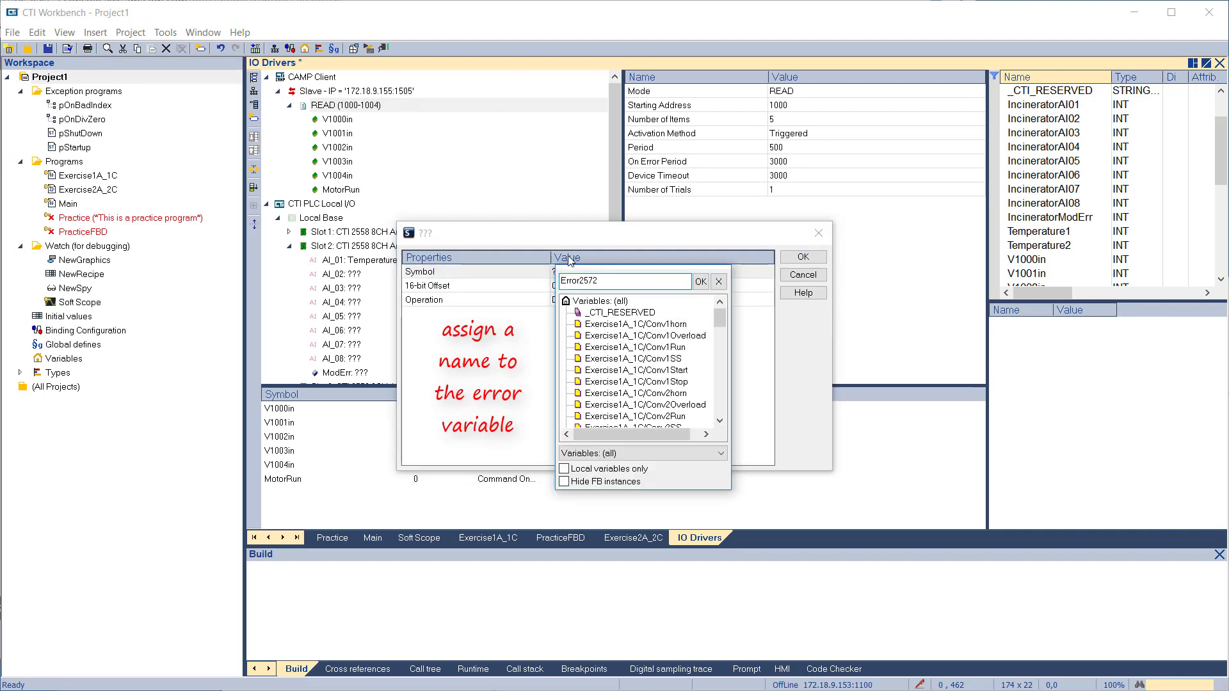
{"action": "key", "text": "Return"}
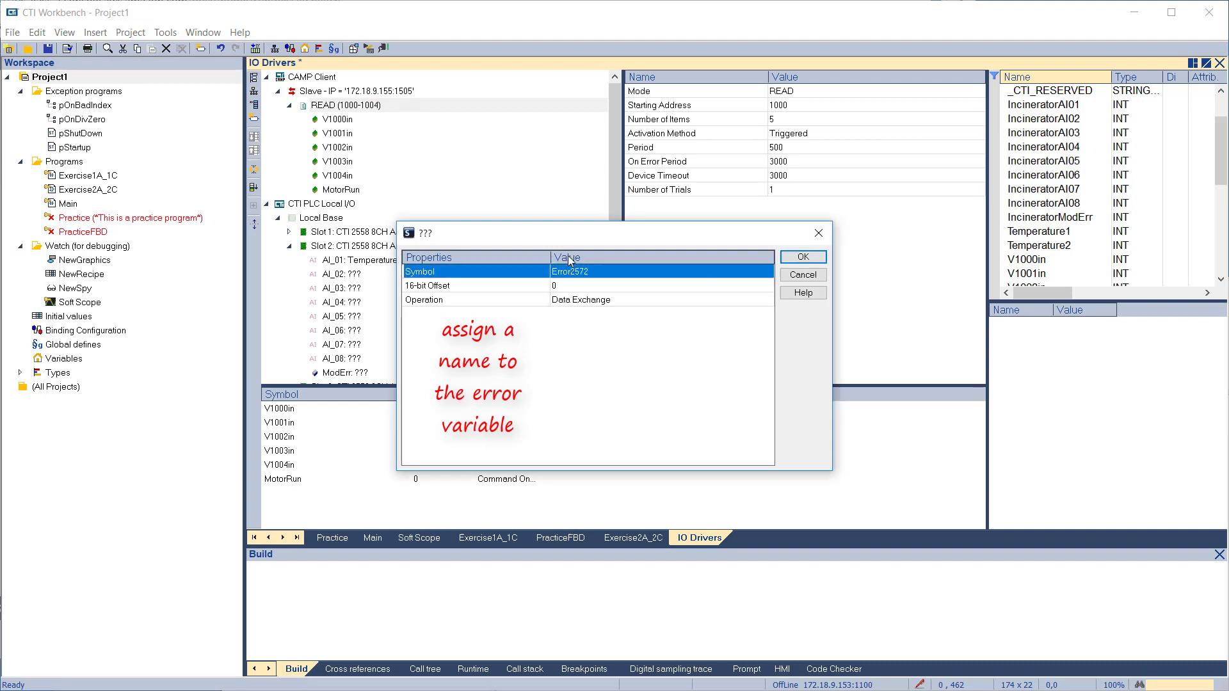
{"action": "left_click", "coordinate": [583, 306]}
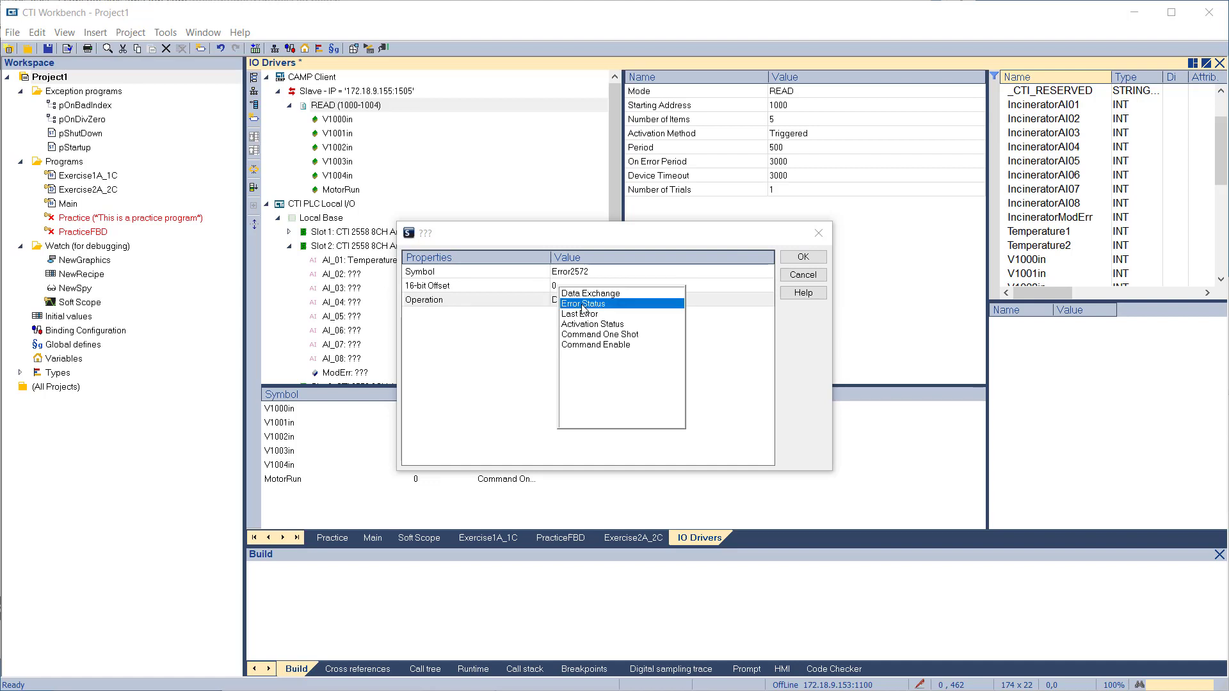
{"action": "left_click", "coordinate": [583, 304]}
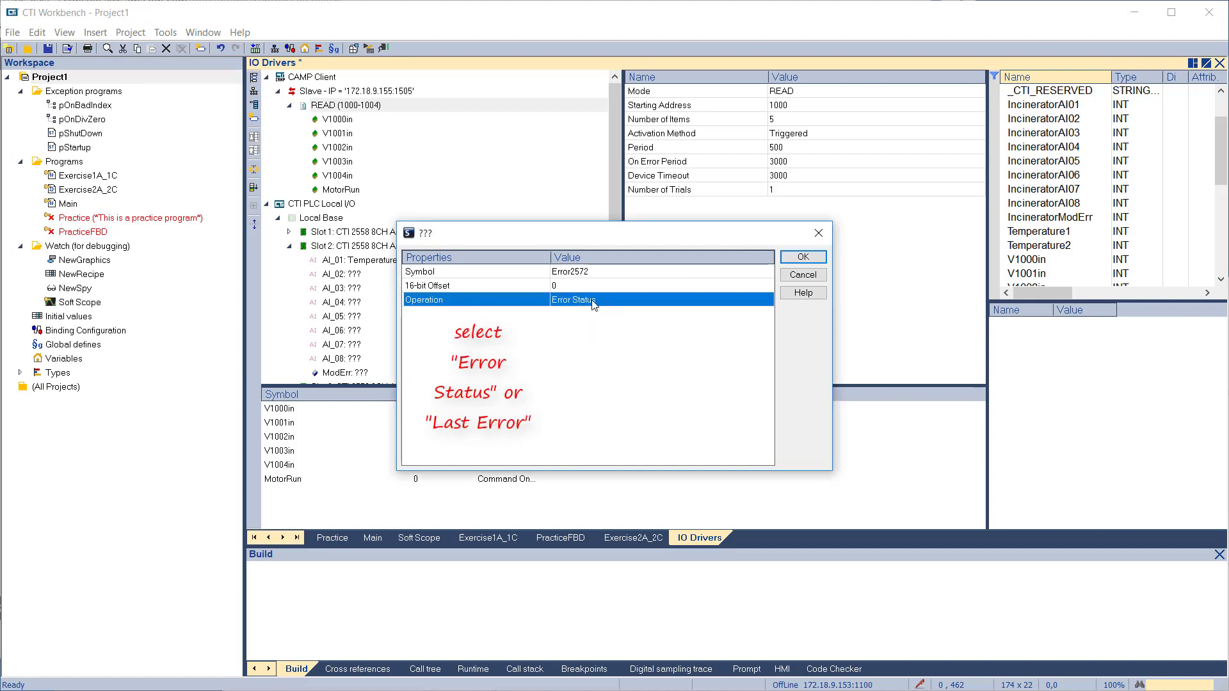
{"action": "left_click", "coordinate": [803, 257]}
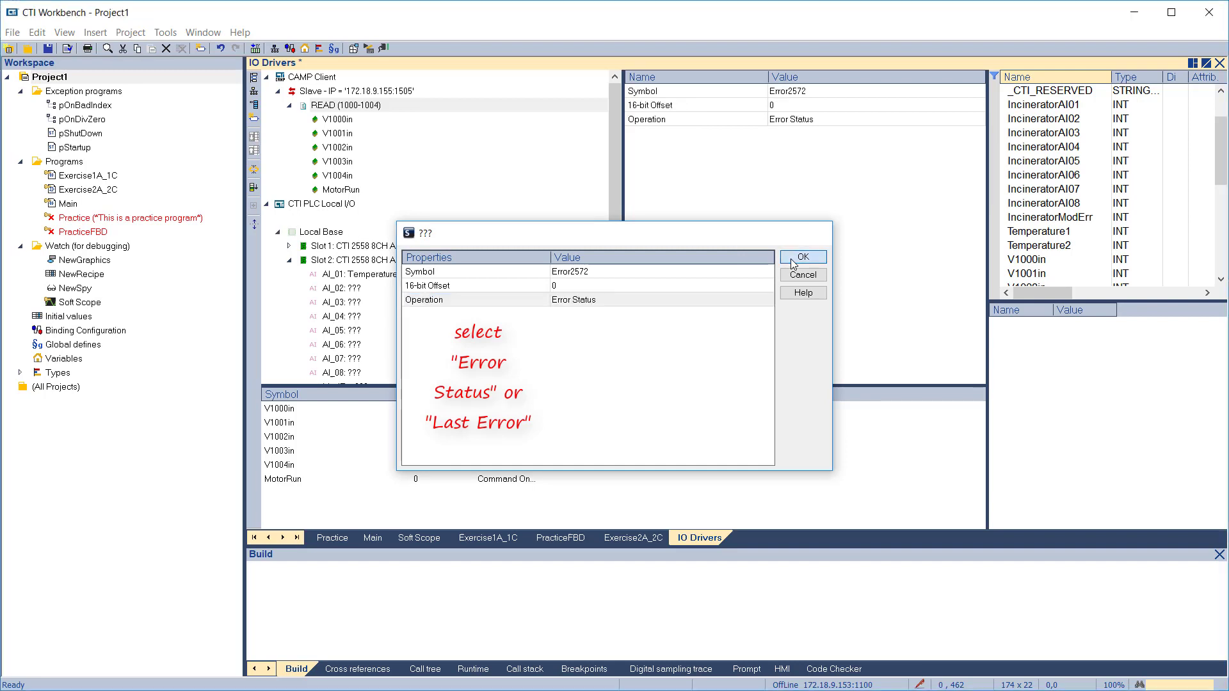
Declare Error2572 as a new global variable of type INT.
{"action": "left_click", "coordinate": [766, 464]}
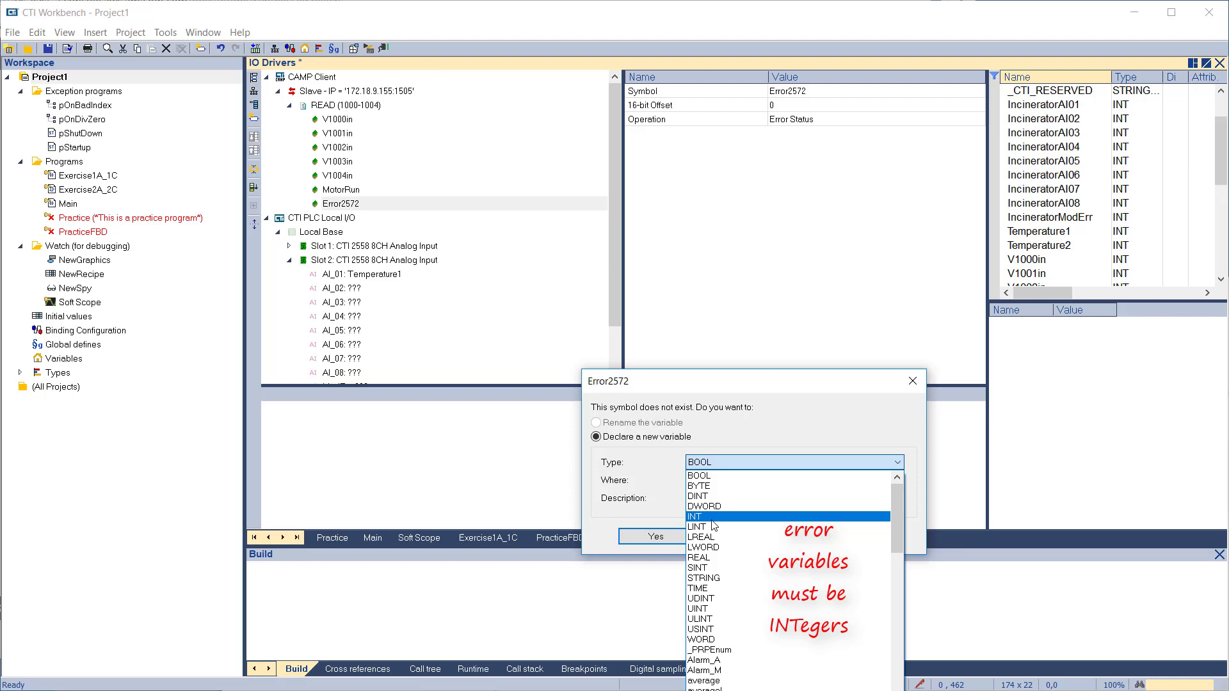
{"action": "left_click", "coordinate": [712, 517]}
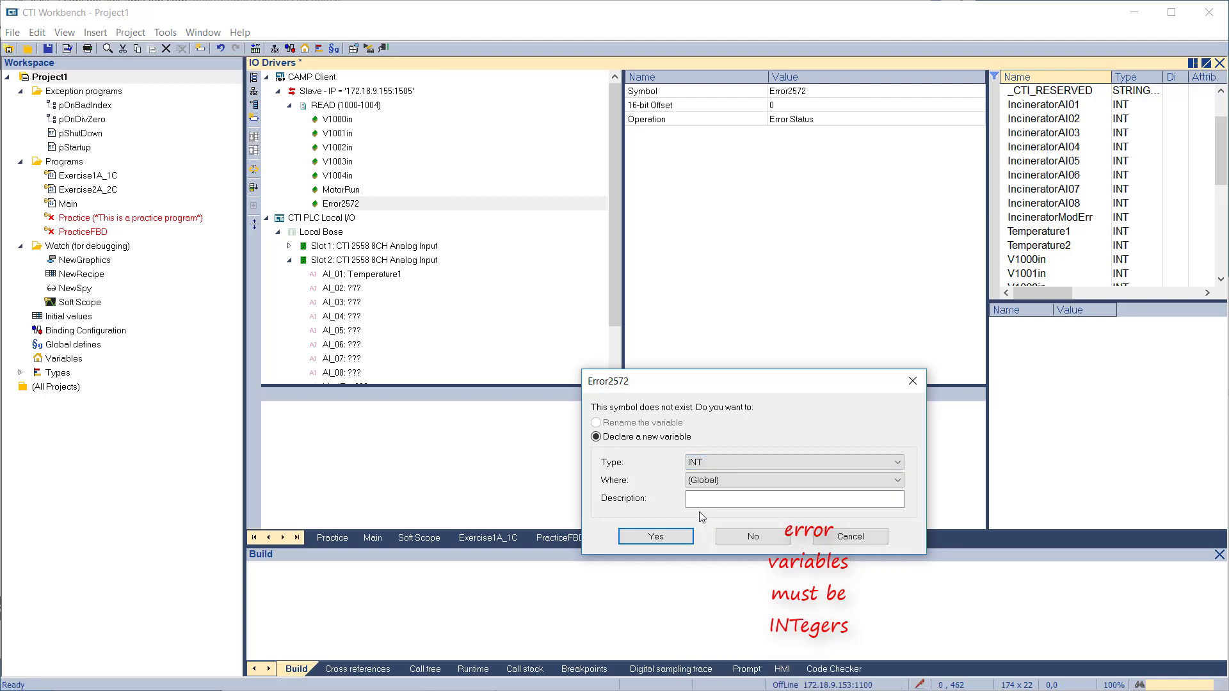
{"action": "left_click", "coordinate": [652, 540]}
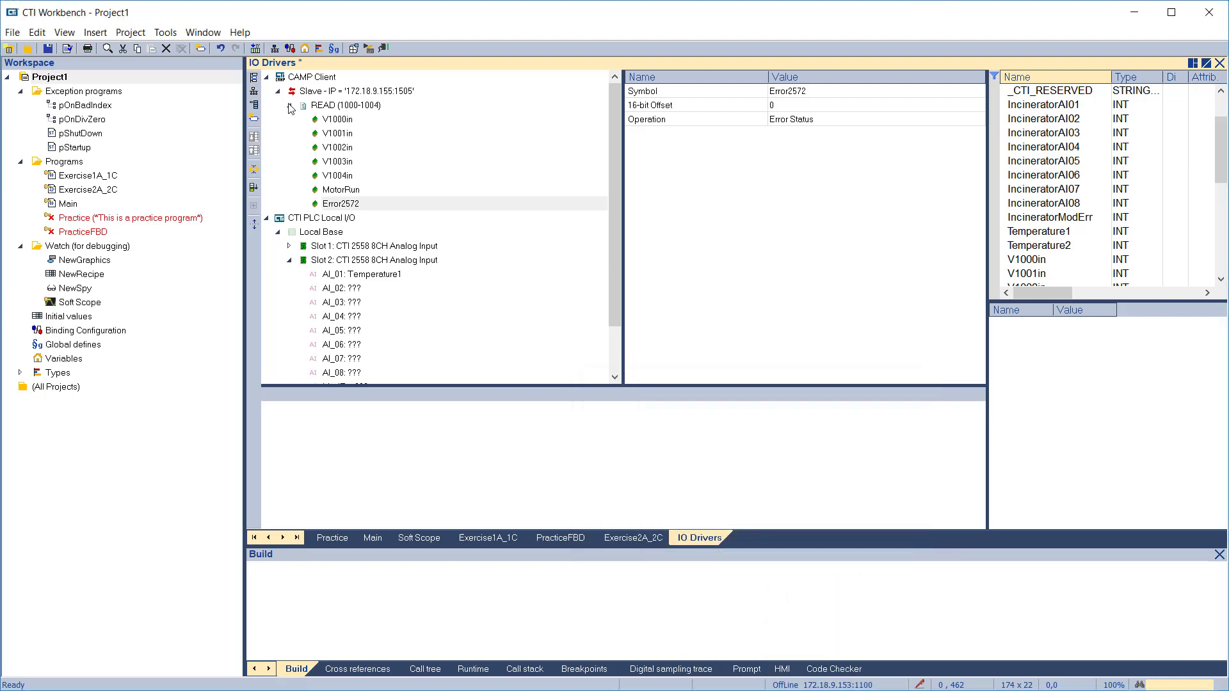
Insert a variable named LastError2572 in the READ data block with the operation Last Error.
{"action": "left_click", "coordinate": [318, 104]}
{"action": "left_click", "coordinate": [251, 118]}
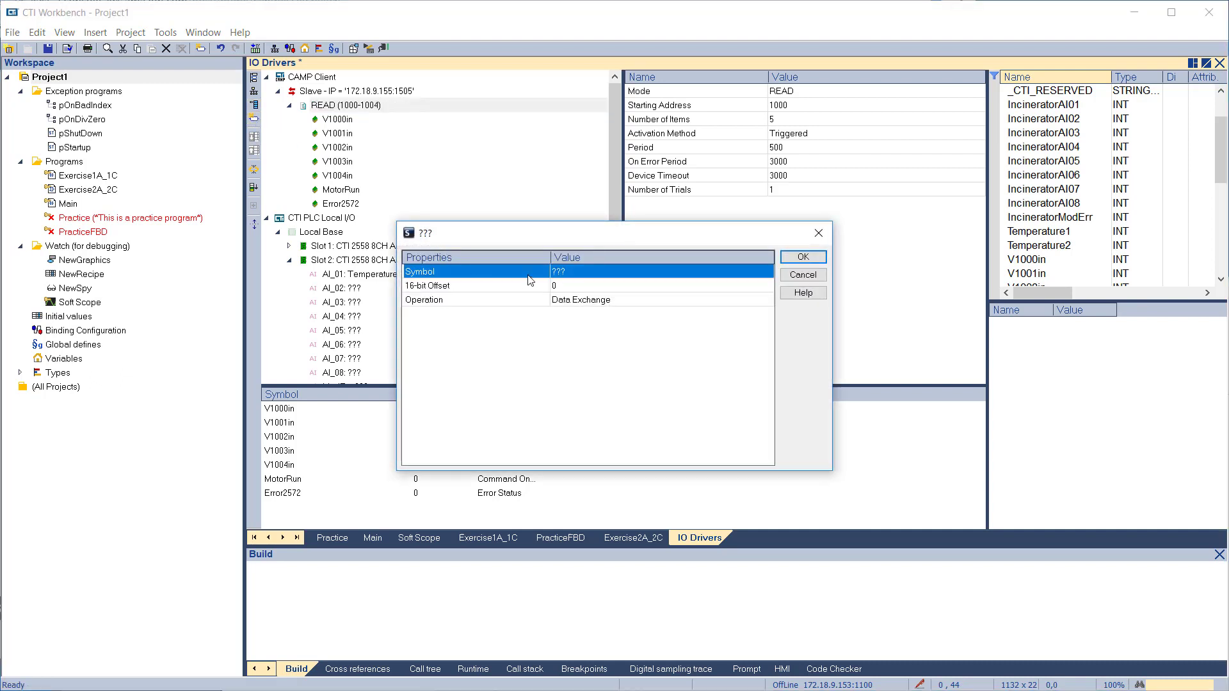
{"action": "left_click", "coordinate": [558, 275]}
{"action": "type", "text": "LastErro"}
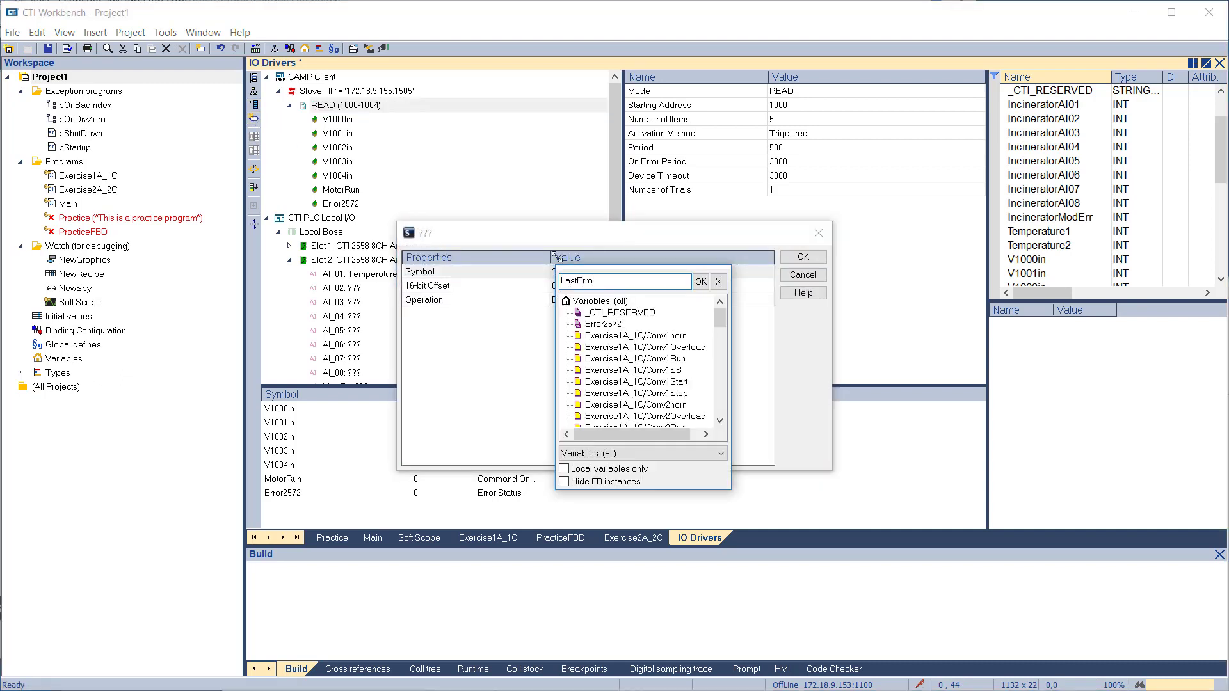
{"action": "type", "text": "r2572"}
{"action": "key", "text": "Return"}
{"action": "left_click", "coordinate": [582, 300]}
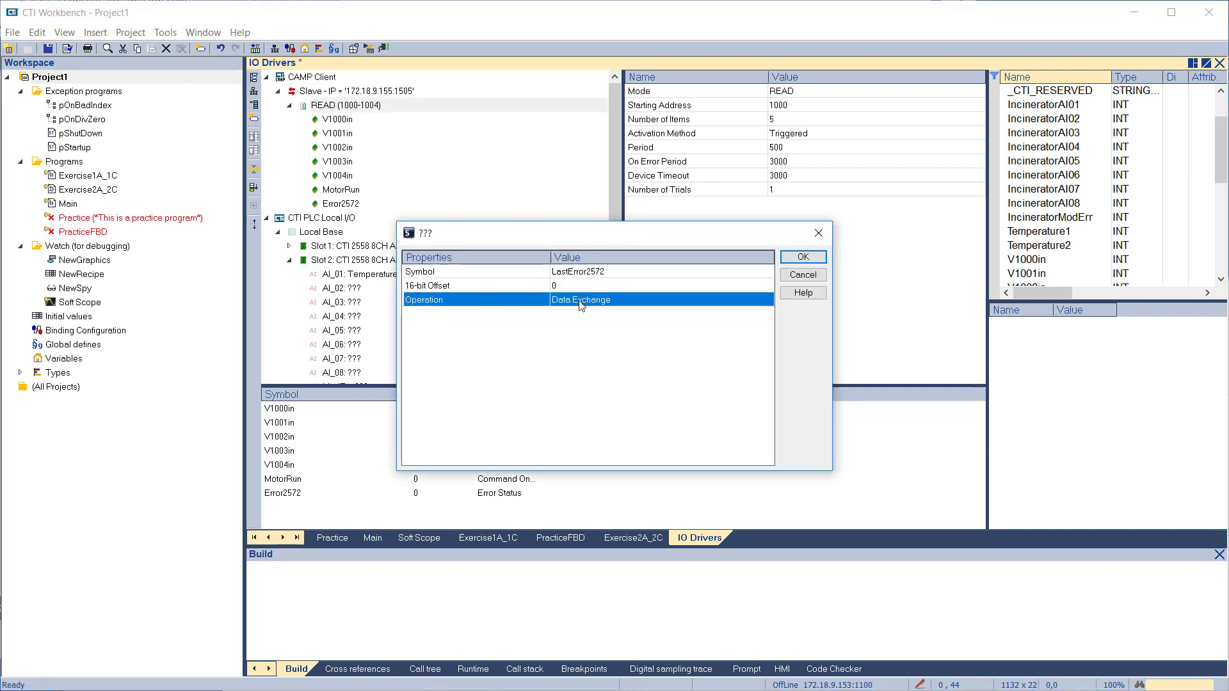
{"action": "left_click", "coordinate": [582, 301]}
{"action": "left_click", "coordinate": [584, 314]}
{"action": "left_click", "coordinate": [803, 256]}
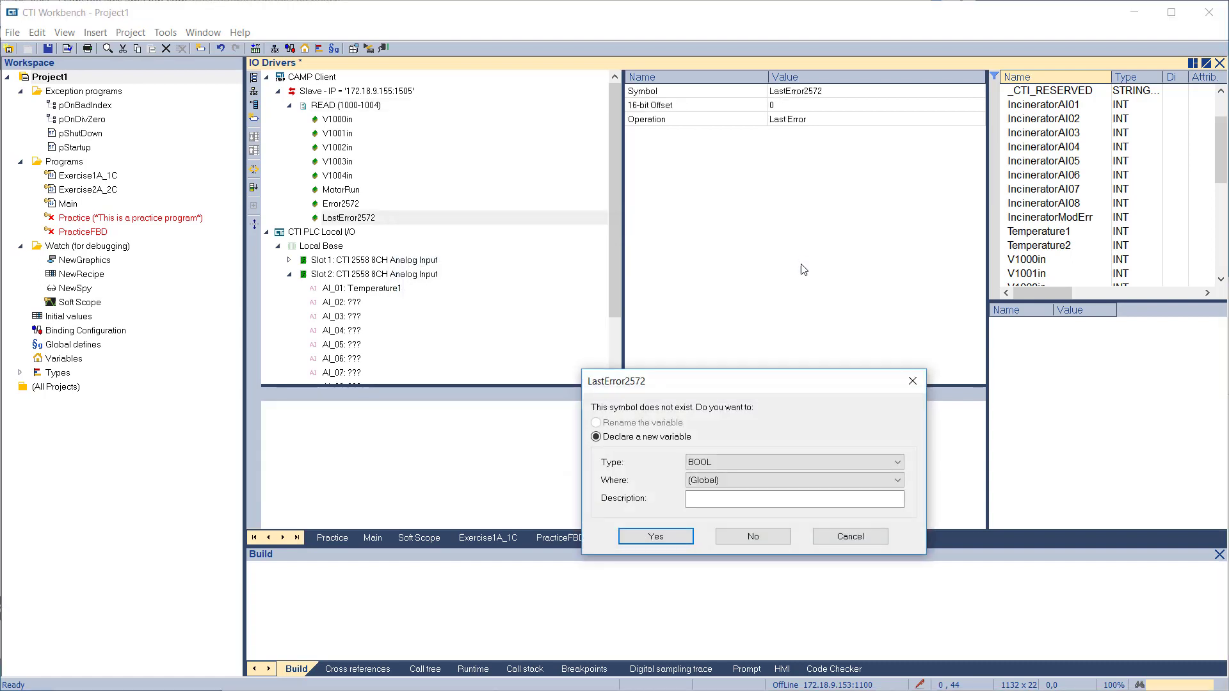
Declare LastError2572 as a new global variable of type INT.
{"action": "left_click", "coordinate": [775, 461]}
{"action": "left_click", "coordinate": [769, 523]}
{"action": "left_click", "coordinate": [666, 536]}
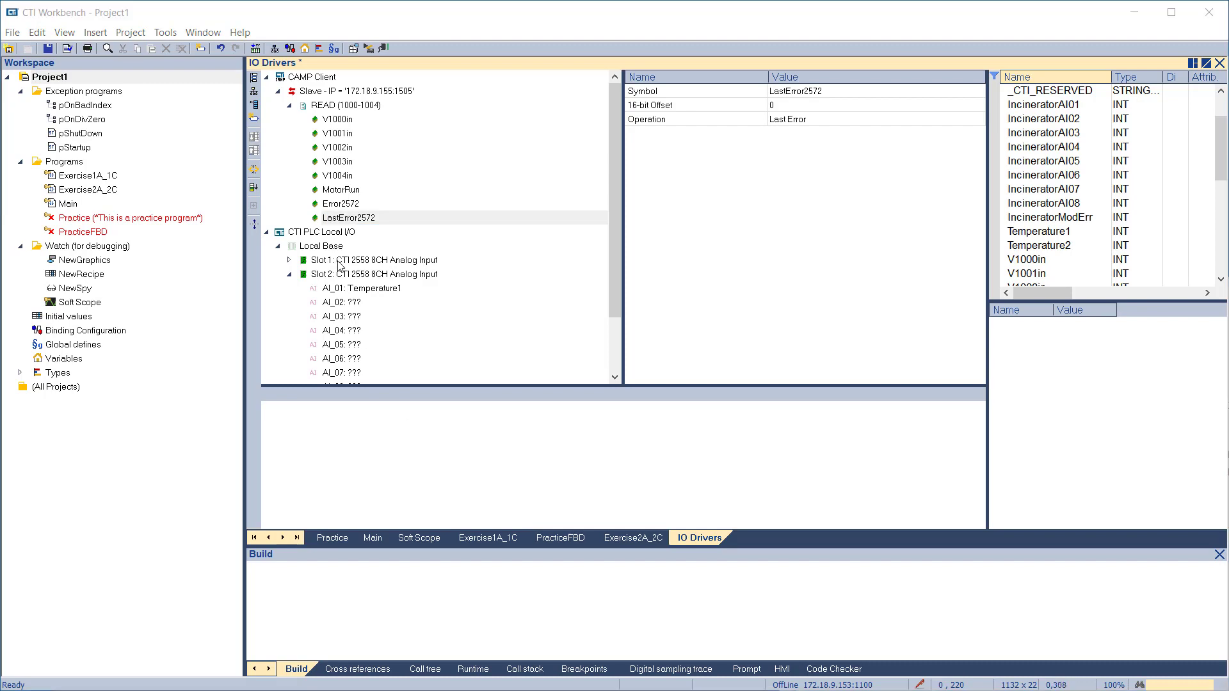
Add a second data block under the CAMP slave with mode WRITE, starting address 2000 and 5 items.
{"action": "left_click", "coordinate": [358, 106]}
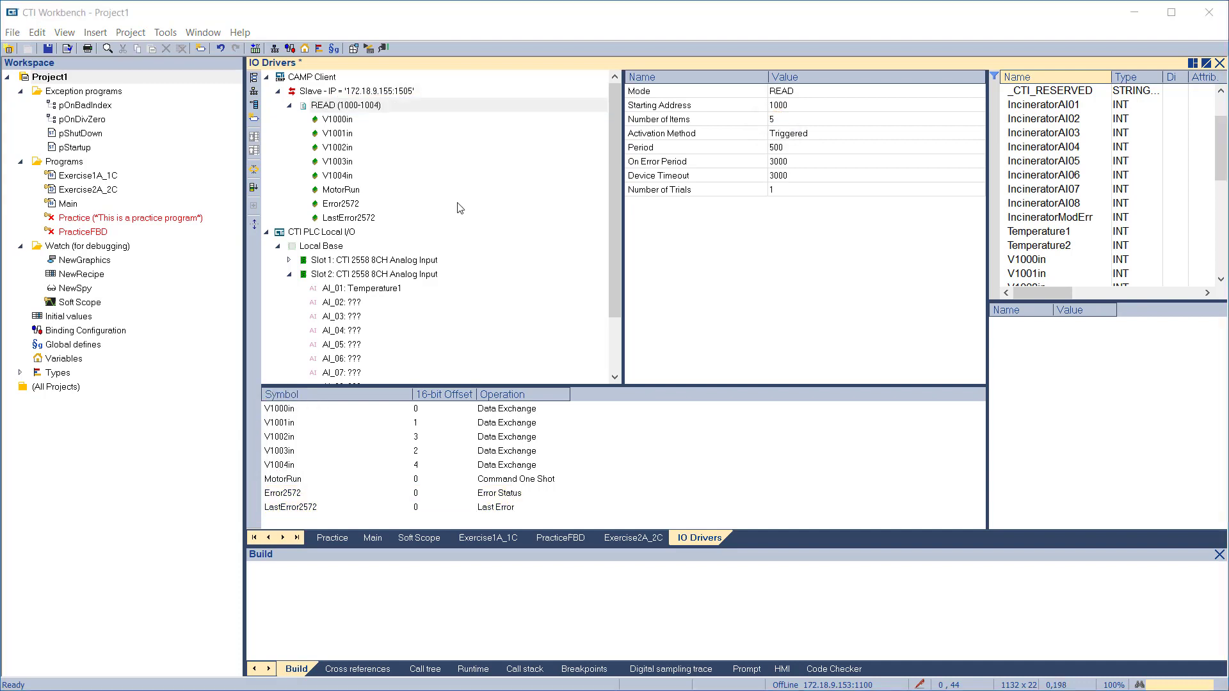
{"action": "left_click", "coordinate": [254, 105]}
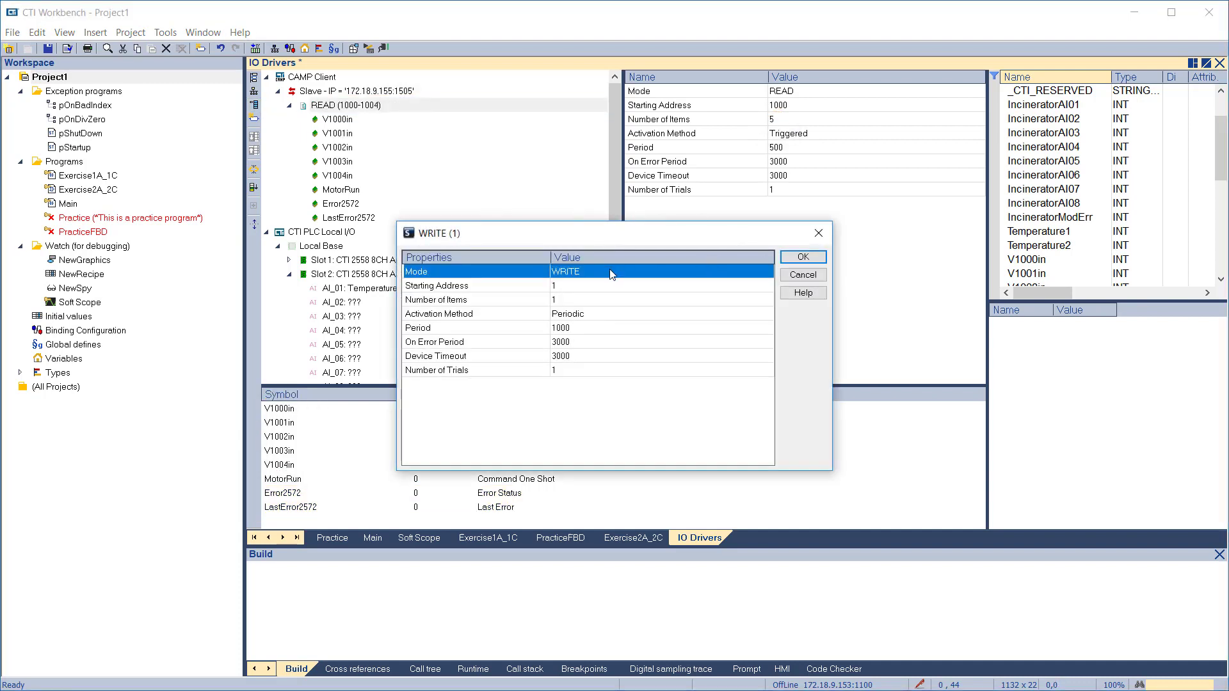
{"action": "left_click", "coordinate": [591, 286]}
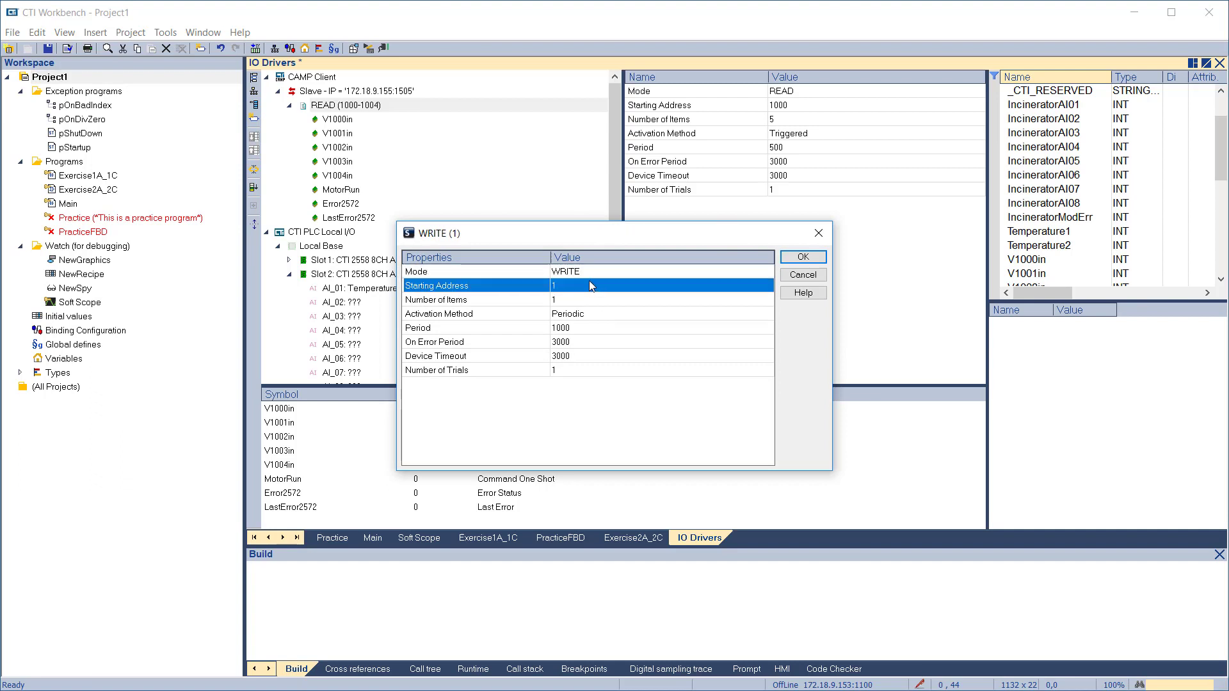
{"action": "left_click", "coordinate": [590, 285]}
{"action": "type", "text": "2000"}
{"action": "key", "text": "Return"}
{"action": "left_click", "coordinate": [606, 302]}
{"action": "left_click", "coordinate": [605, 302]}
{"action": "type", "text": "5"}
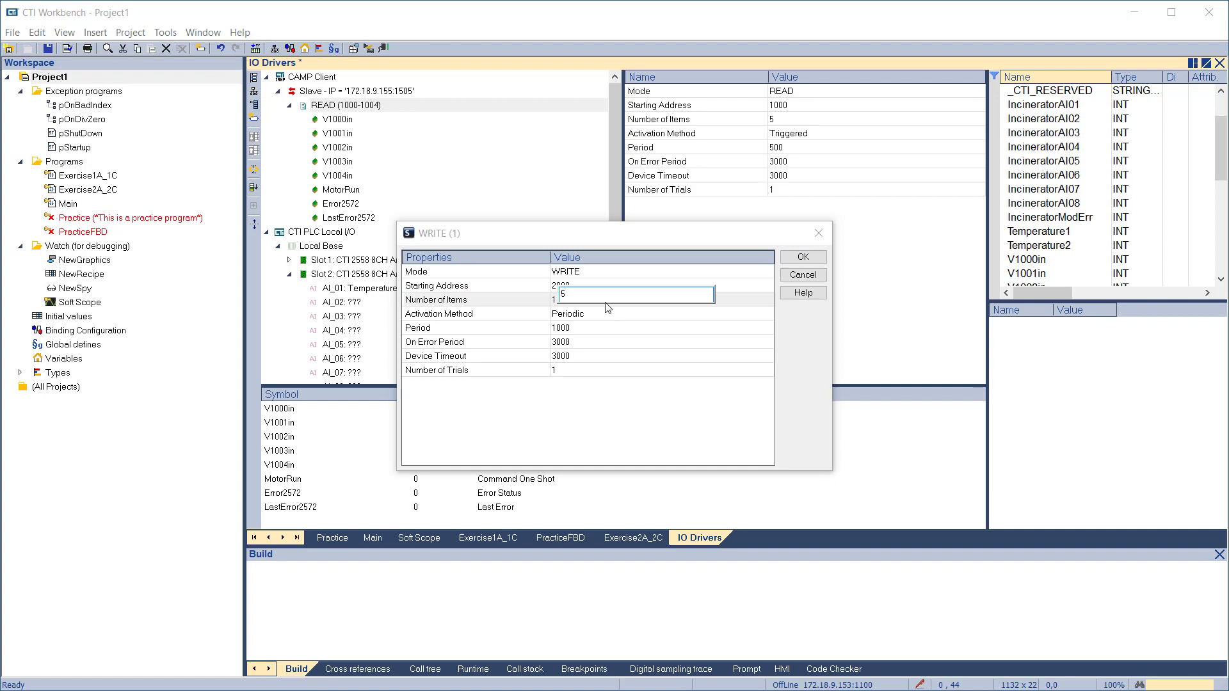
{"action": "key", "text": "Return"}
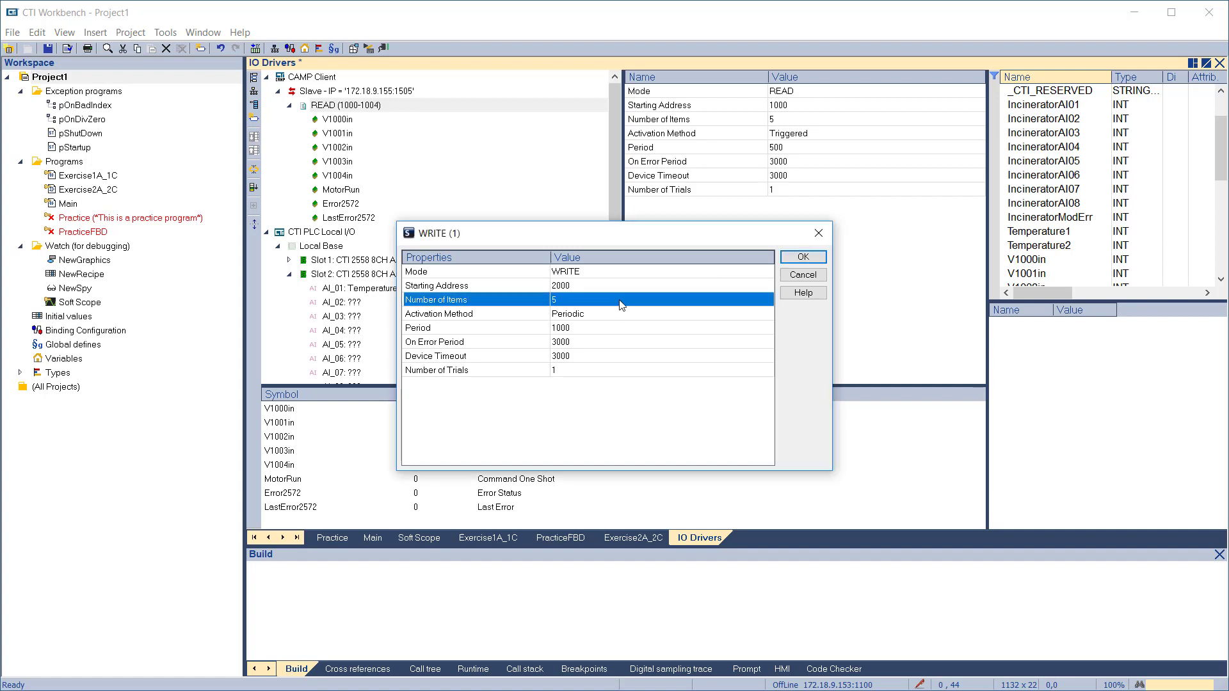
{"action": "left_click", "coordinate": [803, 257]}
Map the global variables V2000out through V2004out to the WRITE data block's symbol list.
{"action": "scroll", "coordinate": [1024, 221], "scroll_direction": "down", "scroll_amount": 5}
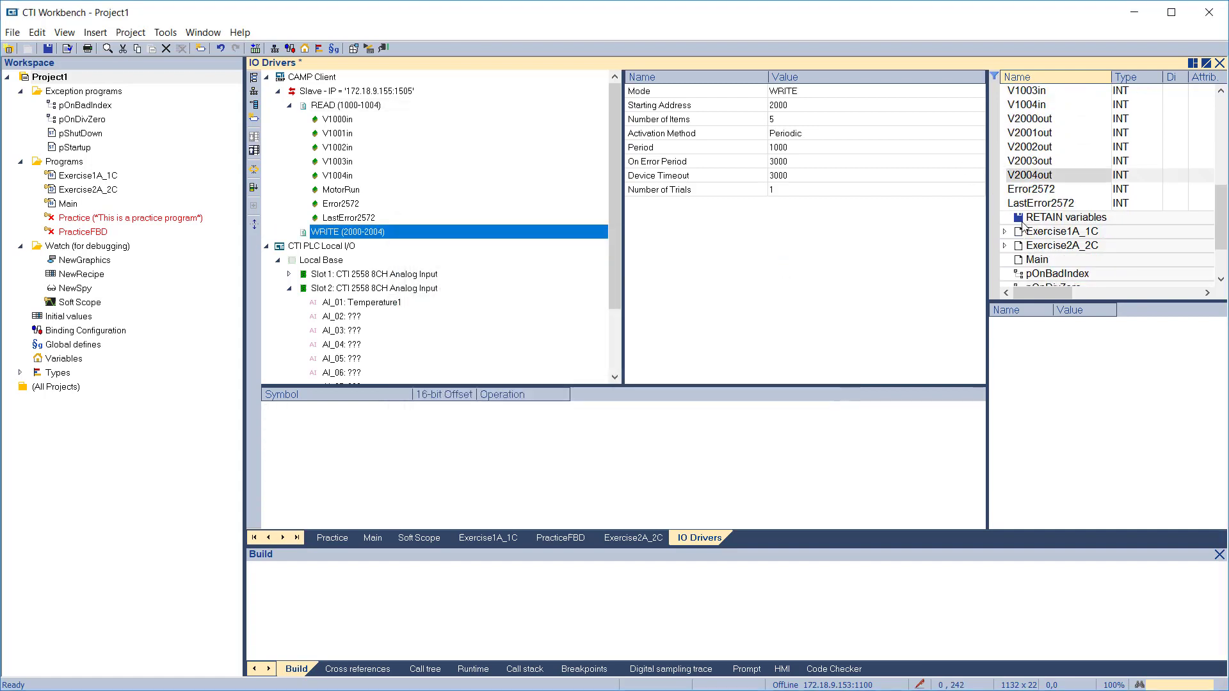
{"action": "left_click", "coordinate": [1027, 121]}
{"action": "left_click", "coordinate": [1026, 175], "text": "shift"}
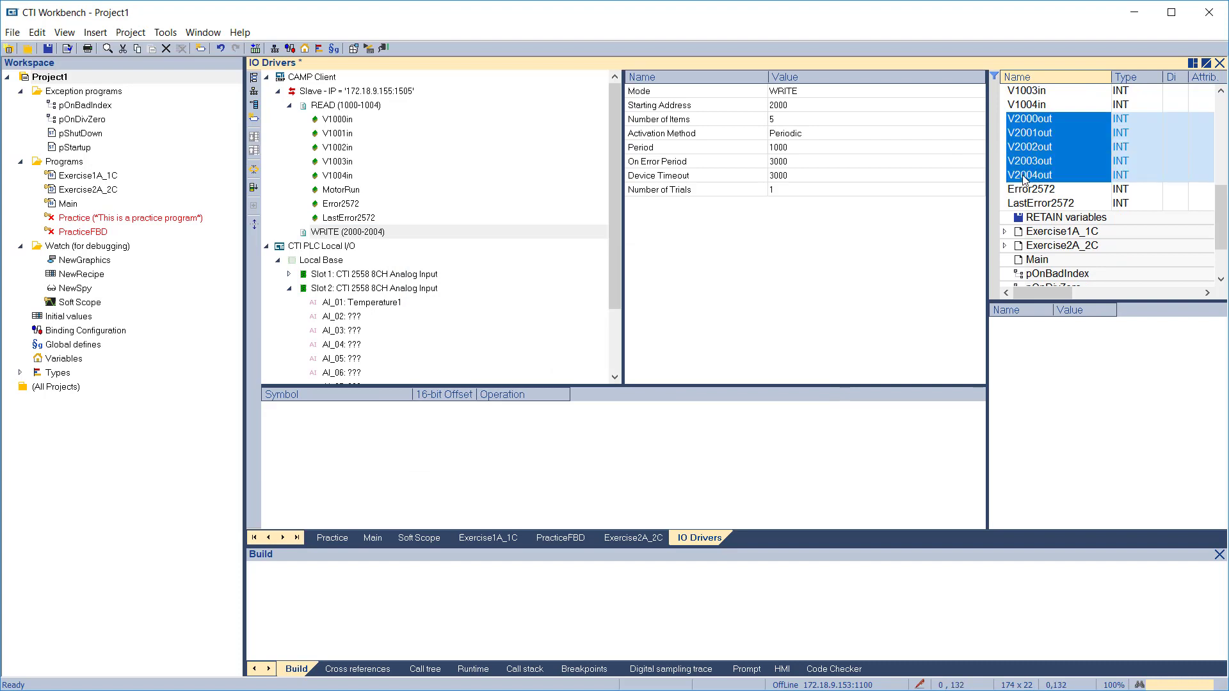
{"action": "left_click_drag", "start_coordinate": [1038, 147], "coordinate": [477, 443]}
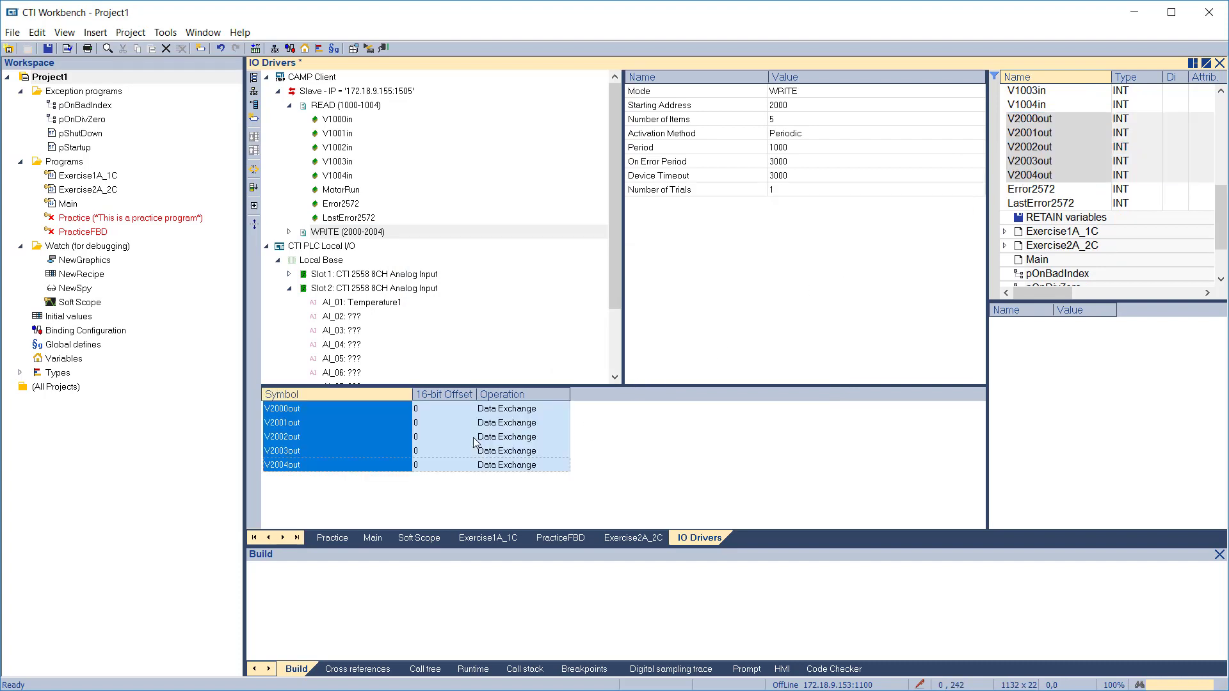
Renumber the WRITE data block's 16-bit offsets consecutively from 0 to 4.
{"action": "right_click", "coordinate": [353, 234]}
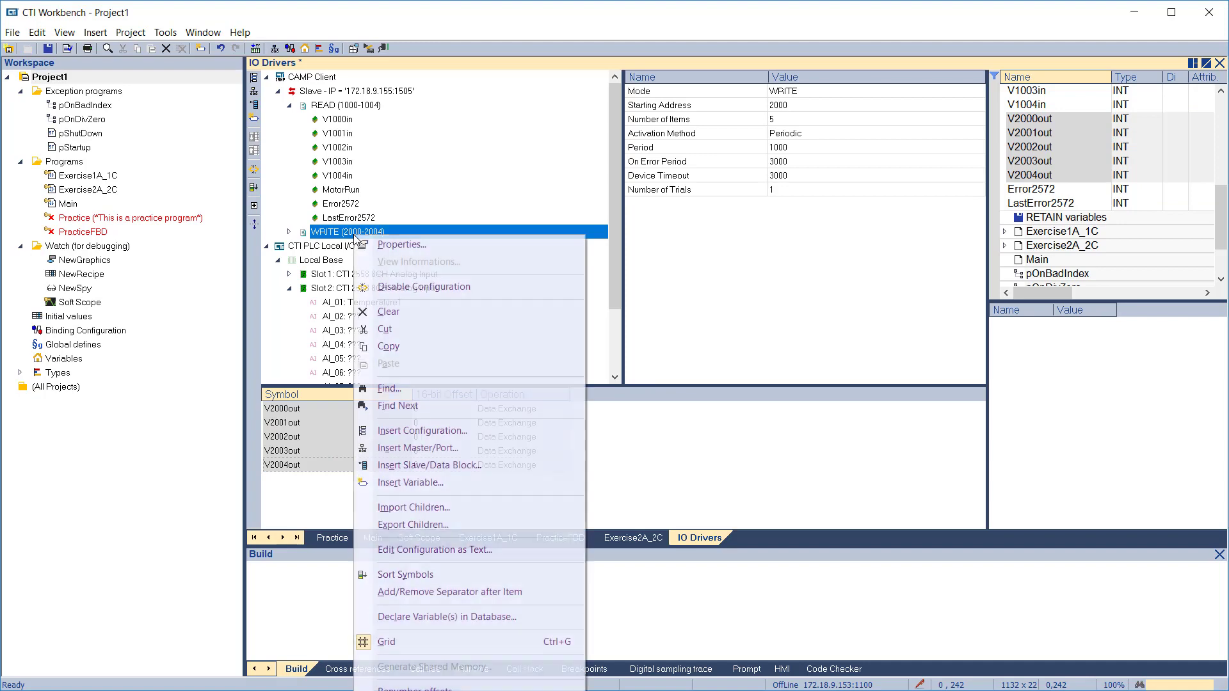
{"action": "left_click", "coordinate": [414, 689]}
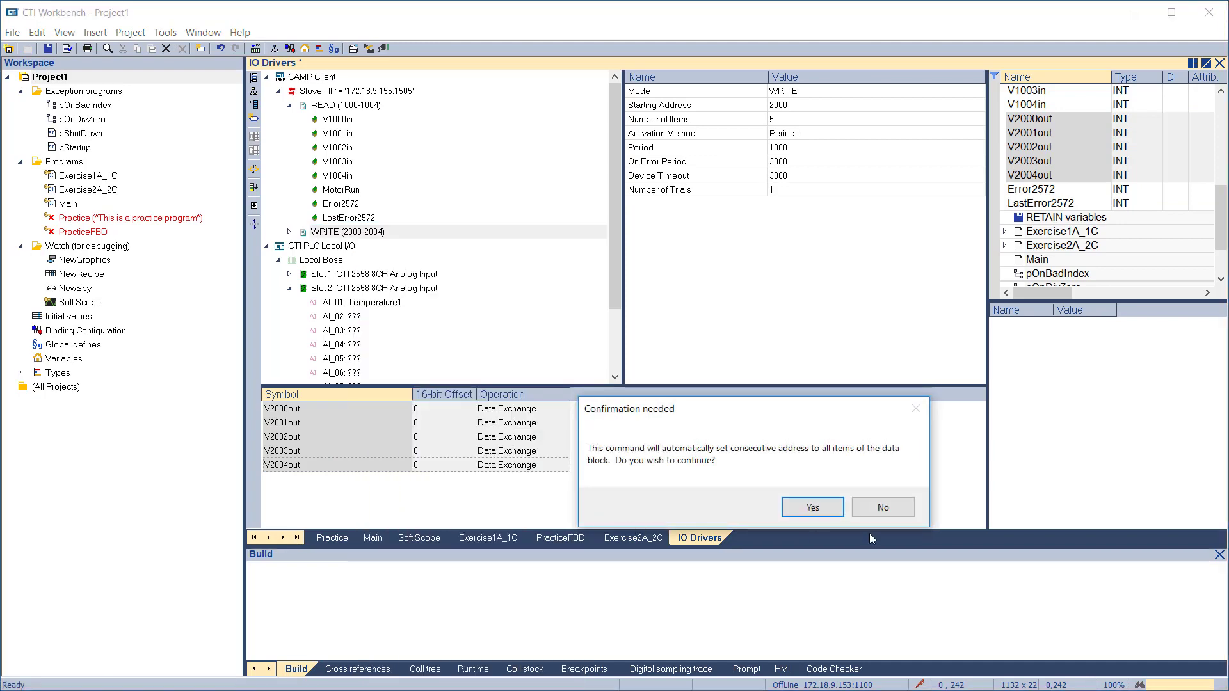
{"action": "left_click", "coordinate": [816, 507]}
{"action": "left_click", "coordinate": [485, 505]}
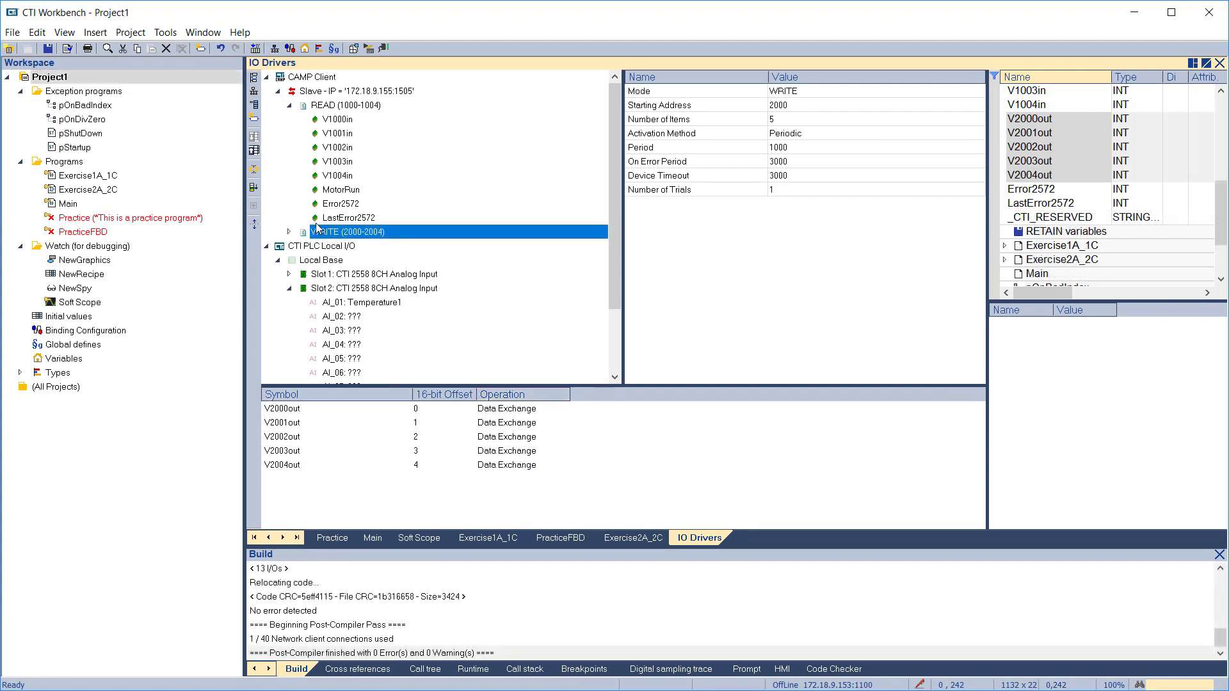
Disable the CTI PLC Local I/O configuration and build the project.
{"action": "right_click", "coordinate": [310, 245]}
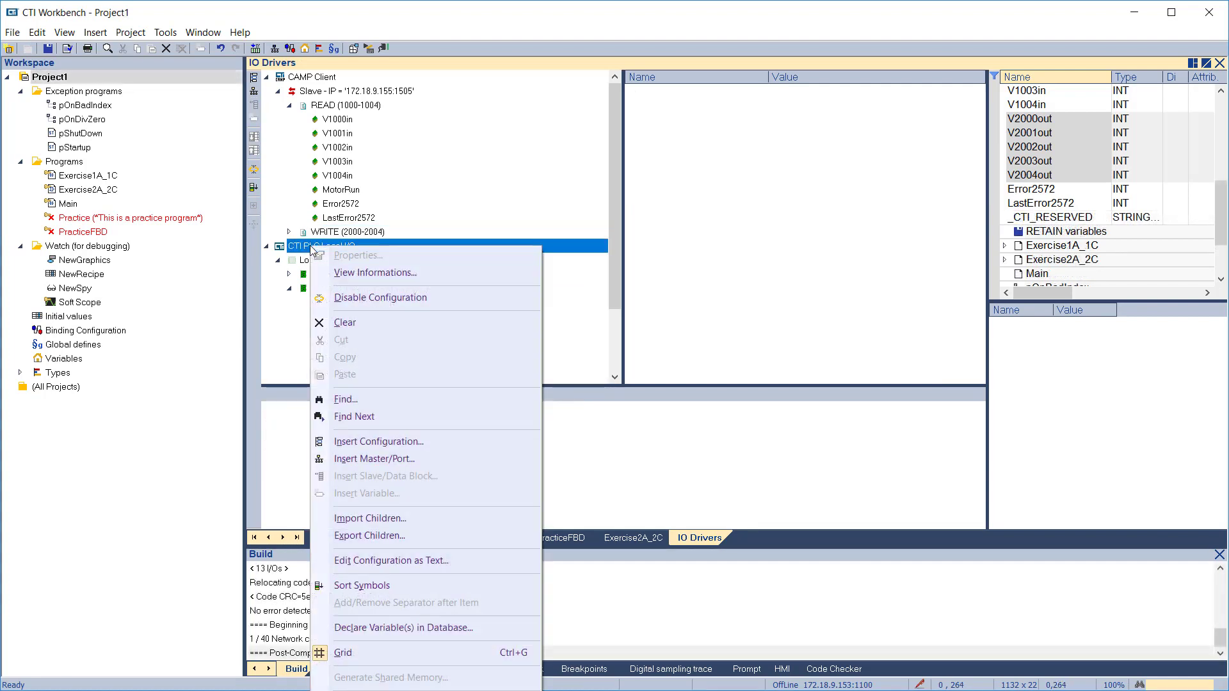
{"action": "left_click", "coordinate": [380, 298]}
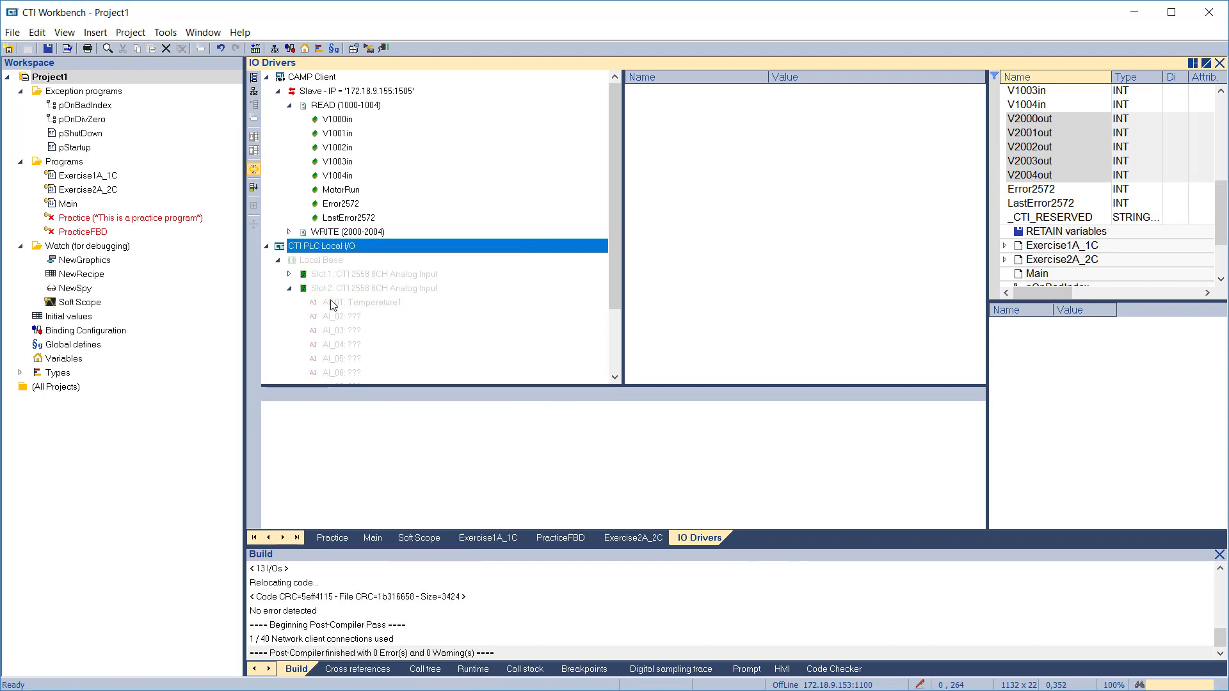
{"action": "left_click", "coordinate": [354, 50]}
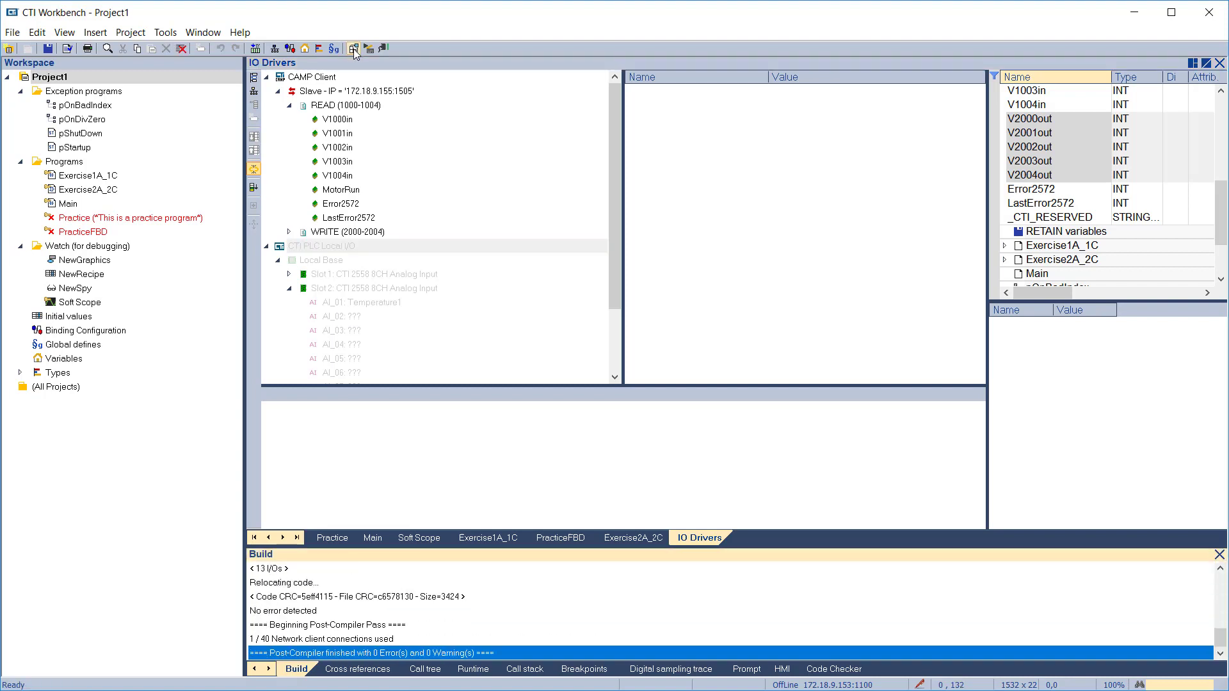
Connect to the PLC, stop it to download the new project version, and start the application.
{"action": "left_click", "coordinate": [384, 49]}
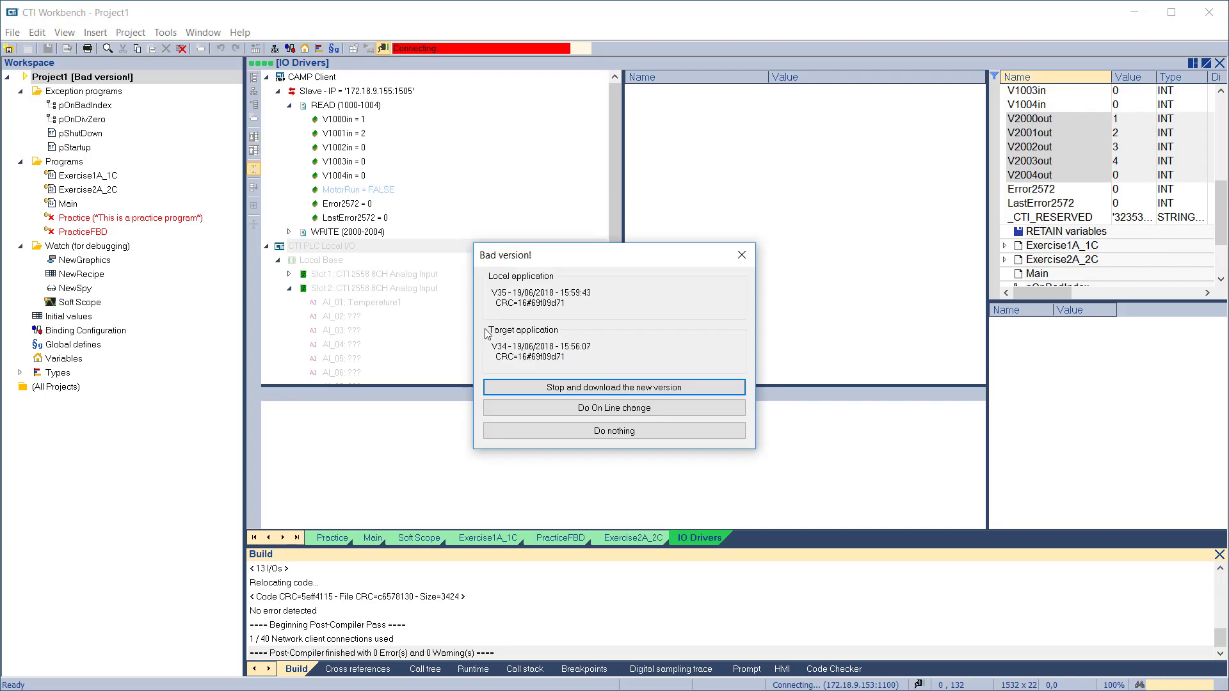
{"action": "left_click", "coordinate": [580, 391]}
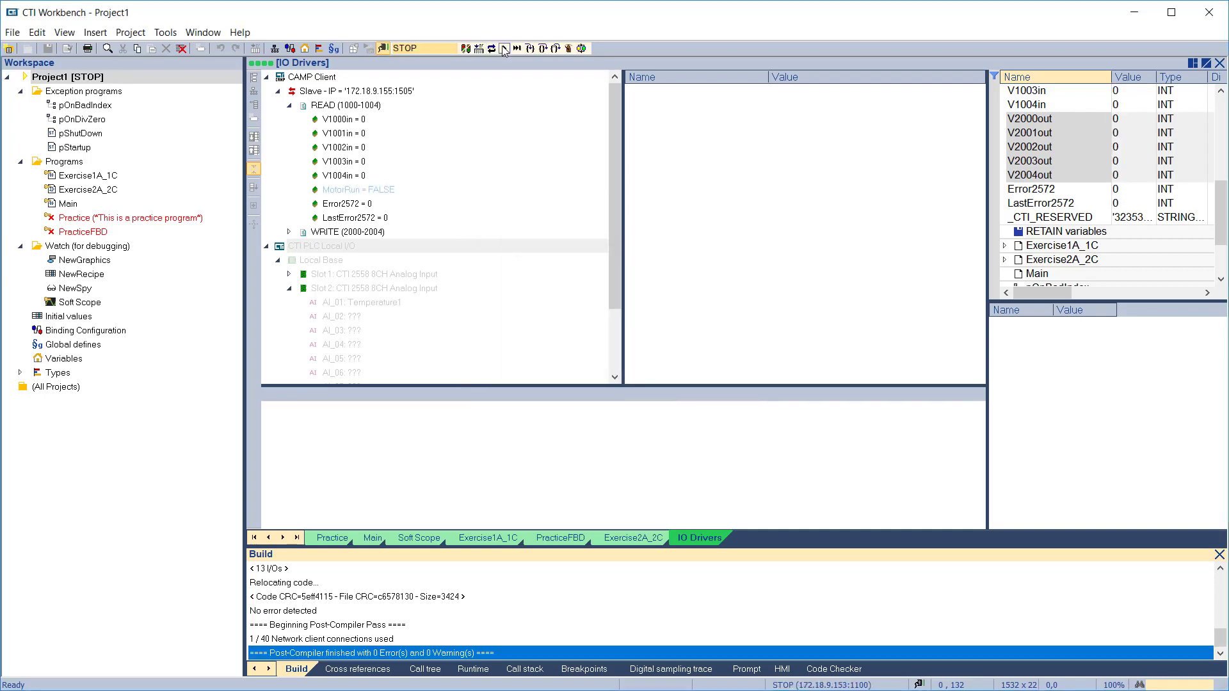
{"action": "left_click", "coordinate": [506, 50]}
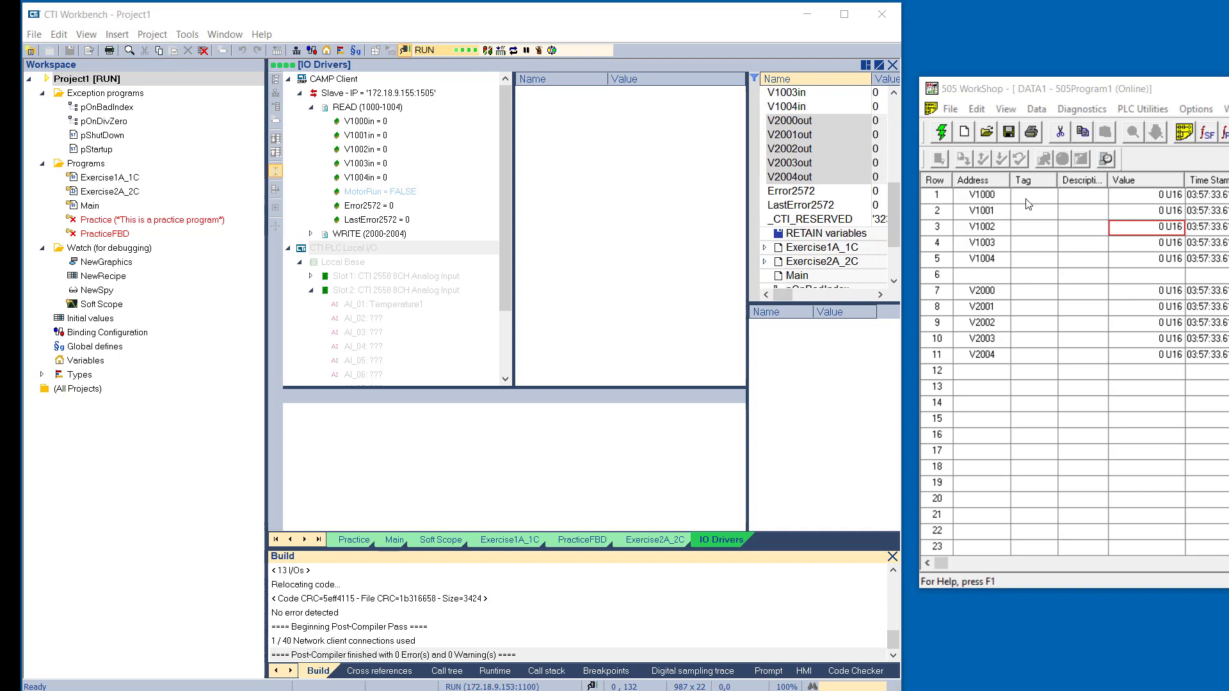
Switch to the slave PLC's data window in 505 WorkShop and set V1000 to 1 and V1001 to 2.
{"action": "left_click", "coordinate": [1143, 203]}
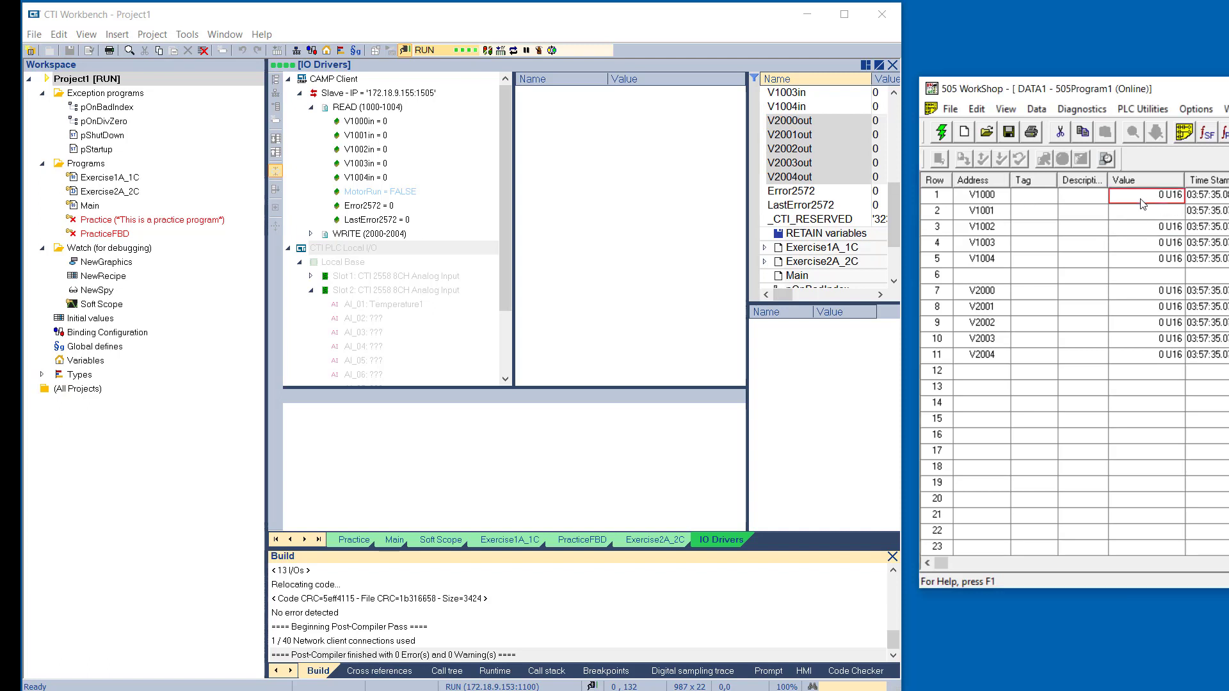
{"action": "type", "text": "1"}
{"action": "key", "text": "Return"}
{"action": "type", "text": "2"}
{"action": "key", "text": "Return"}
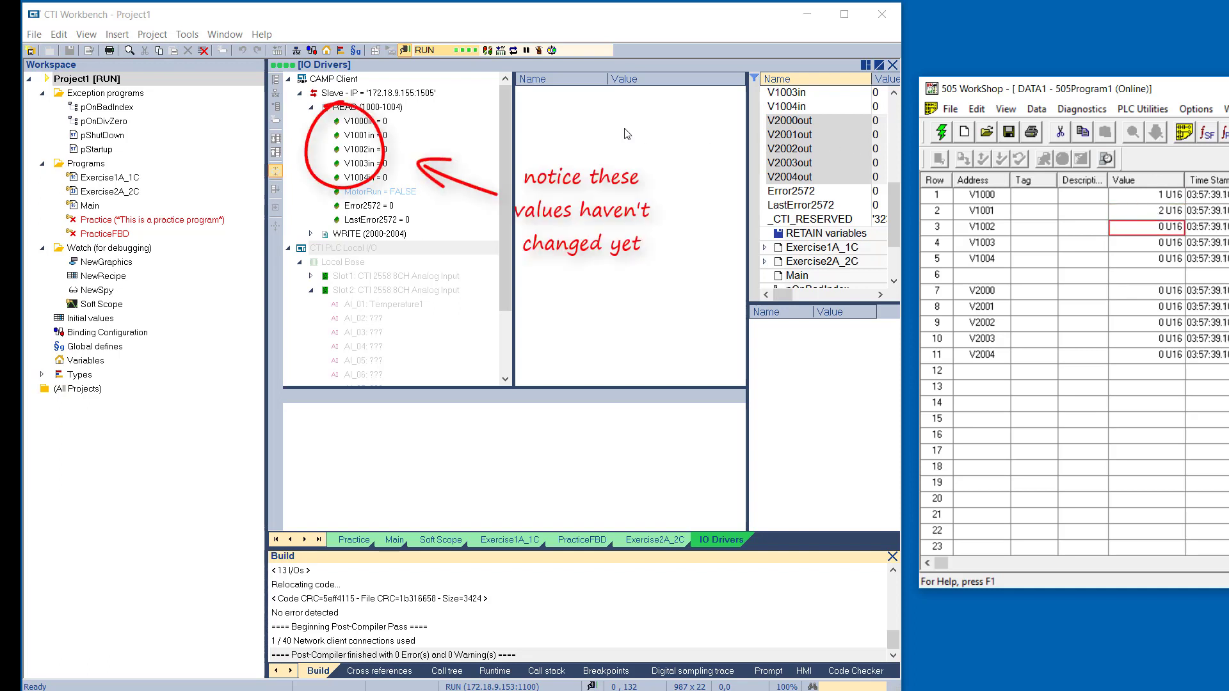
Back in CTI Workbench, force MotorRun to TRUE to trigger the READ data block.
{"action": "double_click", "coordinate": [384, 192]}
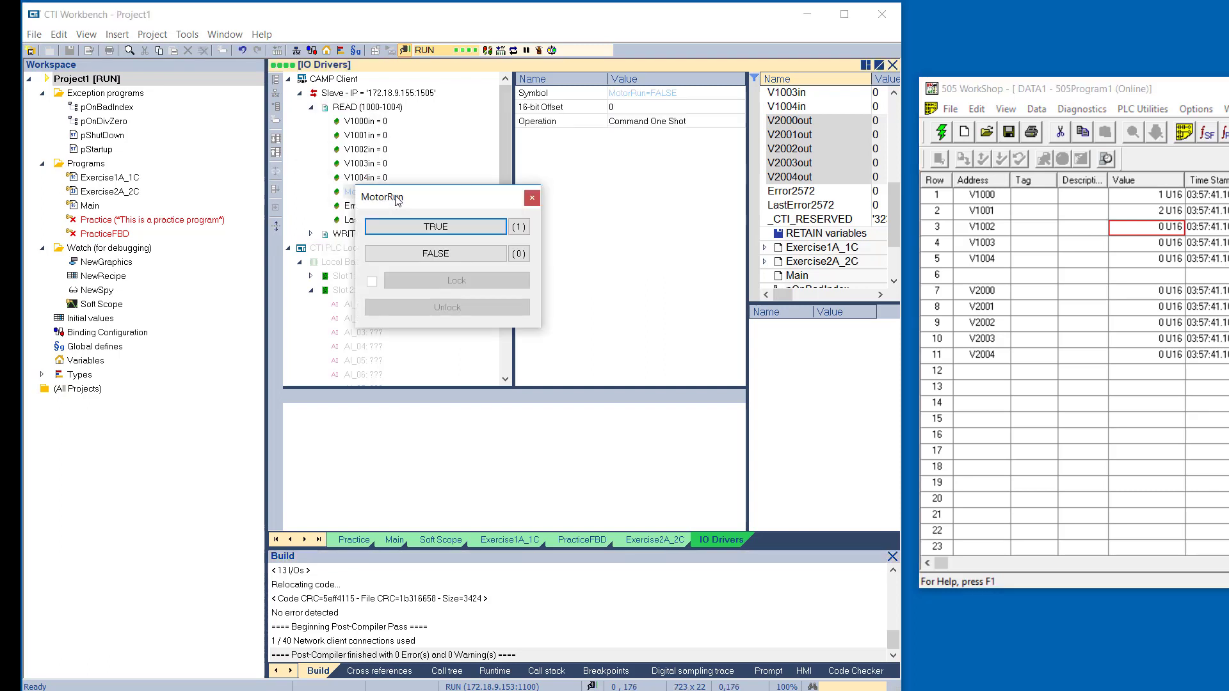
{"action": "left_click", "coordinate": [417, 228]}
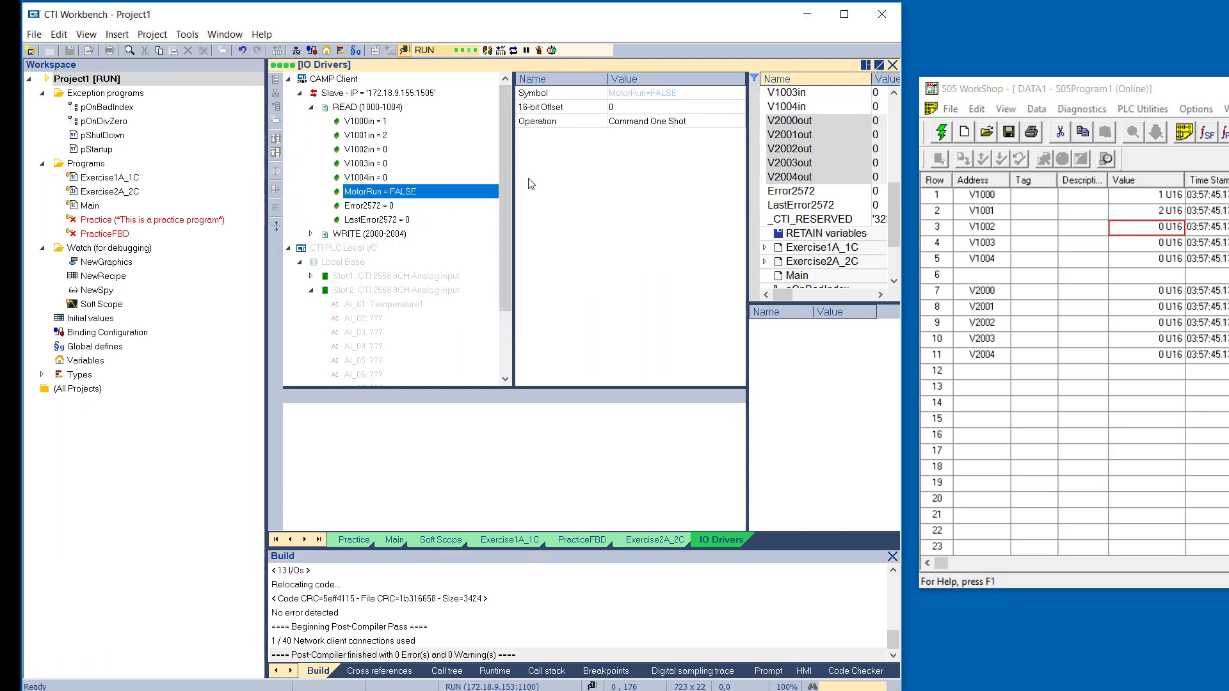
Force the WRITE block's variables to V2000out = 1, V2001out = 2, V2002out = 3 and V2003out = 4.
{"action": "left_click", "coordinate": [311, 236]}
{"action": "double_click", "coordinate": [364, 249]}
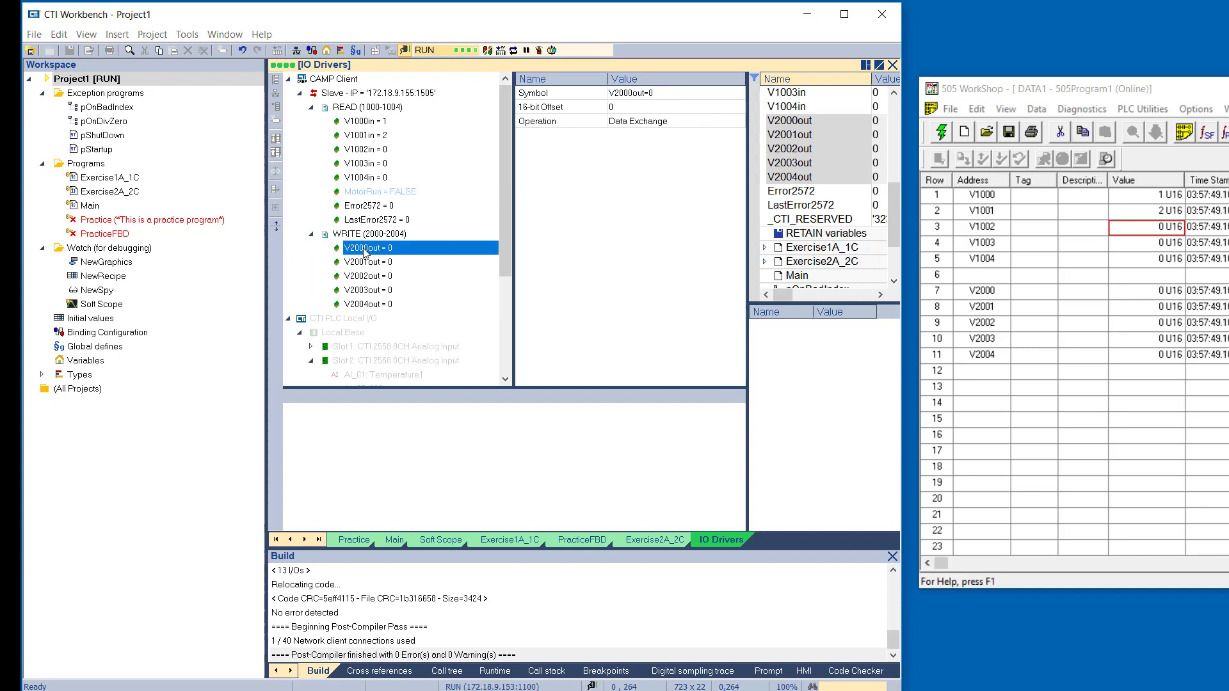
{"action": "type", "text": "1"}
{"action": "key", "text": "Return"}
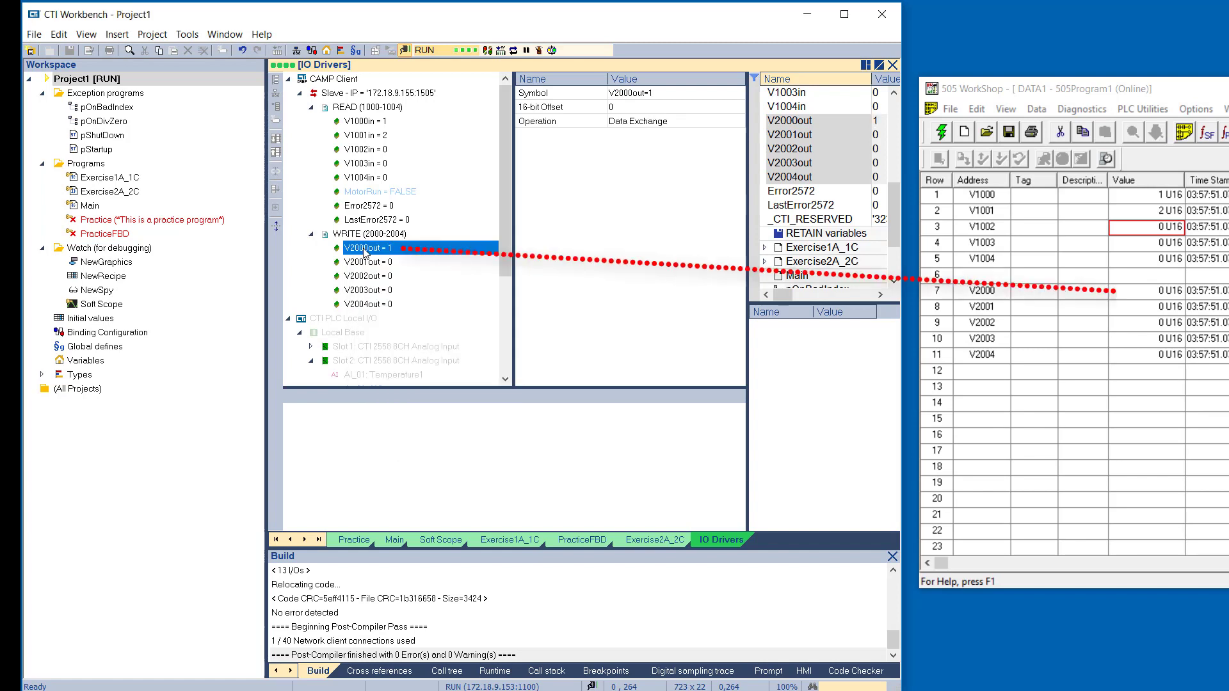
{"action": "double_click", "coordinate": [374, 264]}
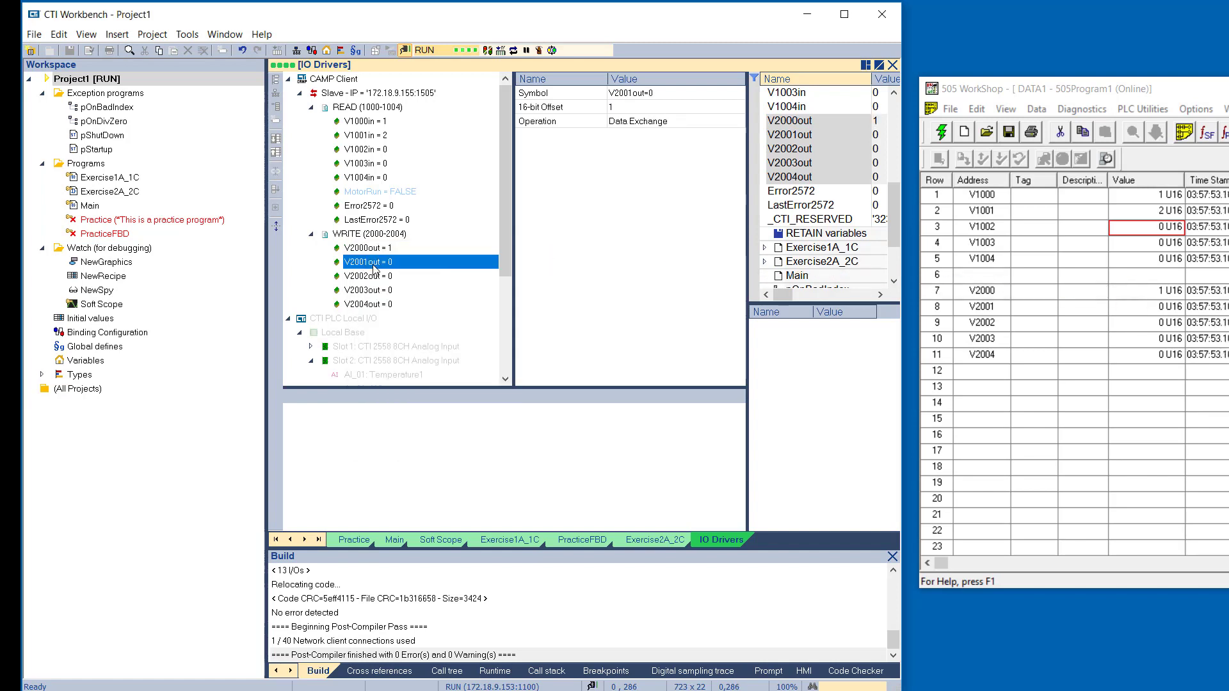
{"action": "type", "text": "2"}
{"action": "key", "text": "Return"}
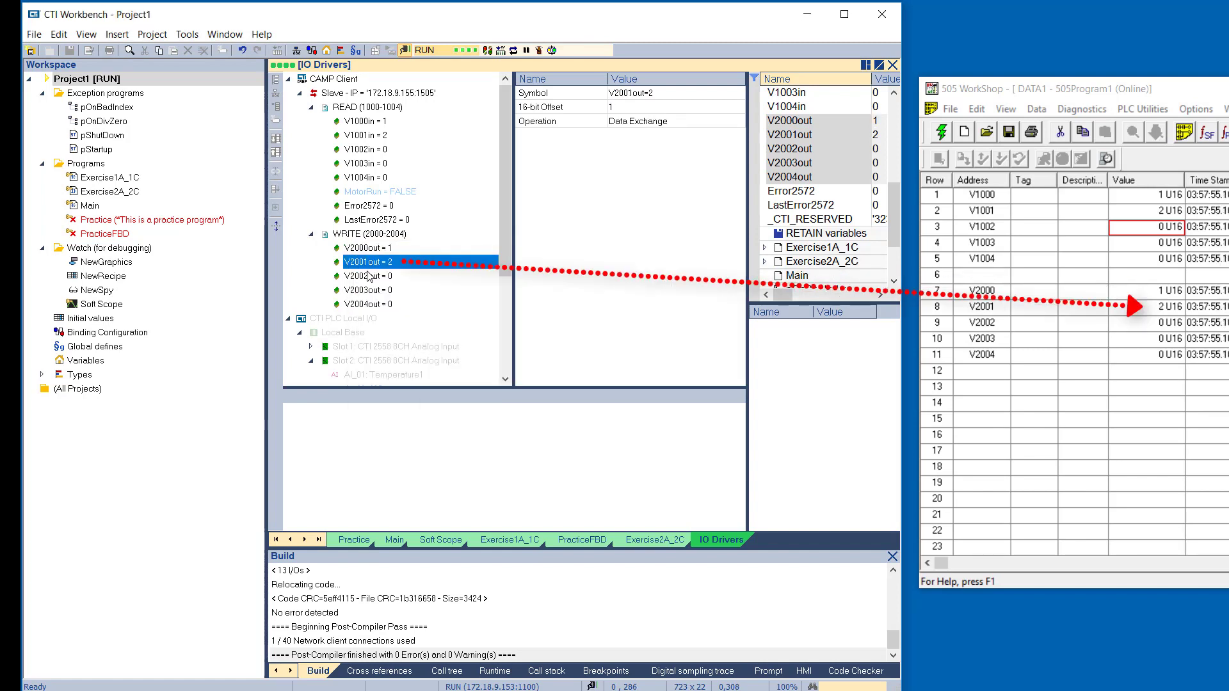
{"action": "double_click", "coordinate": [371, 277]}
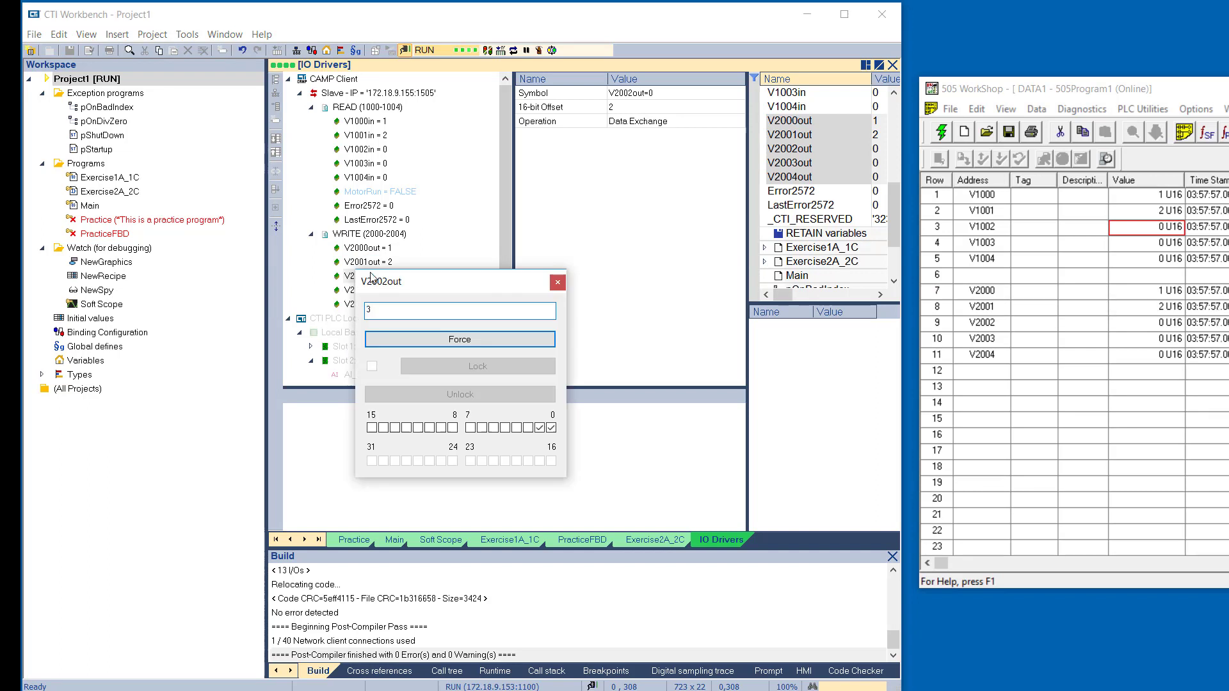
{"action": "key", "text": "Return"}
{"action": "double_click", "coordinate": [376, 290]}
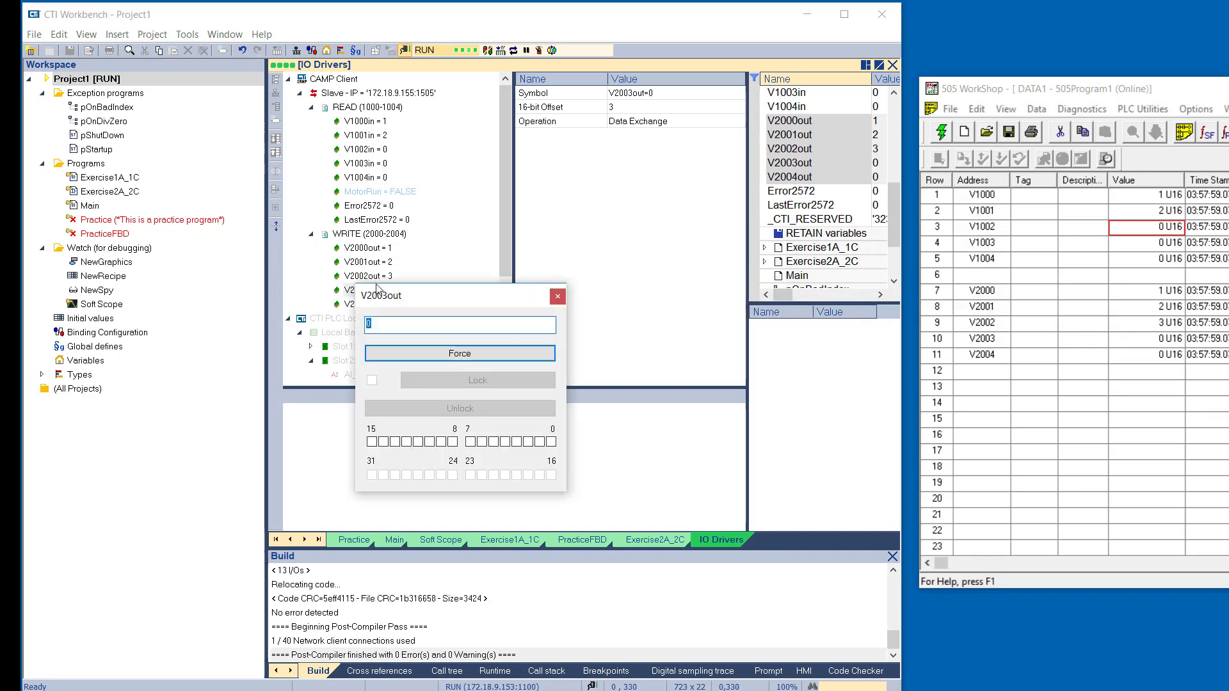
{"action": "key", "text": "Return"}
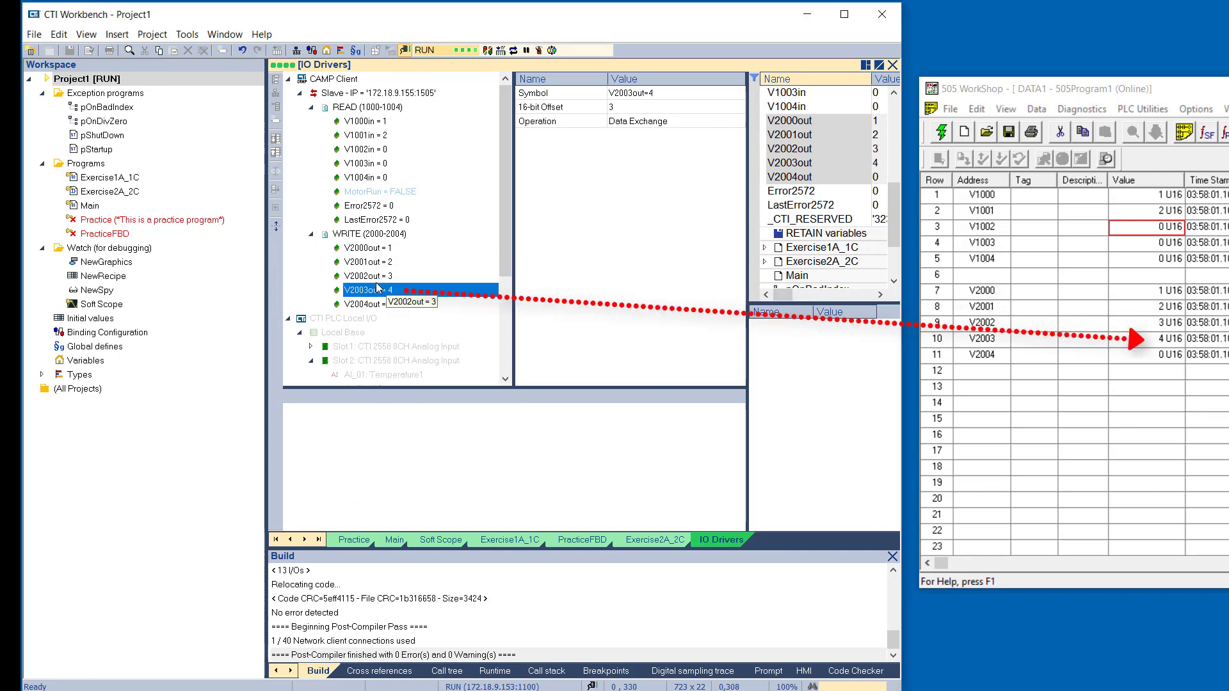
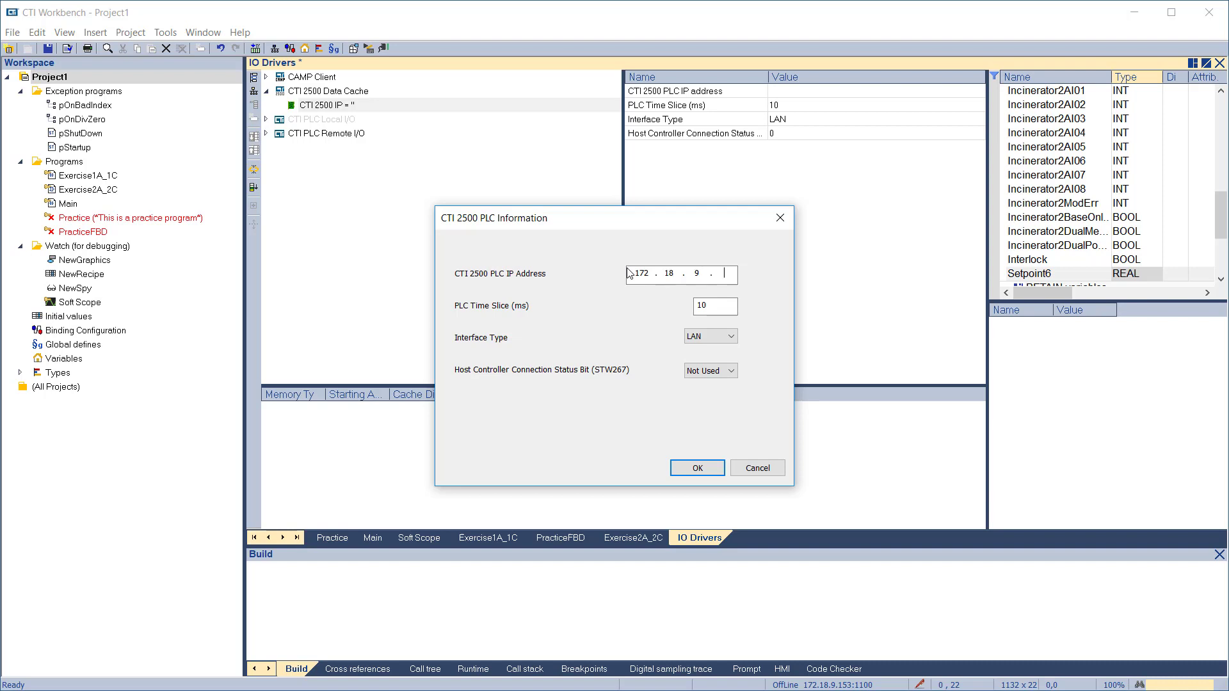
Set the CTI 2500 PLC IP address to 172.18.9.141 and the Host Controller Connection Status Bit to 1.
{"action": "type", "text": "41"}
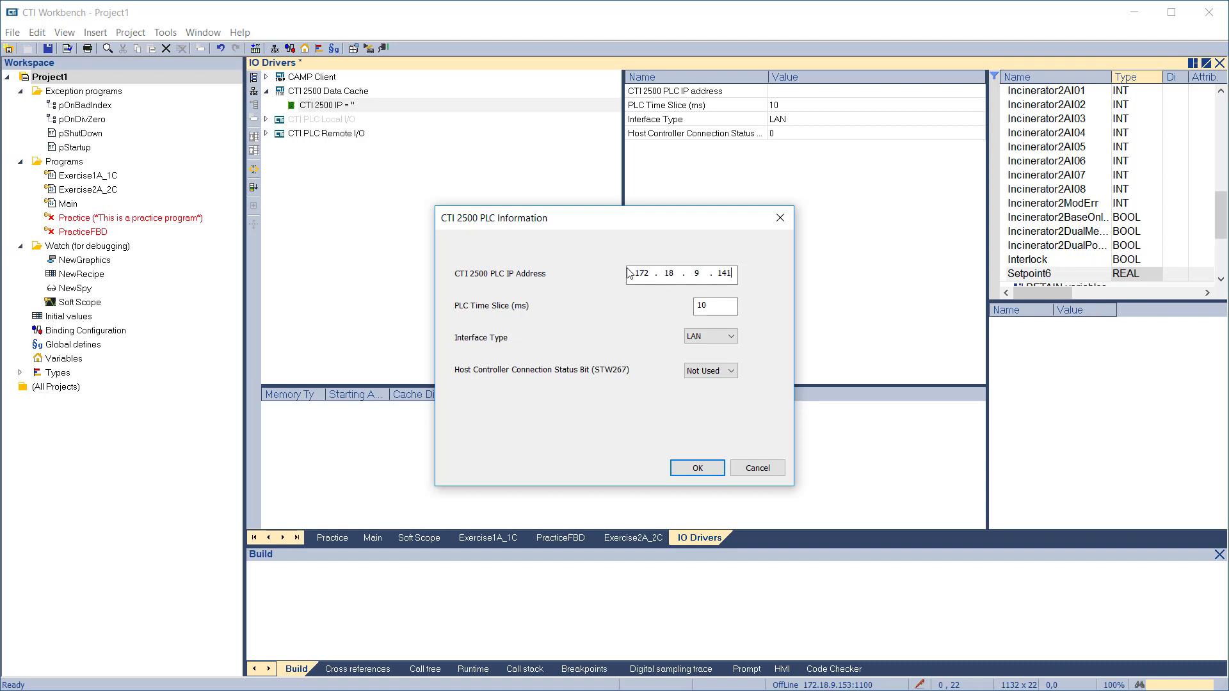
{"action": "left_click", "coordinate": [734, 372]}
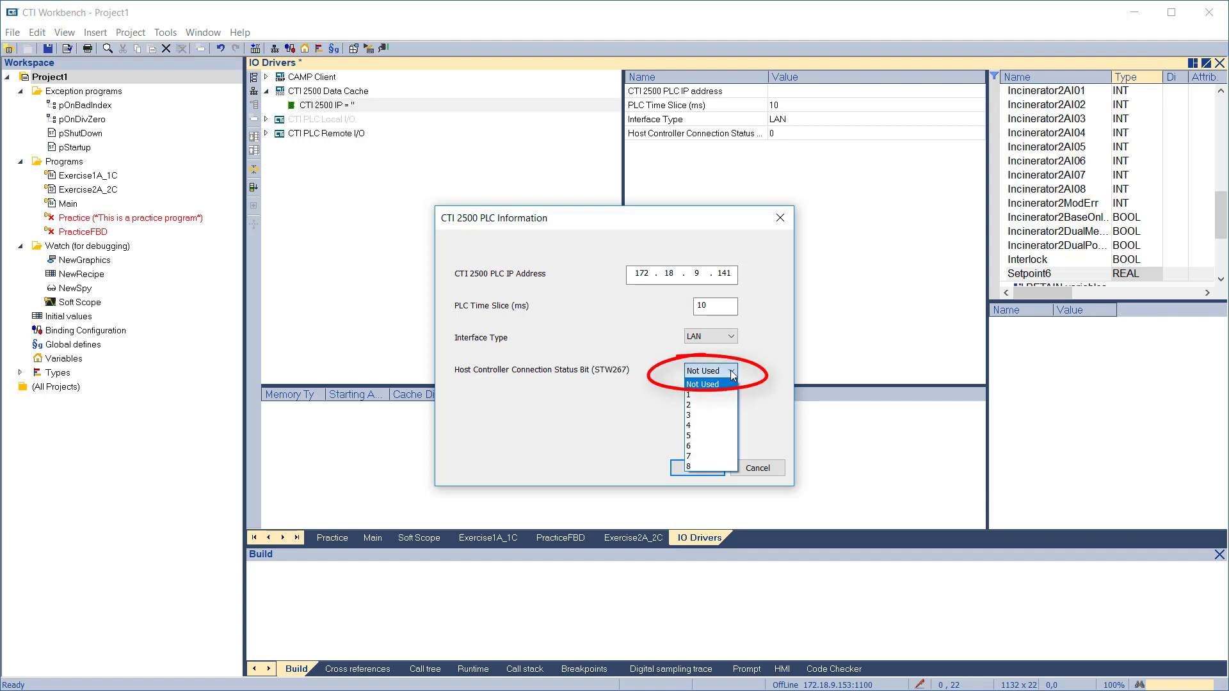
{"action": "left_click", "coordinate": [708, 395]}
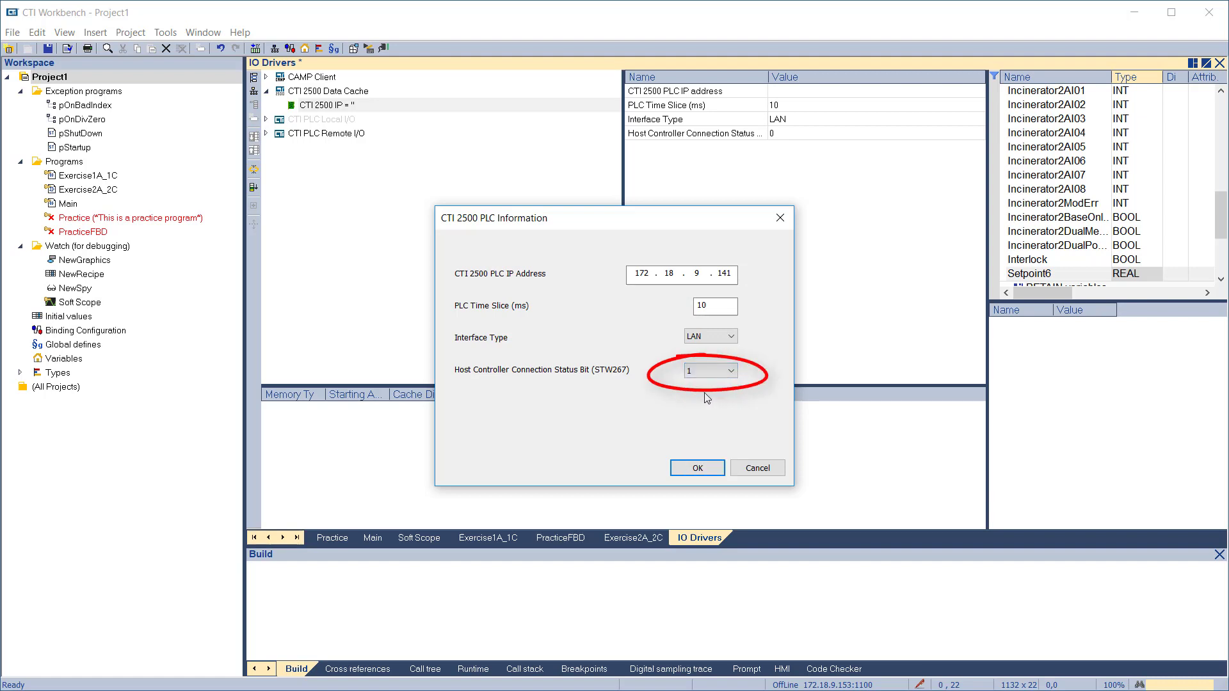
{"action": "left_click", "coordinate": [697, 467]}
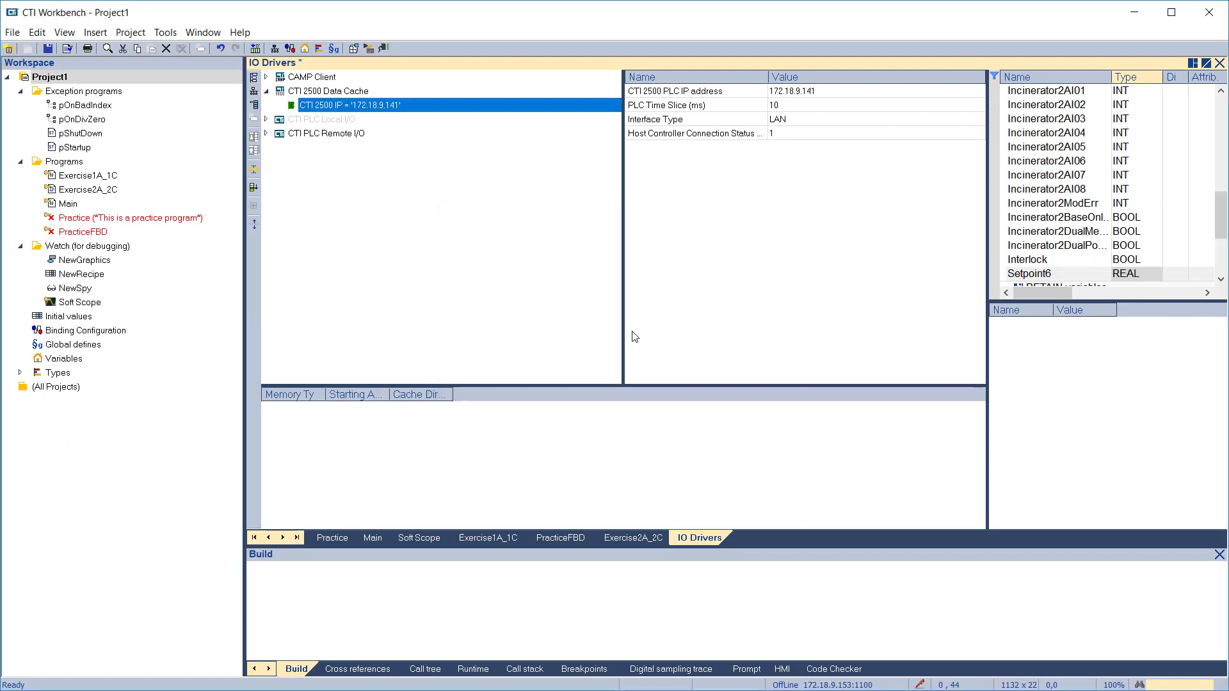
Add a Control Relay (C) [BOOL] data block with starting address 460 under the CTI 2500 PLC.
{"action": "left_click", "coordinate": [254, 106]}
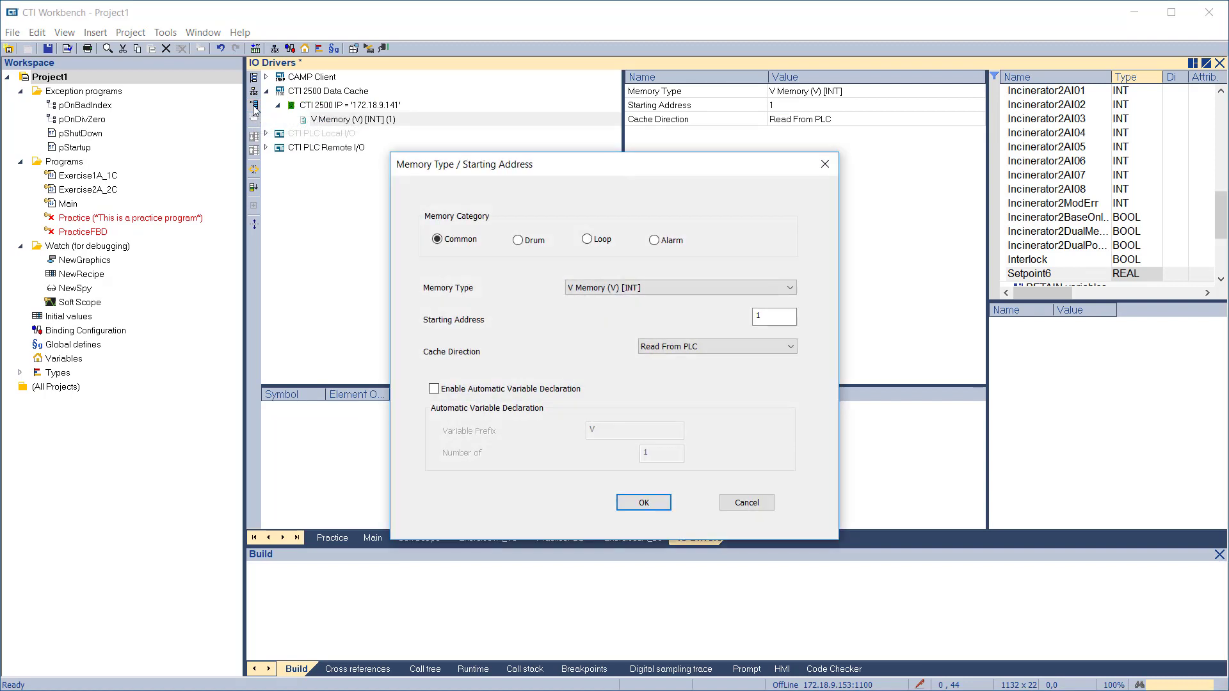
{"action": "left_click", "coordinate": [662, 288]}
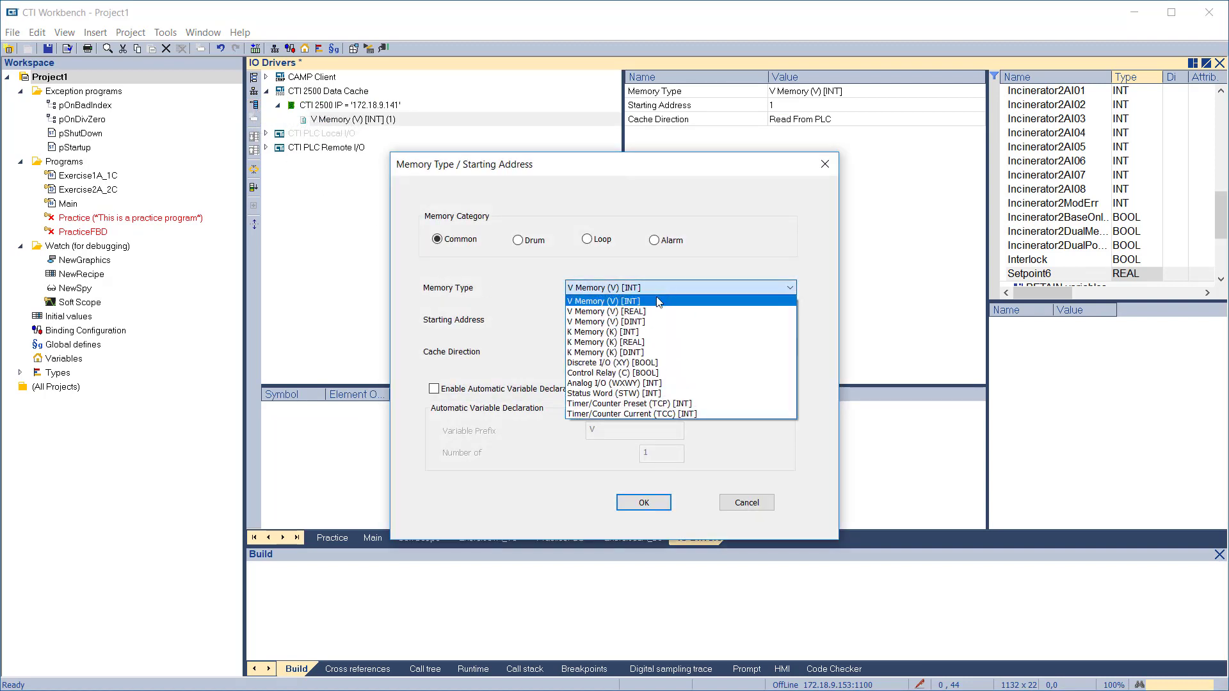
{"action": "left_click", "coordinate": [635, 370]}
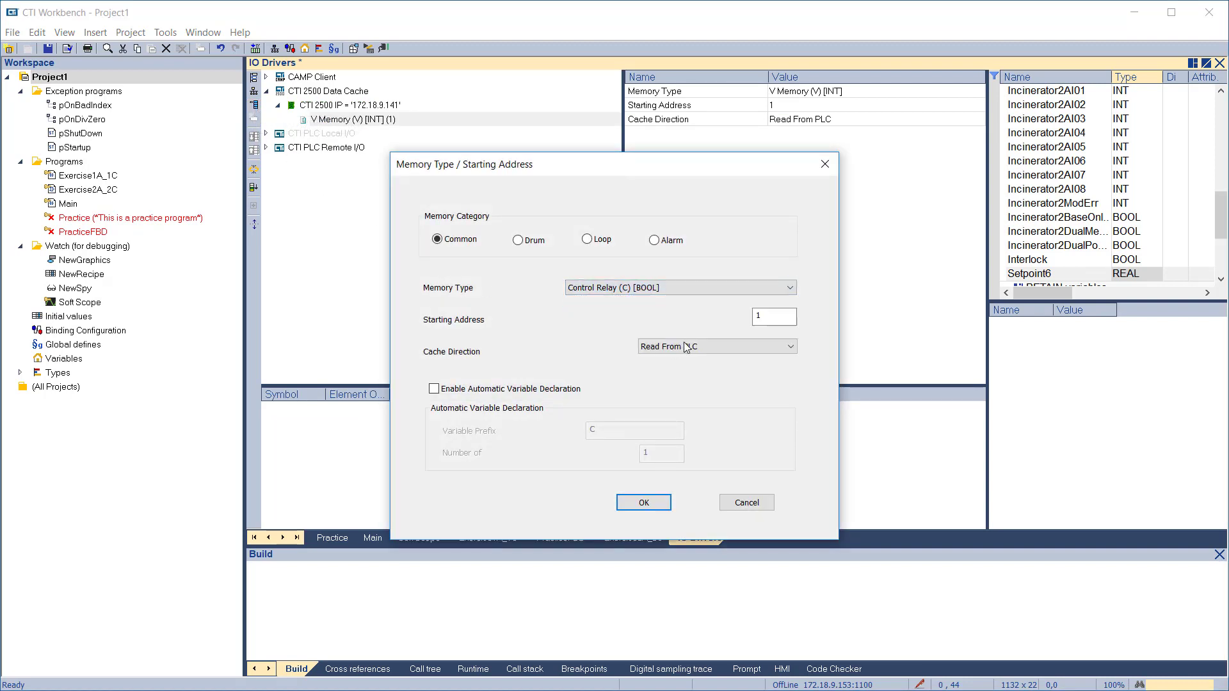
{"action": "double_click", "coordinate": [775, 314]}
{"action": "type", "text": "460"}
{"action": "key", "text": "Tab"}
{"action": "left_click", "coordinate": [644, 503]}
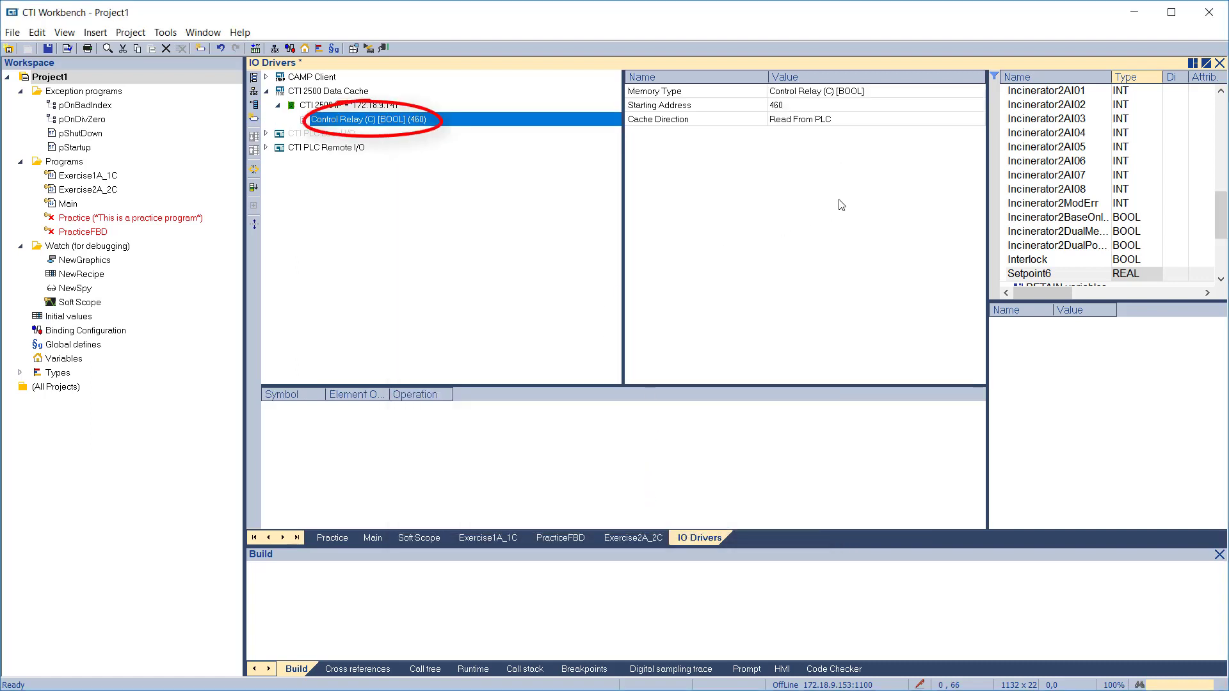
Map the global variable Interlock to the Control Relay data block and expand the block.
{"action": "left_click", "coordinate": [1026, 265]}
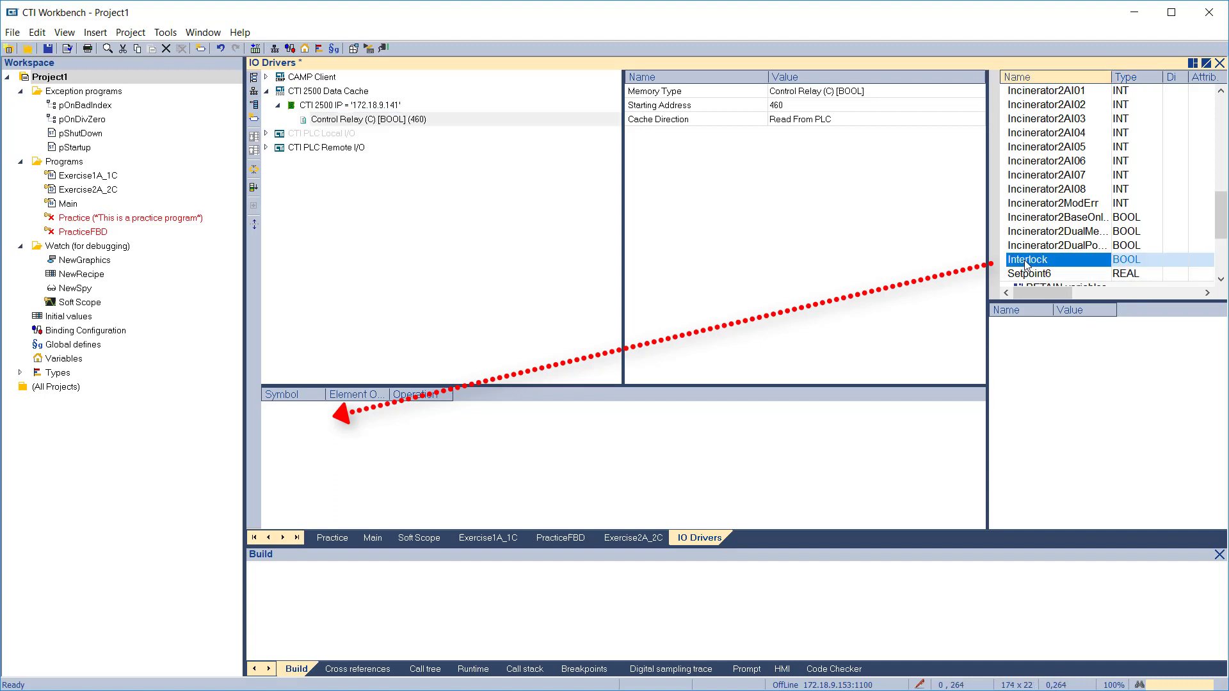
{"action": "left_click_drag", "start_coordinate": [1026, 265], "coordinate": [506, 431]}
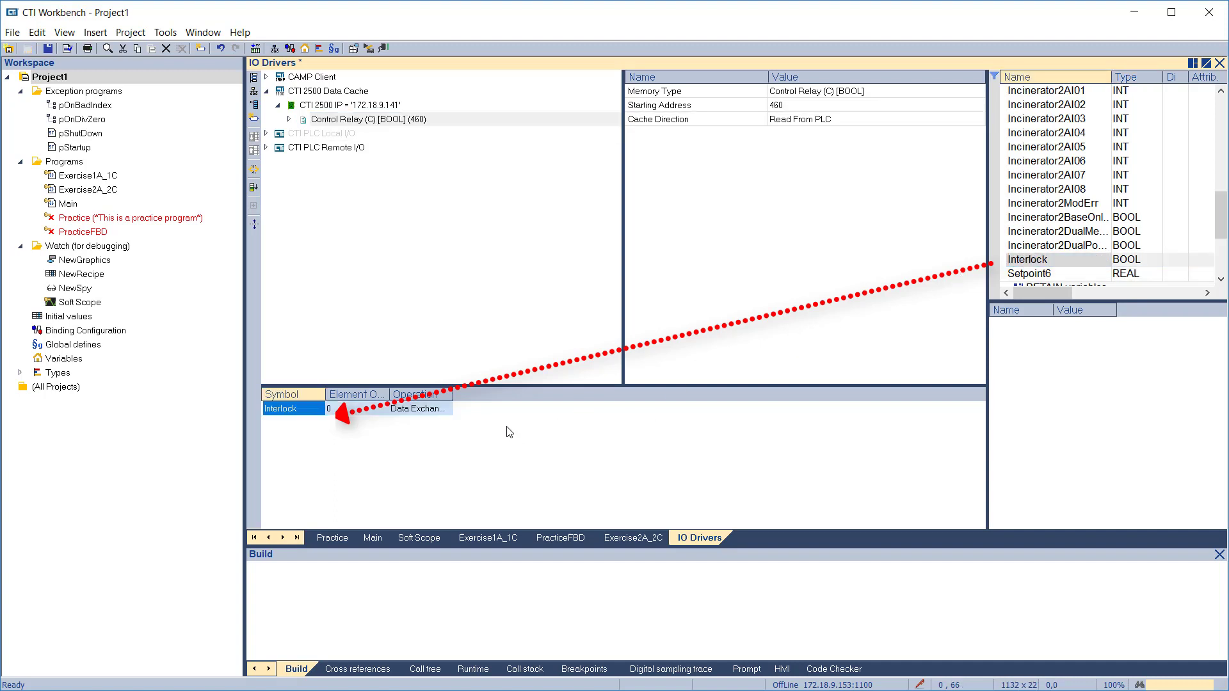
{"action": "left_click", "coordinate": [302, 121]}
{"action": "left_click", "coordinate": [288, 120]}
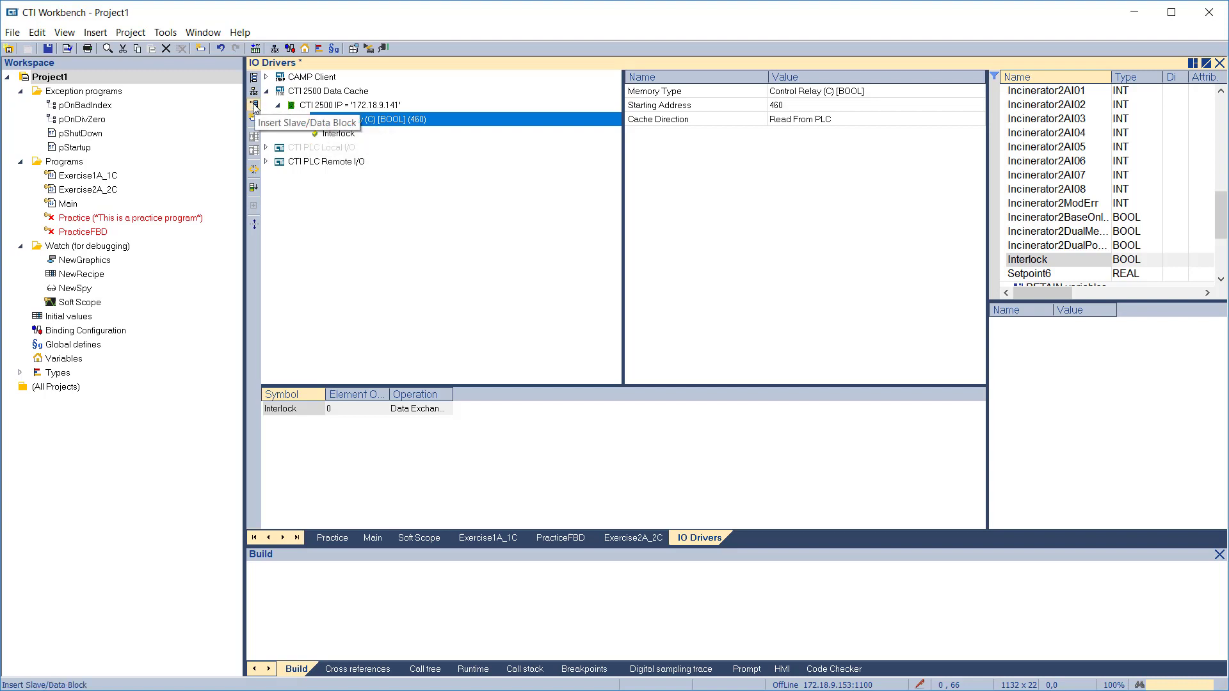
Add a Loop Variable Set Point (LSP) [REAL] data block with starting address 1 and cache direction Write to PLC, and map Setpoint6 to it.
{"action": "left_click", "coordinate": [253, 106]}
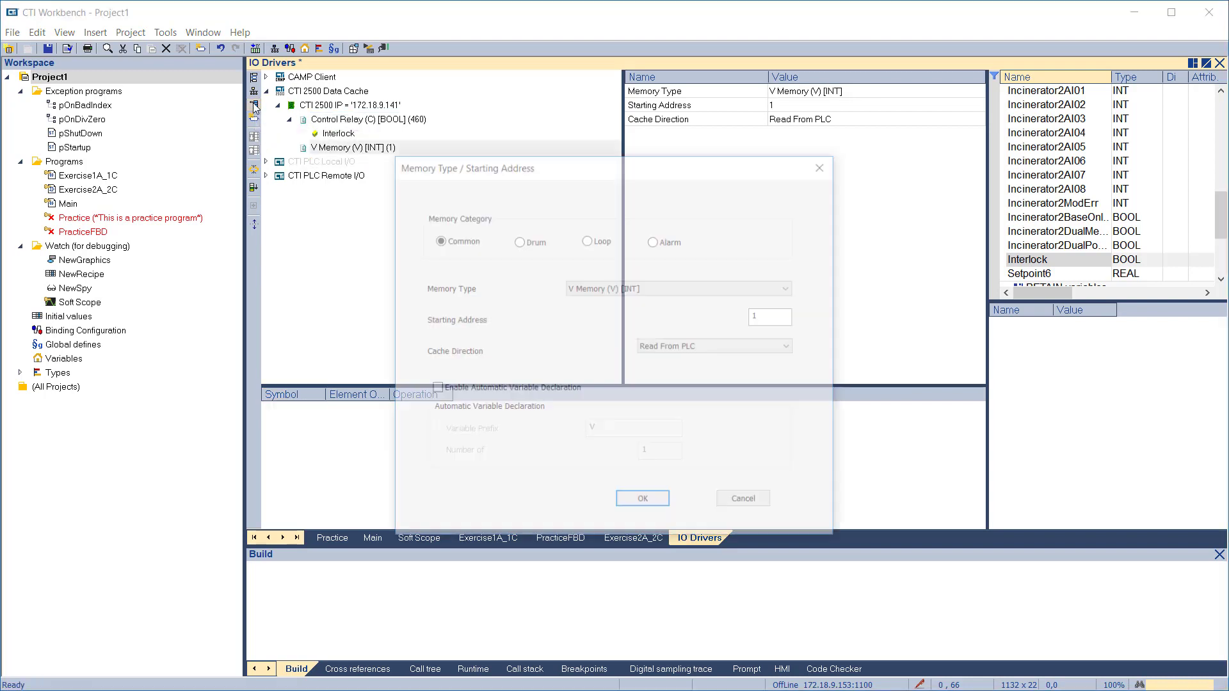
{"action": "left_click", "coordinate": [587, 239]}
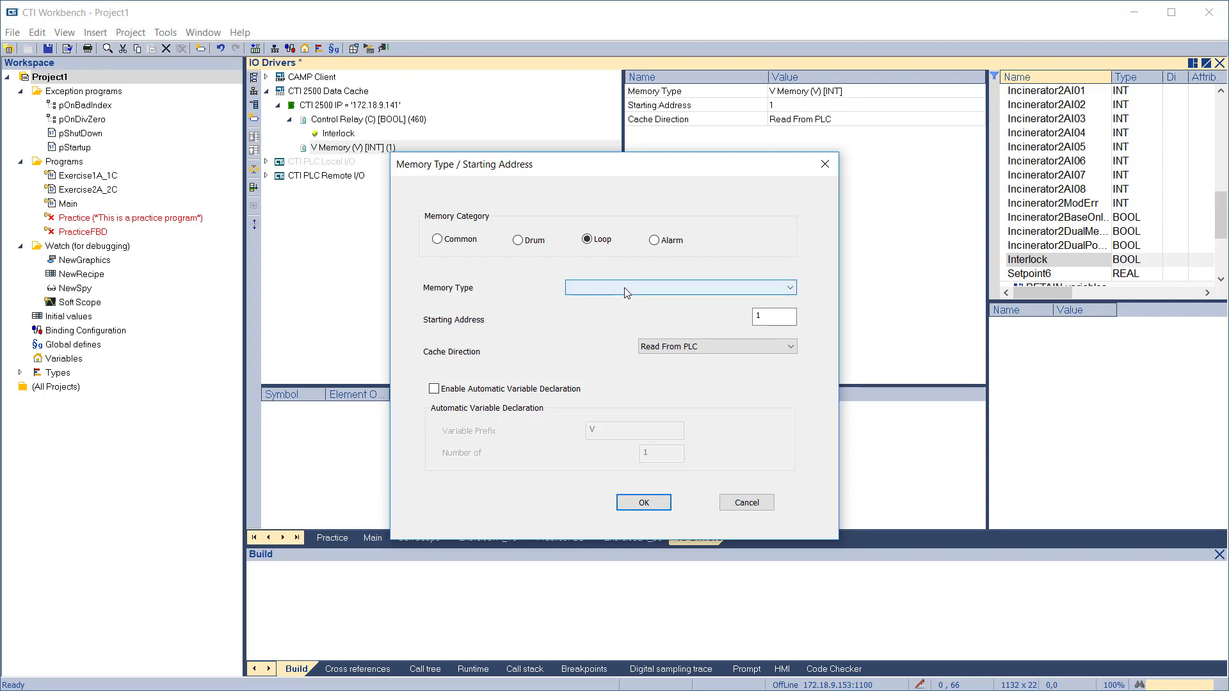
{"action": "left_click", "coordinate": [624, 287]}
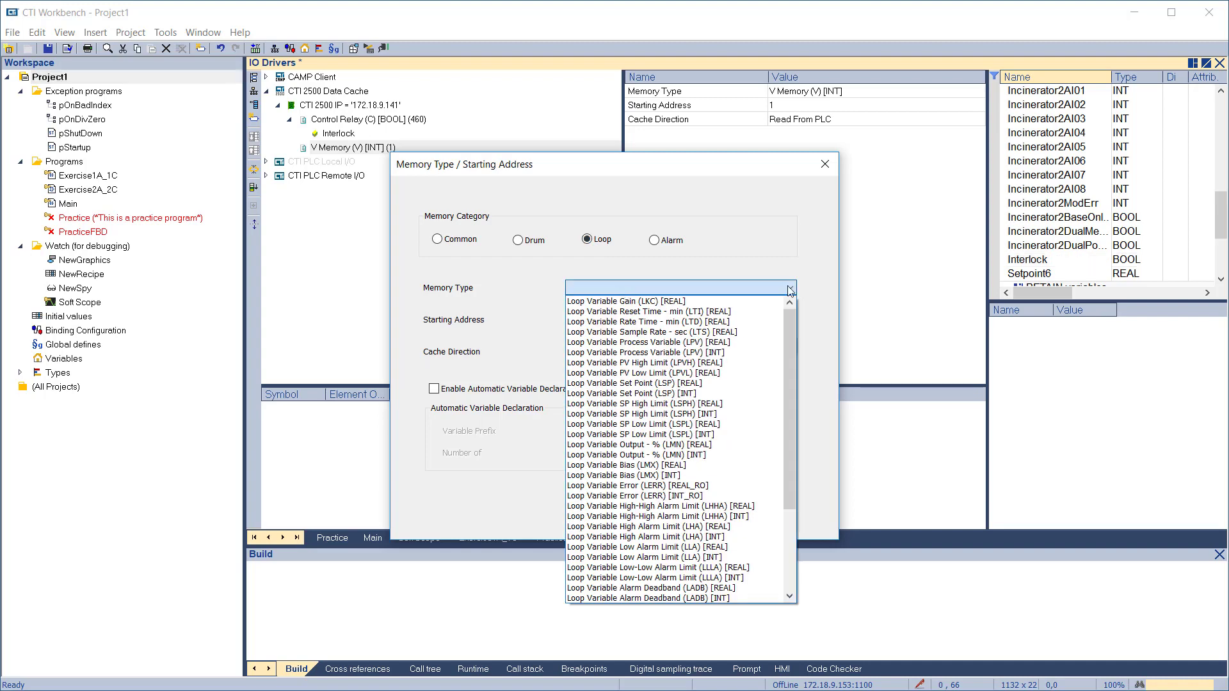
{"action": "left_click", "coordinate": [647, 383]}
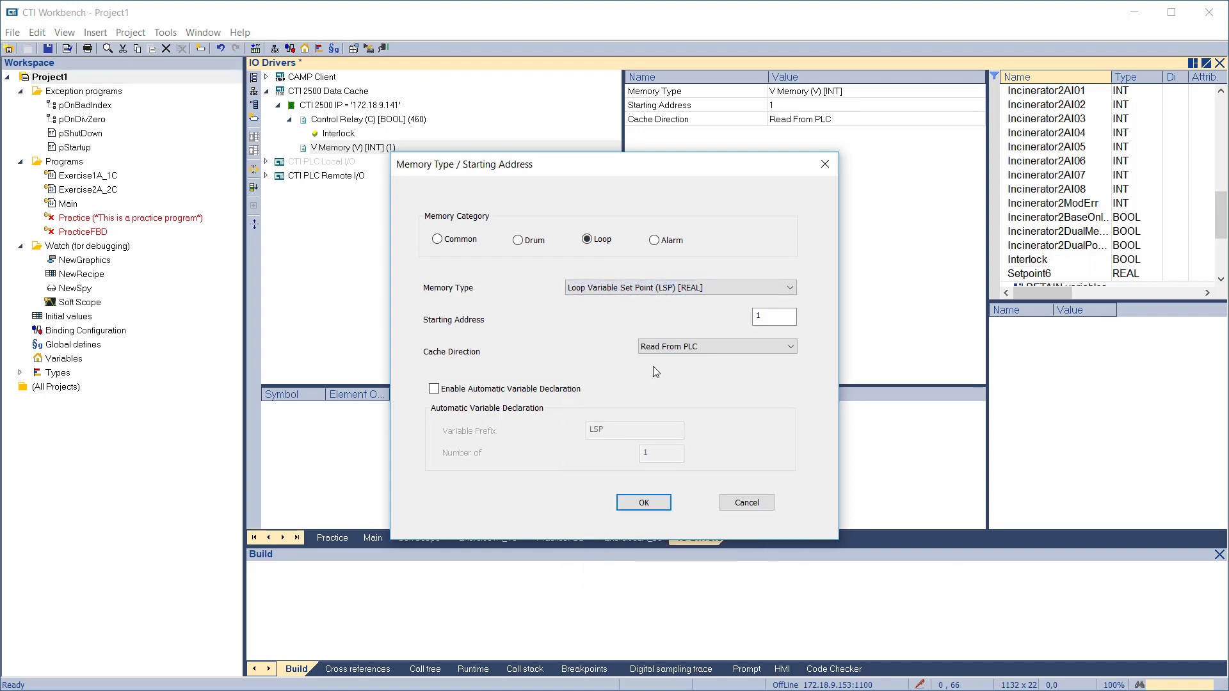
{"action": "left_click", "coordinate": [663, 346]}
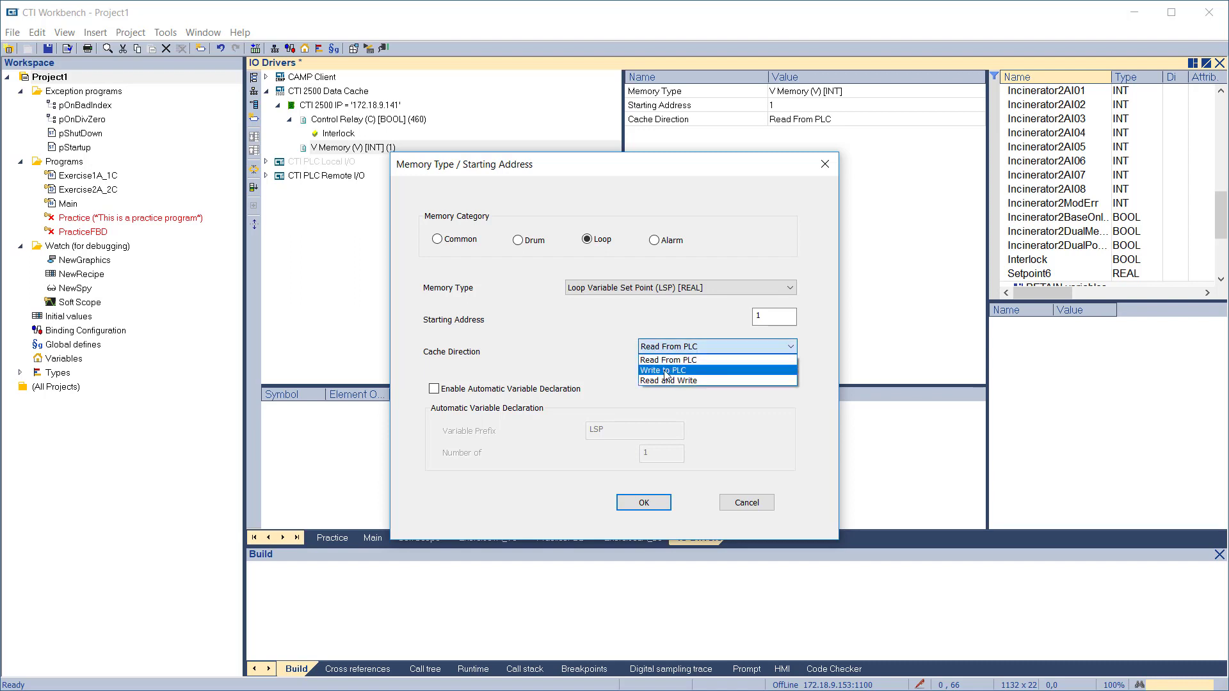
{"action": "left_click", "coordinate": [664, 370]}
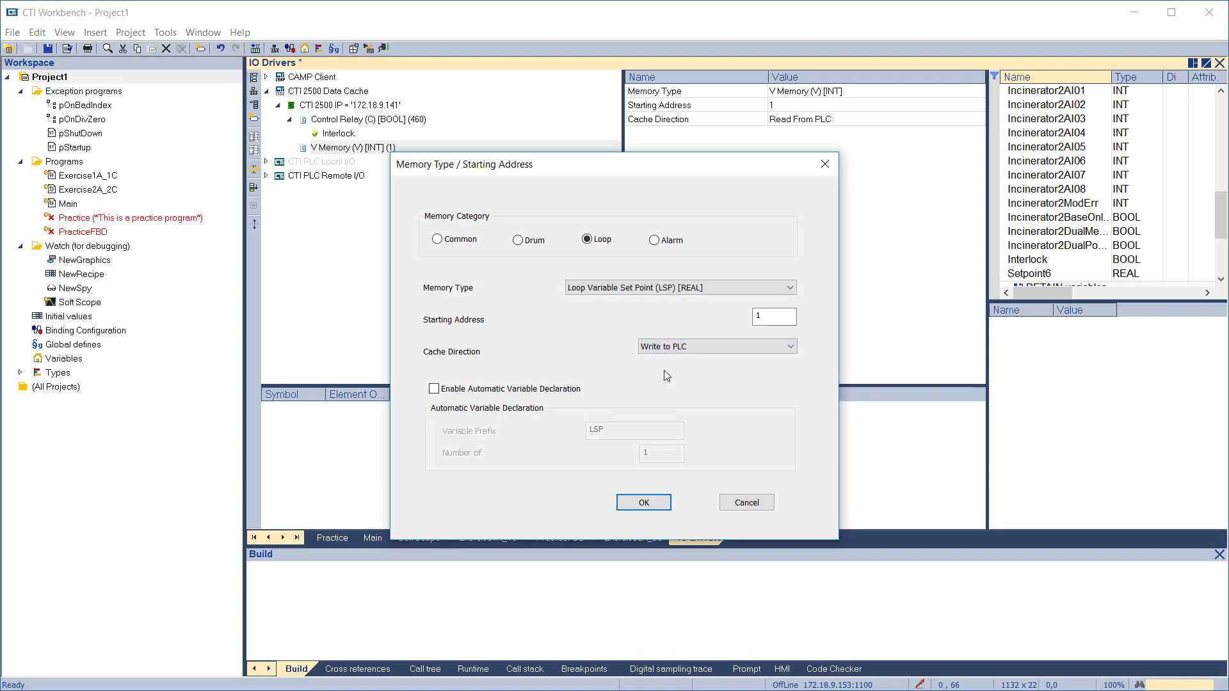
{"action": "left_click", "coordinate": [640, 507]}
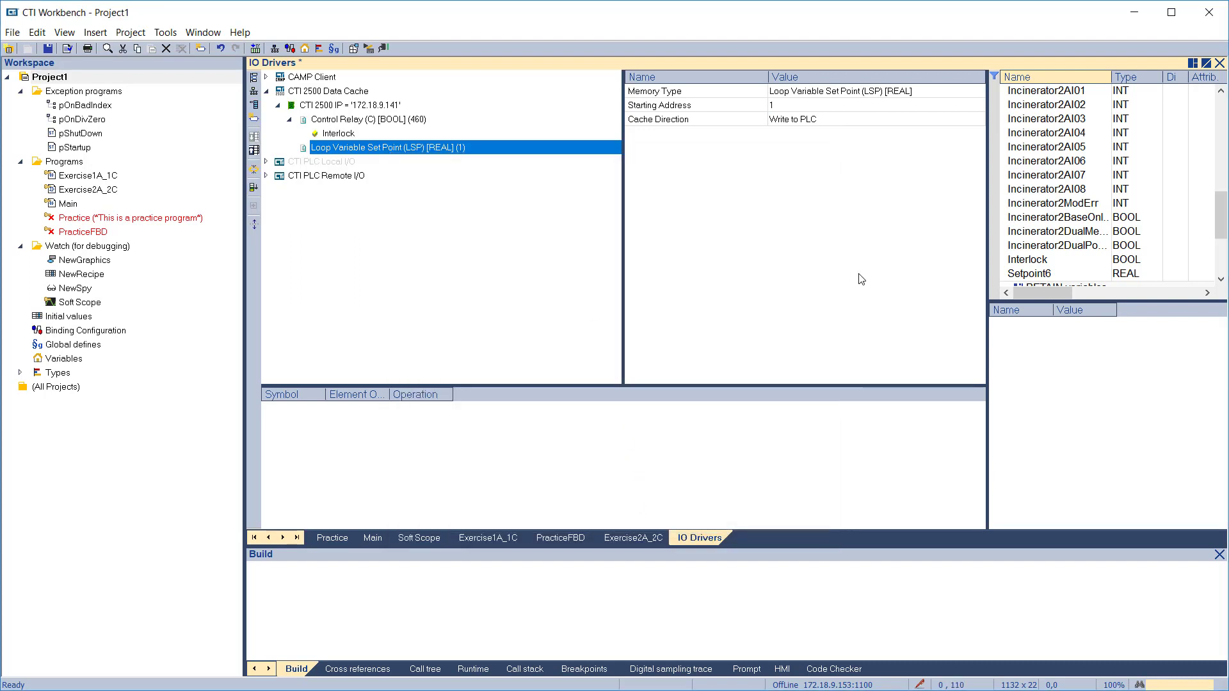
{"action": "mouse_move", "coordinate": [1031, 273]}
{"action": "left_mouse_down"}
{"action": "mouse_move", "coordinate": [956, 276]}
{"action": "mouse_move", "coordinate": [499, 472]}
{"action": "mouse_move", "coordinate": [397, 496]}
{"action": "left_mouse_up"}
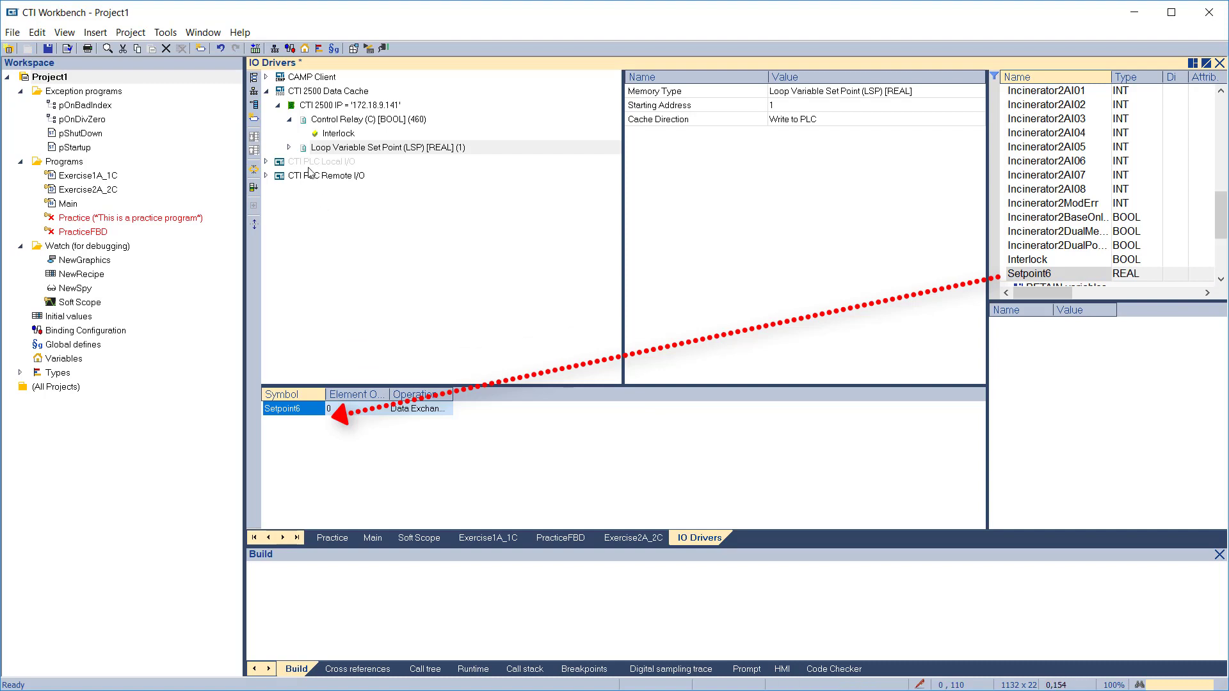
{"action": "left_click", "coordinate": [289, 148]}
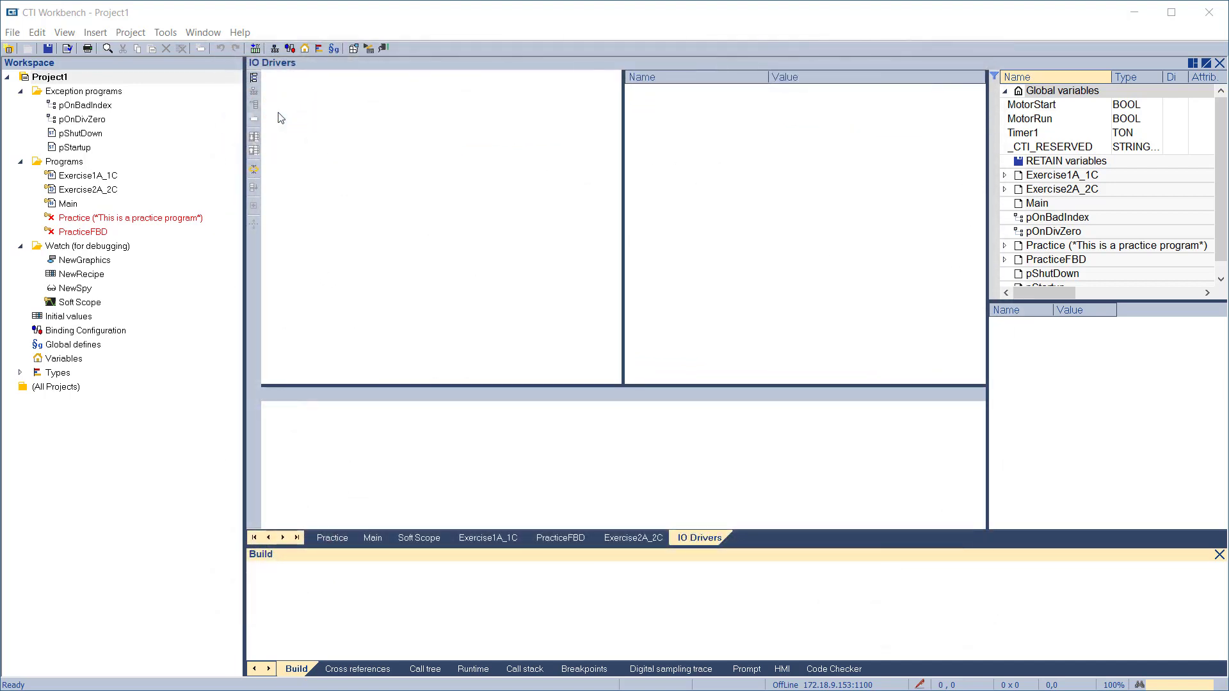
Add a CTI PLC Local I/O configuration to the empty I/O drivers.
{"action": "left_click", "coordinate": [254, 92]}
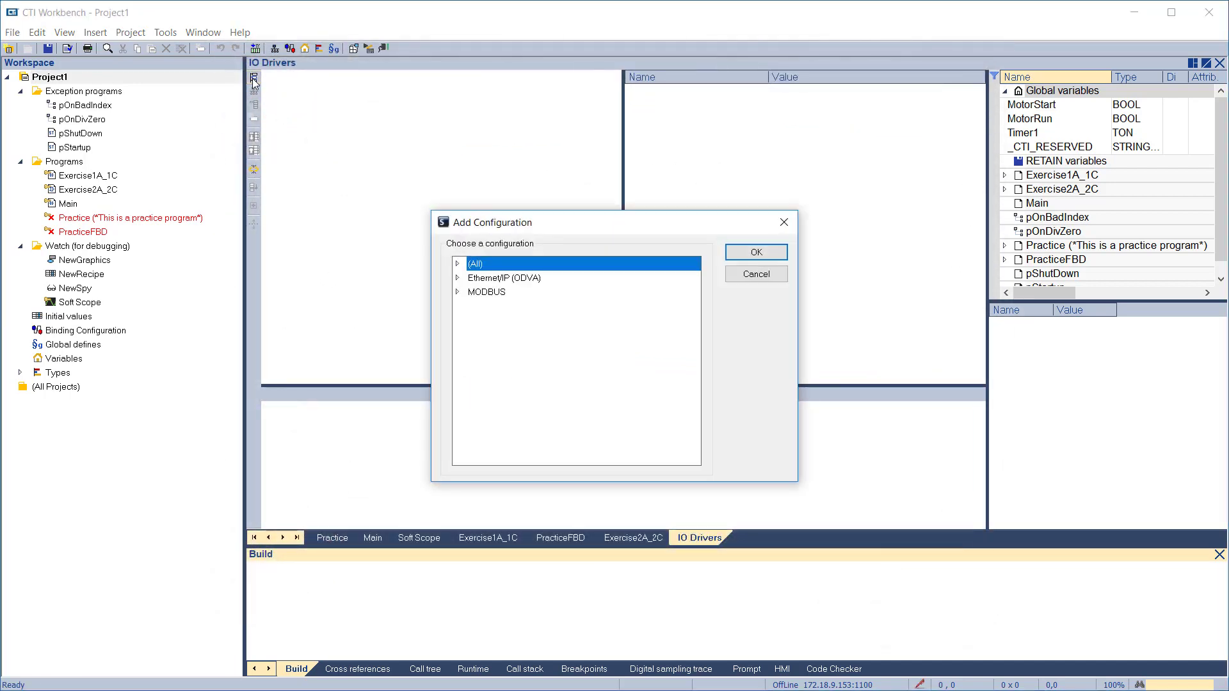
{"action": "left_click", "coordinate": [457, 264]}
{"action": "left_click", "coordinate": [515, 333]}
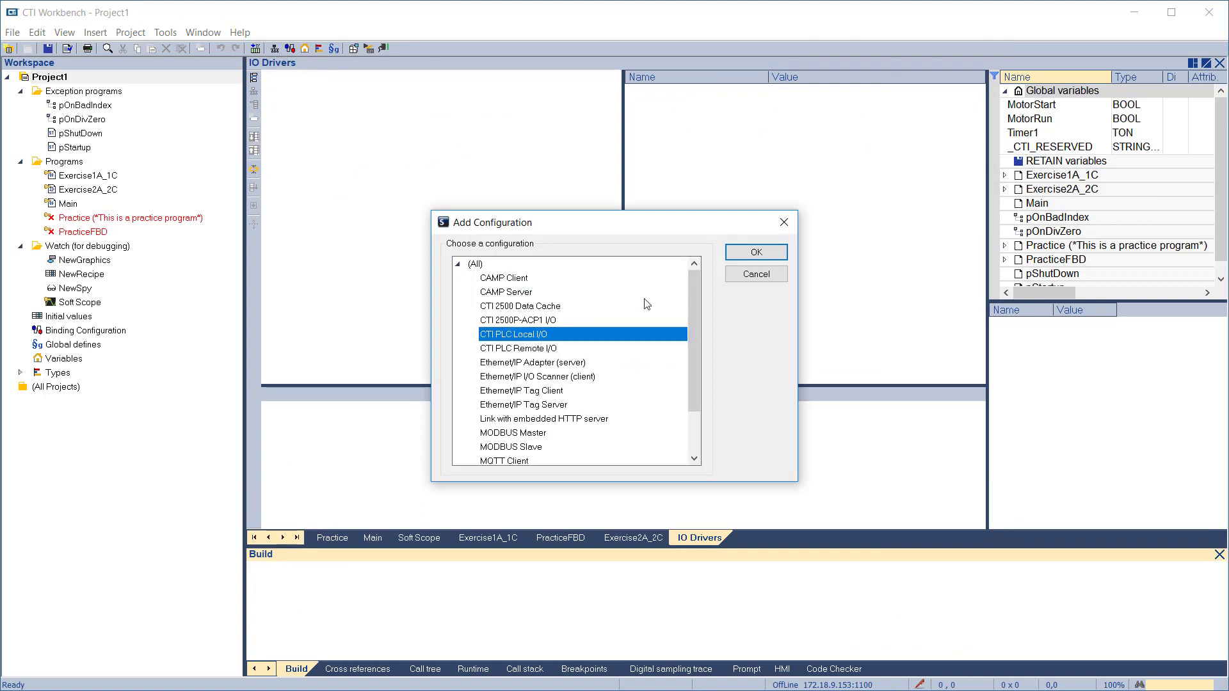
{"action": "left_click", "coordinate": [756, 252]}
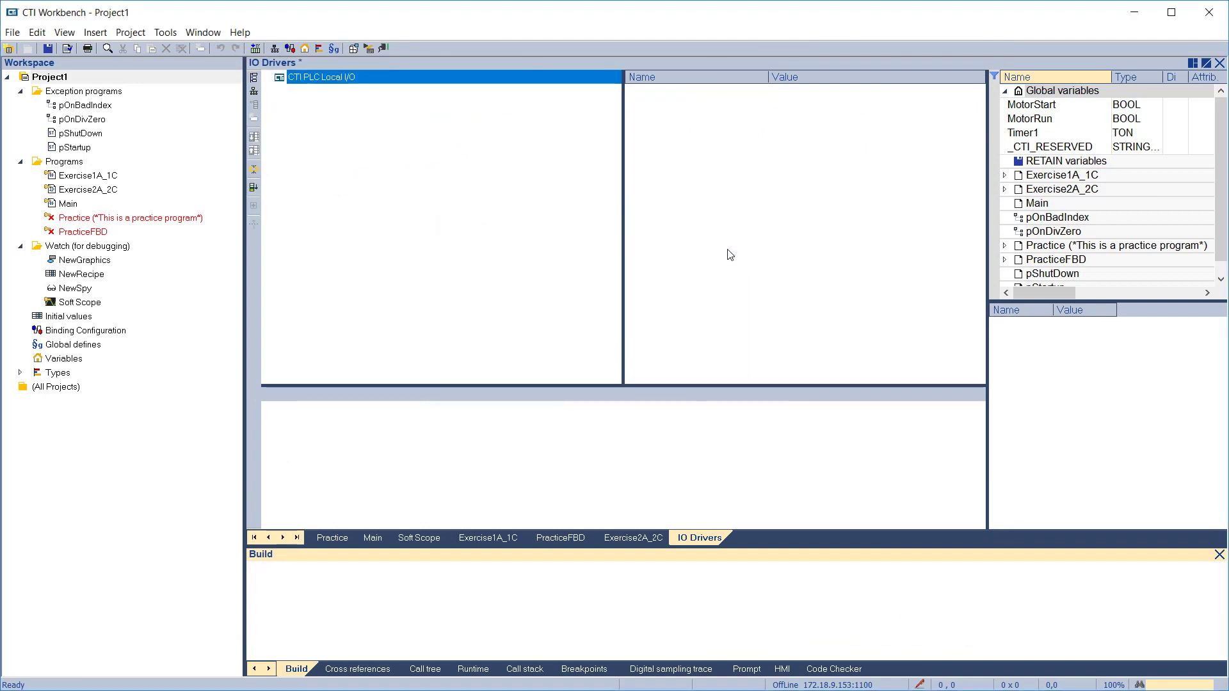
Add a local base with a CTI 2589/A/B 32Pt Universal Digital Input in slot 1, with automatic I/O mappings and new variables without a prefix.
{"action": "left_click", "coordinate": [254, 91]}
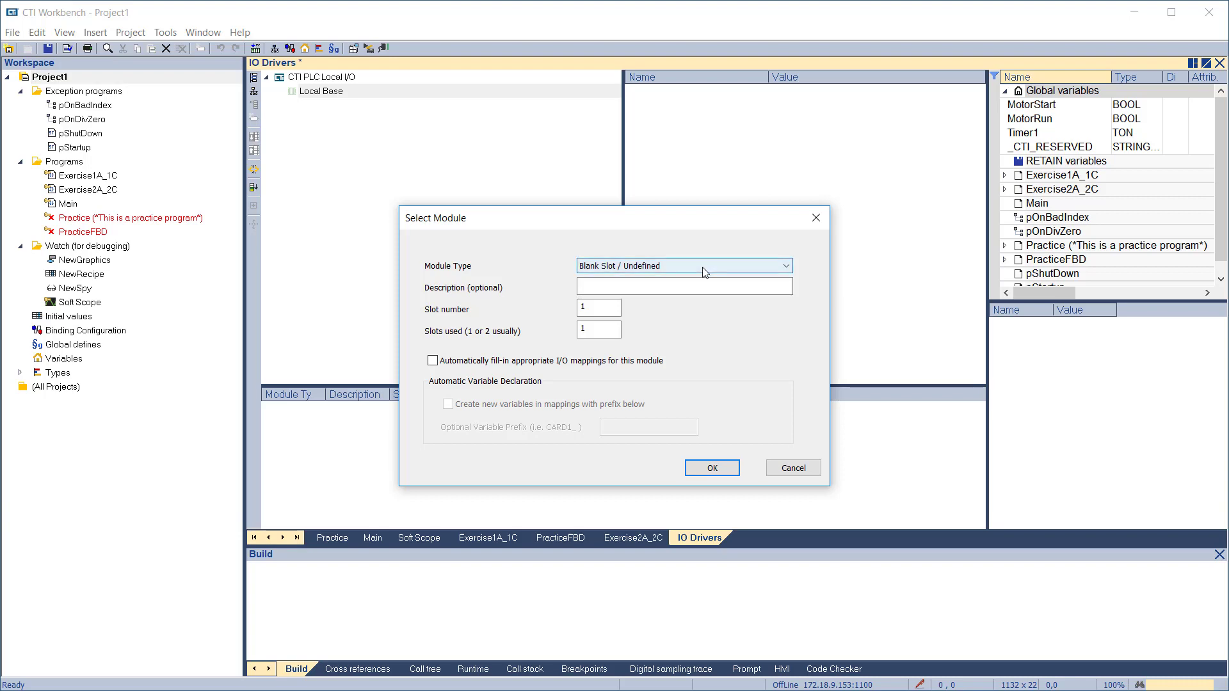
{"action": "left_click", "coordinate": [701, 267]}
{"action": "scroll", "coordinate": [598, 495], "scroll_direction": "down", "scroll_amount": 12}
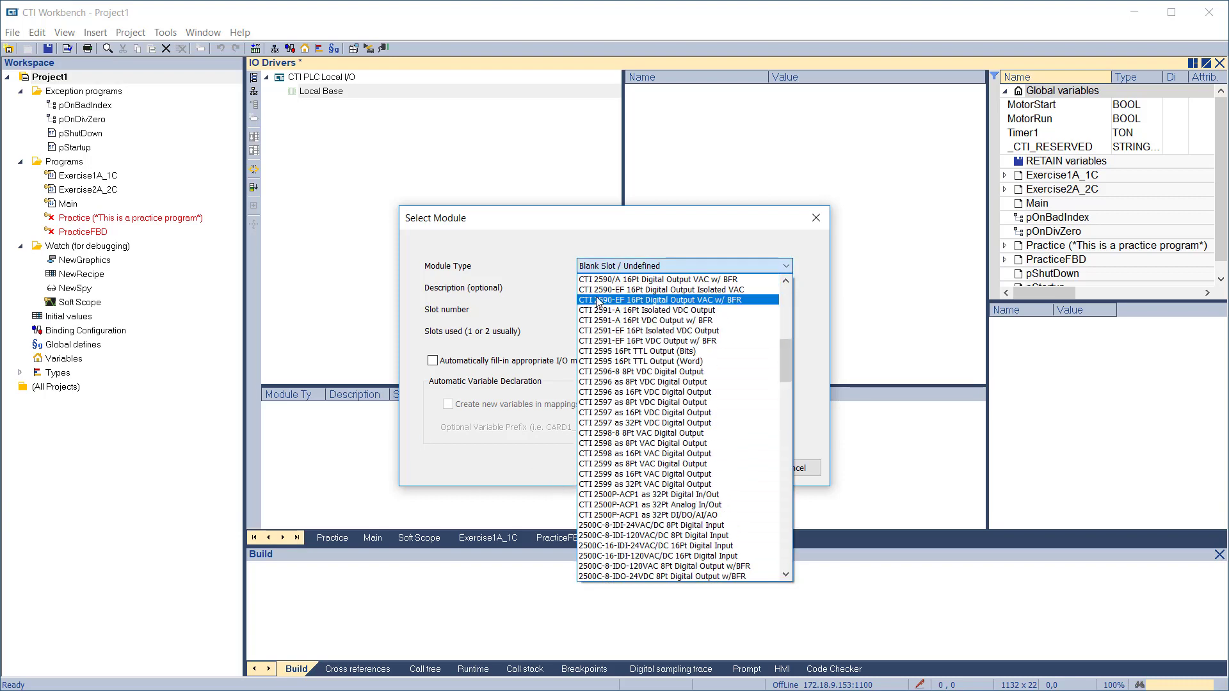
{"action": "scroll", "coordinate": [600, 303], "scroll_direction": "up", "scroll_amount": 2}
{"action": "left_click", "coordinate": [599, 320]}
{"action": "left_click", "coordinate": [434, 362]}
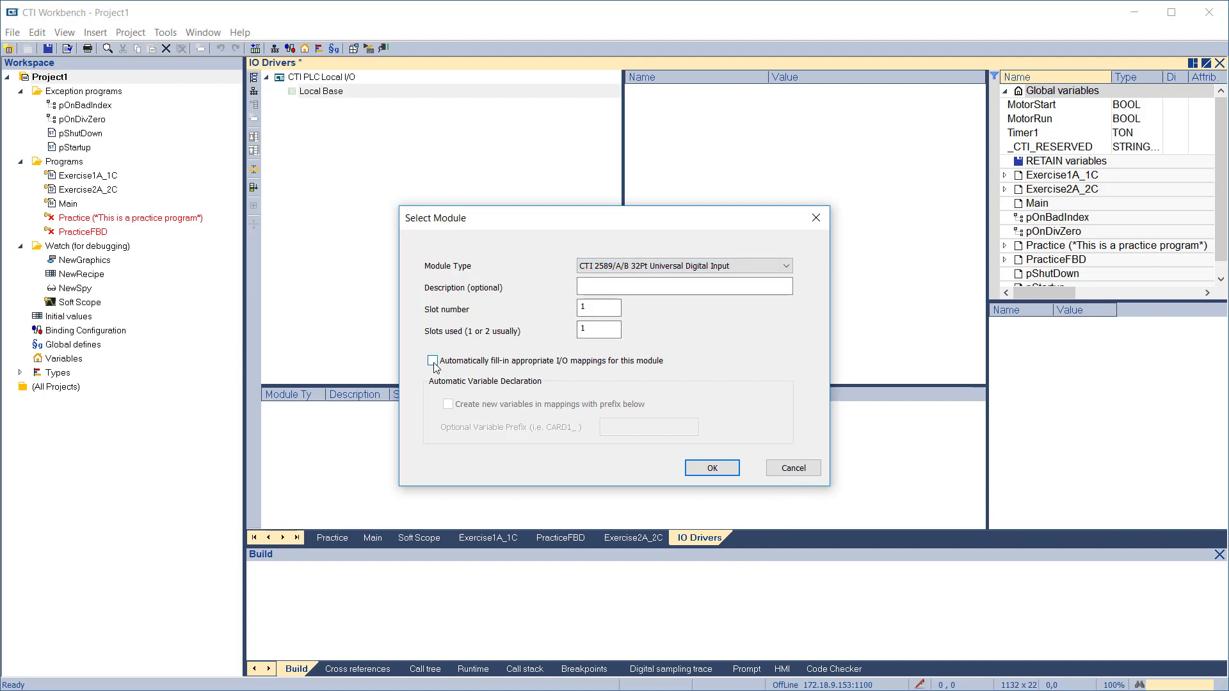
{"action": "left_click", "coordinate": [456, 407]}
{"action": "left_click", "coordinate": [708, 468]}
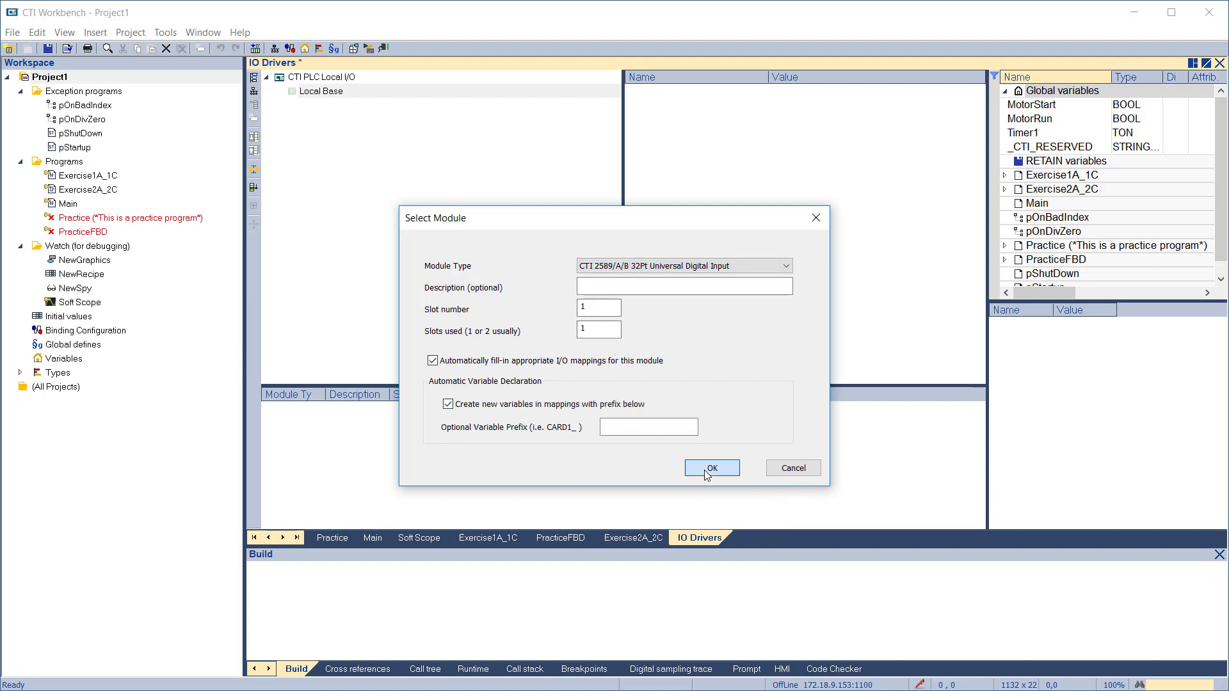
Add a Blank Slot / Undefined module as slot 2 of the Local Base.
{"action": "left_click", "coordinate": [278, 91]}
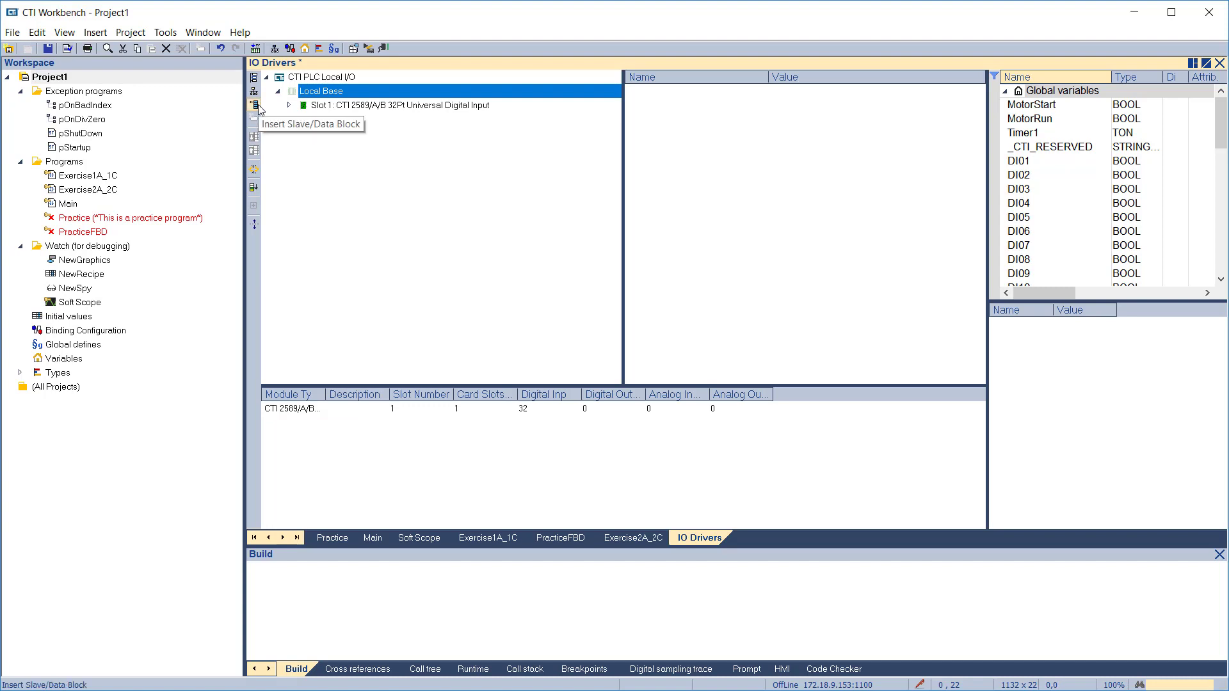
{"action": "left_click", "coordinate": [254, 105]}
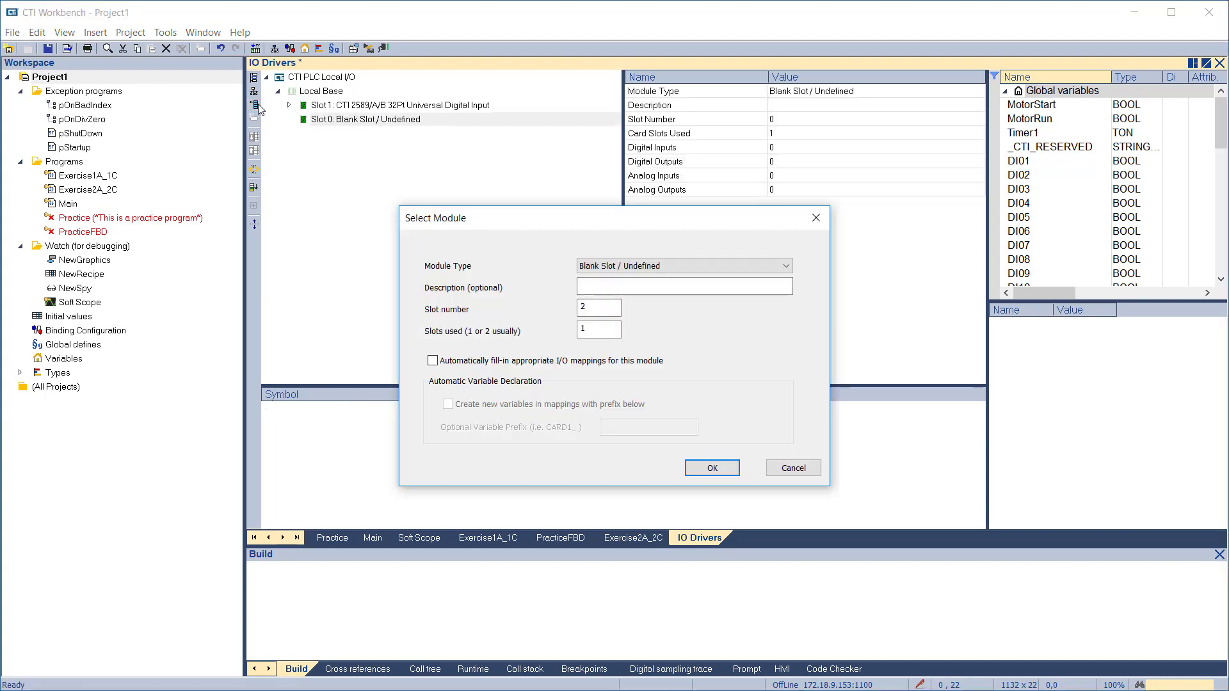
{"action": "left_click", "coordinate": [712, 468]}
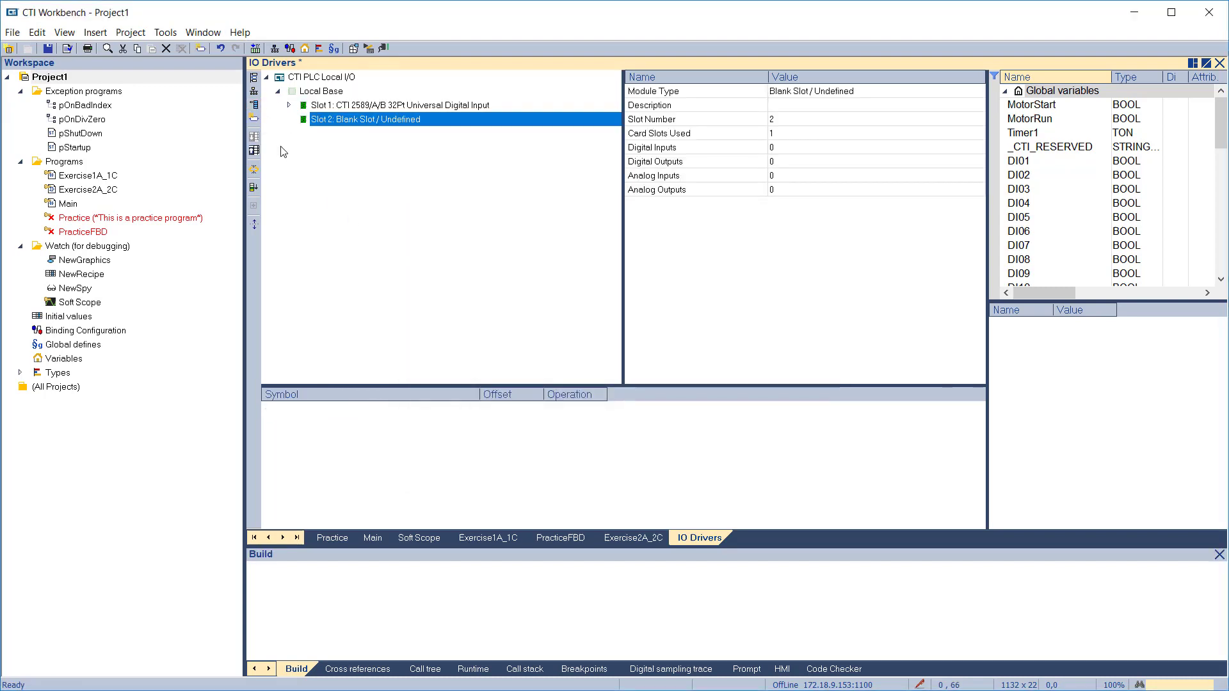
Add a CTI 2597 as 32Pt VDC Digital Output module in slot 3, with automatic I/O mappings and new variables prefixed slot3.
{"action": "left_click", "coordinate": [254, 106]}
{"action": "left_click", "coordinate": [685, 265]}
{"action": "scroll", "coordinate": [656, 473], "scroll_direction": "down", "scroll_amount": 5}
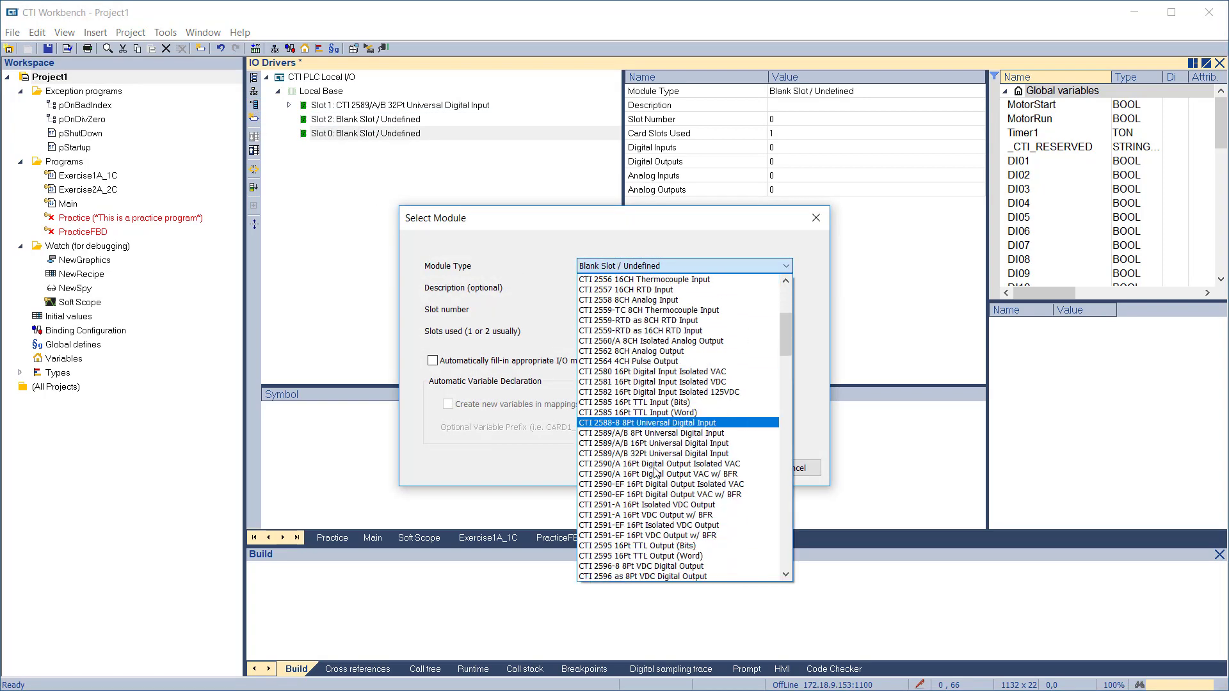
{"action": "scroll", "coordinate": [656, 473], "scroll_direction": "down", "scroll_amount": 7}
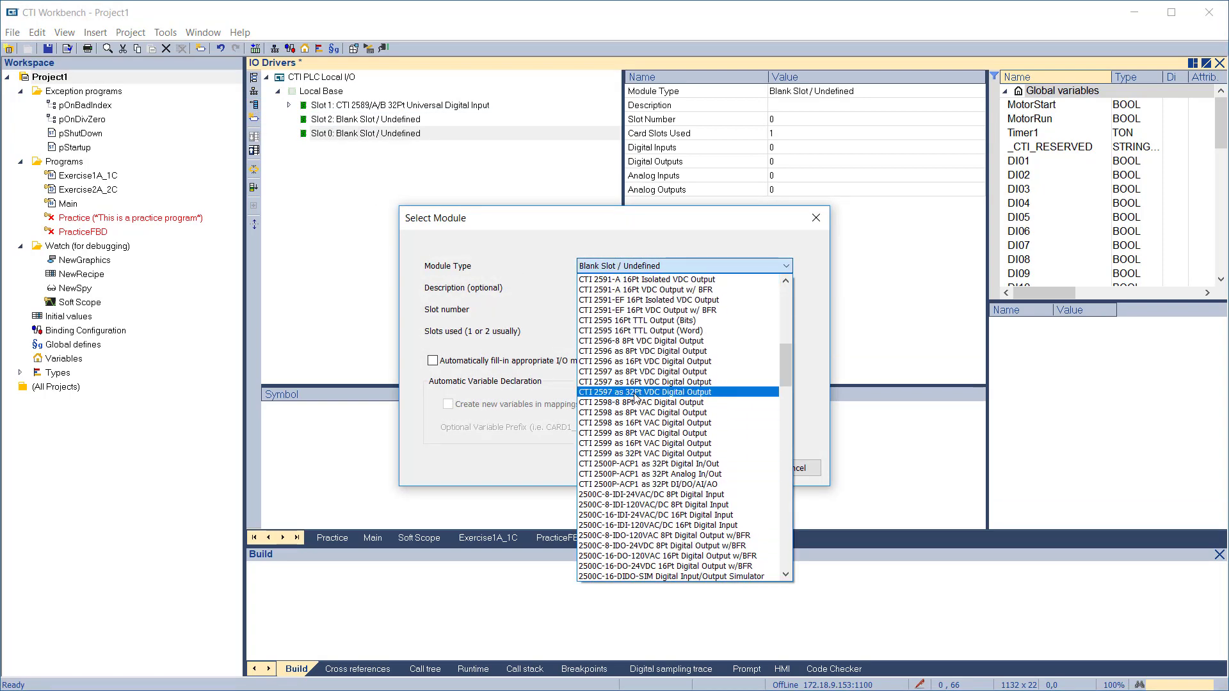
{"action": "left_click", "coordinate": [635, 392]}
{"action": "left_click", "coordinate": [433, 361]}
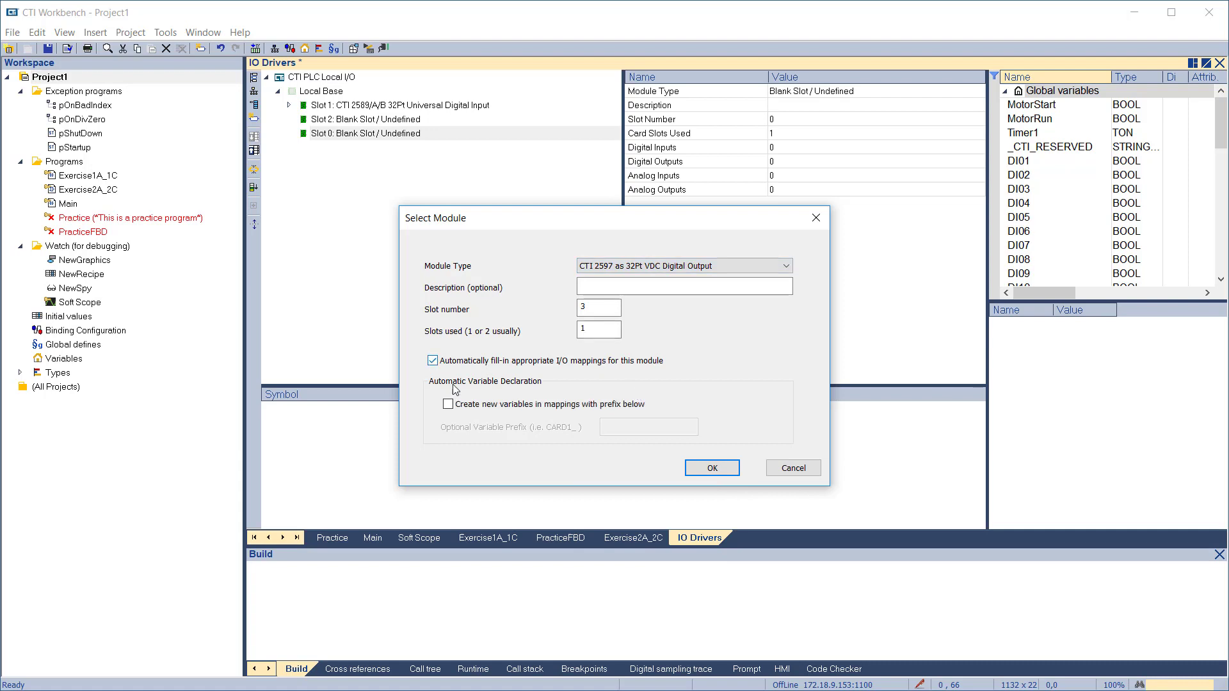
{"action": "left_click", "coordinate": [450, 405]}
{"action": "left_click", "coordinate": [712, 468]}
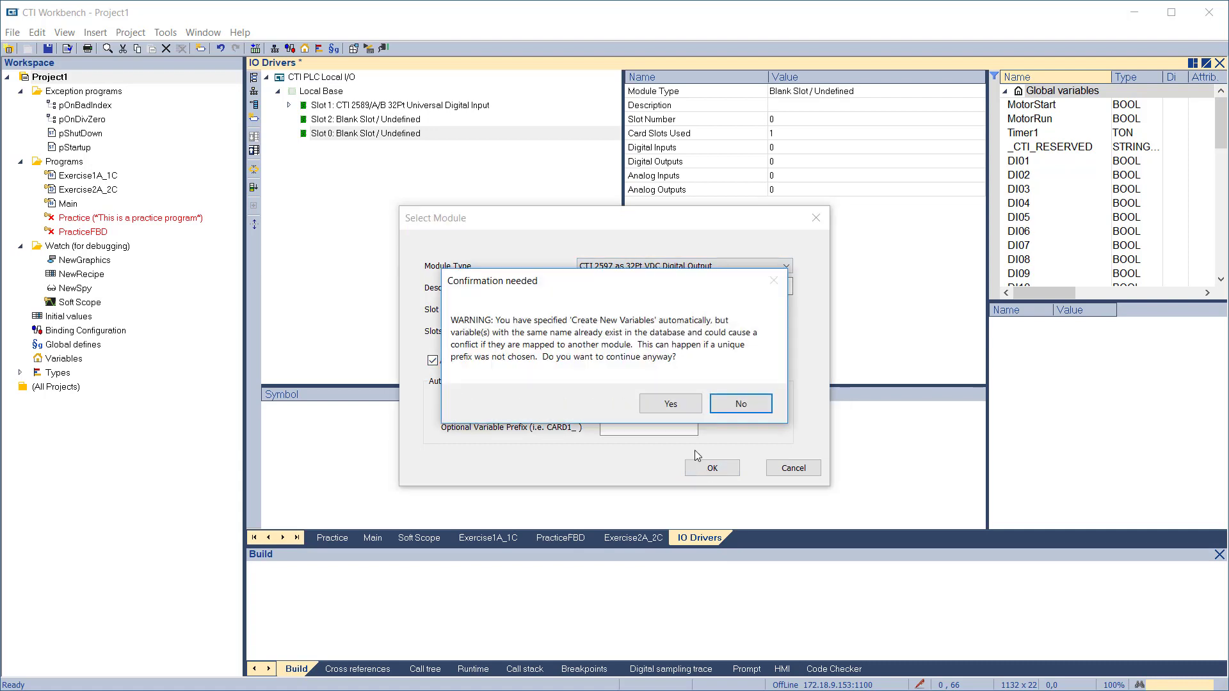
{"action": "left_click", "coordinate": [728, 406]}
{"action": "left_click", "coordinate": [625, 424]}
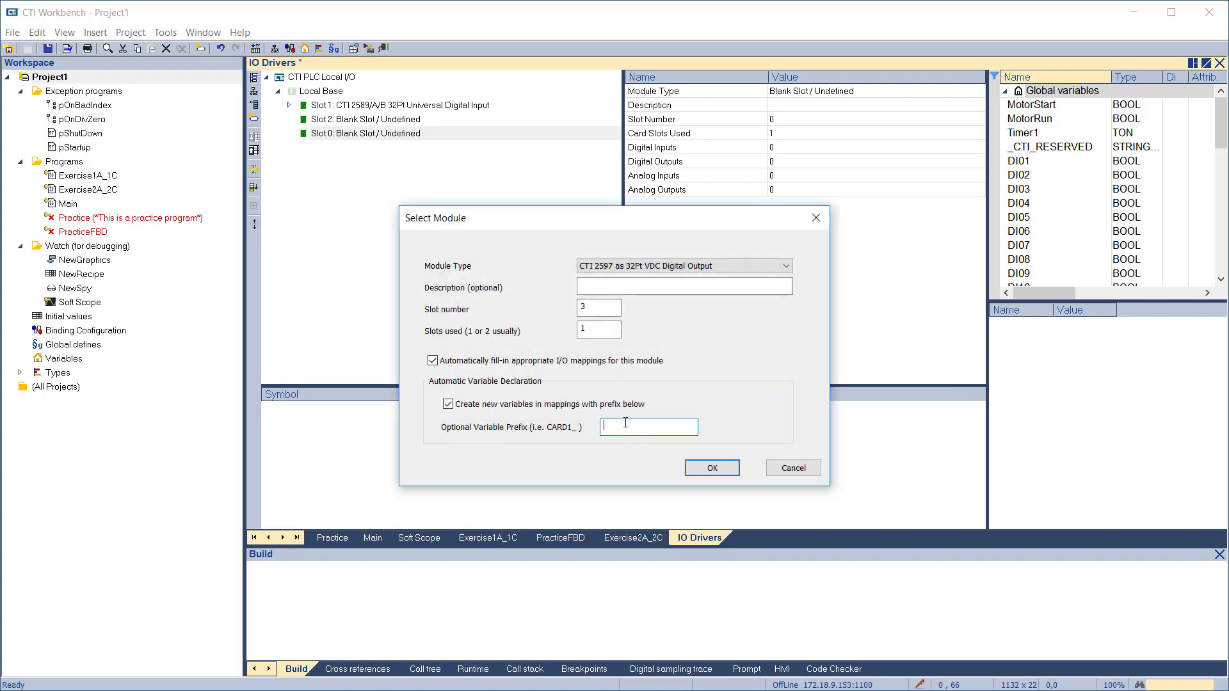
{"action": "type", "text": "slot3"}
{"action": "key", "text": "Return"}
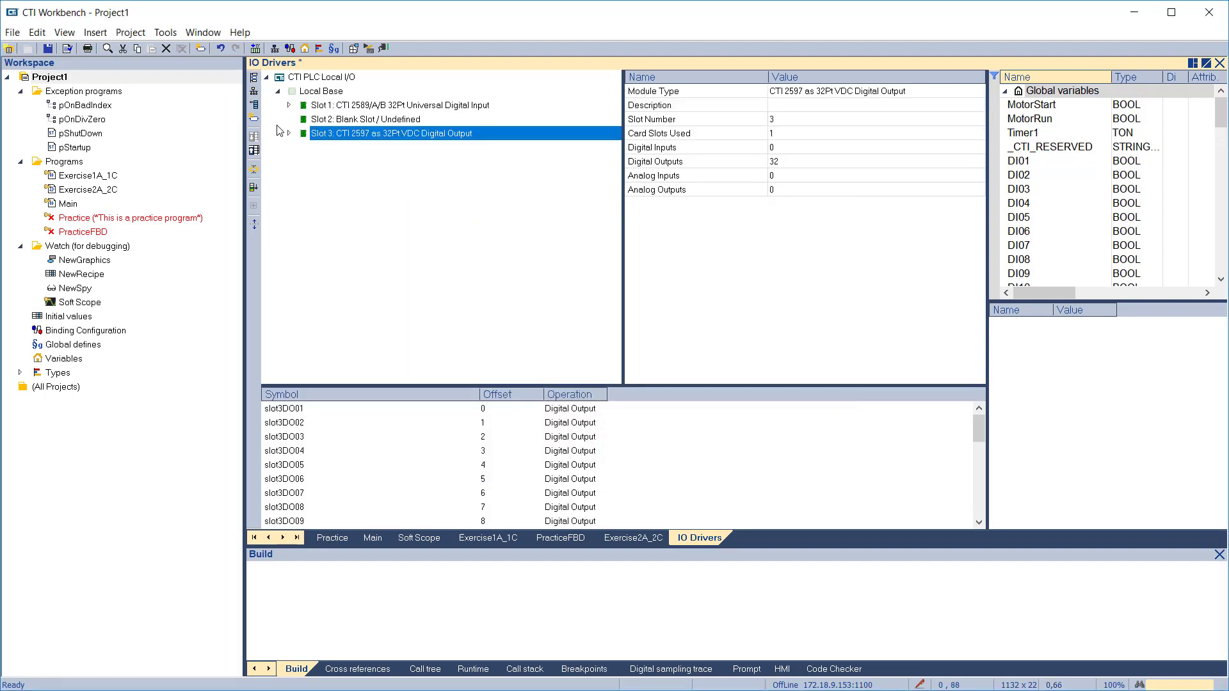
Add slot 4 as a blank slot and a CTI 2558 8CH Analog Input in slot 5, with automatic mappings and new variables prefixed slot5.
{"action": "left_click", "coordinate": [254, 119]}
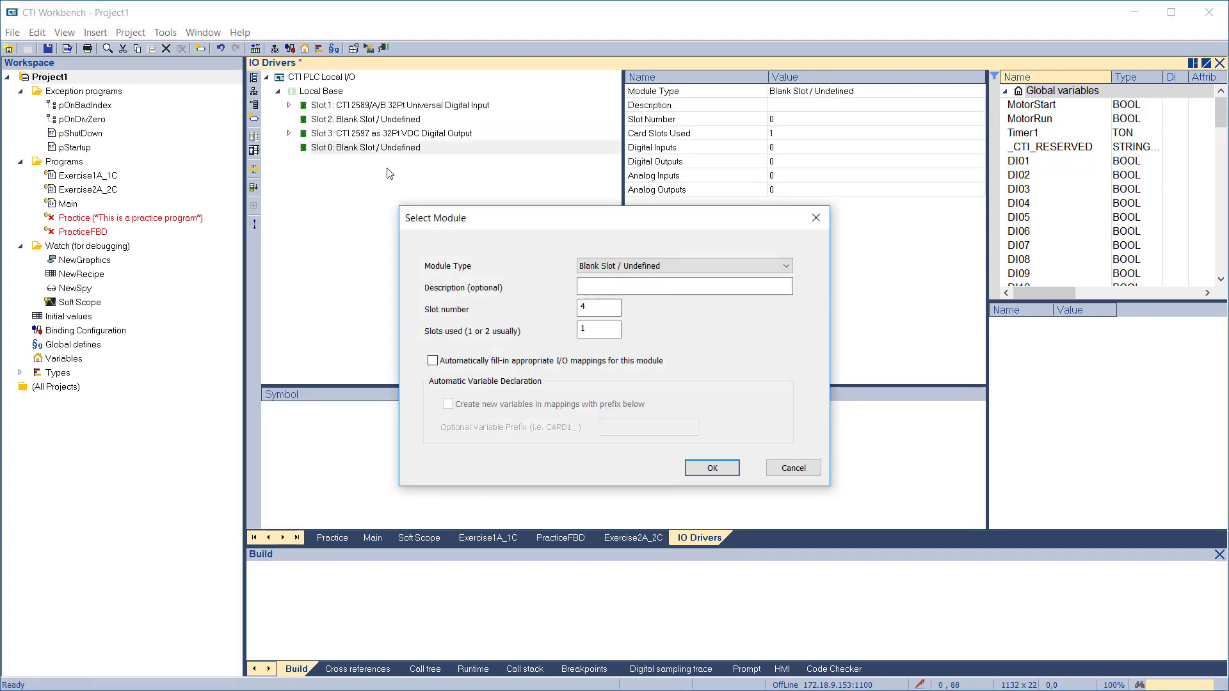
{"action": "left_click", "coordinate": [707, 477]}
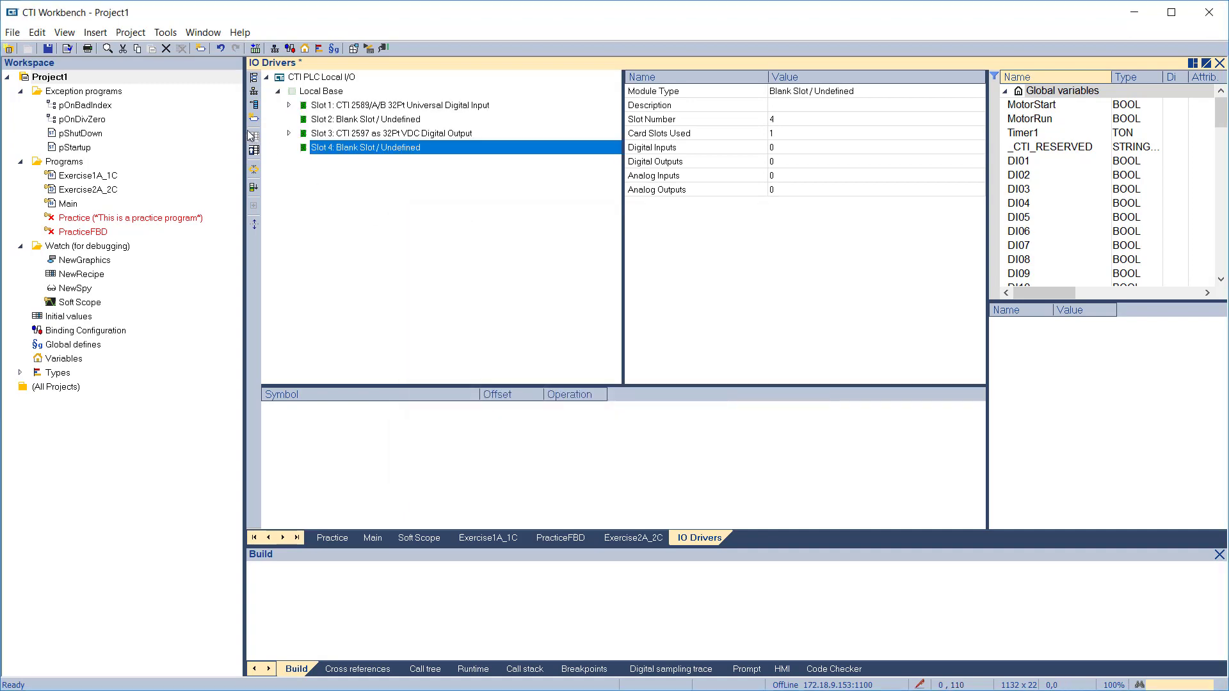
{"action": "left_click", "coordinate": [255, 108]}
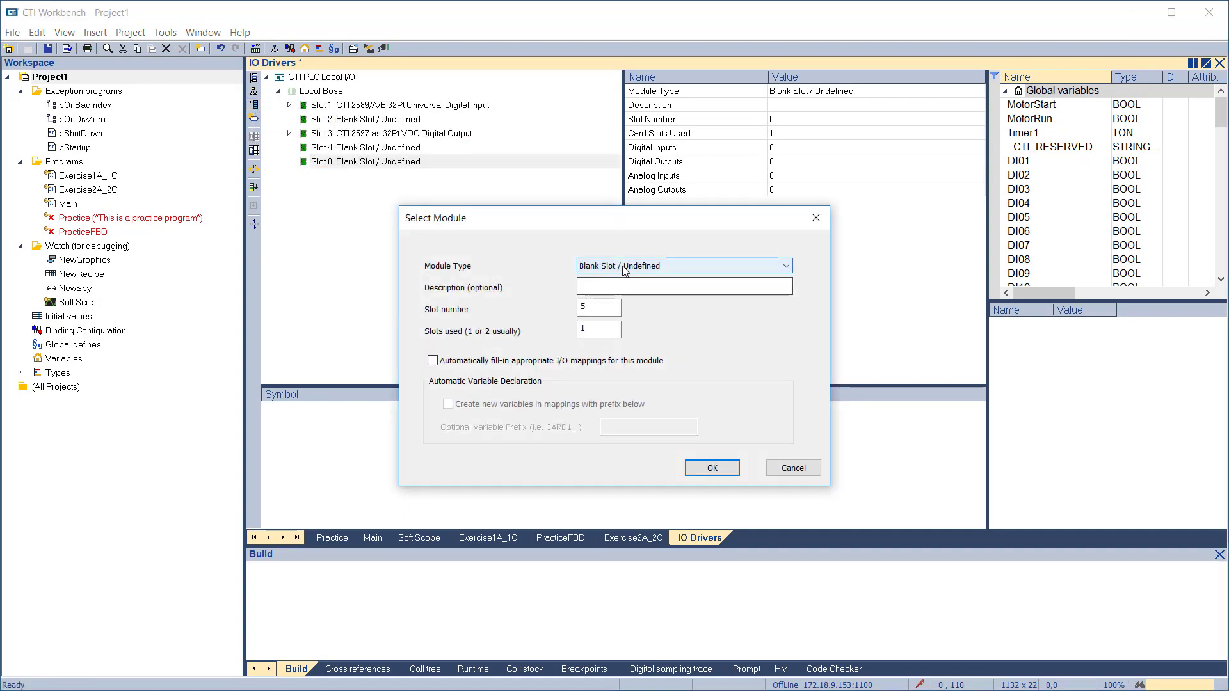
{"action": "left_click", "coordinate": [626, 267]}
{"action": "left_click", "coordinate": [632, 475]}
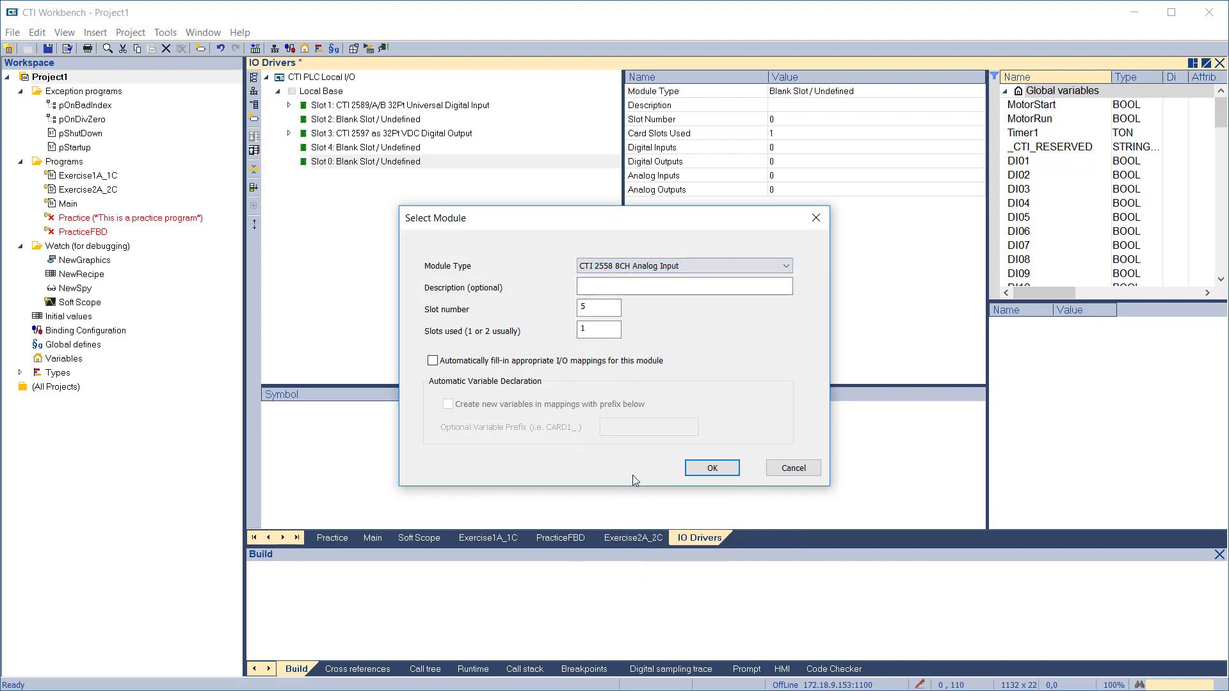
{"action": "left_click", "coordinate": [431, 361]}
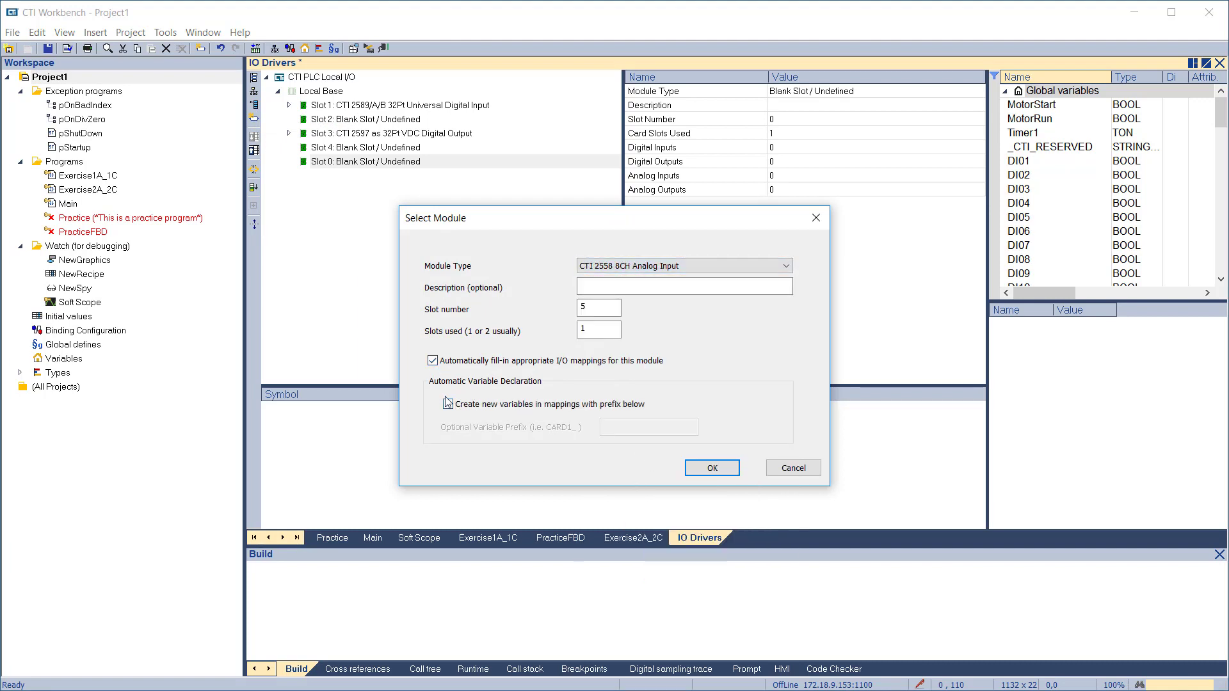
{"action": "left_click", "coordinate": [448, 404]}
{"action": "left_click", "coordinate": [620, 428]}
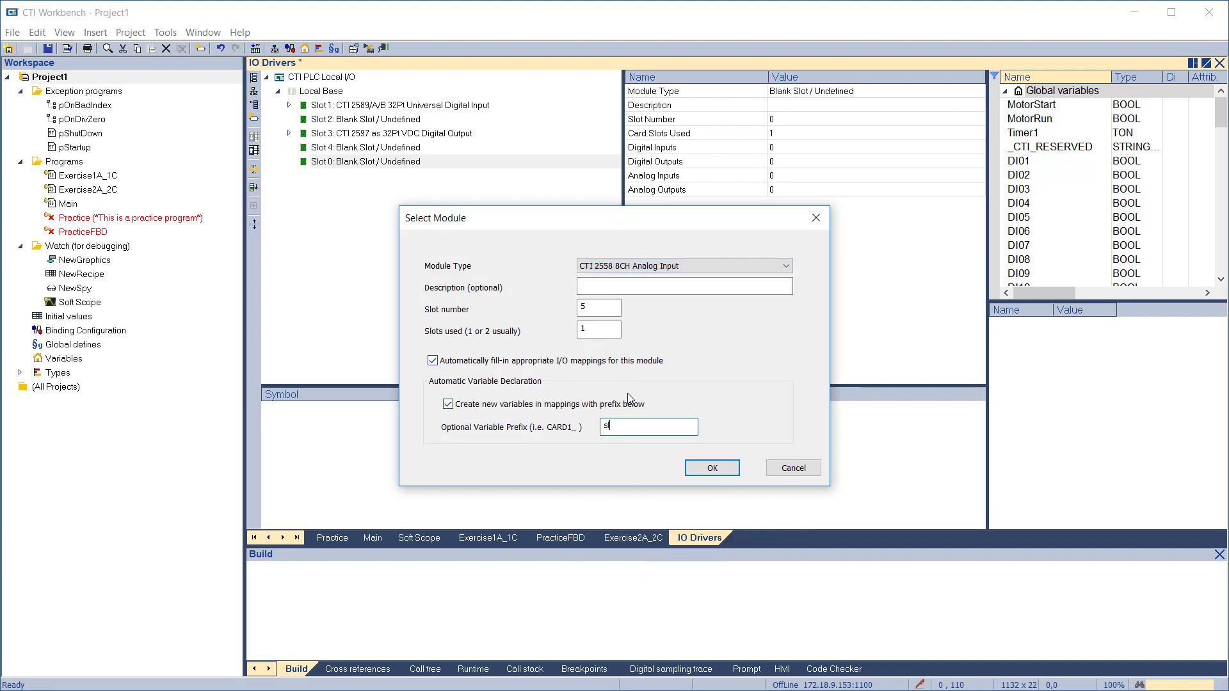
{"action": "key", "text": "Return"}
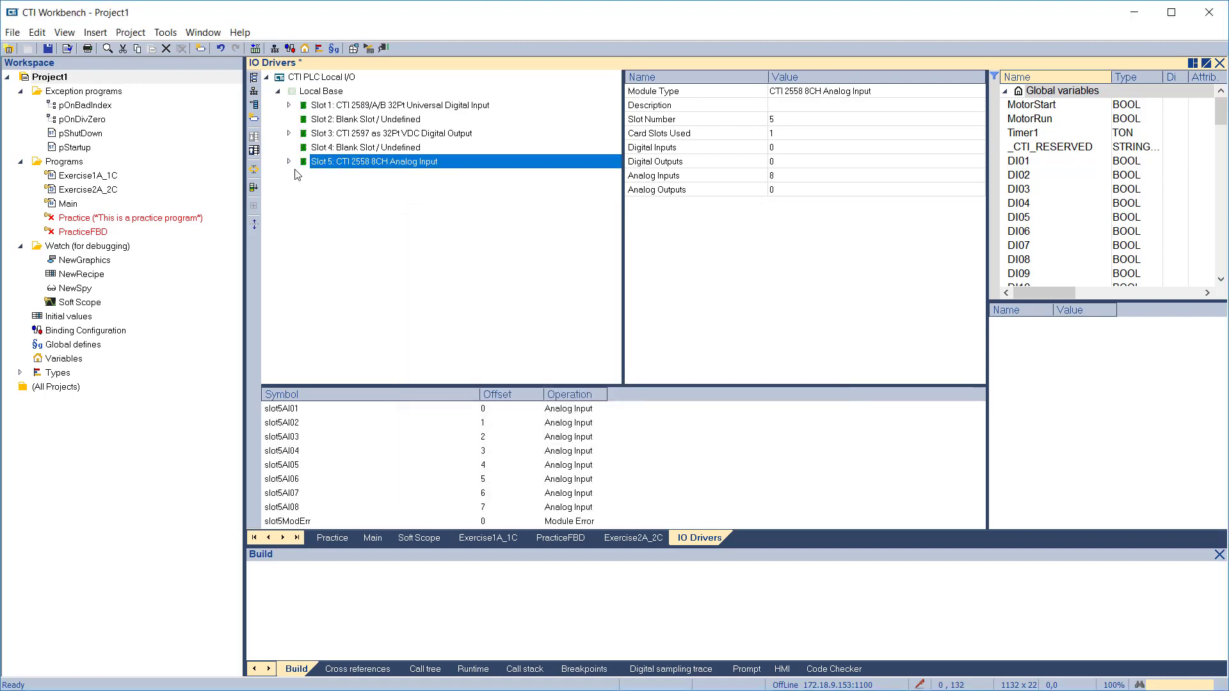
Add a CTI 2558 8CH Analog Input in slot 6 of the Local Base, with automatic I/O mappings and new variables prefixed slot6.
{"action": "left_click", "coordinate": [255, 109]}
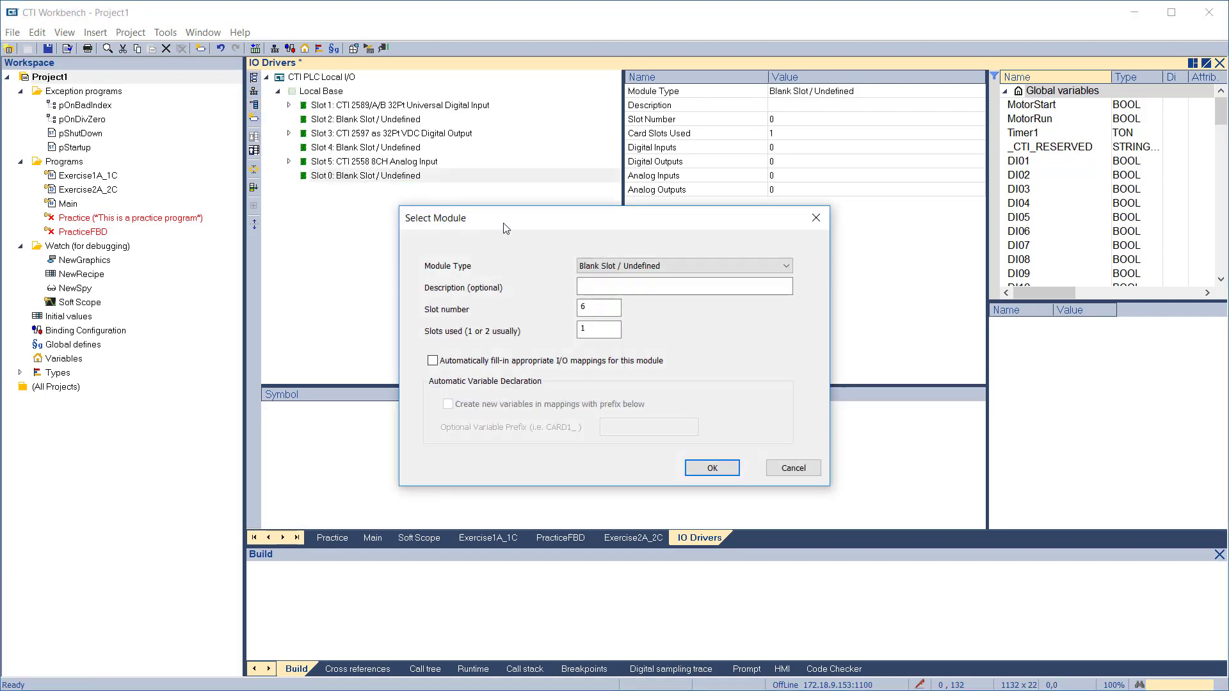
{"action": "left_click", "coordinate": [677, 268]}
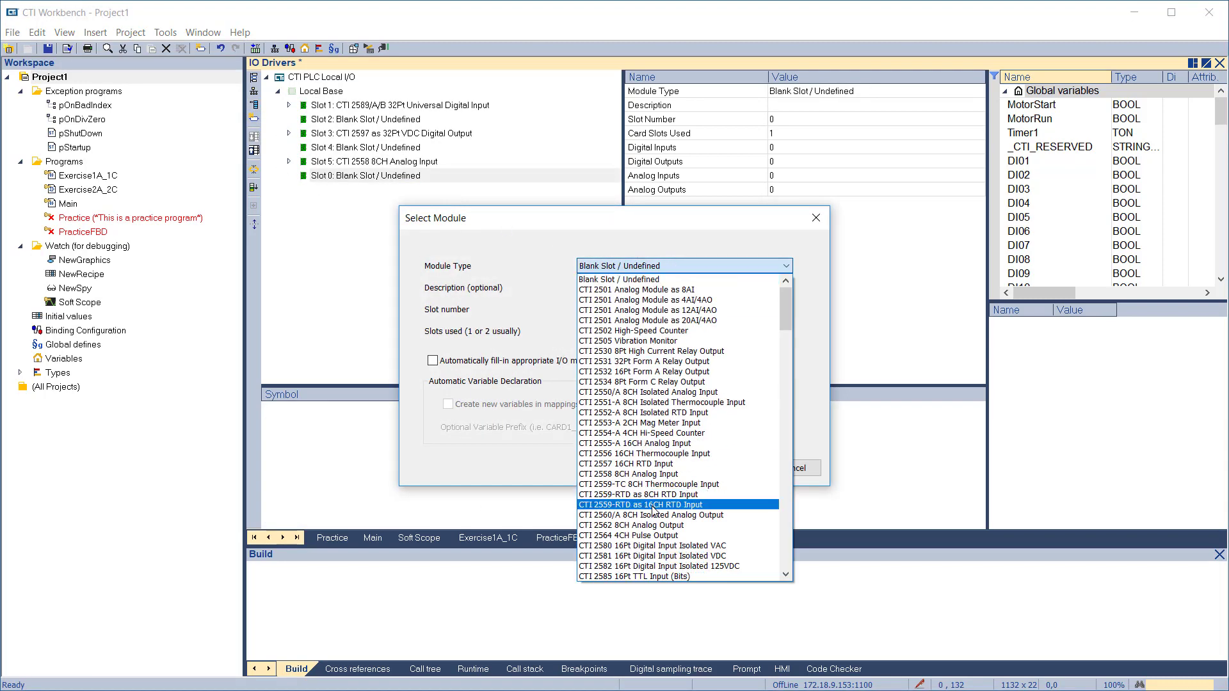
{"action": "left_click", "coordinate": [637, 474]}
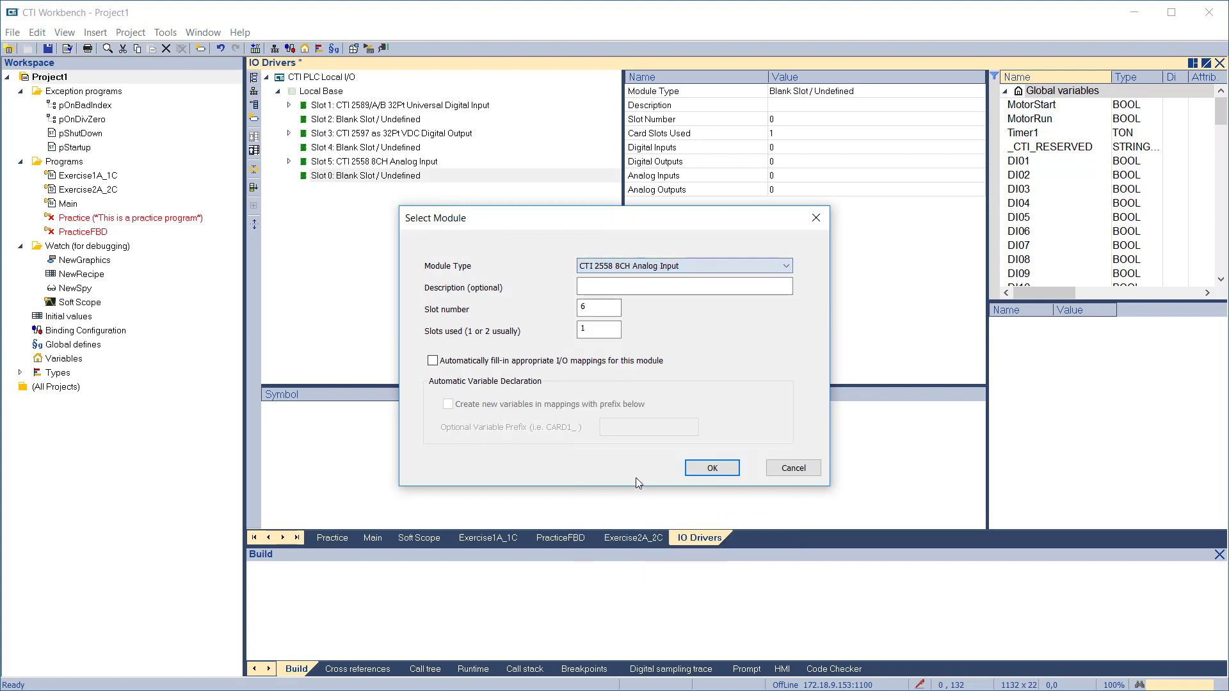
{"action": "left_click", "coordinate": [433, 361]}
{"action": "left_click", "coordinate": [449, 404]}
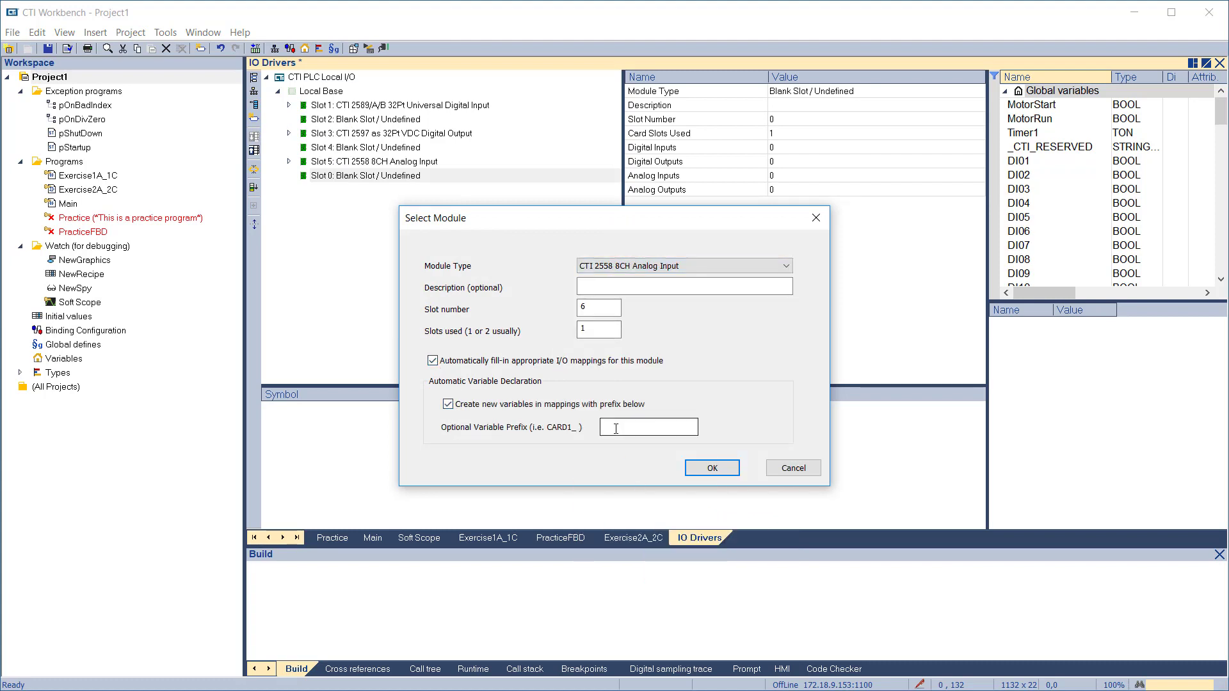
{"action": "type", "text": "slot6"}
{"action": "key", "text": "Return"}
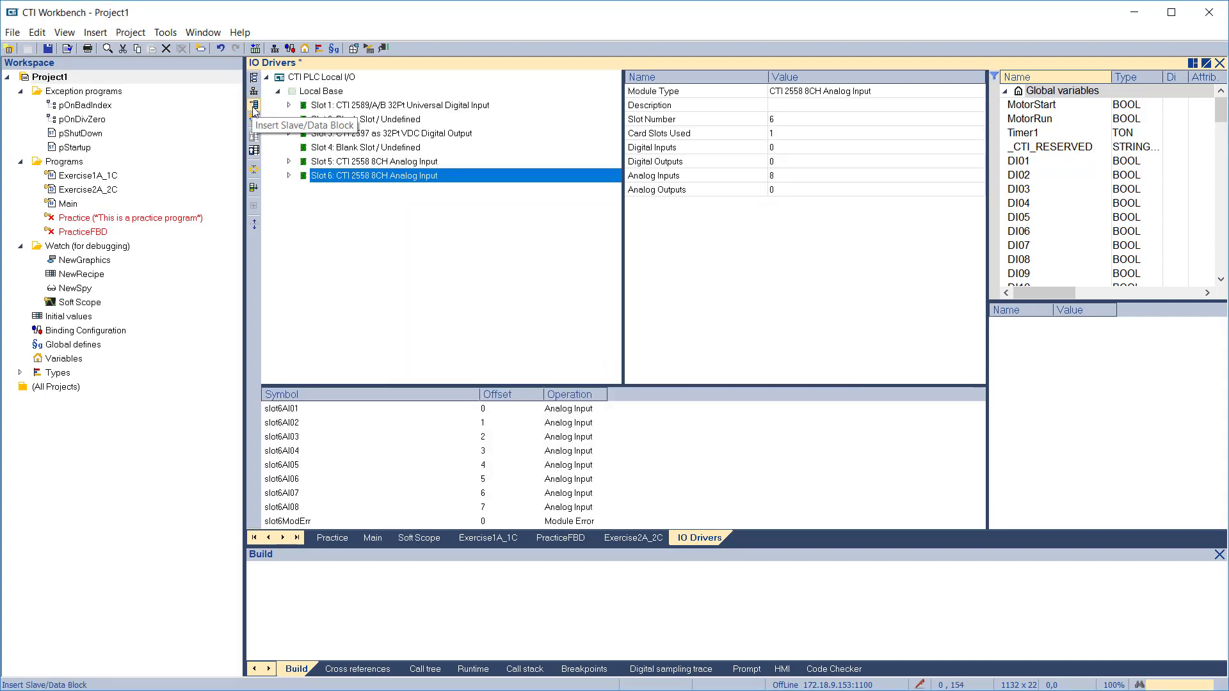
Add a CTI 2562 8CH Analog Output in slot 7, with automatic I/O mappings and new variables prefixed slot7.
{"action": "left_click", "coordinate": [255, 135]}
{"action": "left_click", "coordinate": [686, 264]}
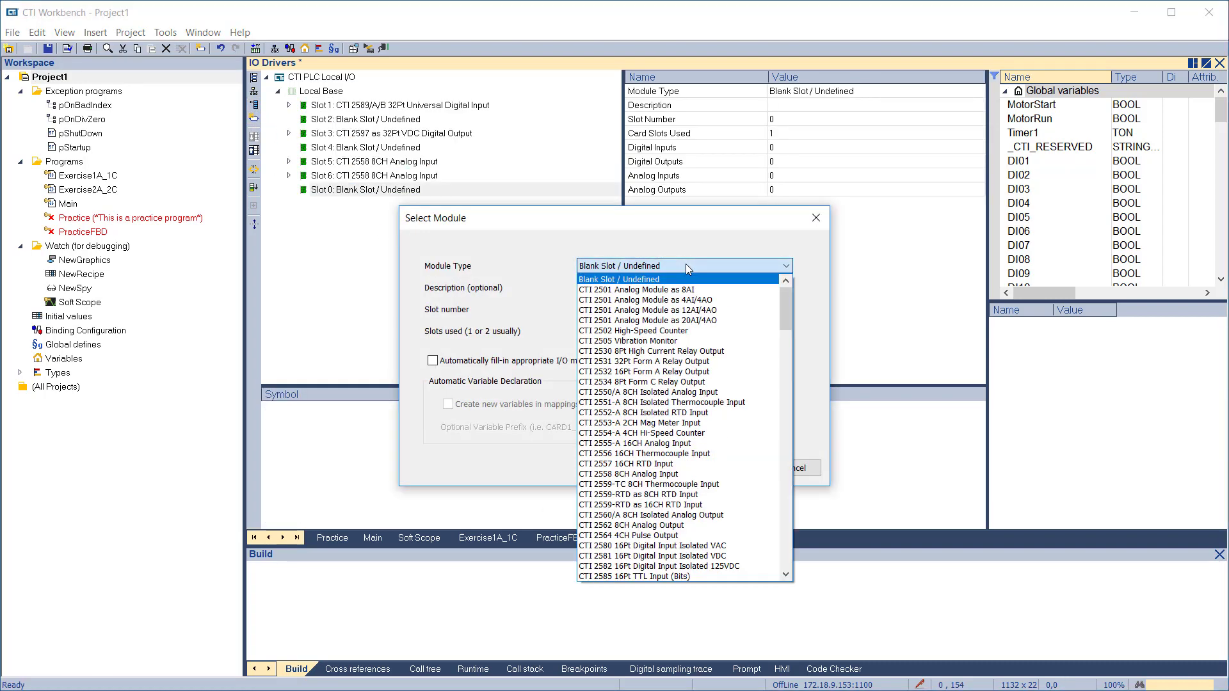
{"action": "left_click", "coordinate": [651, 525]}
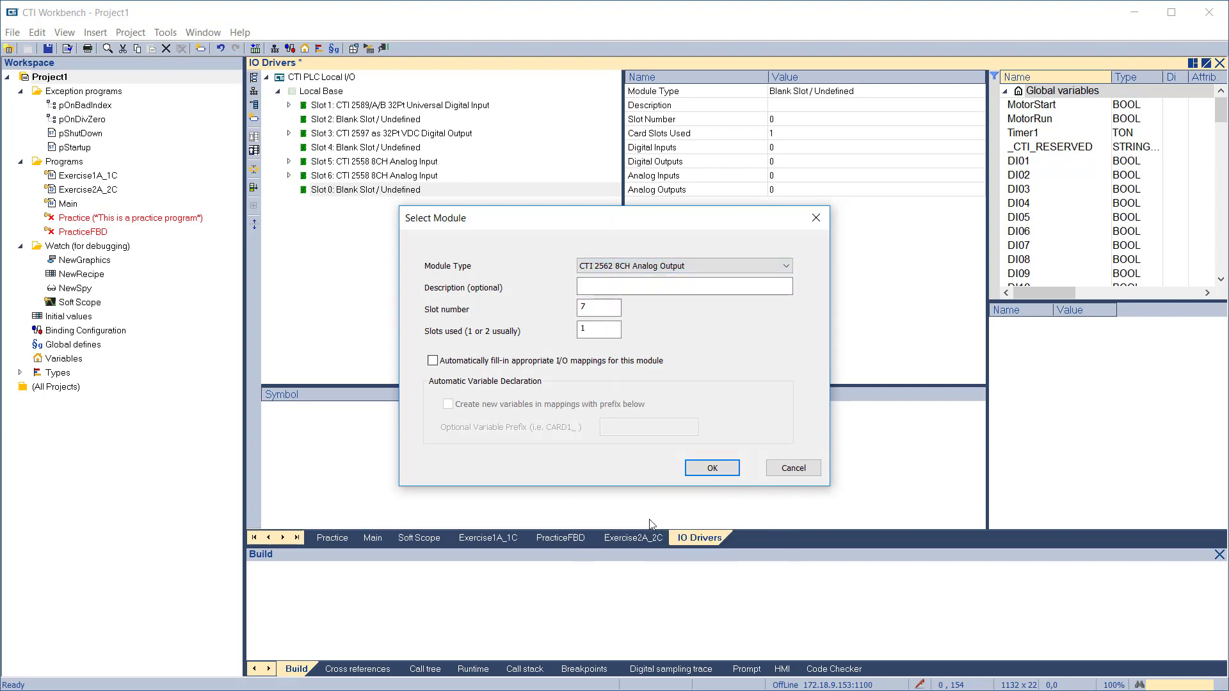
{"action": "left_click", "coordinate": [433, 361]}
{"action": "left_click", "coordinate": [678, 427]}
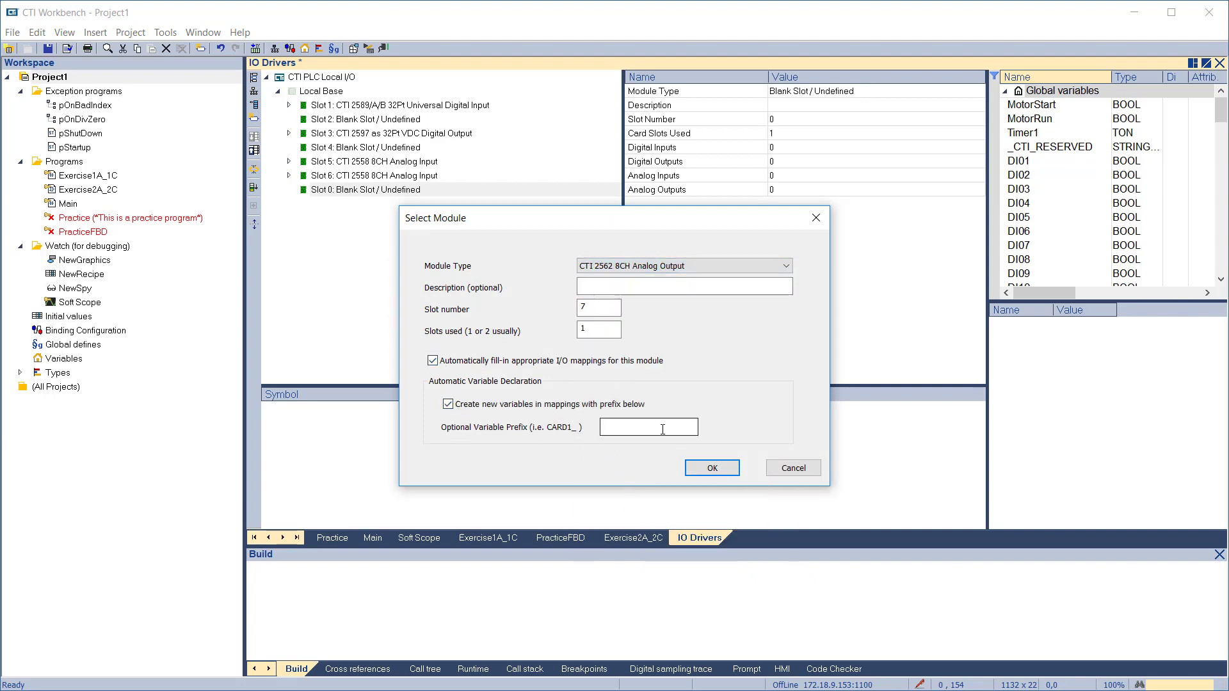
{"action": "key", "text": "Return"}
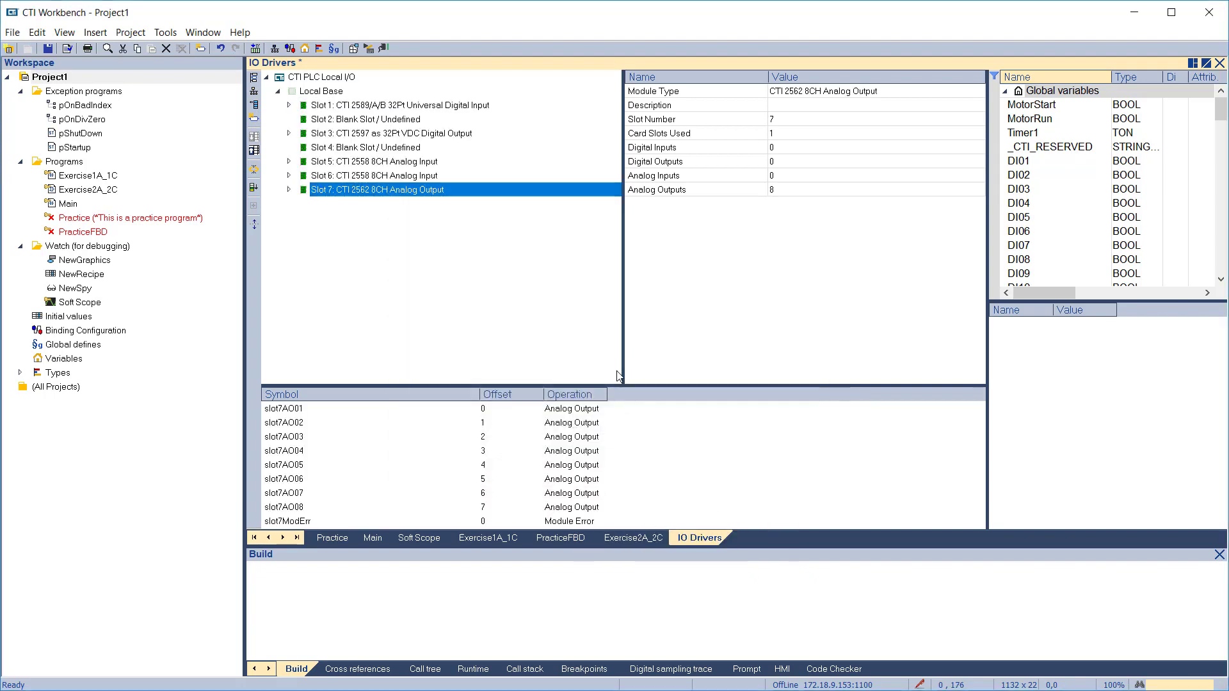
Add a CTI 2501 Analog Module as 8AI in slot 8, with automatic I/O mappings and new variables prefixed slot8.
{"action": "left_click", "coordinate": [254, 105]}
{"action": "left_click", "coordinate": [612, 267]}
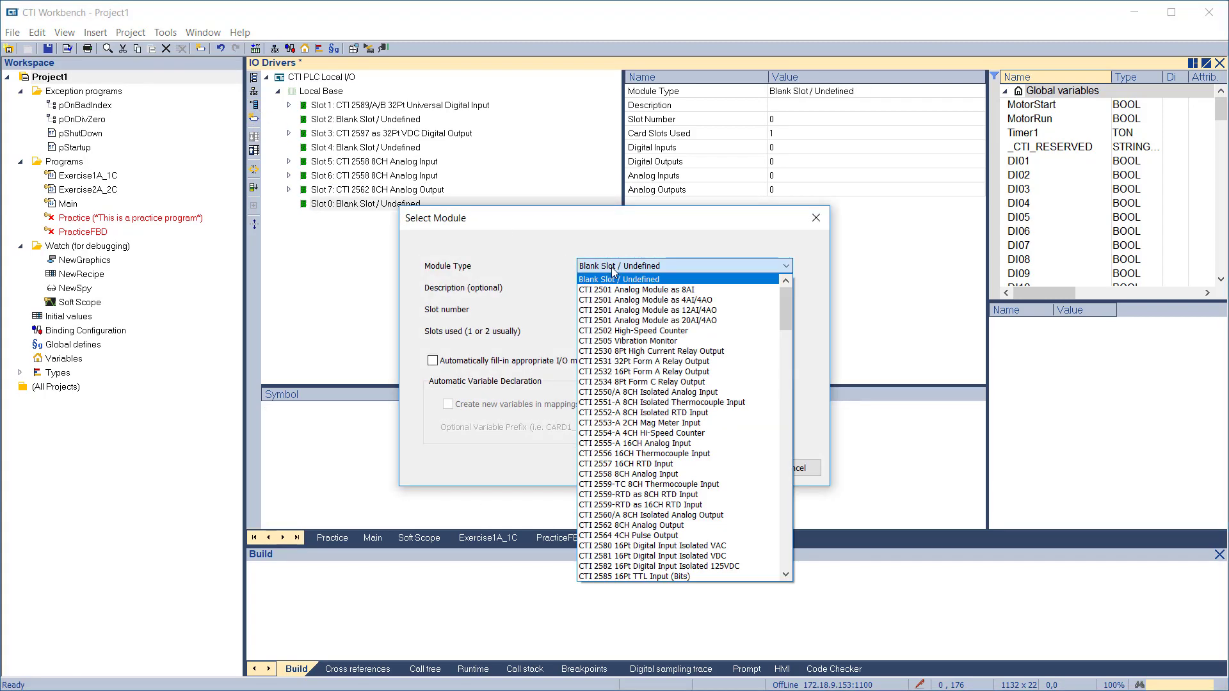
{"action": "left_click", "coordinate": [621, 289]}
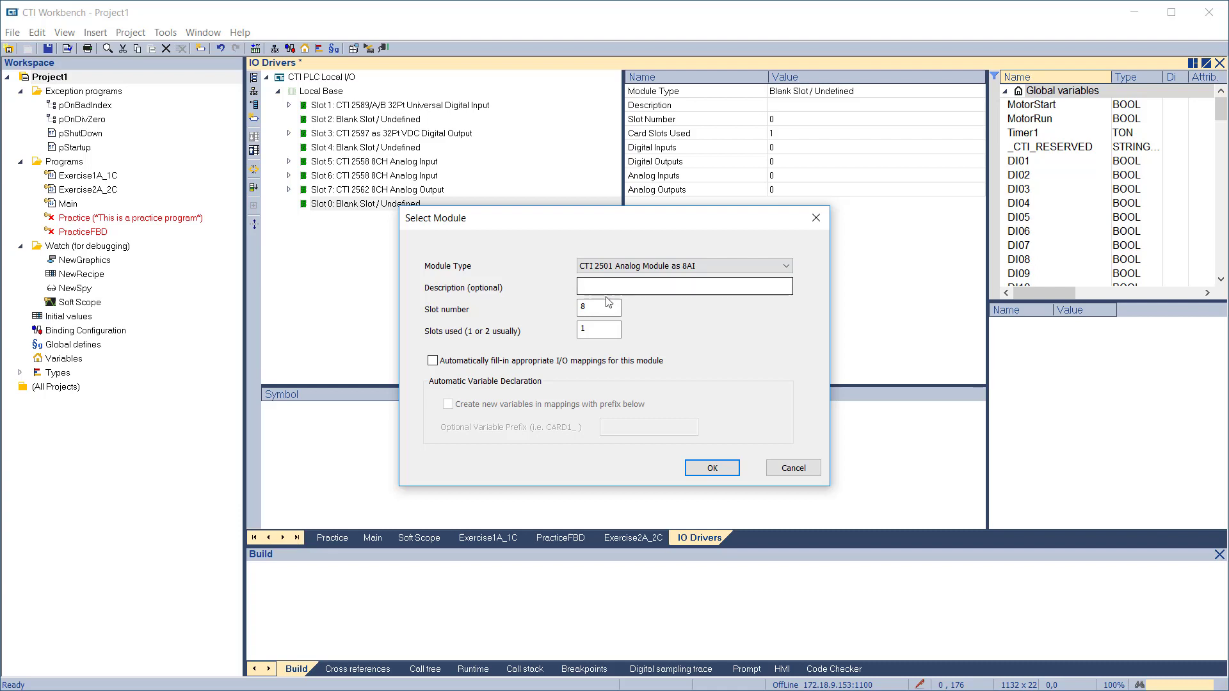
{"action": "left_click", "coordinate": [433, 361]}
{"action": "left_click", "coordinate": [448, 405]}
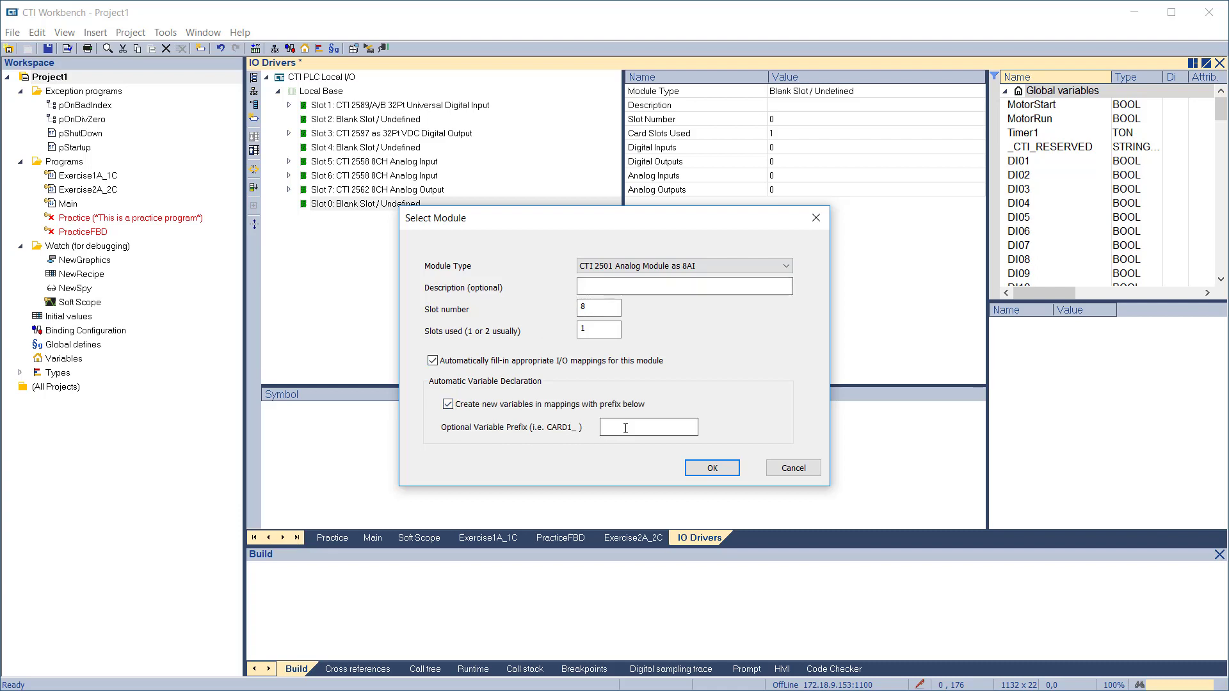
{"action": "type", "text": "slot8"}
{"action": "key", "text": "Return"}
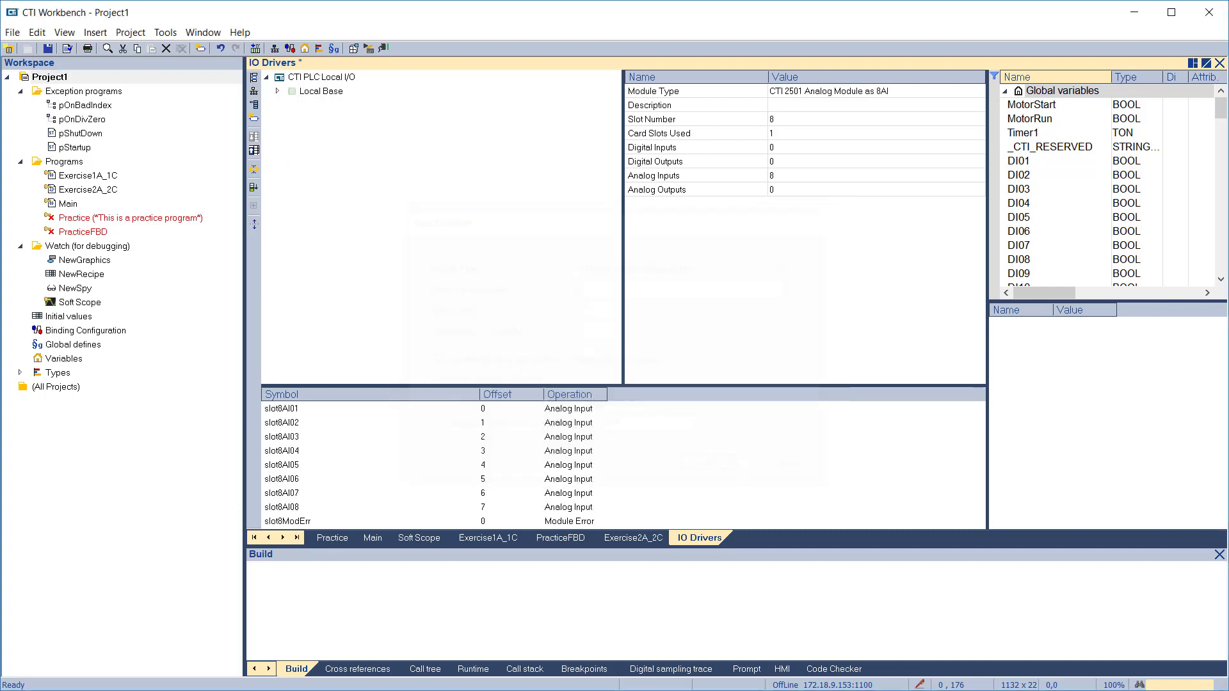
Examine the mapped I/O points of the Local Base modules in slots 1, 3, 7 and 8.
{"action": "left_click", "coordinate": [290, 106]}
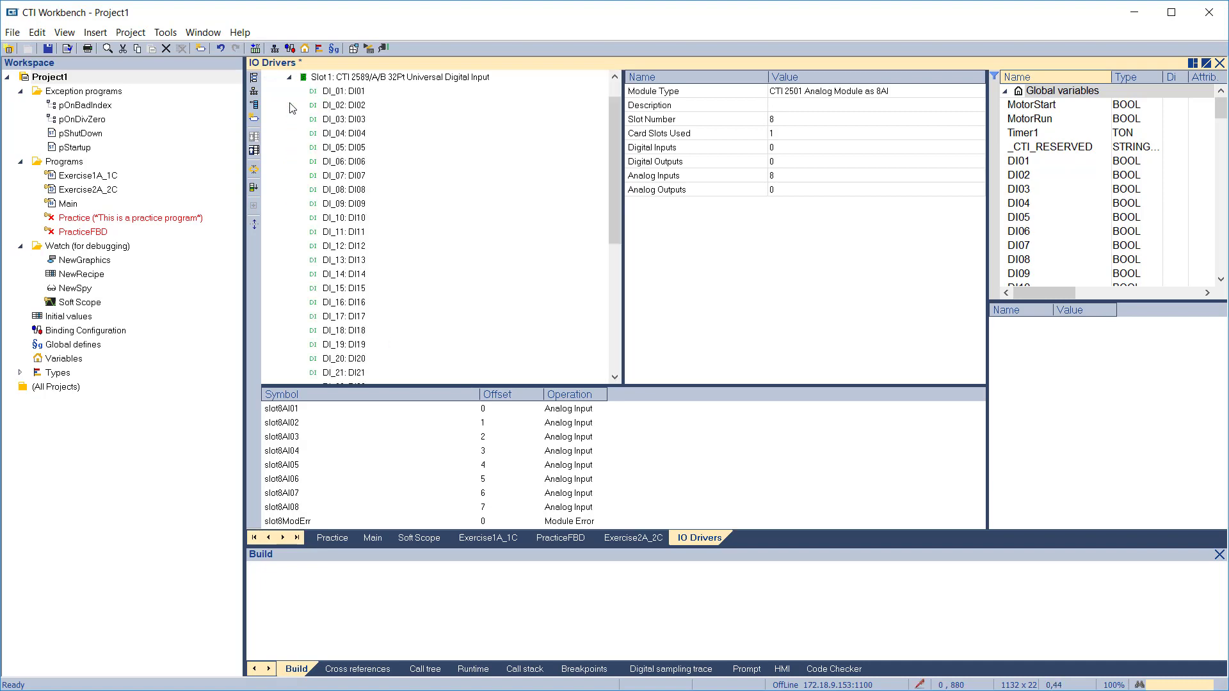
{"action": "left_click", "coordinate": [289, 77]}
{"action": "left_click", "coordinate": [289, 134]}
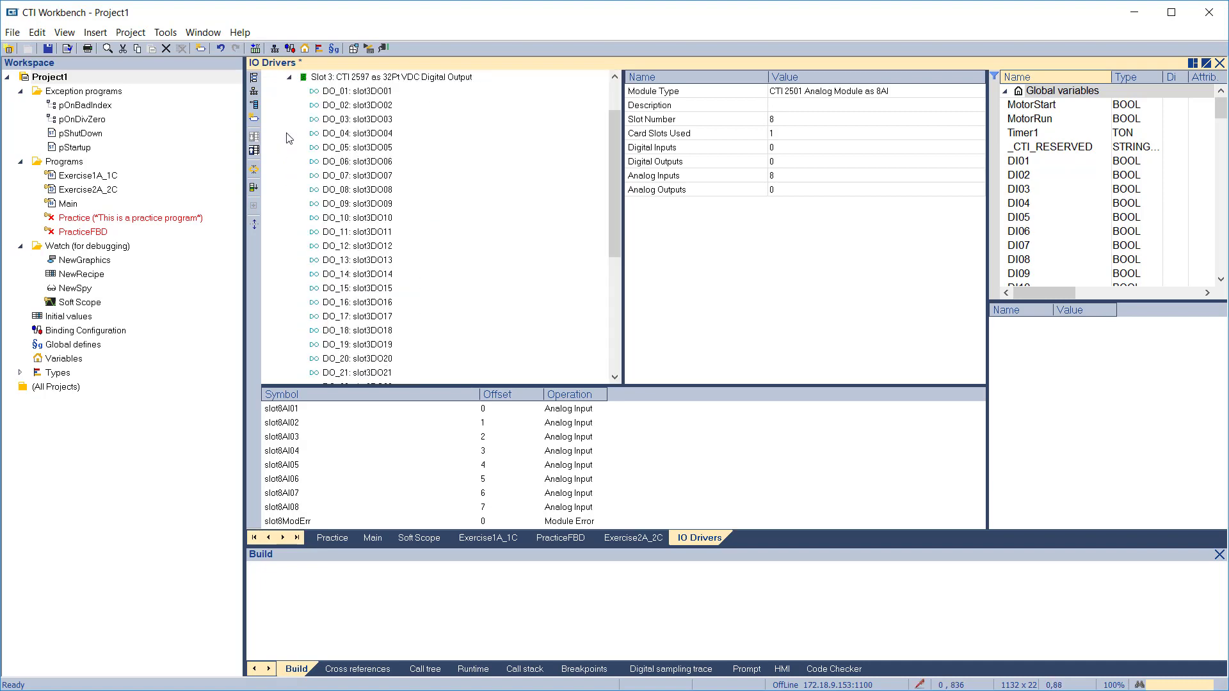
{"action": "left_click", "coordinate": [289, 77]}
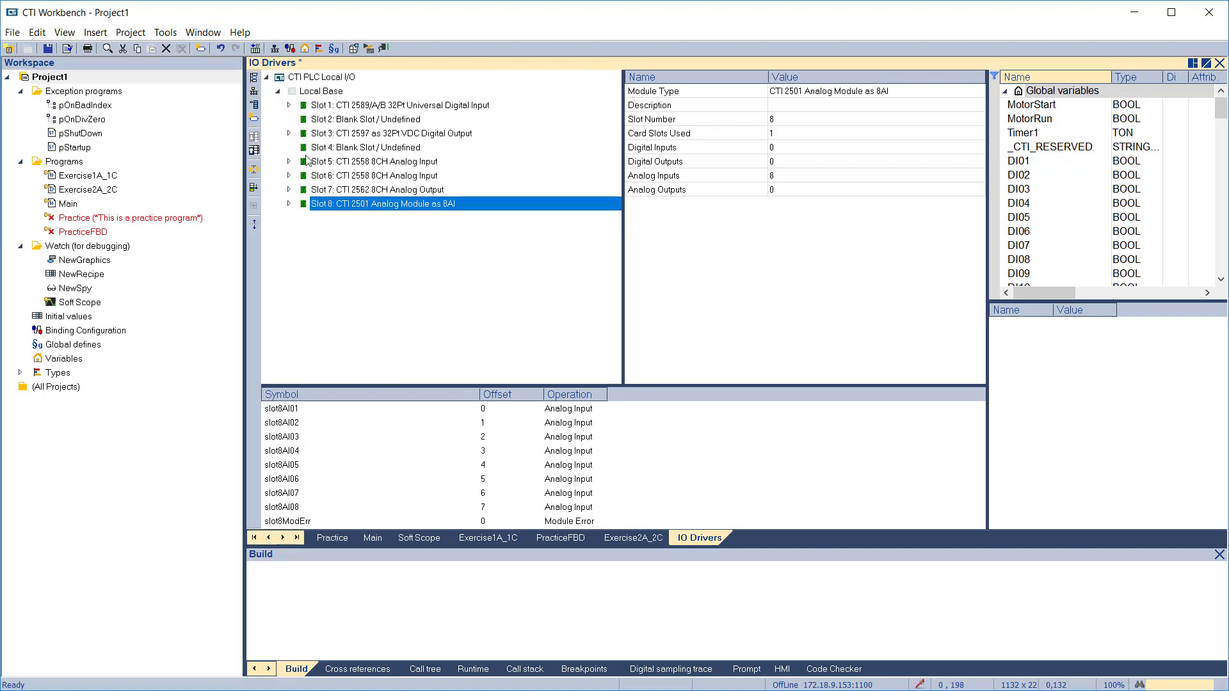
{"action": "left_click", "coordinate": [288, 190]}
{"action": "left_click", "coordinate": [288, 191]}
{"action": "left_click", "coordinate": [289, 204]}
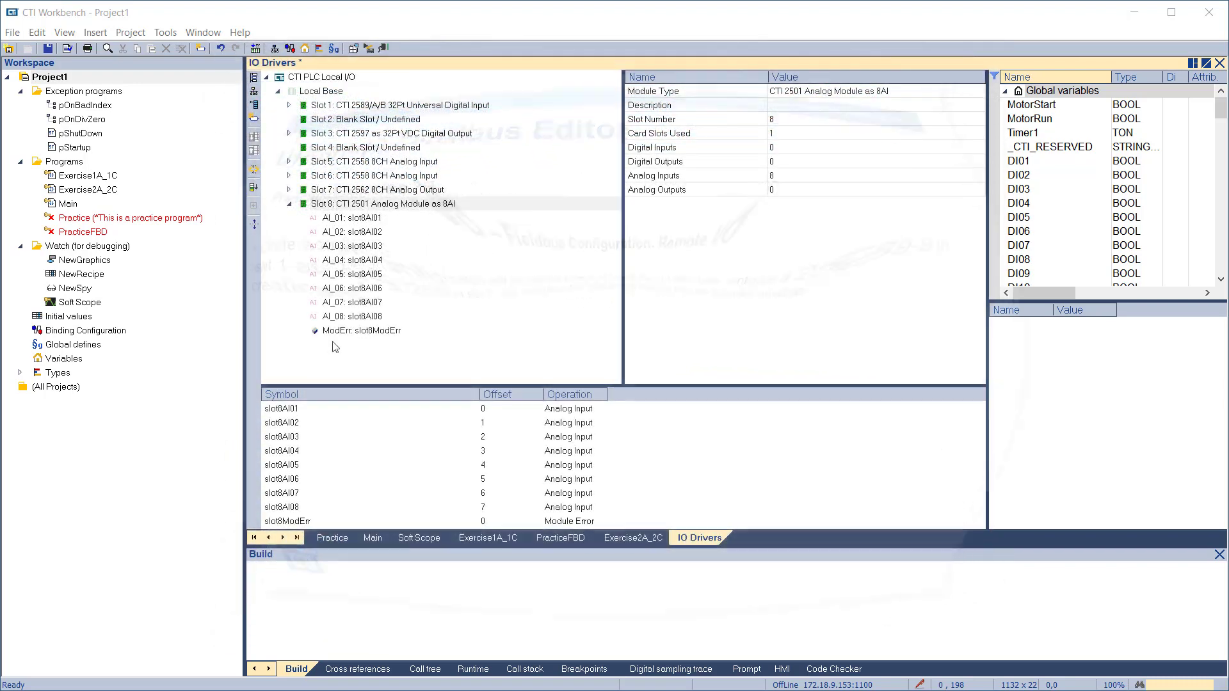
Collapse the CTI PLC Local I/O tree and add a CTI PLC Remote I/O configuration.
{"action": "left_click", "coordinate": [267, 78]}
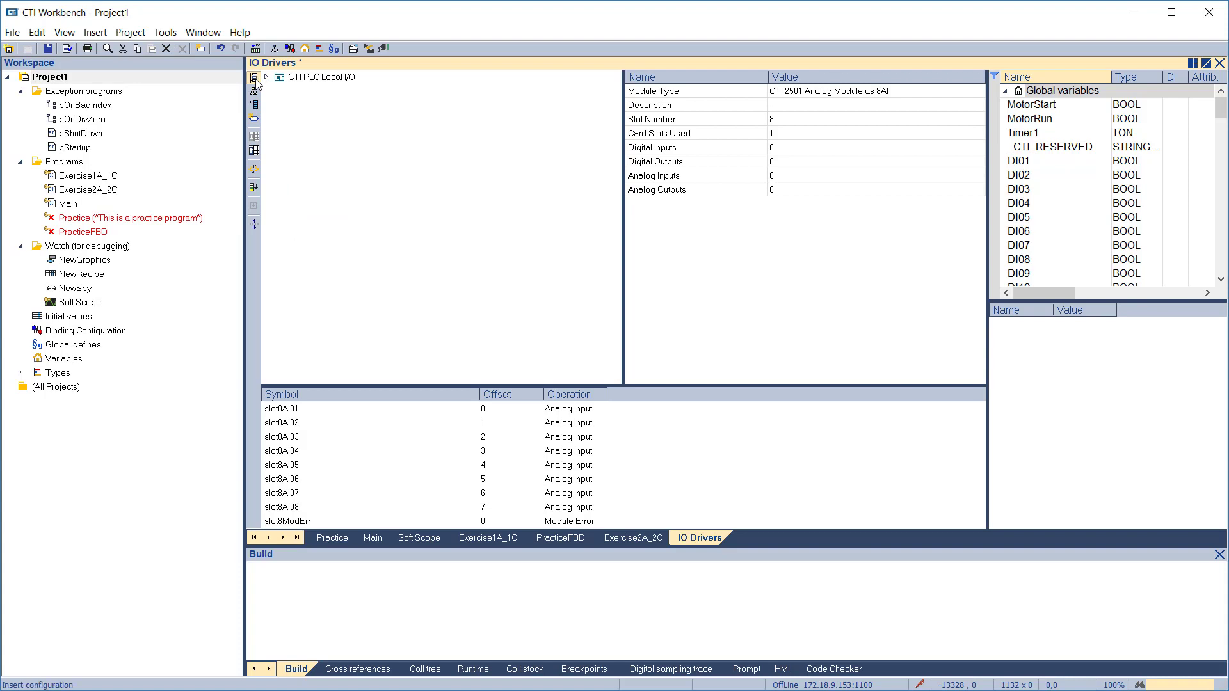
{"action": "left_click", "coordinate": [254, 77]}
{"action": "left_click", "coordinate": [459, 264]}
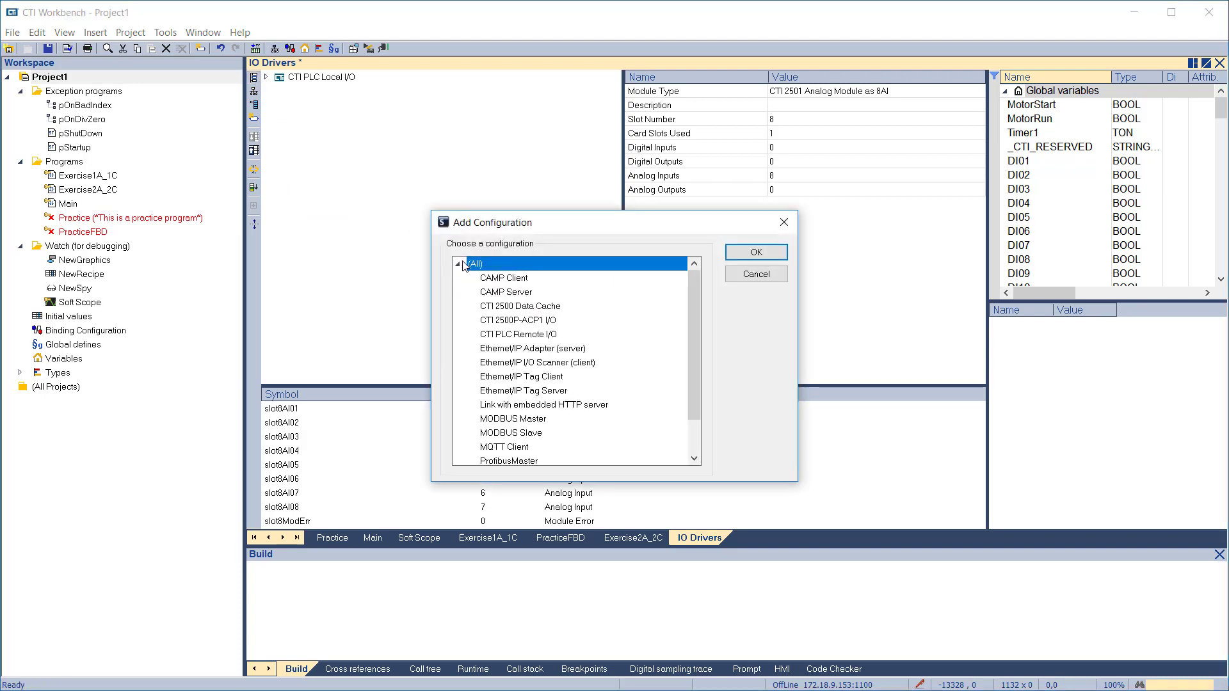
{"action": "left_click", "coordinate": [513, 334]}
{"action": "left_click", "coordinate": [736, 255]}
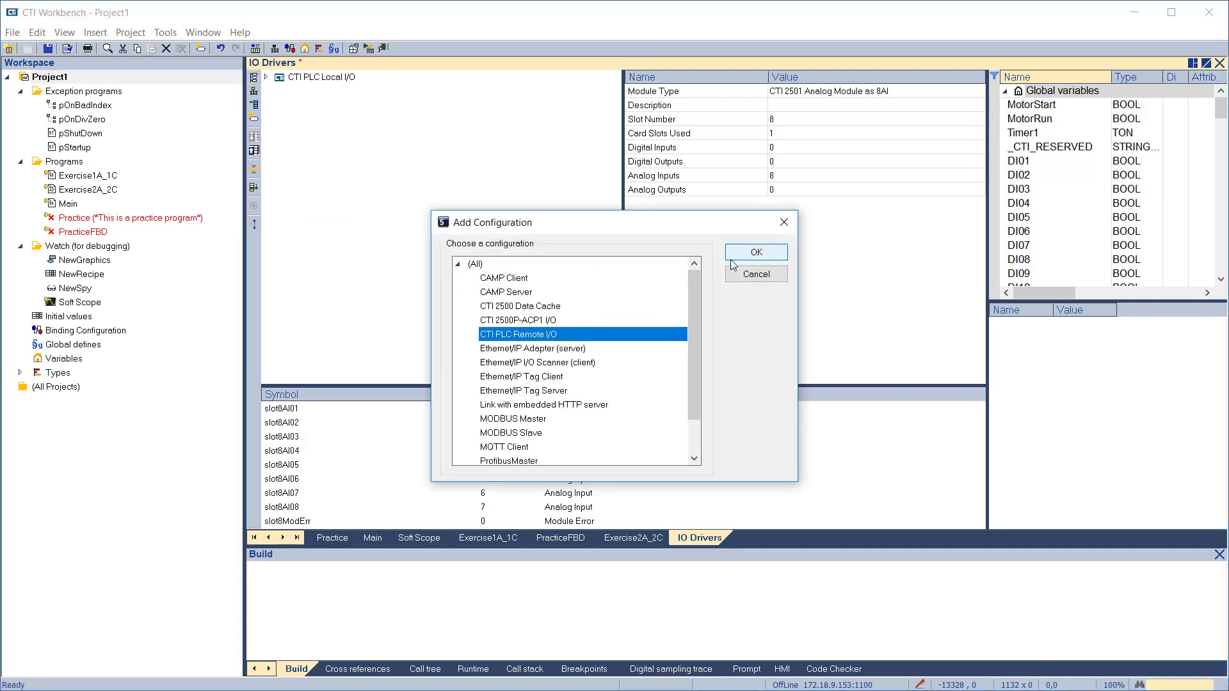
Insert two remote bases under CTI PLC Remote I/O and set the second one's base to Remote Base 2.
{"action": "left_click", "coordinate": [254, 93]}
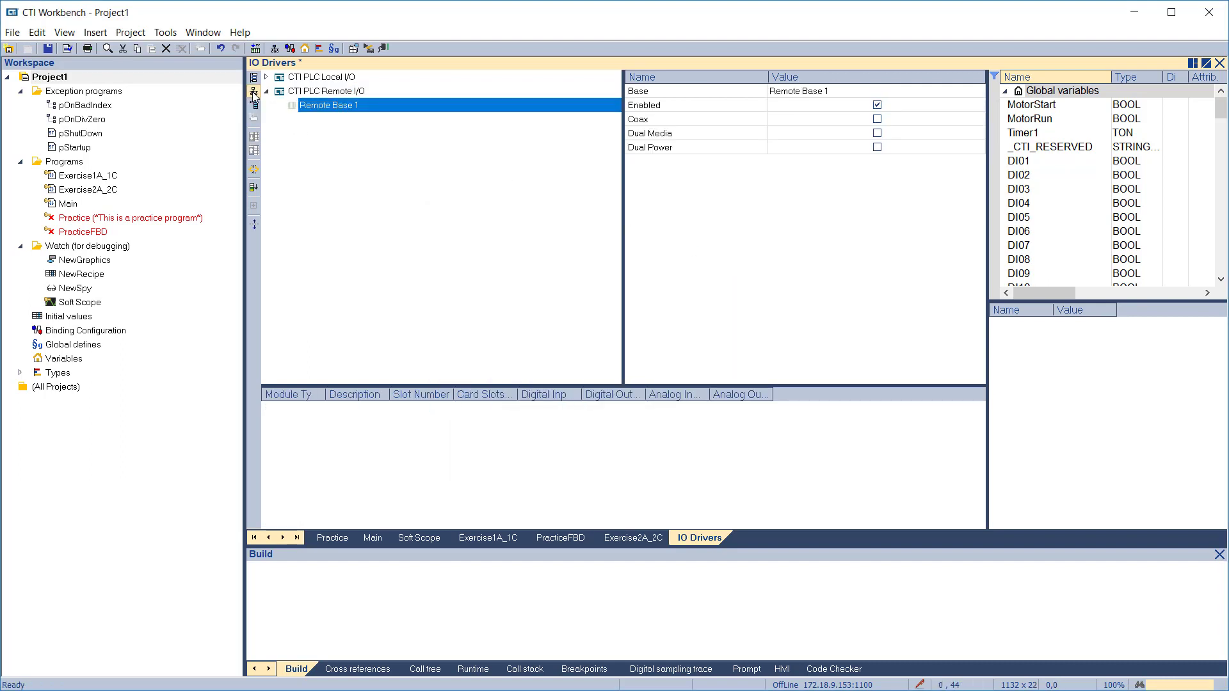
{"action": "left_click", "coordinate": [254, 93]}
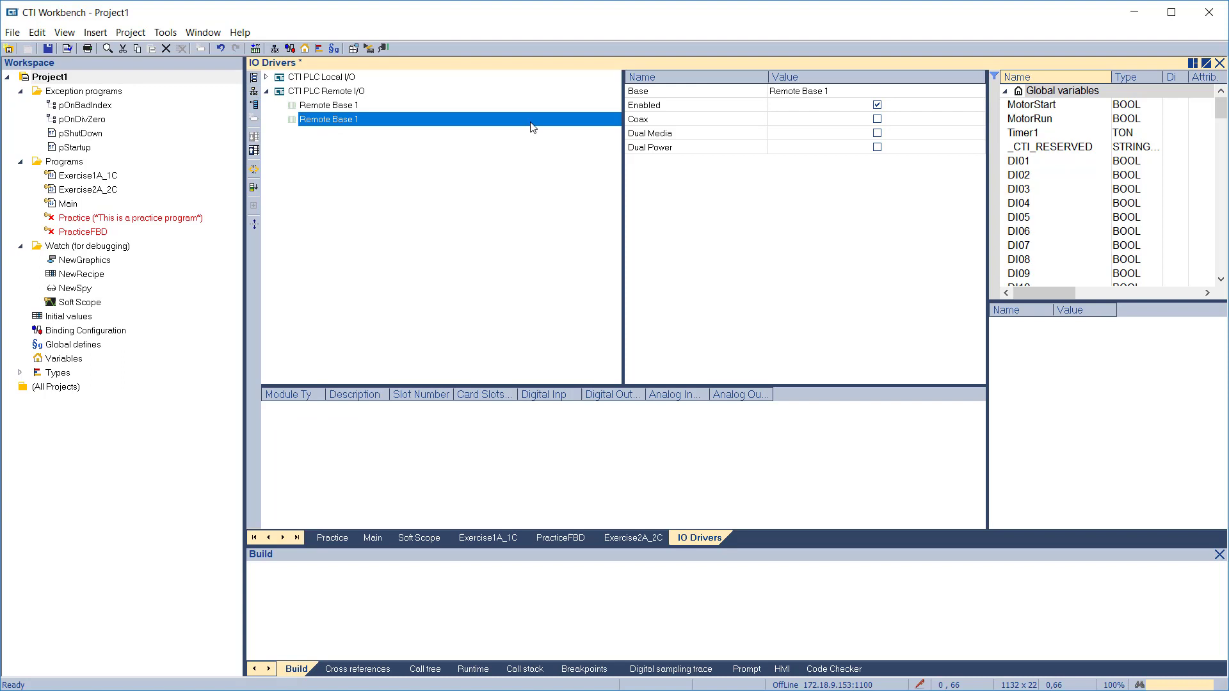
{"action": "left_click", "coordinate": [812, 93]}
{"action": "left_click", "coordinate": [811, 94]}
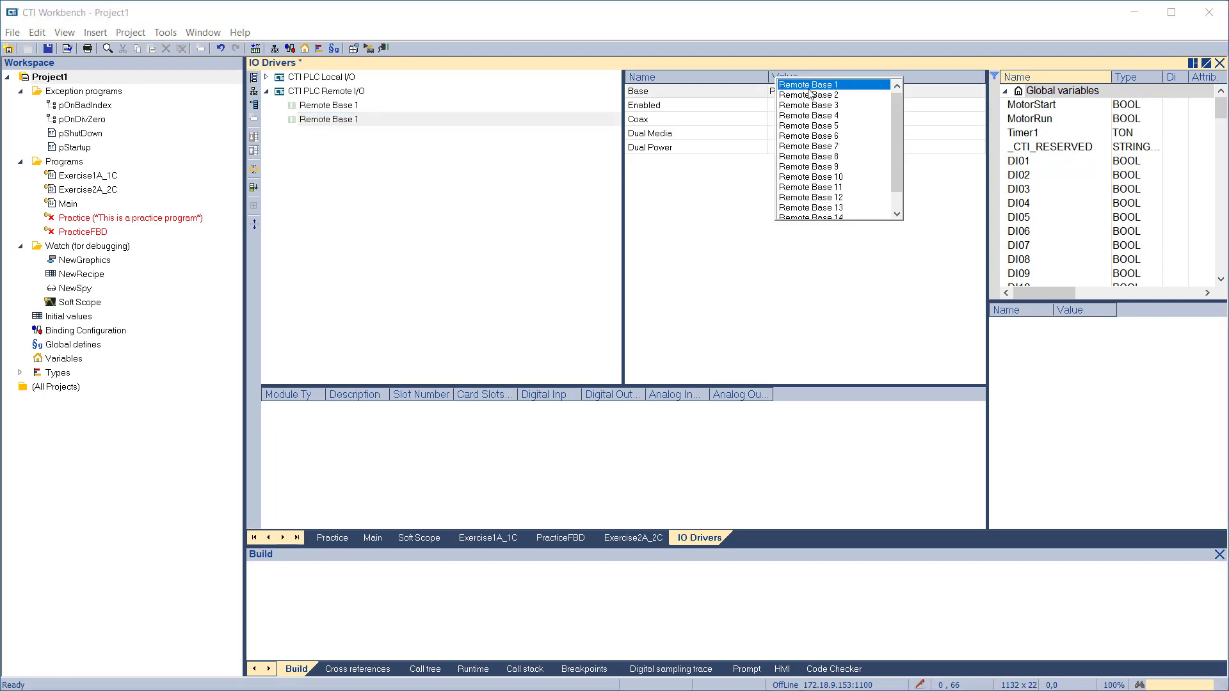
{"action": "left_click", "coordinate": [811, 94]}
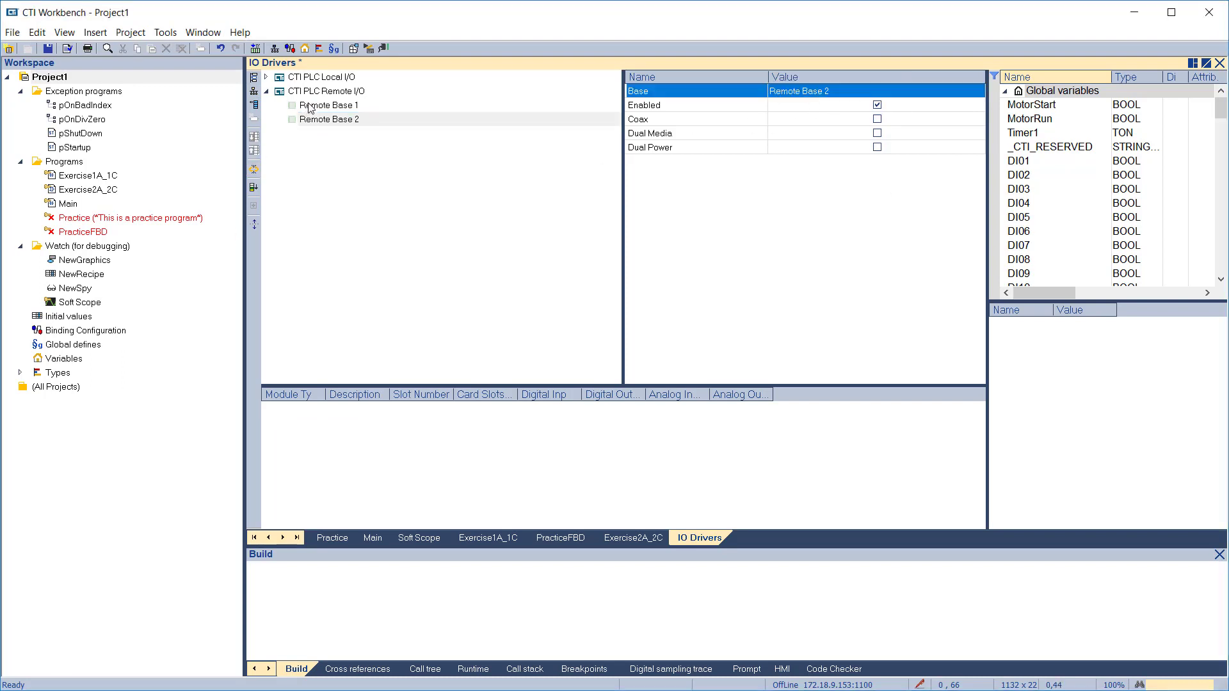
Add a CTI 2589/A/B 32Pt Universal Digital Input in slot 1 of Remote Base 1, with automatic I/O mappings but no new variables.
{"action": "left_click", "coordinate": [254, 105]}
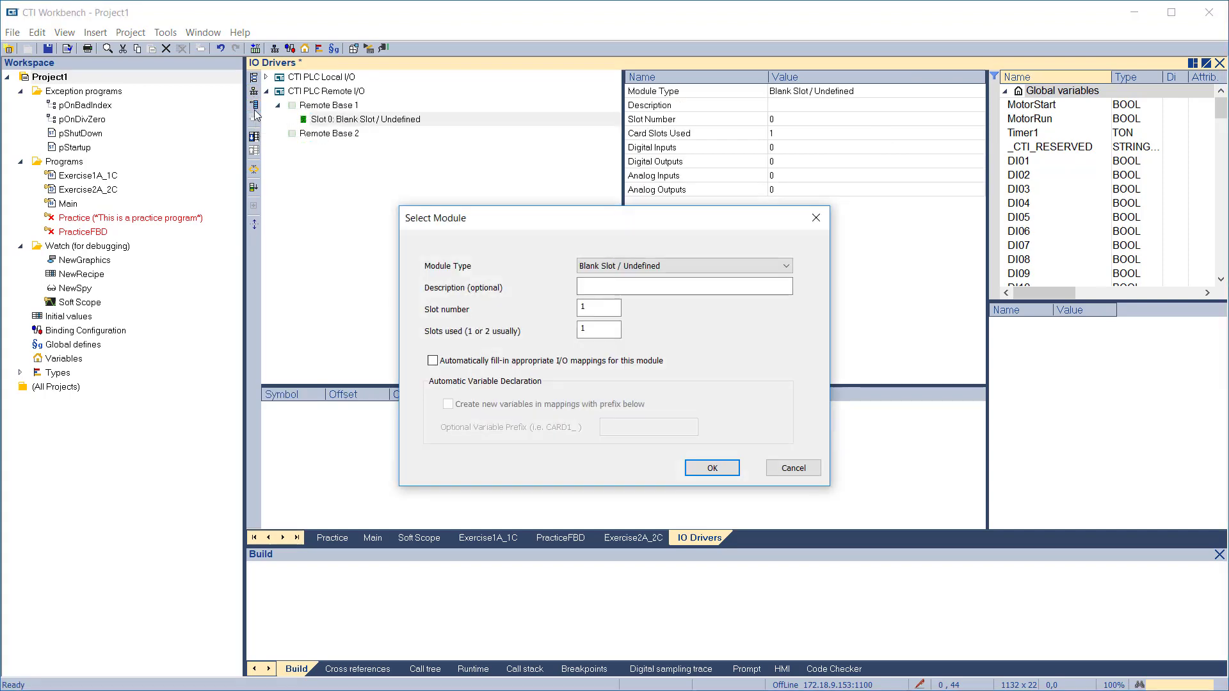
{"action": "left_click", "coordinate": [679, 265]}
{"action": "scroll", "coordinate": [673, 424], "scroll_direction": "down", "scroll_amount": 9}
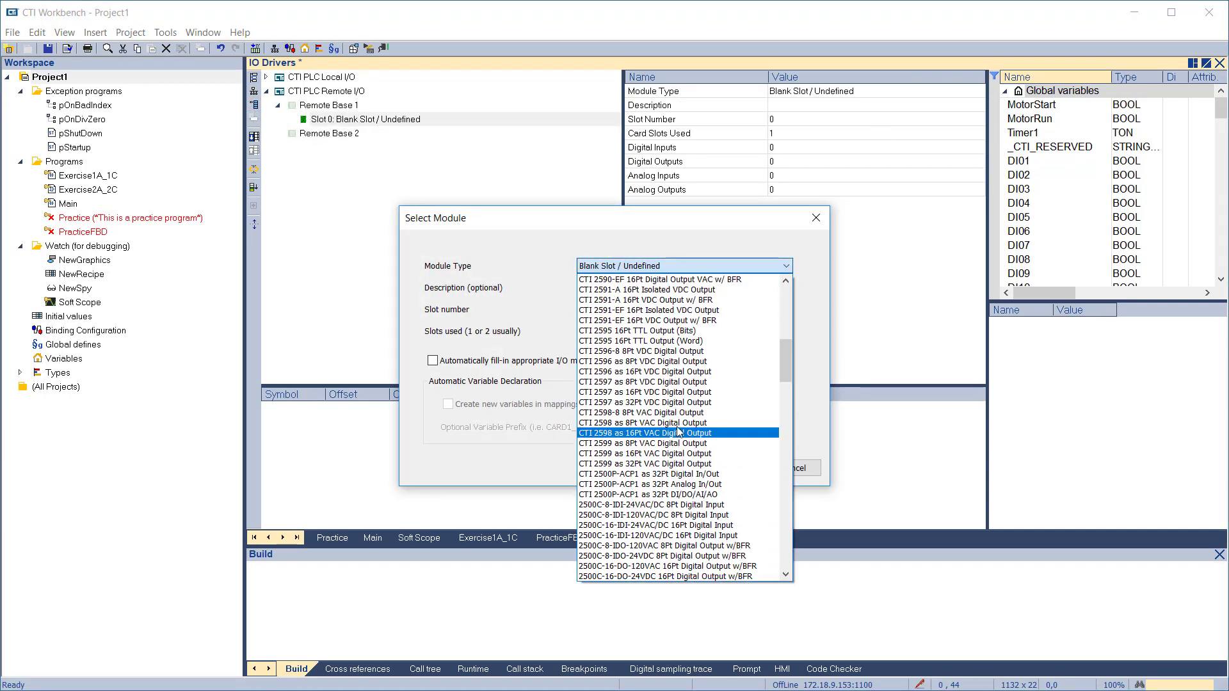
{"action": "left_click", "coordinate": [666, 351]}
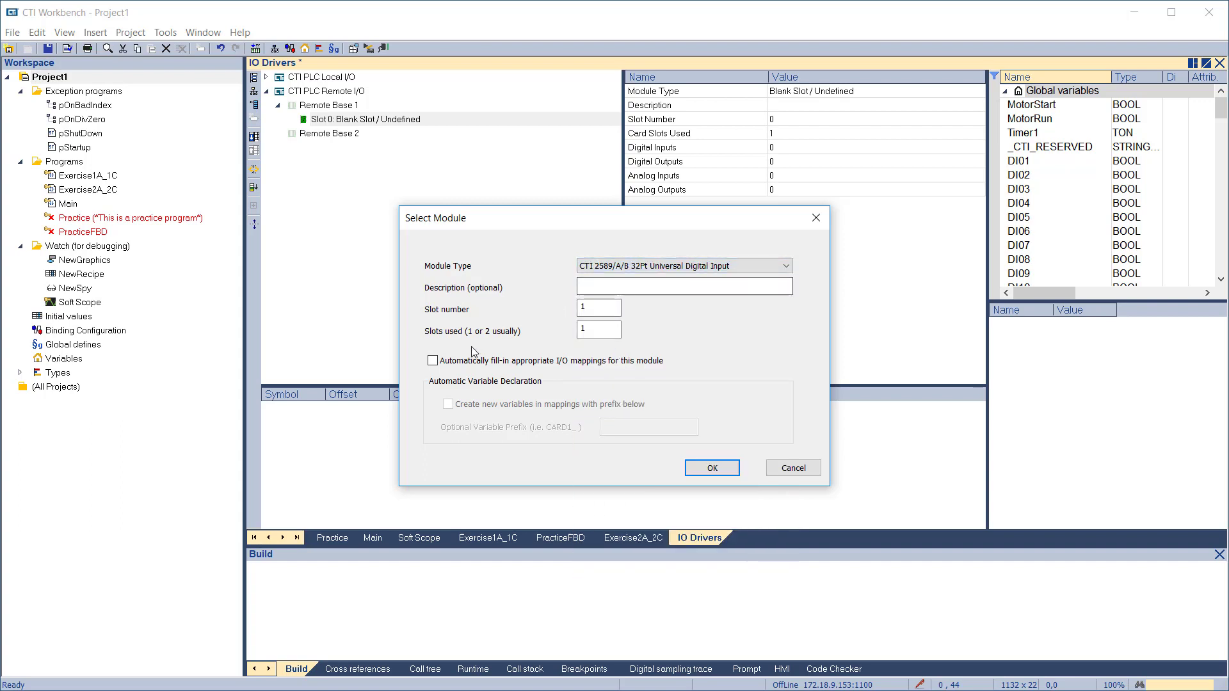
{"action": "left_click", "coordinate": [434, 362]}
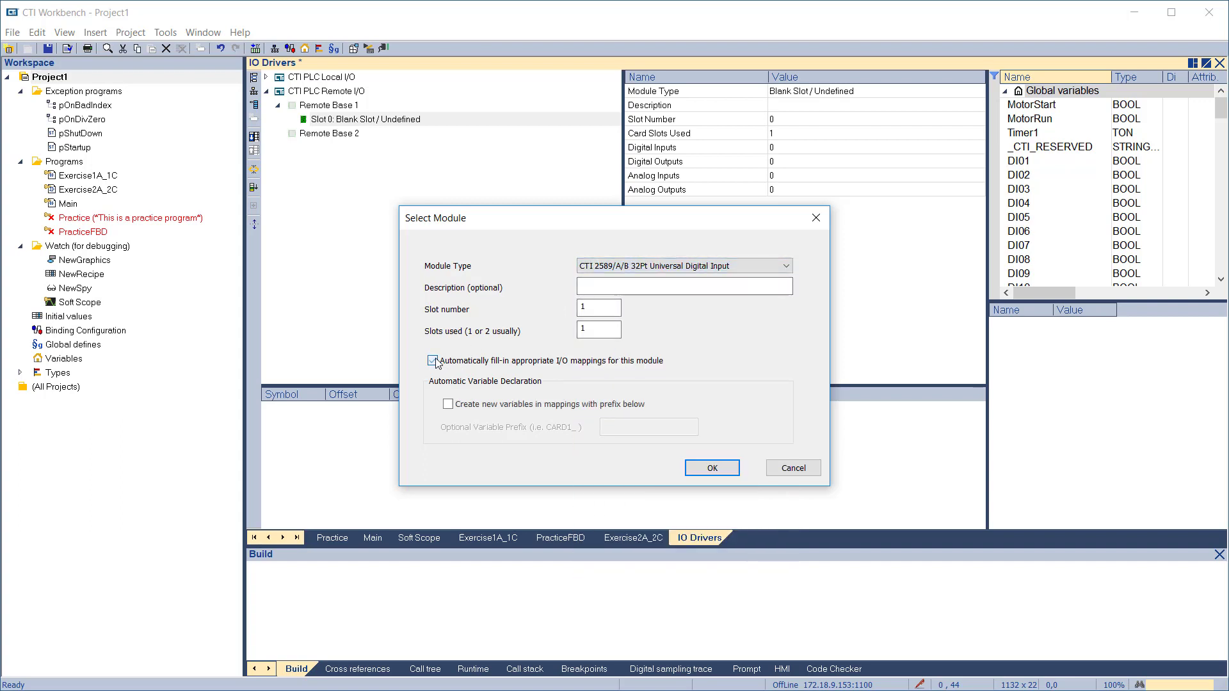
{"action": "left_click", "coordinate": [706, 472]}
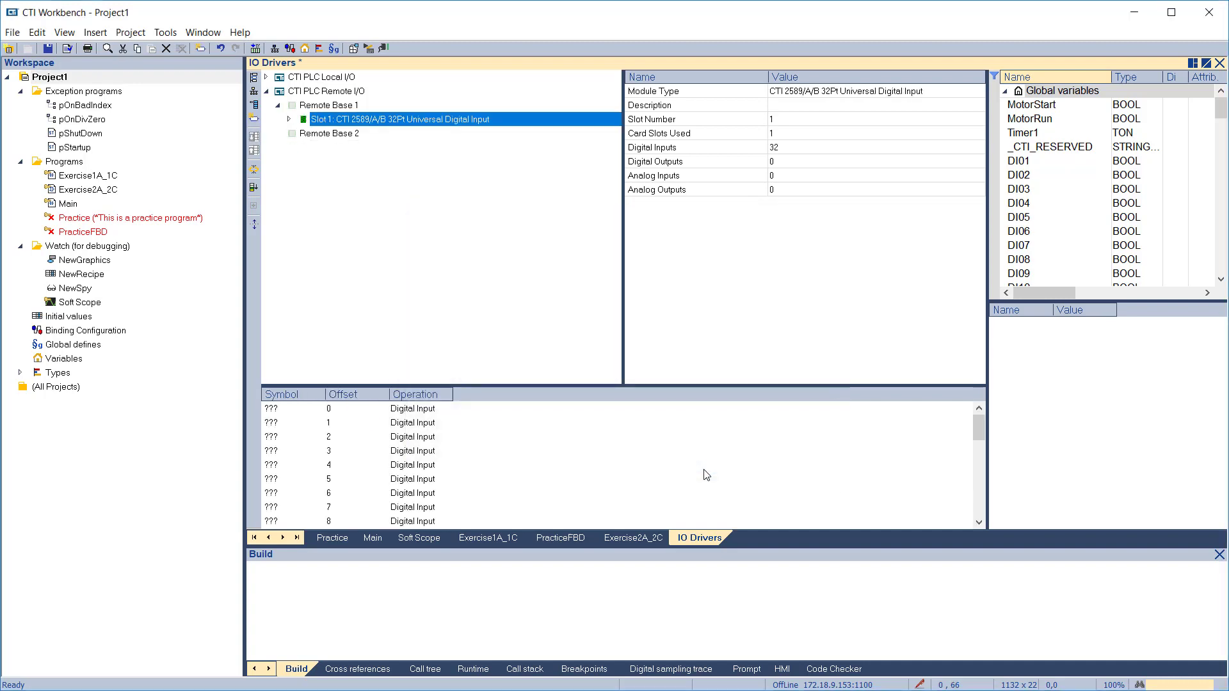
Add a CTI 2558 8CH Analog Input in slot 2 of Remote Base 1, with automatic I/O mappings but no new variables.
{"action": "left_click", "coordinate": [255, 119]}
{"action": "left_click", "coordinate": [785, 266]}
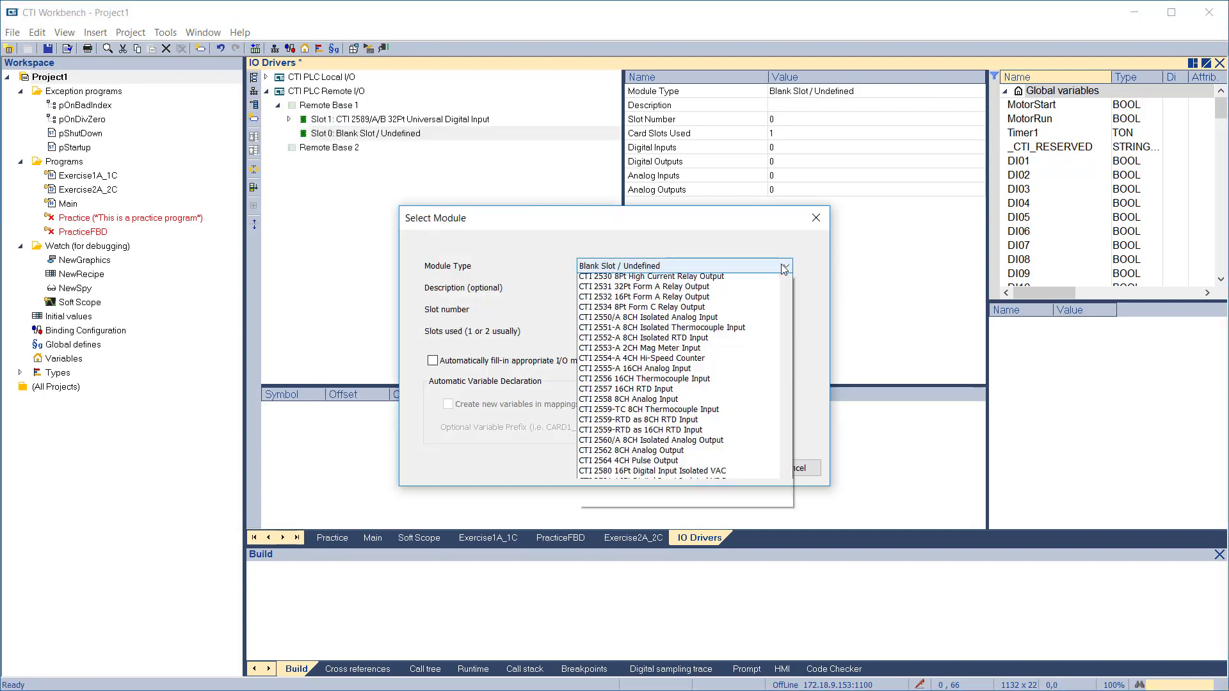
{"action": "left_click", "coordinate": [674, 475]}
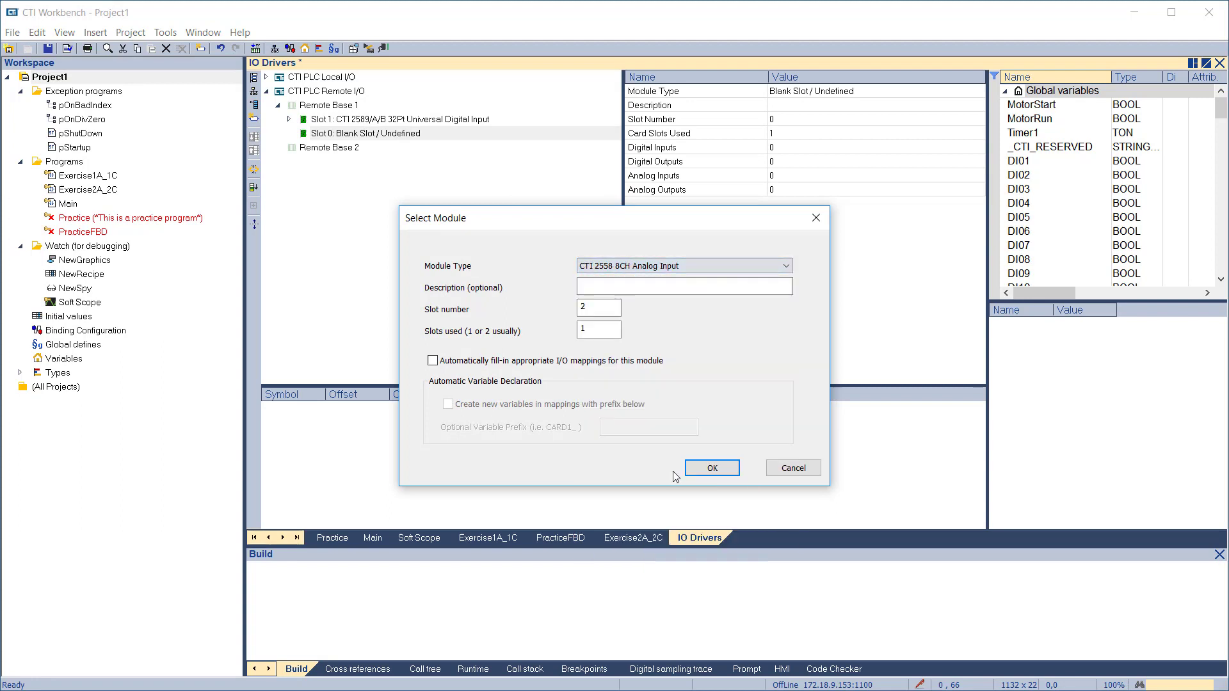
{"action": "left_click", "coordinate": [441, 361]}
{"action": "left_click", "coordinate": [711, 468]}
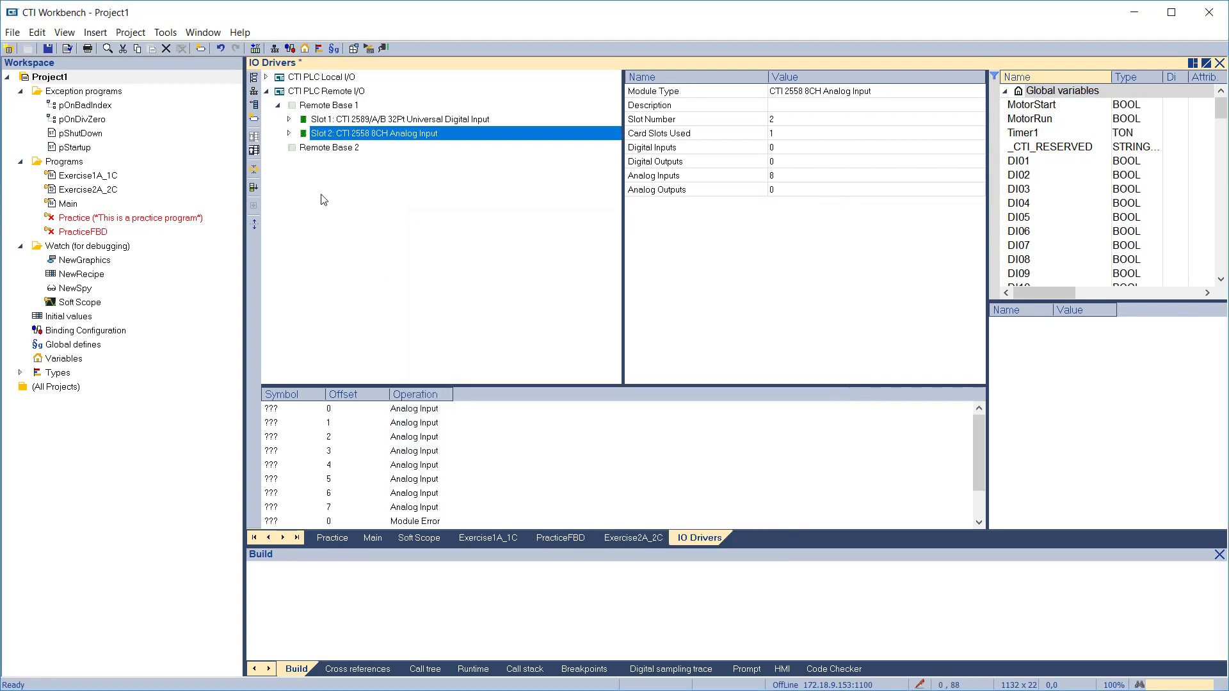
Add a CTI 2589/A/B 32Pt Universal Digital Input in slot 1 of Remote Base 2, with automatic I/O mappings but no new variables.
{"action": "left_click", "coordinate": [307, 148]}
{"action": "left_click", "coordinate": [254, 105]}
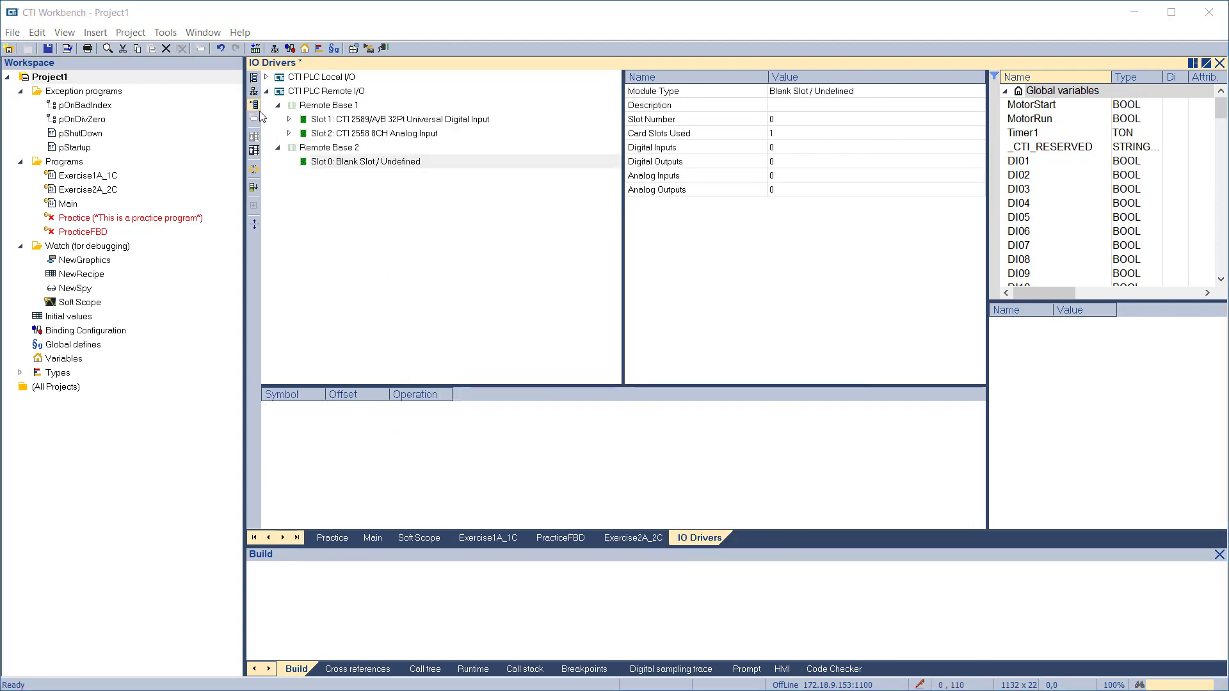
{"action": "left_click", "coordinate": [596, 266]}
{"action": "scroll", "coordinate": [621, 384], "scroll_direction": "down", "scroll_amount": 6}
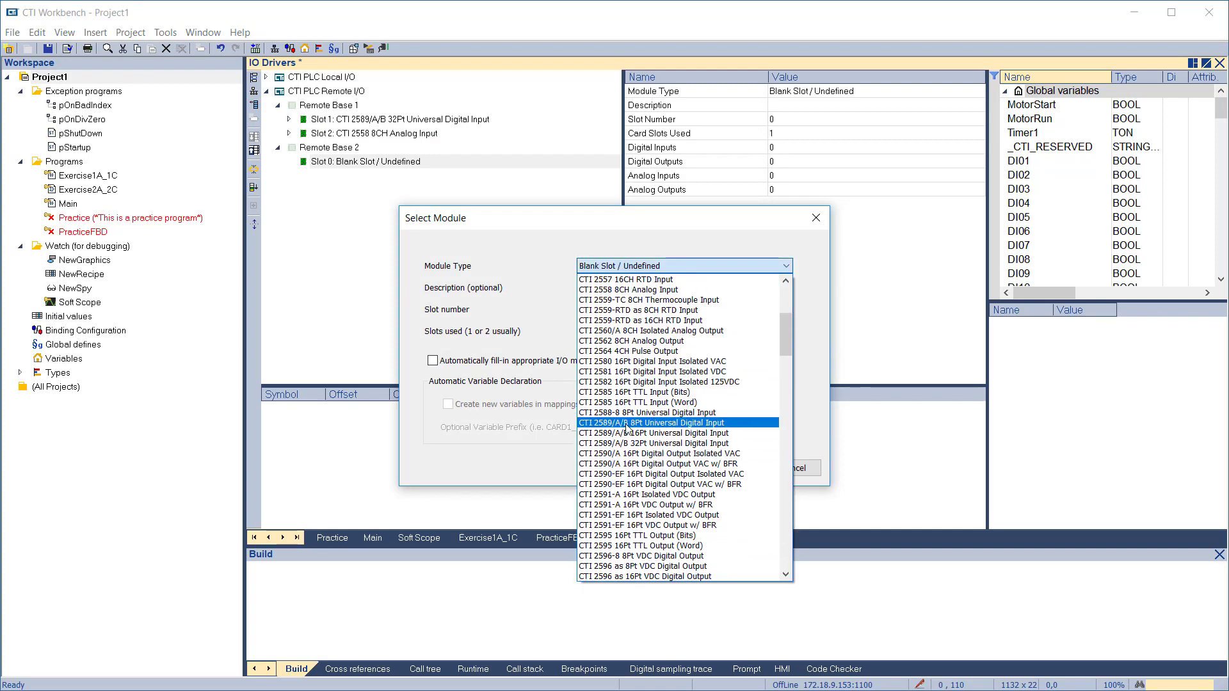
{"action": "left_click", "coordinate": [626, 443]}
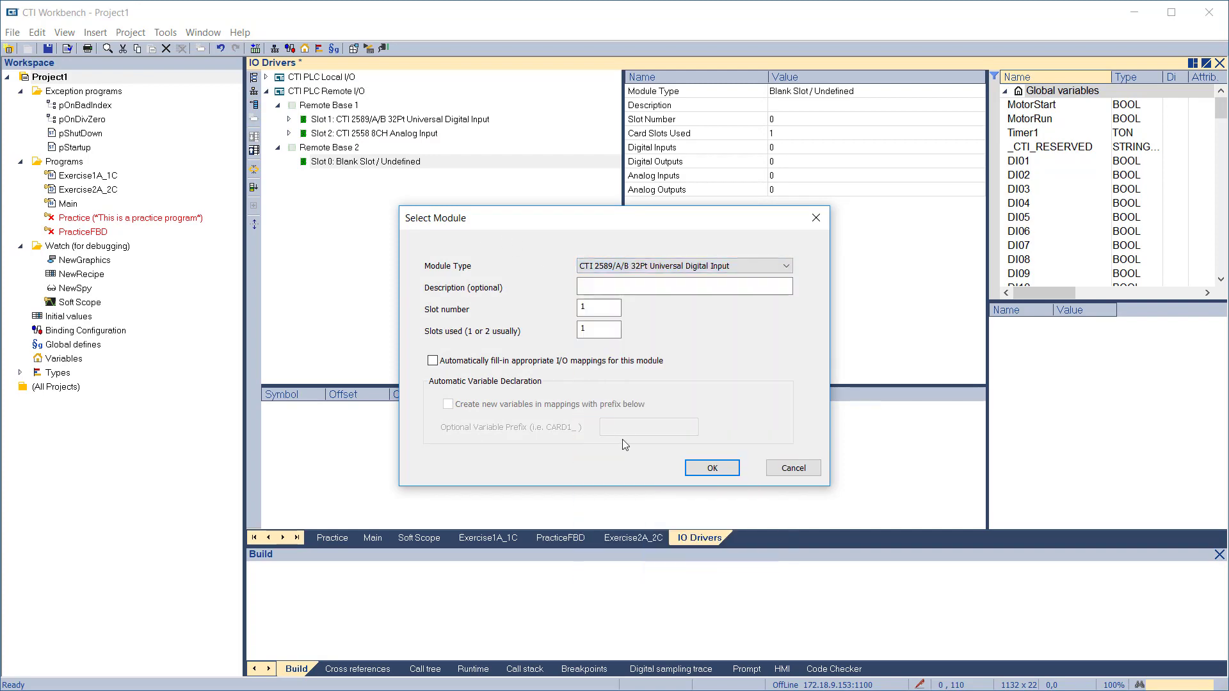
{"action": "left_click", "coordinate": [434, 361]}
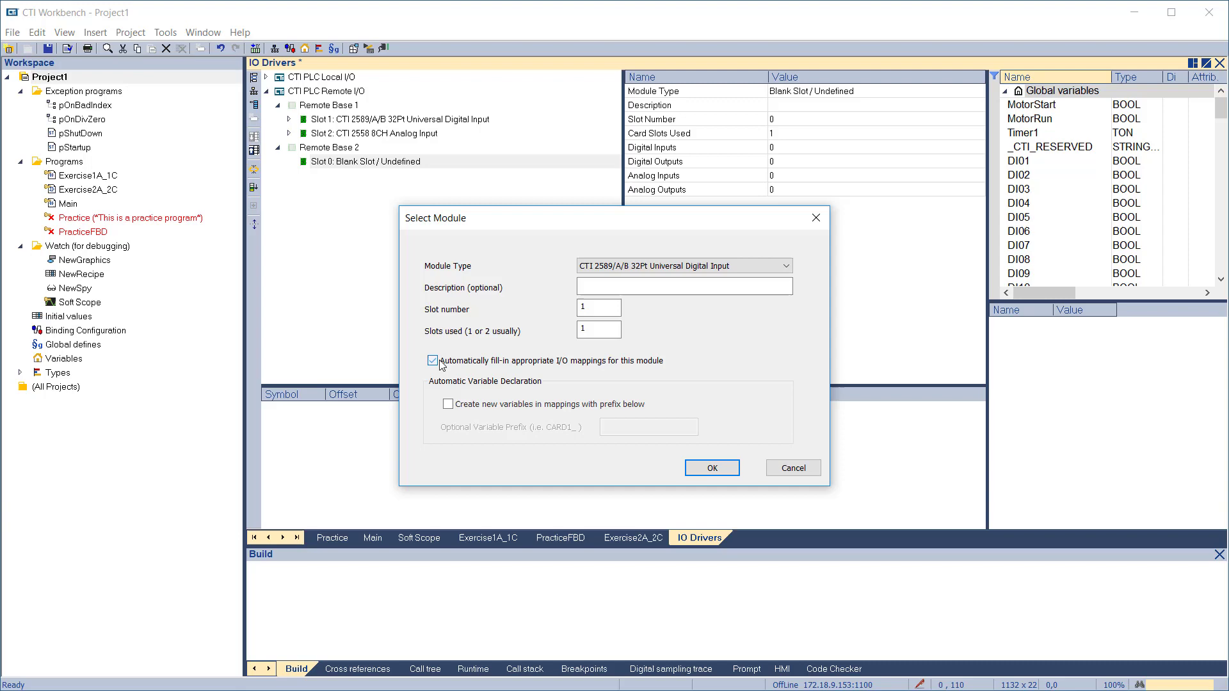
{"action": "left_click", "coordinate": [726, 473]}
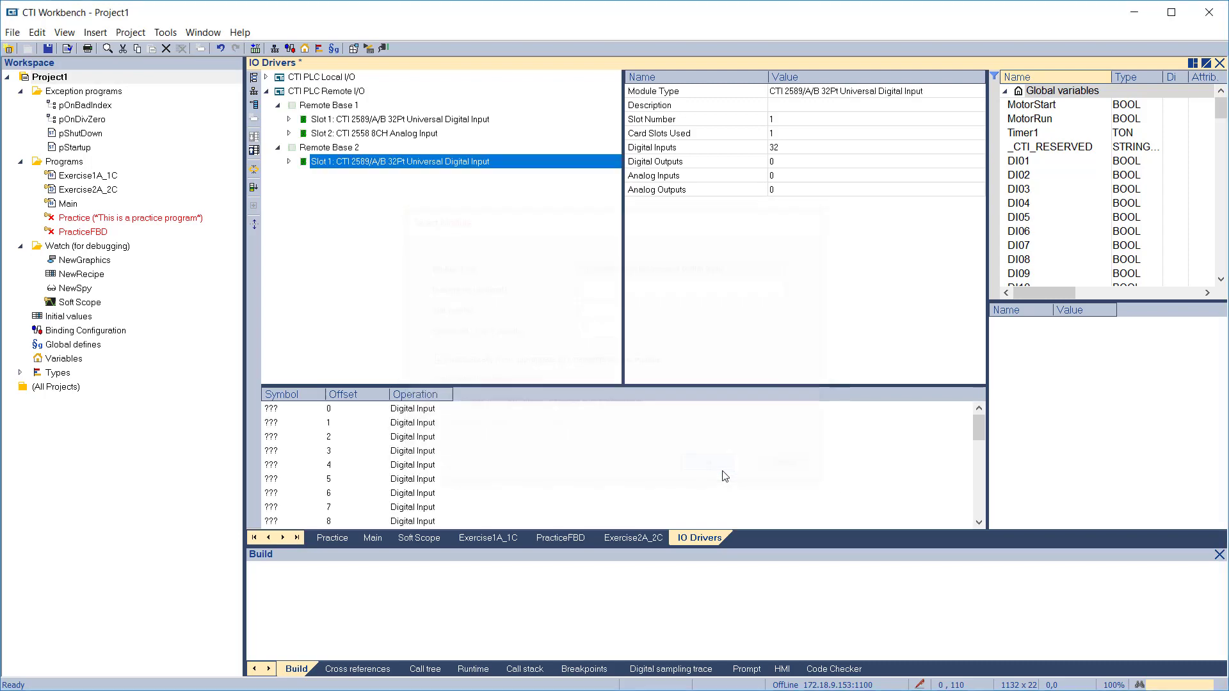
Add a CTI 2558 8CH Analog Input in slot 2 of Remote Base 2, with automatic I/O mappings but no new variables.
{"action": "left_click", "coordinate": [254, 105]}
{"action": "left_click", "coordinate": [254, 119]}
{"action": "left_click", "coordinate": [683, 266]}
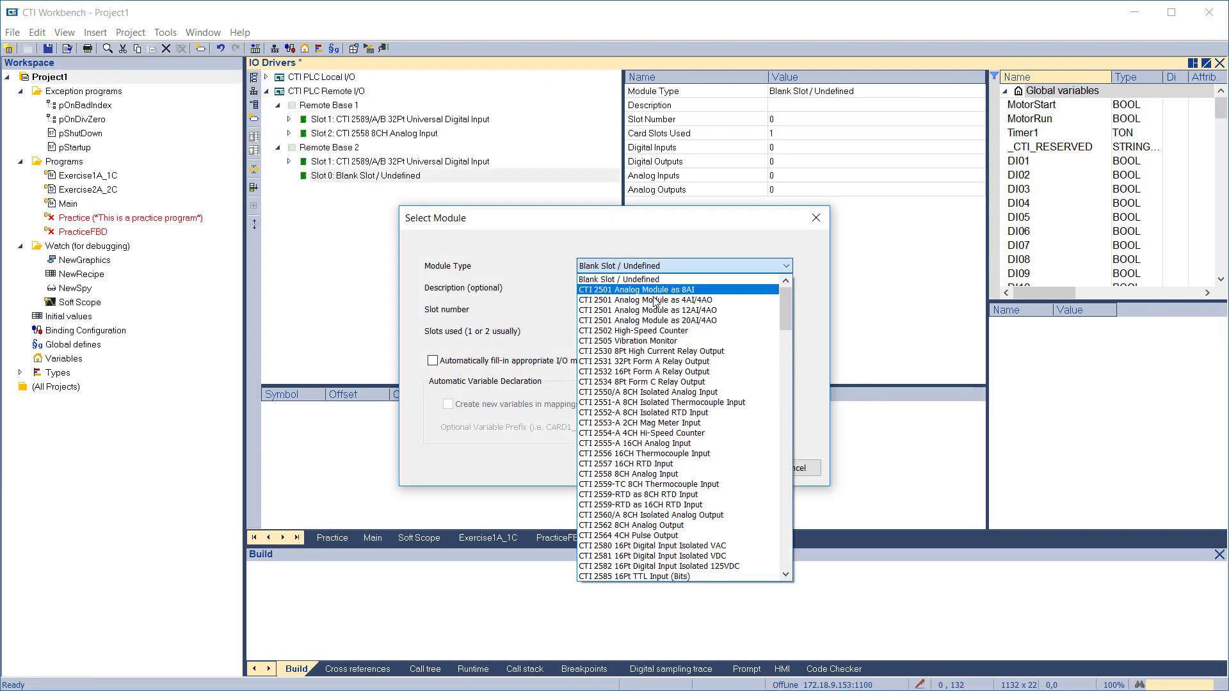
{"action": "left_click", "coordinate": [636, 474]}
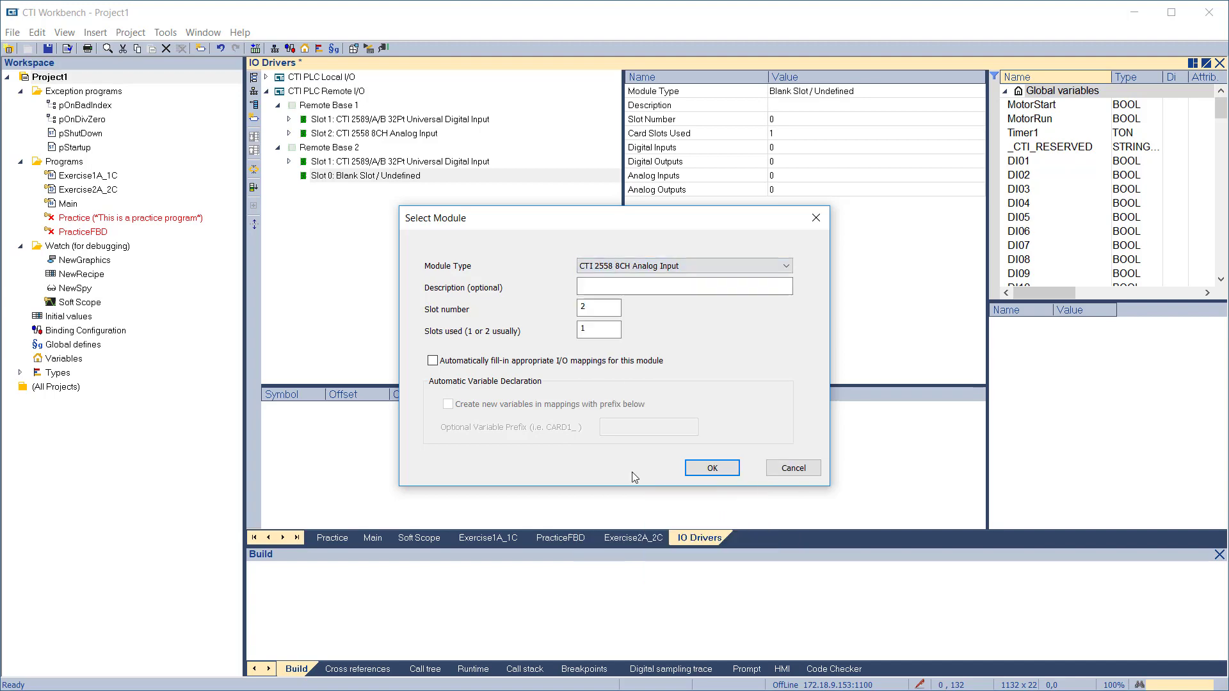
{"action": "left_click", "coordinate": [433, 361]}
{"action": "left_click", "coordinate": [712, 468]}
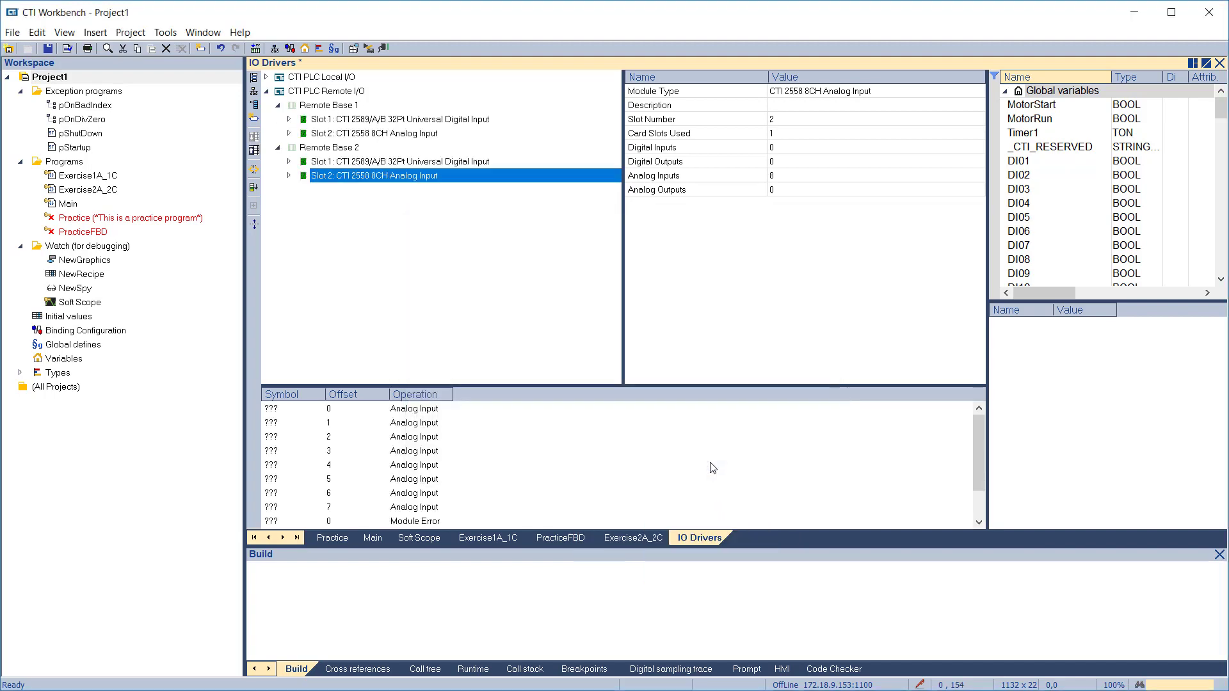
Review the I/O points mapped under the remote base modules, collapsing each module again.
{"action": "left_click", "coordinate": [289, 161]}
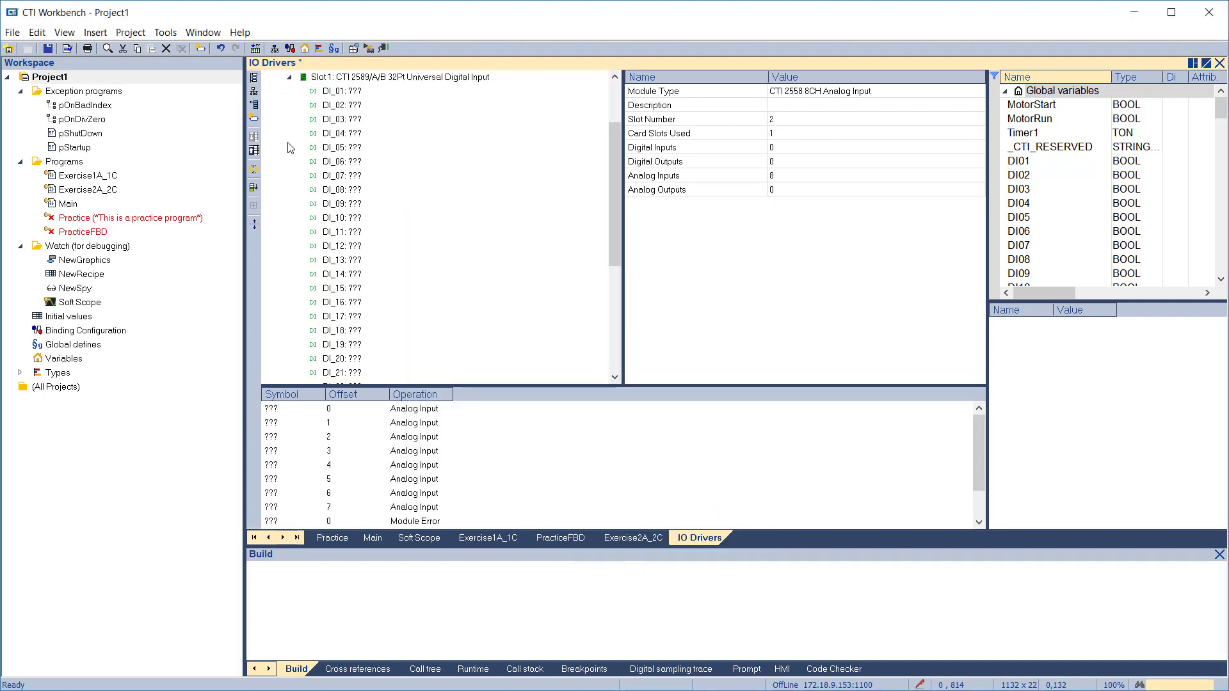
{"action": "left_click", "coordinate": [288, 77]}
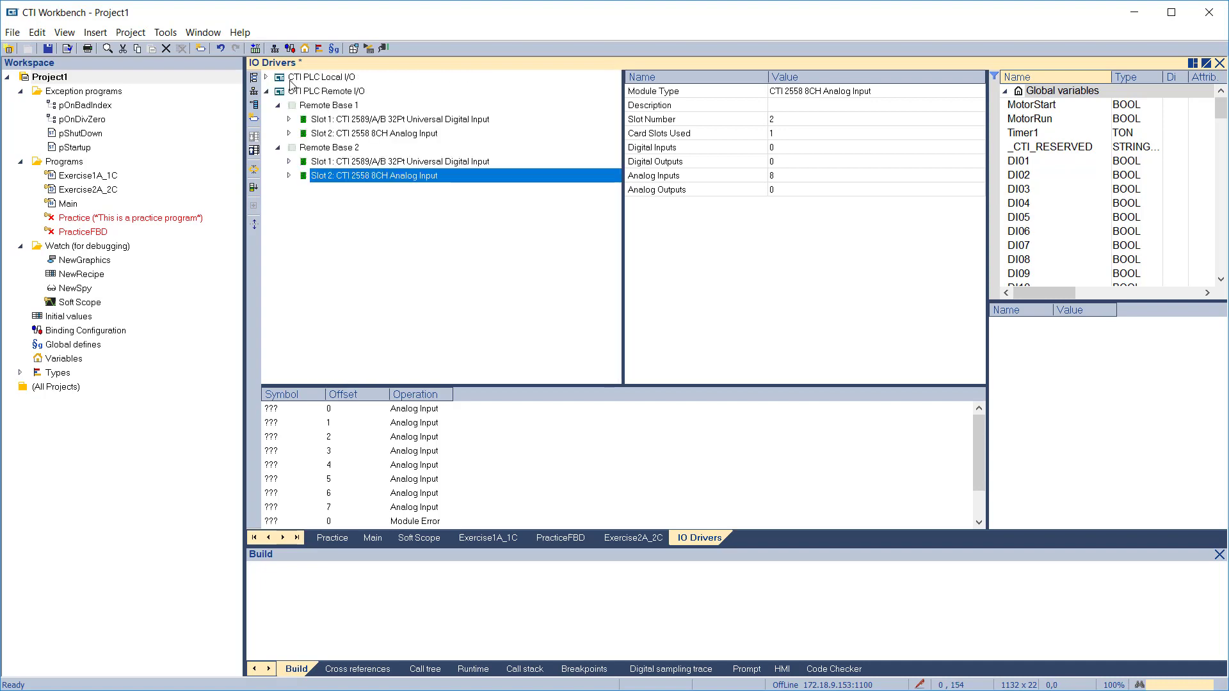
{"action": "left_click", "coordinate": [289, 134]}
{"action": "left_click", "coordinate": [288, 133]}
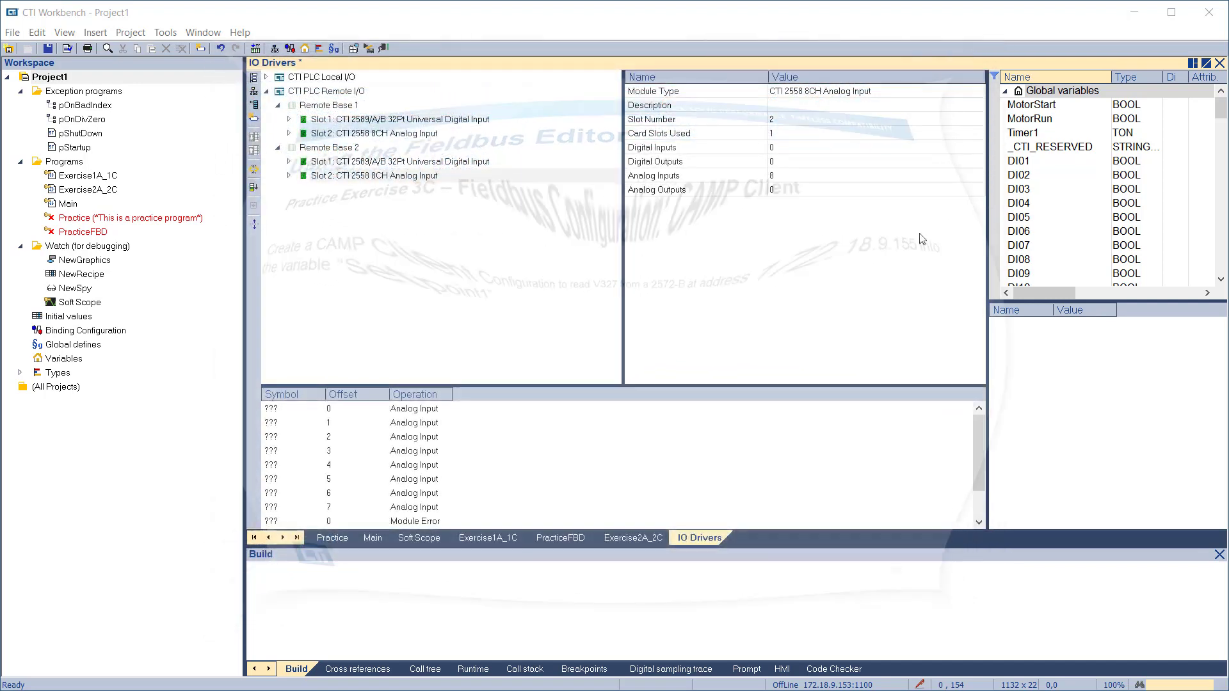
Create a global variable named Setpoint1 with data type INT.
{"action": "left_click", "coordinate": [1058, 93]}
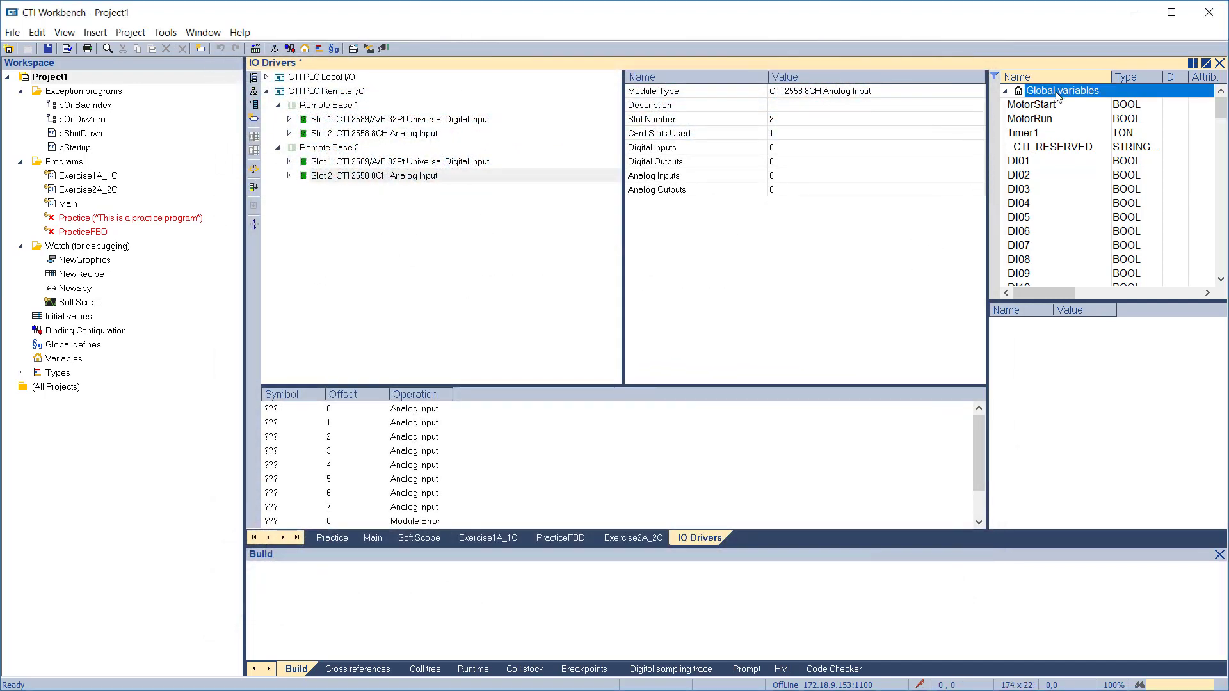
{"action": "right_click", "coordinate": [1058, 96]}
{"action": "left_click", "coordinate": [1075, 302]}
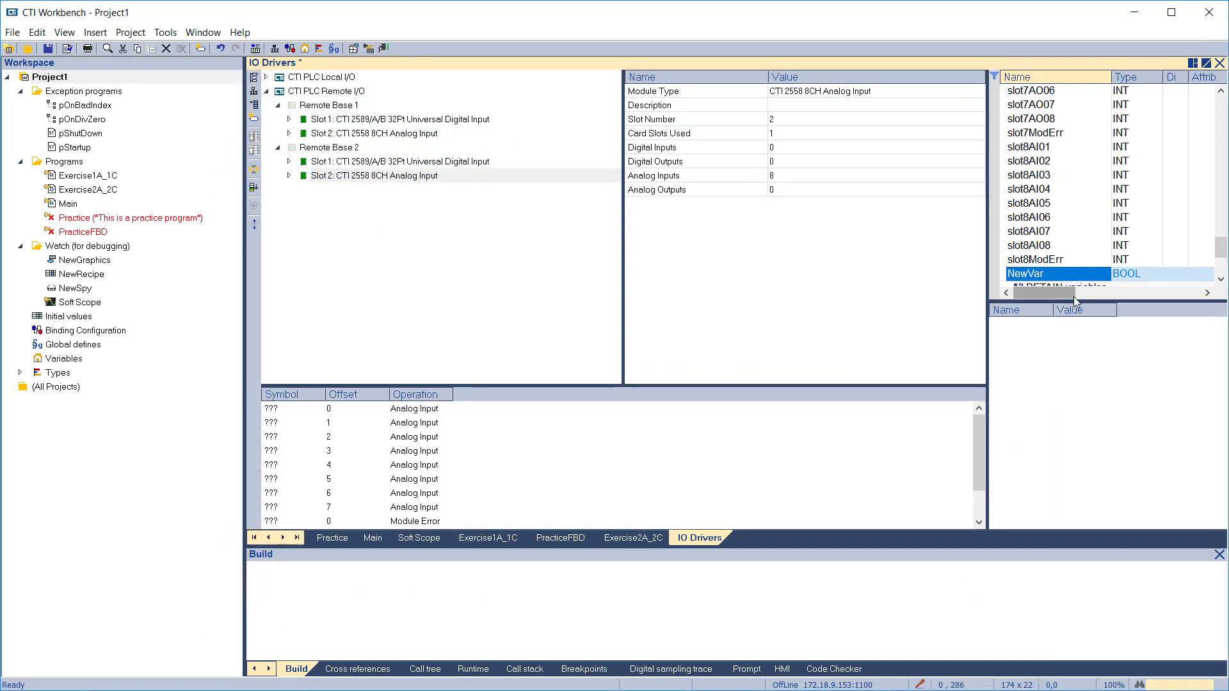
{"action": "type", "text": "Setpoint1"}
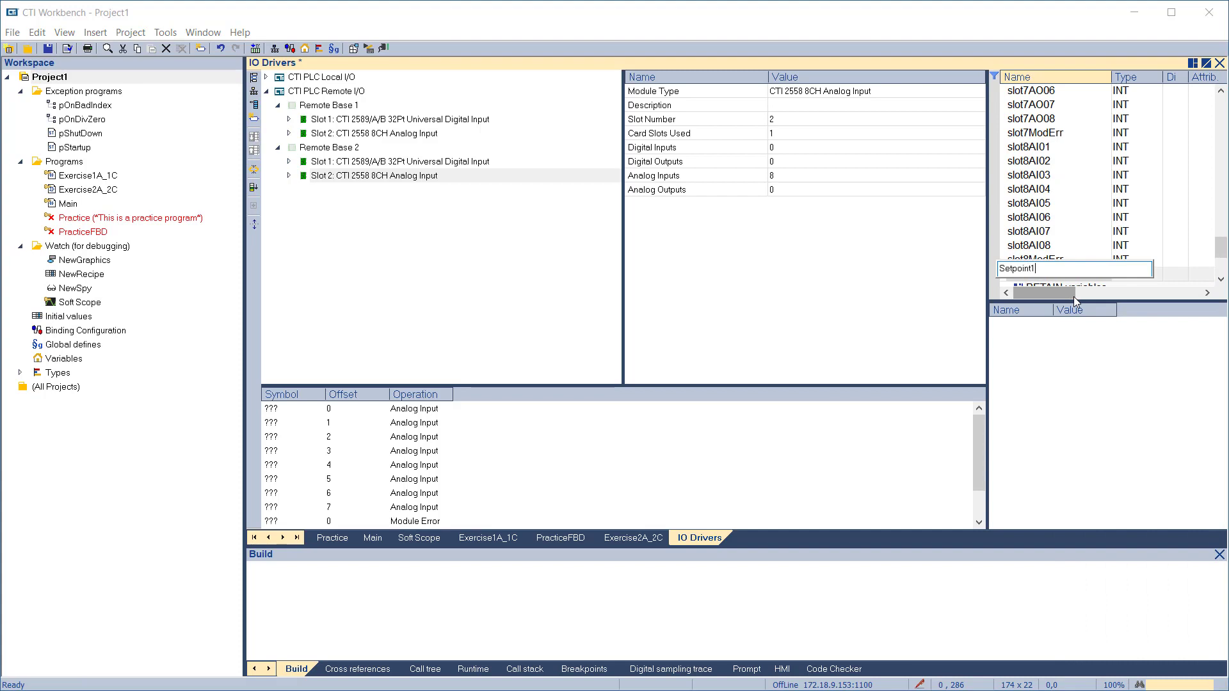
{"action": "key", "text": "Tab"}
{"action": "left_click", "coordinate": [1136, 270]}
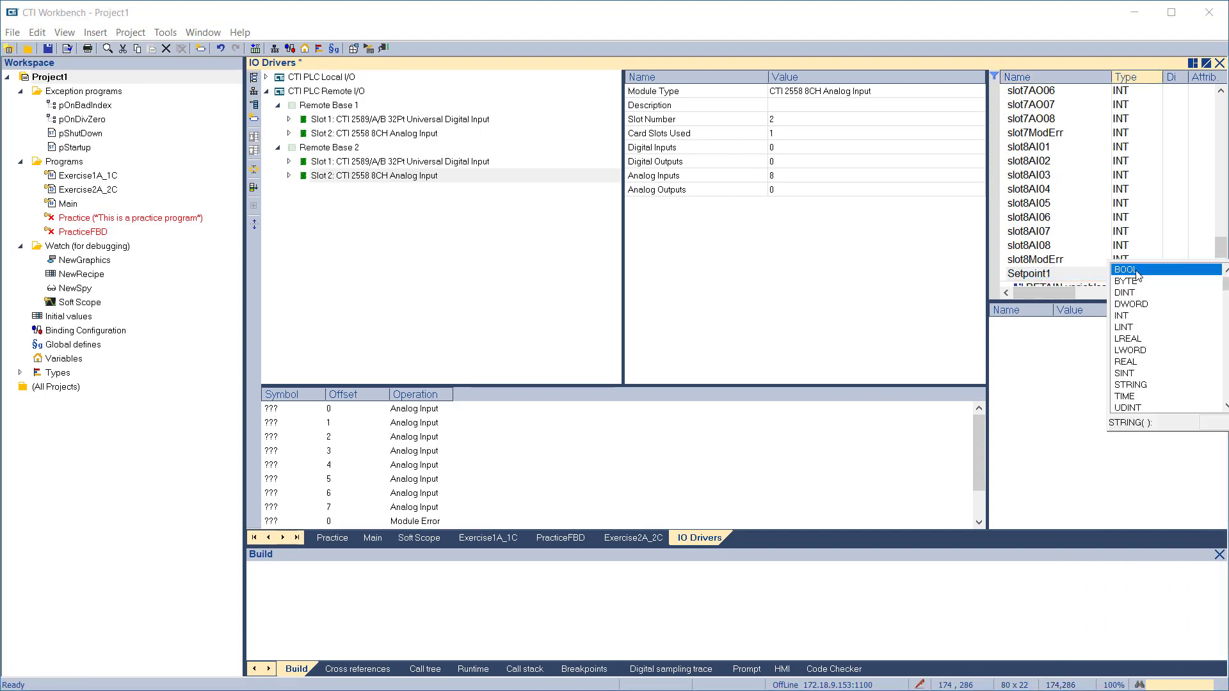
{"action": "left_click", "coordinate": [1130, 316]}
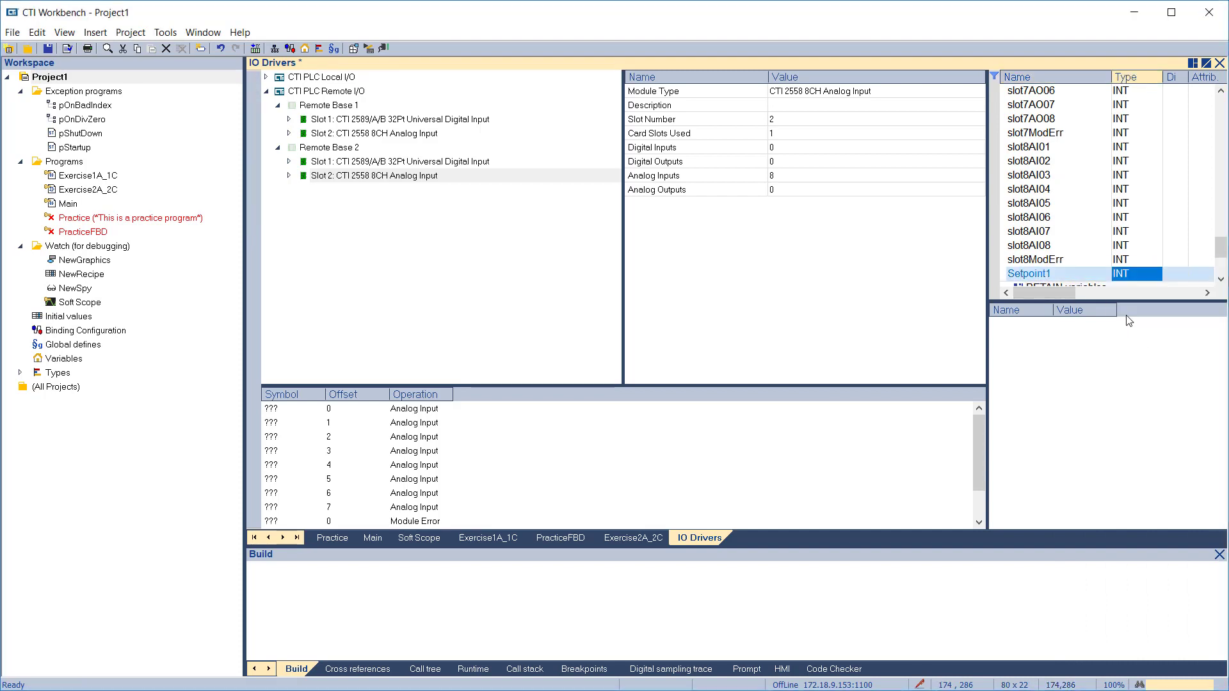
Collapse the CTI PLC Remote I/O tree and add a CAMP Client configuration.
{"action": "left_click", "coordinate": [266, 91]}
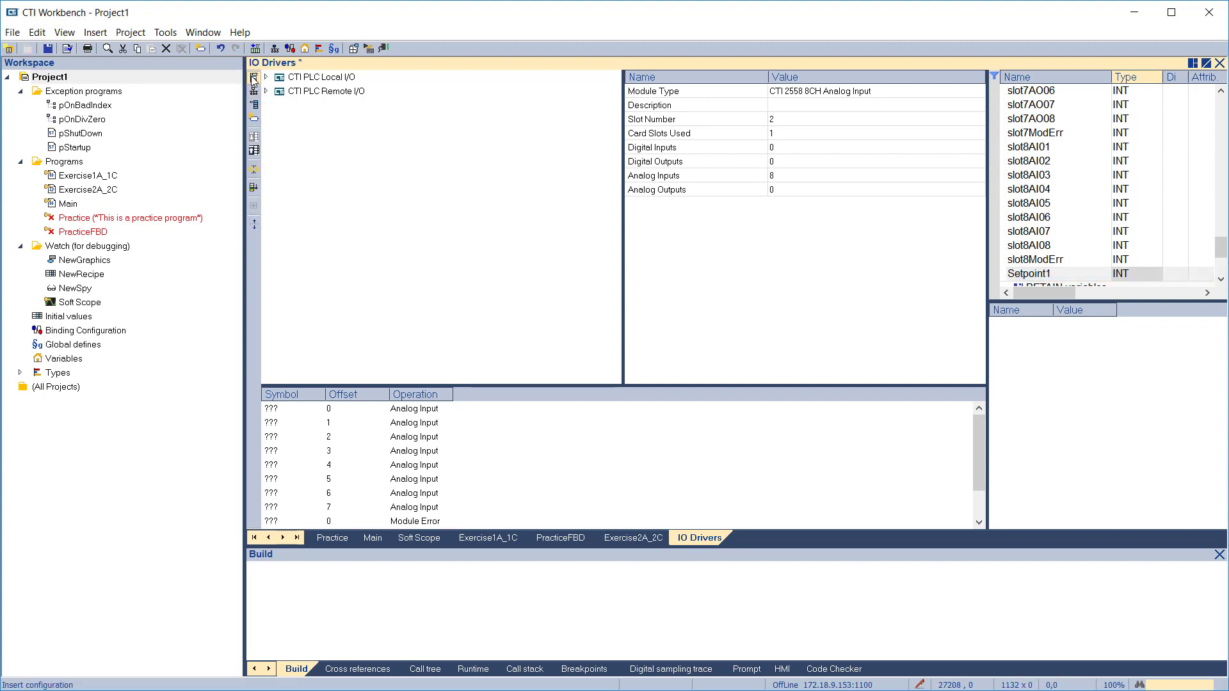
{"action": "left_click", "coordinate": [253, 80]}
{"action": "left_click", "coordinate": [457, 265]}
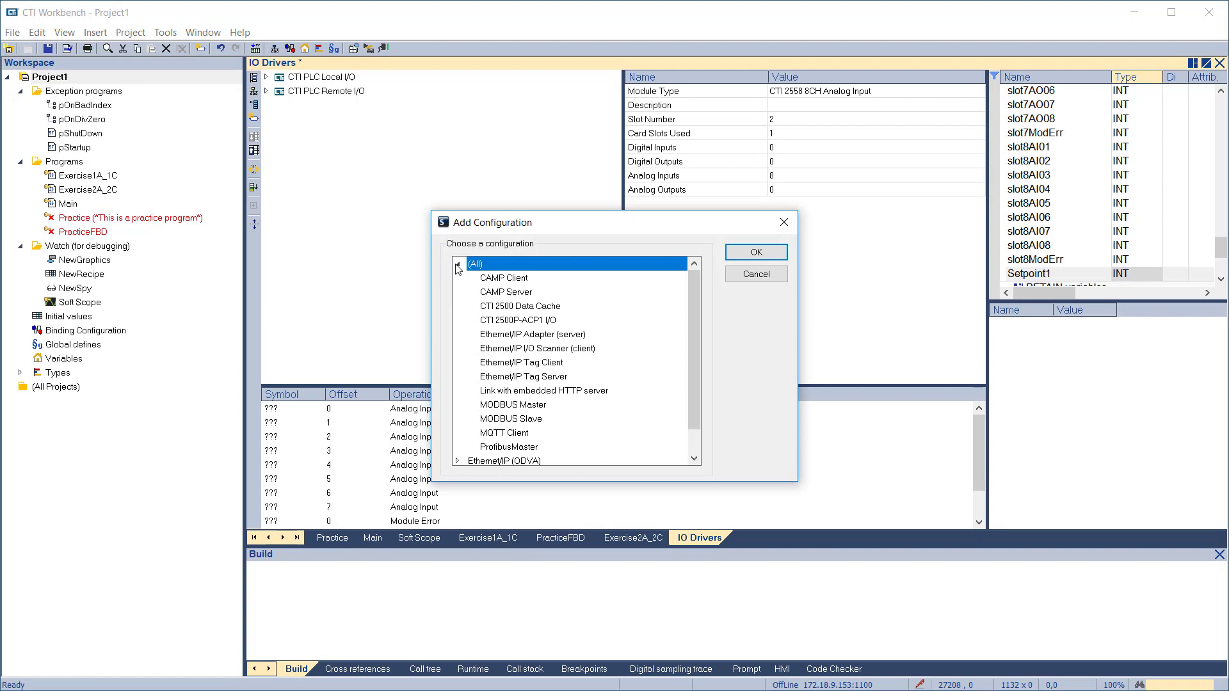
{"action": "double_click", "coordinate": [498, 279]}
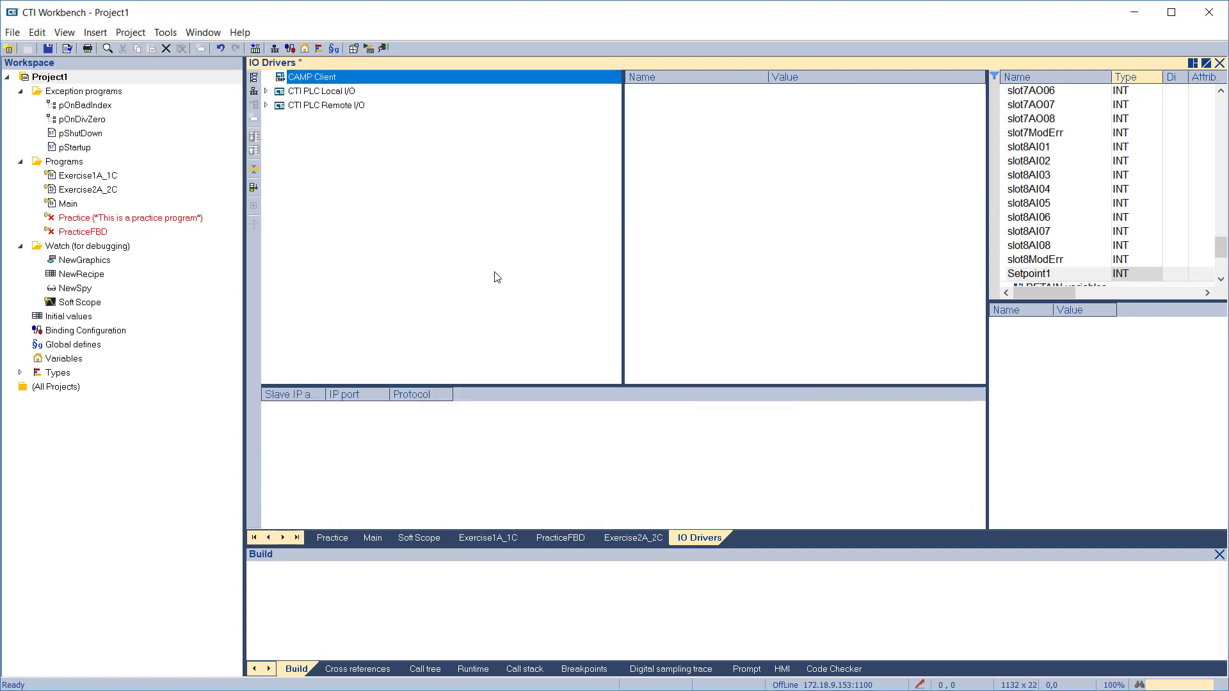
Add a slave to the CAMP Client with the IP address 172.18.9.155, keeping the default port and protocol.
{"action": "left_click", "coordinate": [254, 92]}
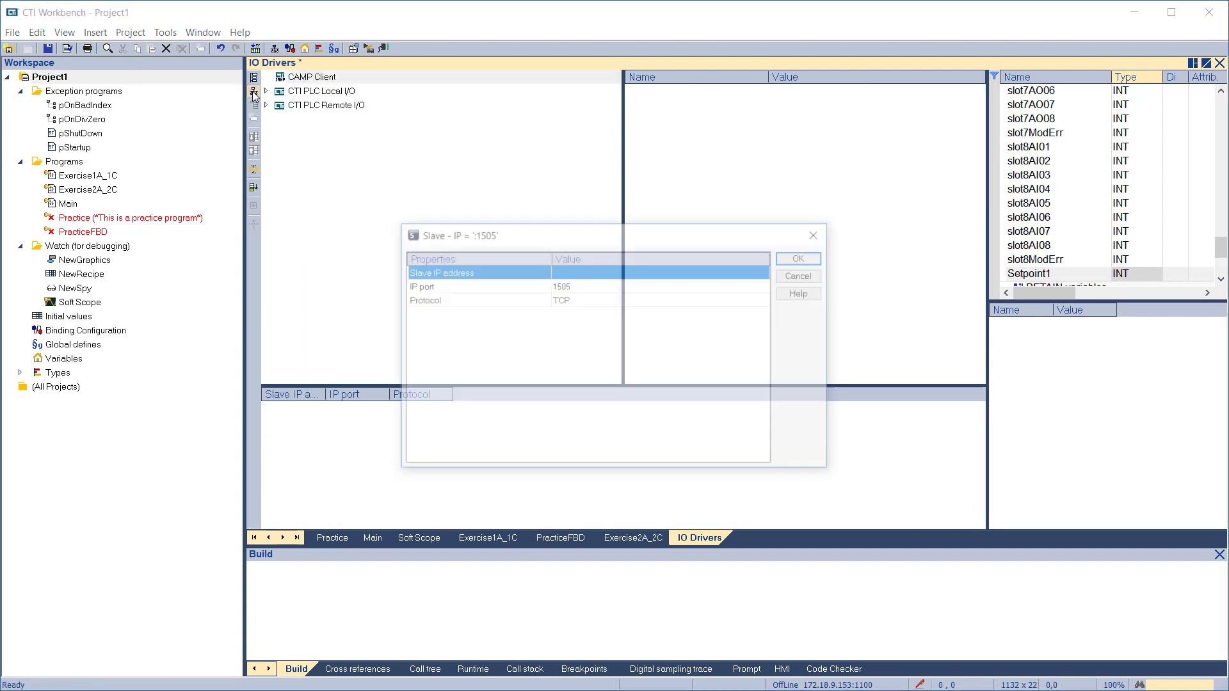
{"action": "left_click", "coordinate": [556, 271]}
{"action": "type", "text": "172.18"}
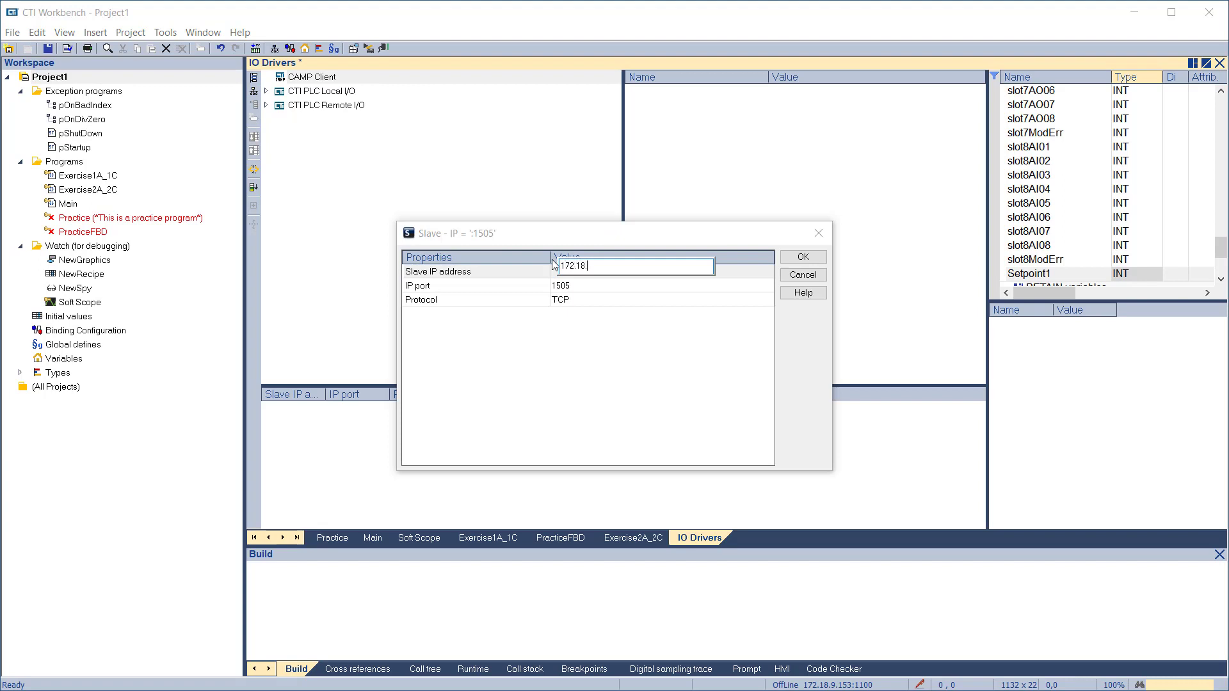
{"action": "type", "text": ".9.155"}
{"action": "key", "text": "Return"}
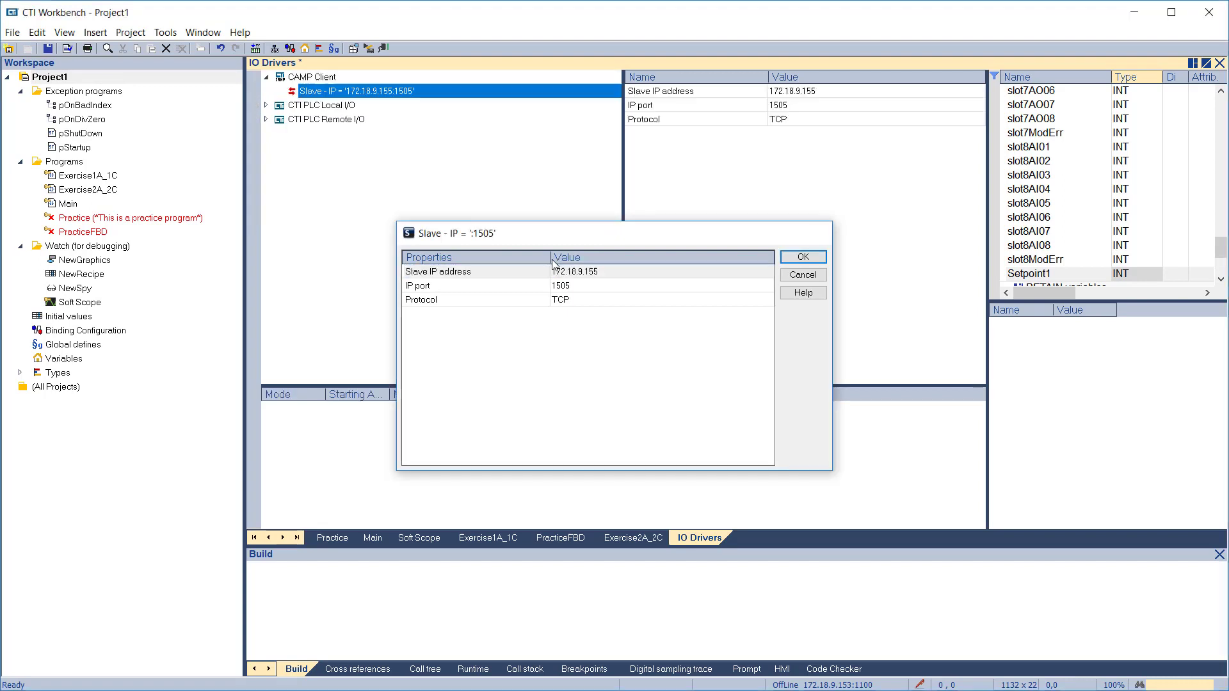
Add a data block under the CAMP slave in READ mode with starting address 327.
{"action": "left_click", "coordinate": [254, 105]}
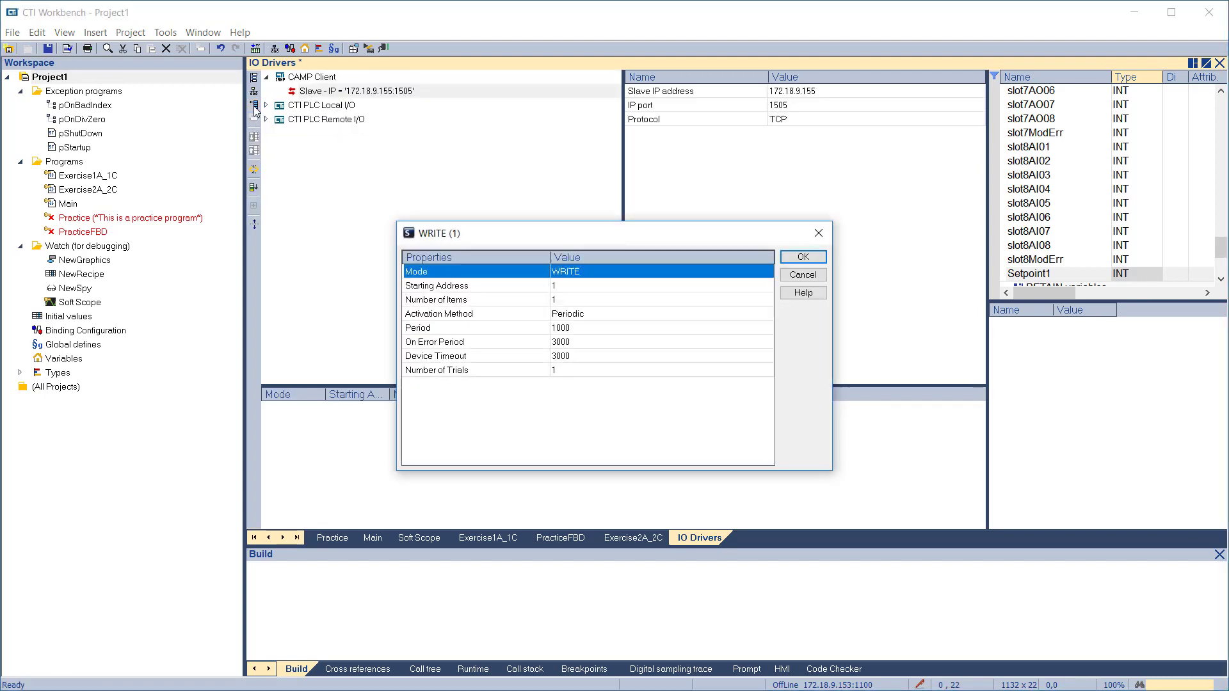
{"action": "double_click", "coordinate": [585, 273]}
{"action": "left_click", "coordinate": [578, 290]}
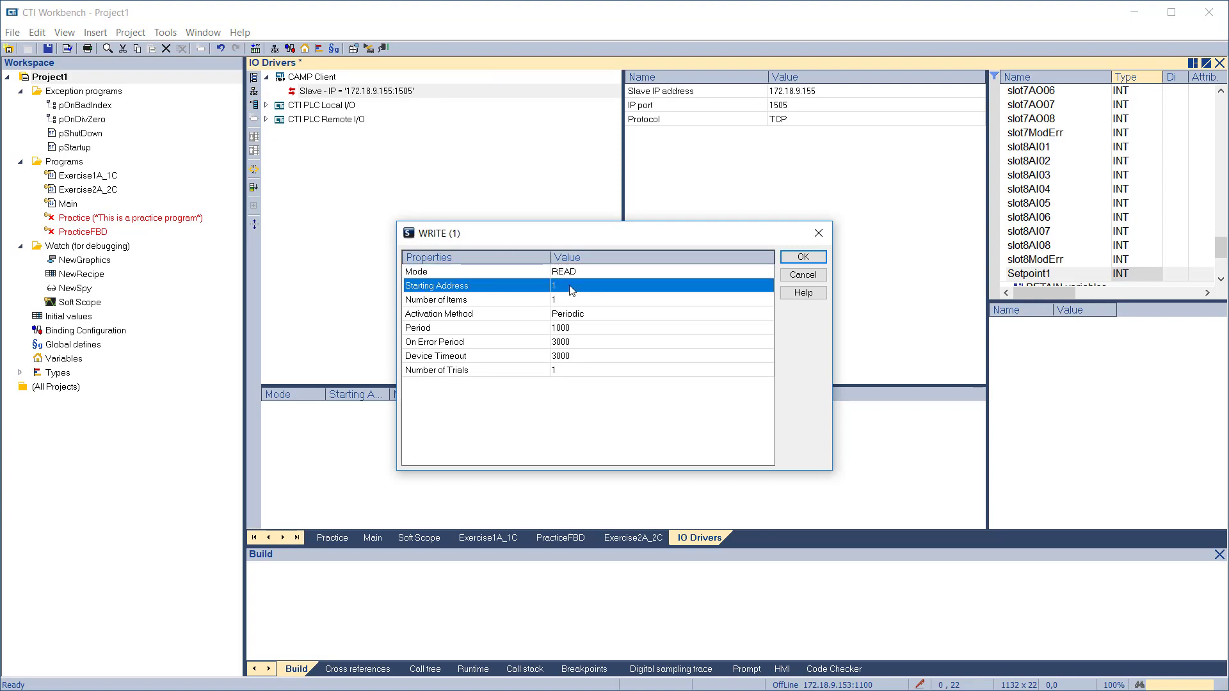
{"action": "left_click", "coordinate": [572, 289]}
{"action": "type", "text": "327"}
{"action": "key", "text": "Return"}
{"action": "left_click", "coordinate": [793, 259]}
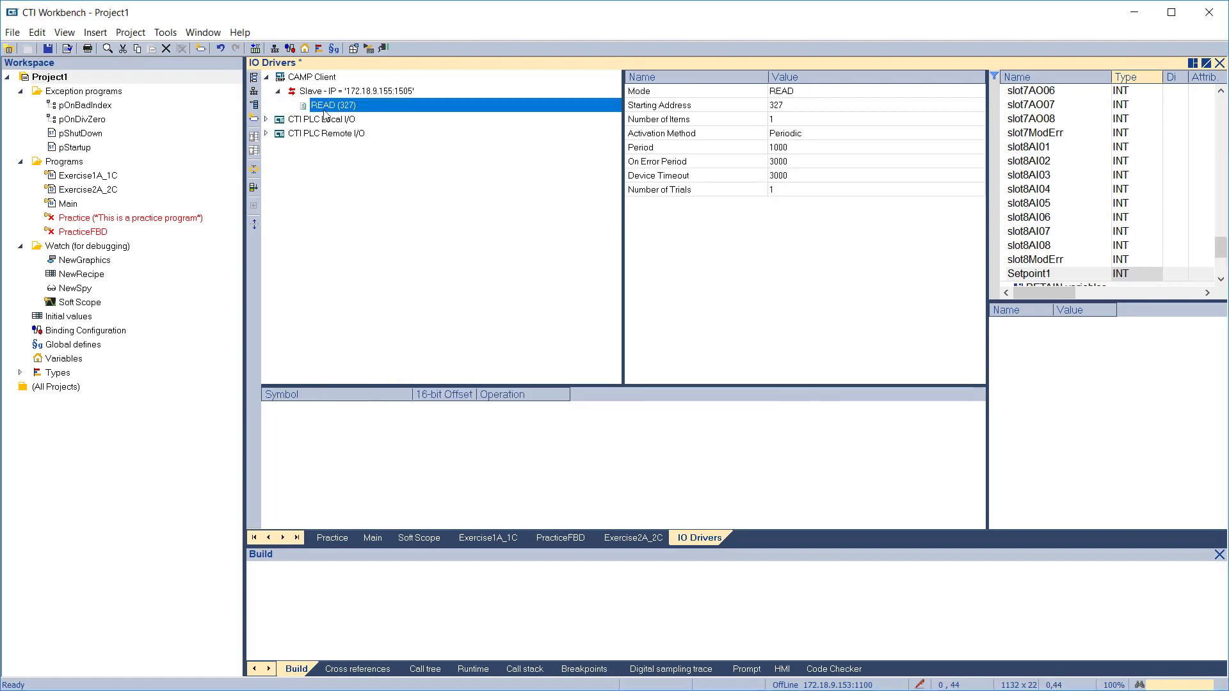
Map the variable Setpoint1 to the READ block at address 327 with the default offset and Data Exchange operation.
{"action": "scroll", "coordinate": [1137, 195], "scroll_direction": "up", "scroll_amount": 10}
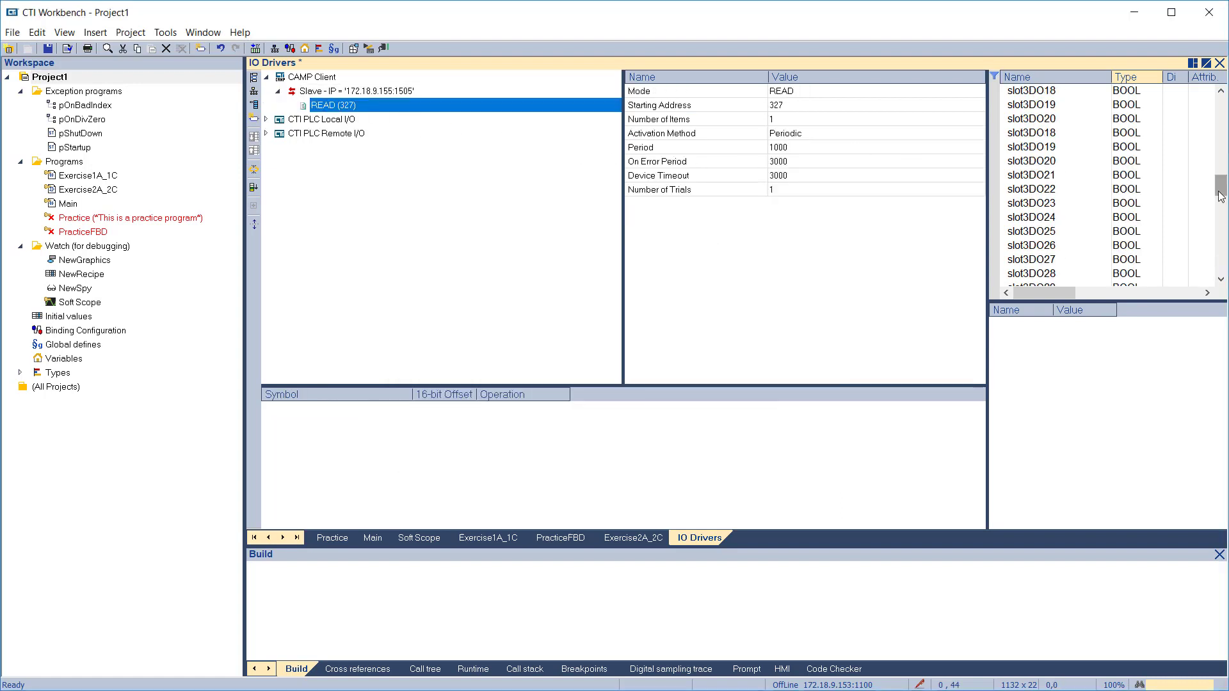
{"action": "scroll", "coordinate": [1197, 170], "scroll_direction": "up", "scroll_amount": 4}
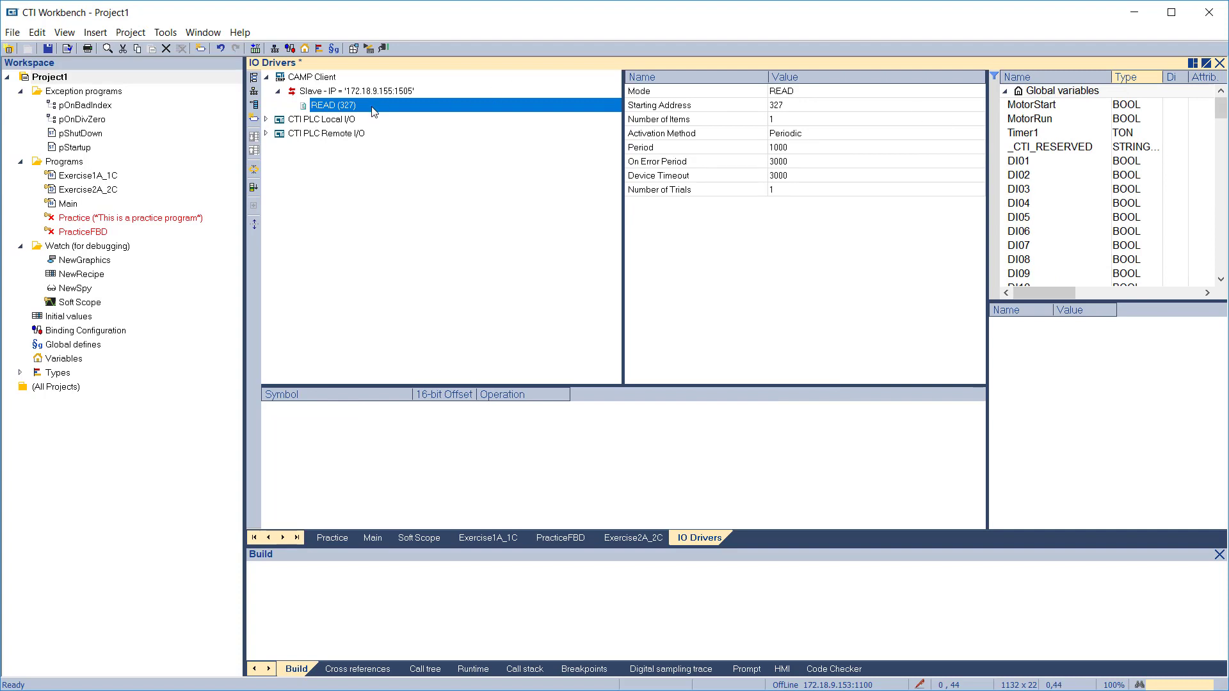
{"action": "left_click", "coordinate": [254, 119]}
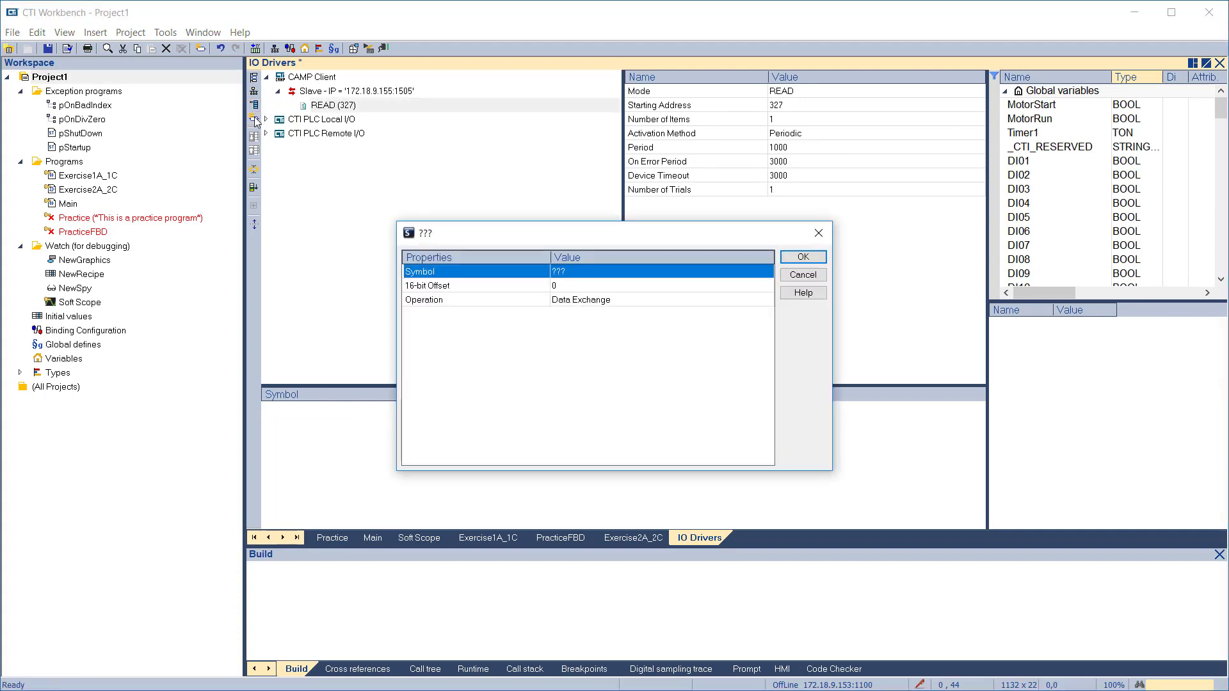
{"action": "left_click", "coordinate": [571, 277]}
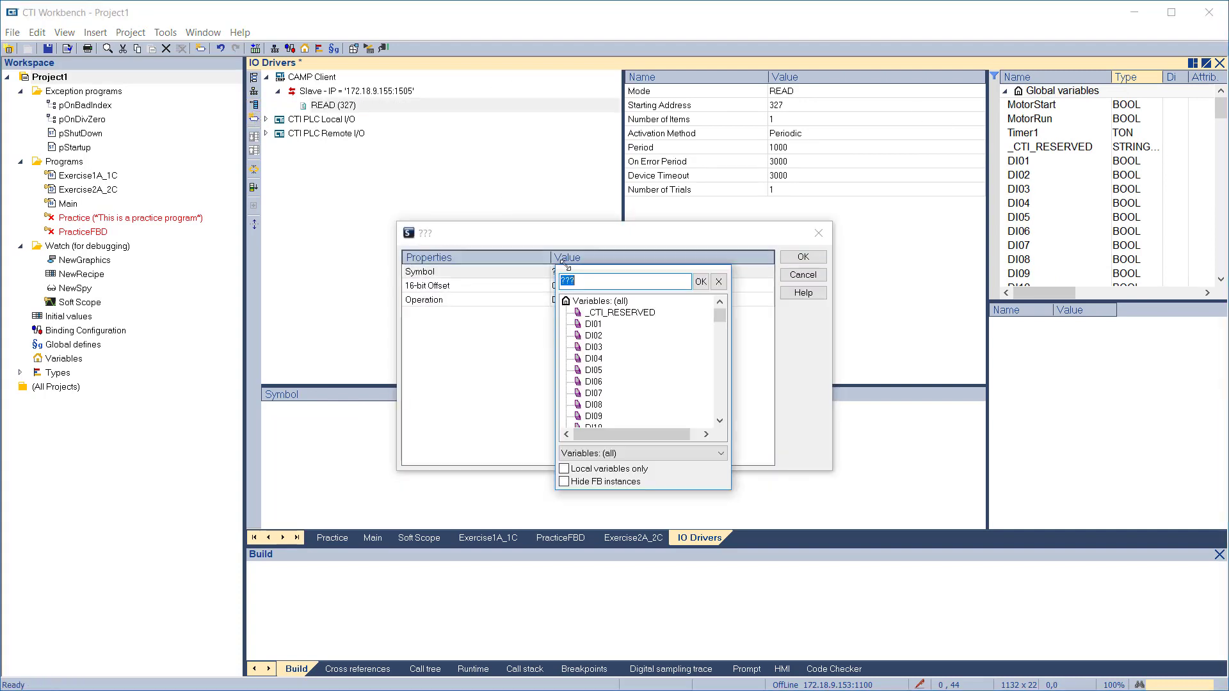
{"action": "type", "text": "Setpoint1"}
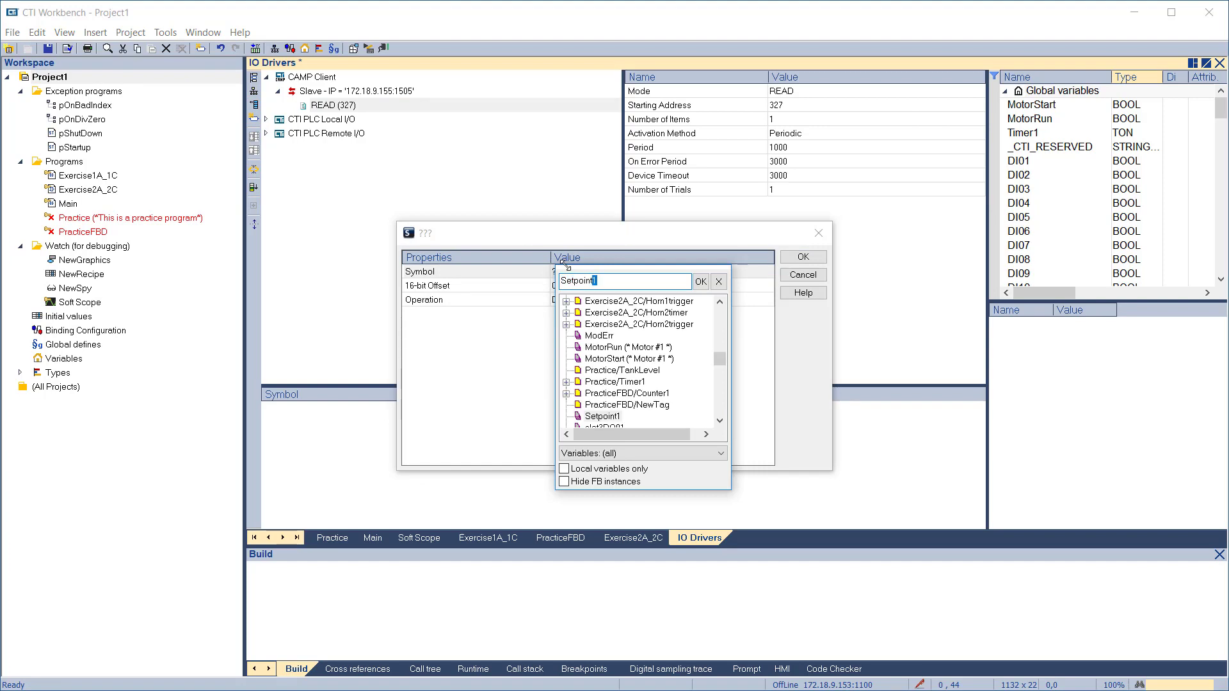
{"action": "left_click", "coordinate": [701, 281]}
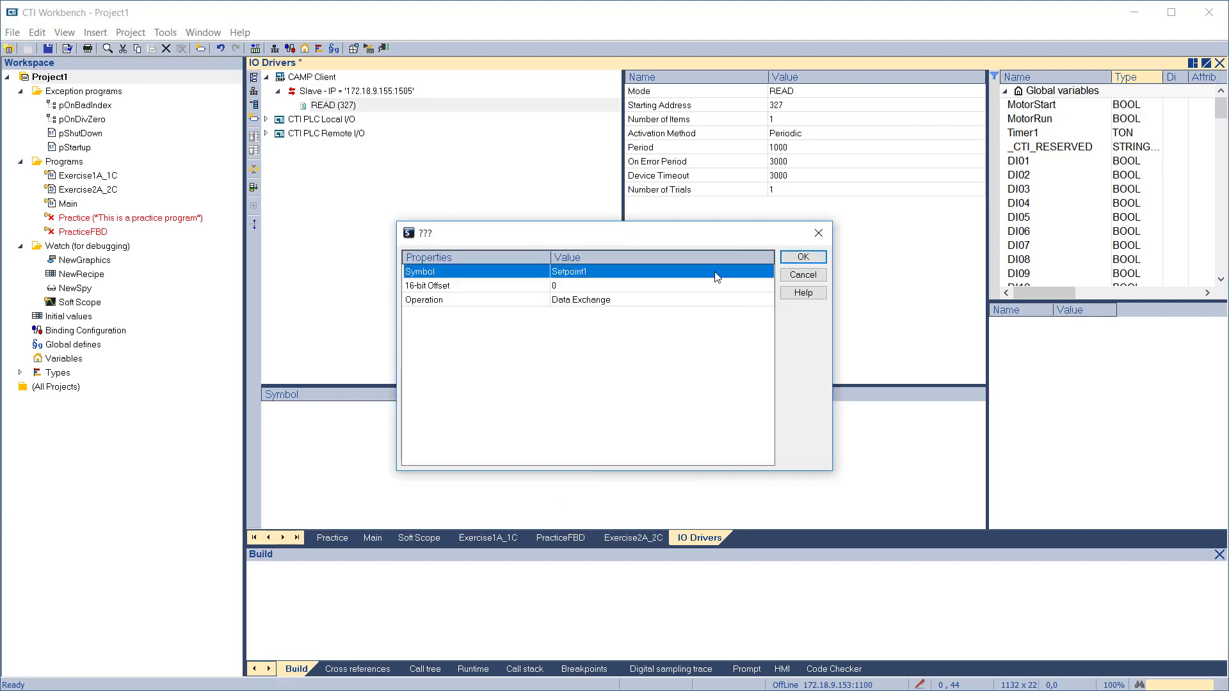
{"action": "left_click", "coordinate": [794, 260]}
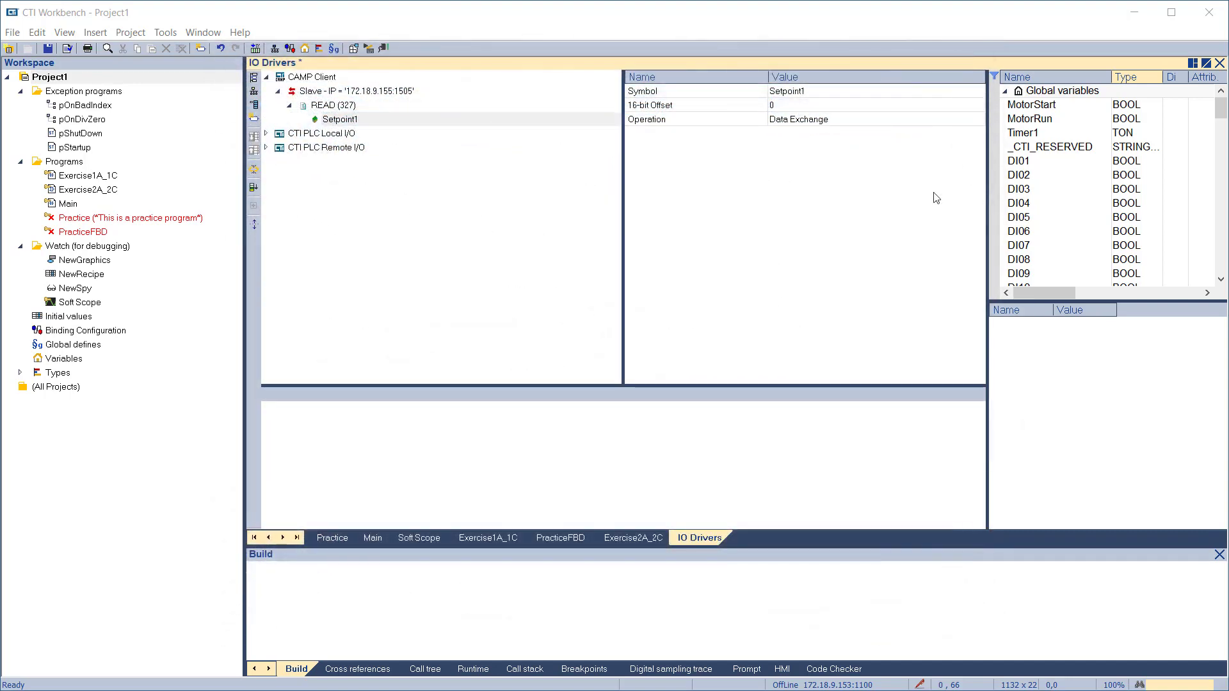
Add a global variable named Loop1_setpoint with the data type REAL.
{"action": "left_click", "coordinate": [1029, 95]}
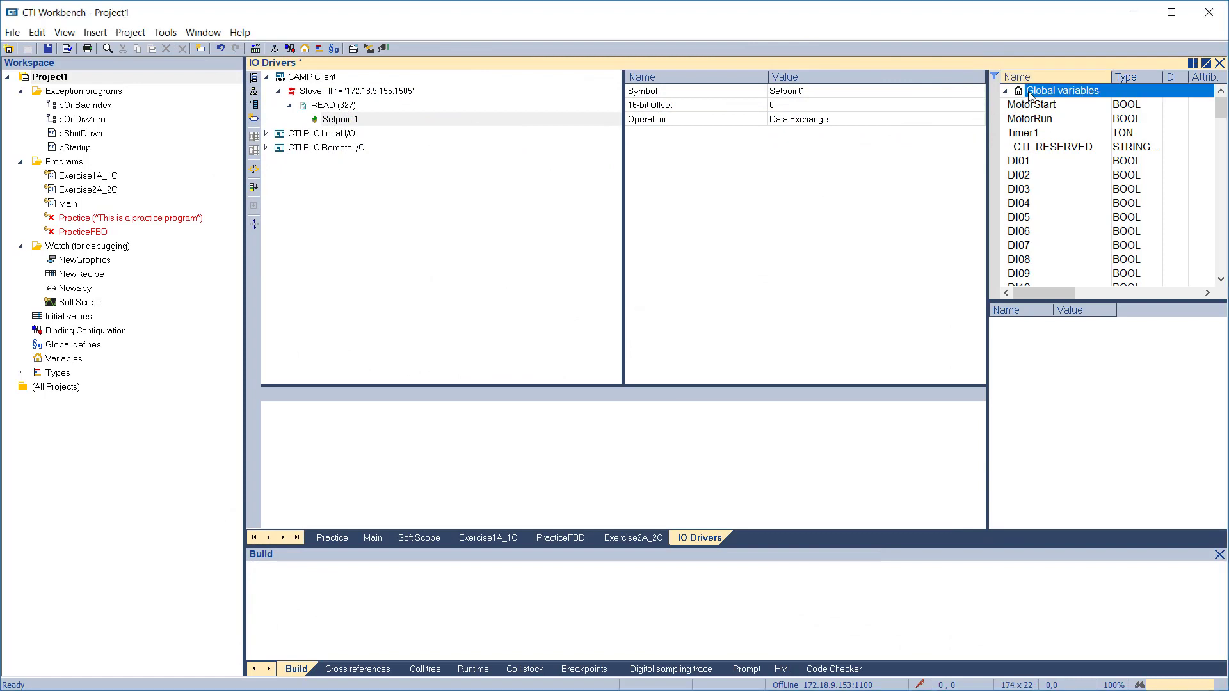
{"action": "right_click", "coordinate": [1029, 94]}
{"action": "left_click", "coordinate": [1046, 294]}
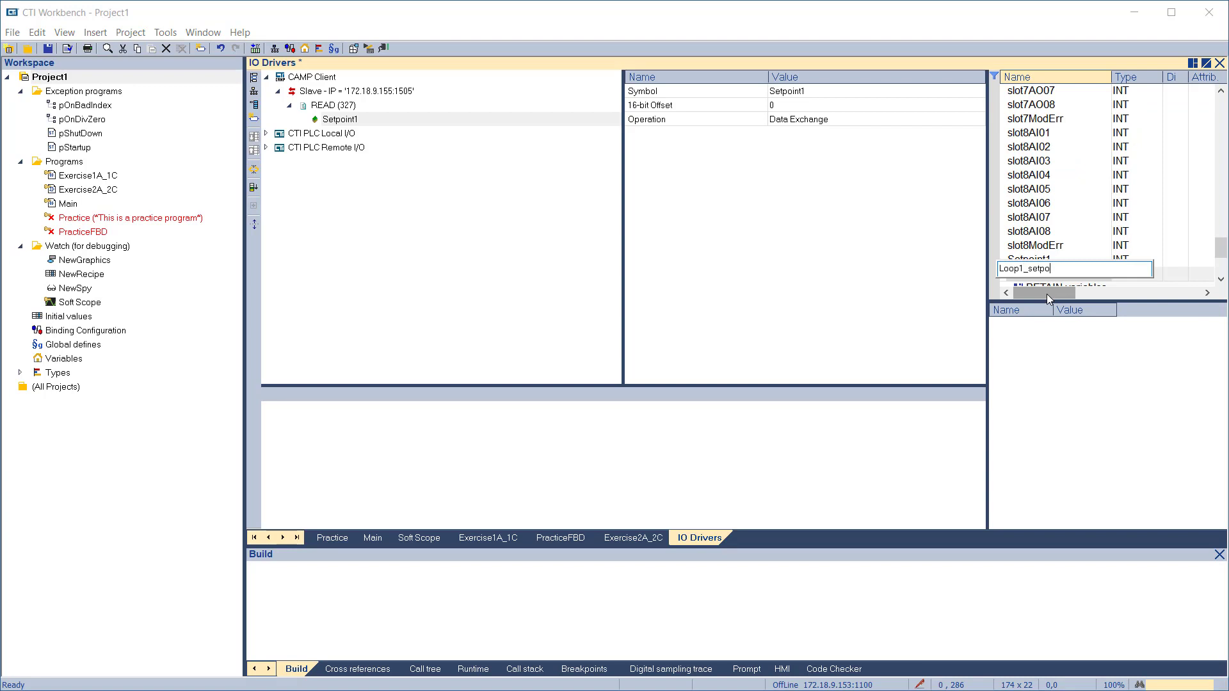
{"action": "key", "text": "Return"}
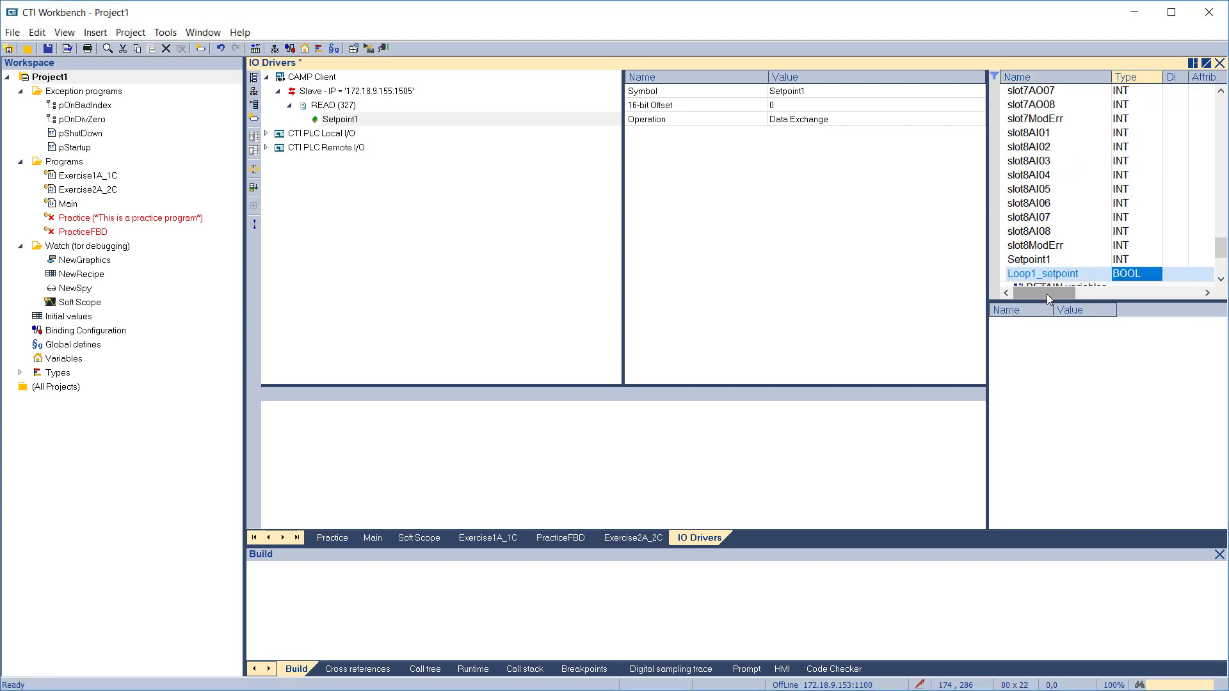
{"action": "key", "text": "r"}
{"action": "key", "text": "Return"}
Set up a multi-variable creation in the global variables group with the name pattern analog% and type INT.
{"action": "scroll", "coordinate": [1019, 192], "scroll_direction": "up", "scroll_amount": 10}
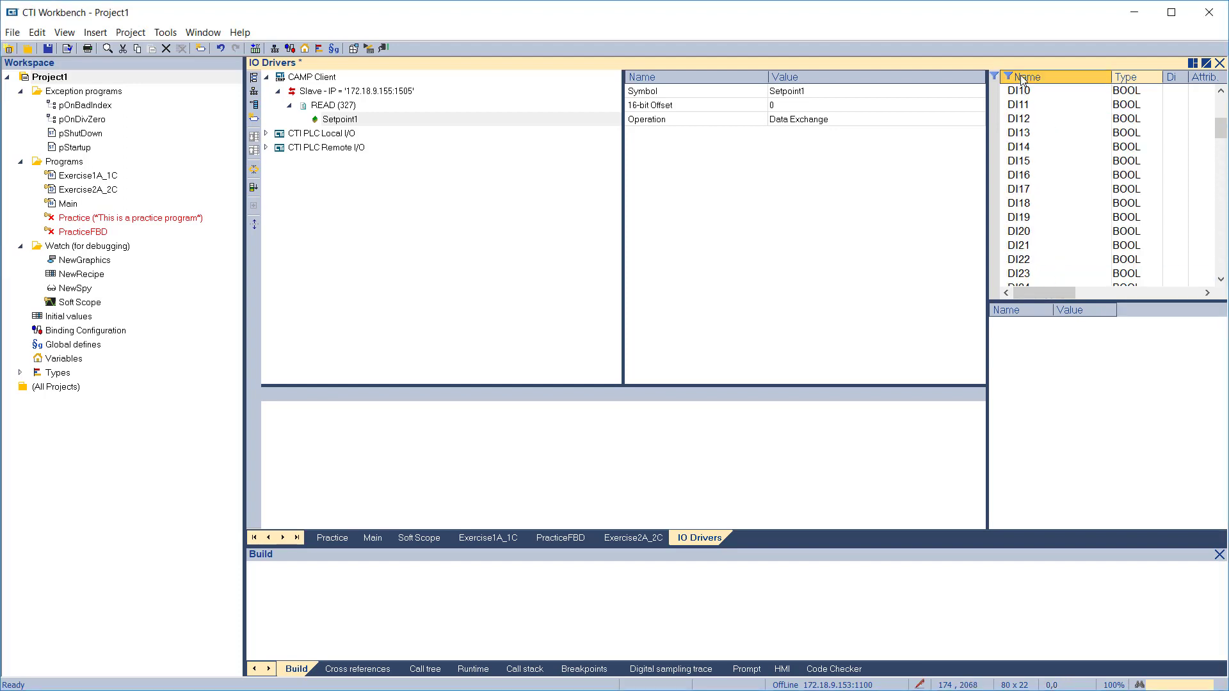
{"action": "scroll", "coordinate": [1023, 80], "scroll_direction": "up", "scroll_amount": 5}
{"action": "left_click", "coordinate": [1030, 91]}
{"action": "right_click", "coordinate": [1029, 95]}
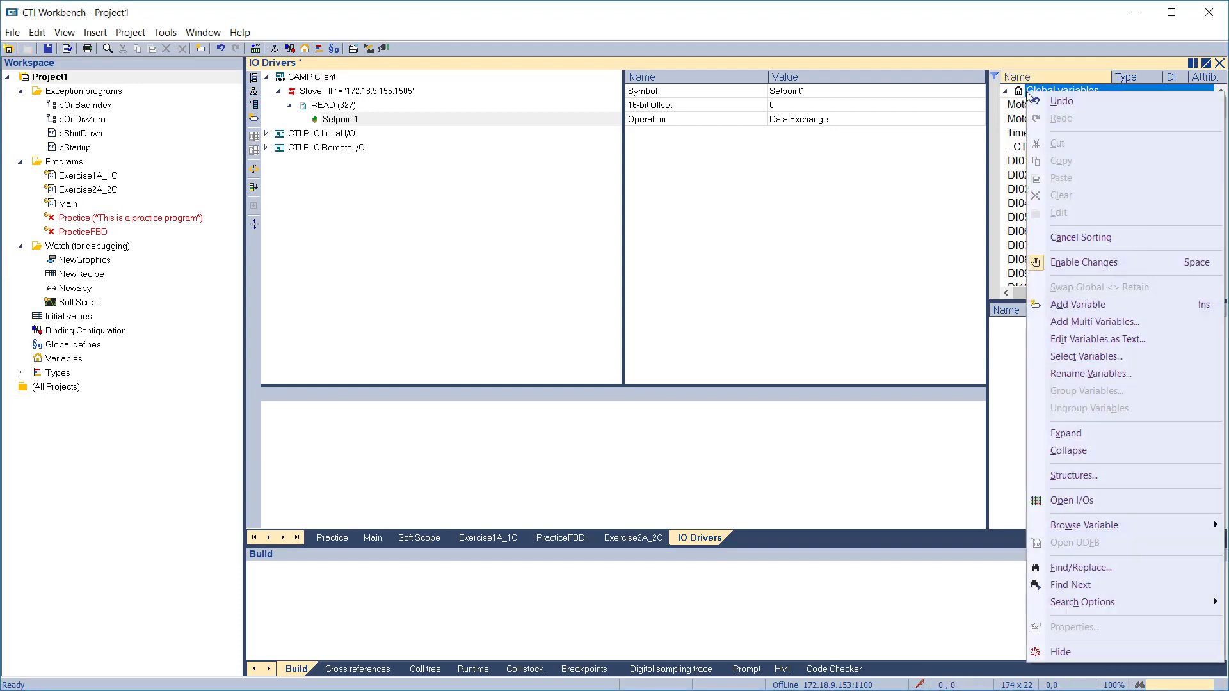
{"action": "left_click", "coordinate": [1093, 322]}
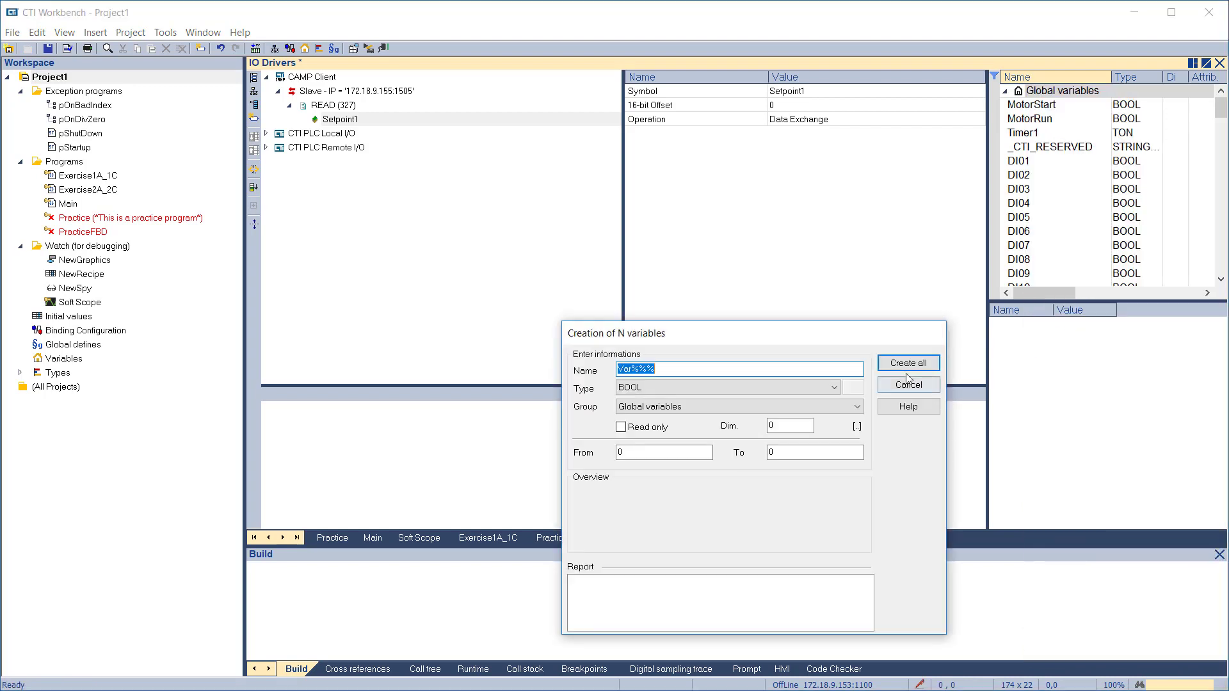
{"action": "type", "text": "anal"}
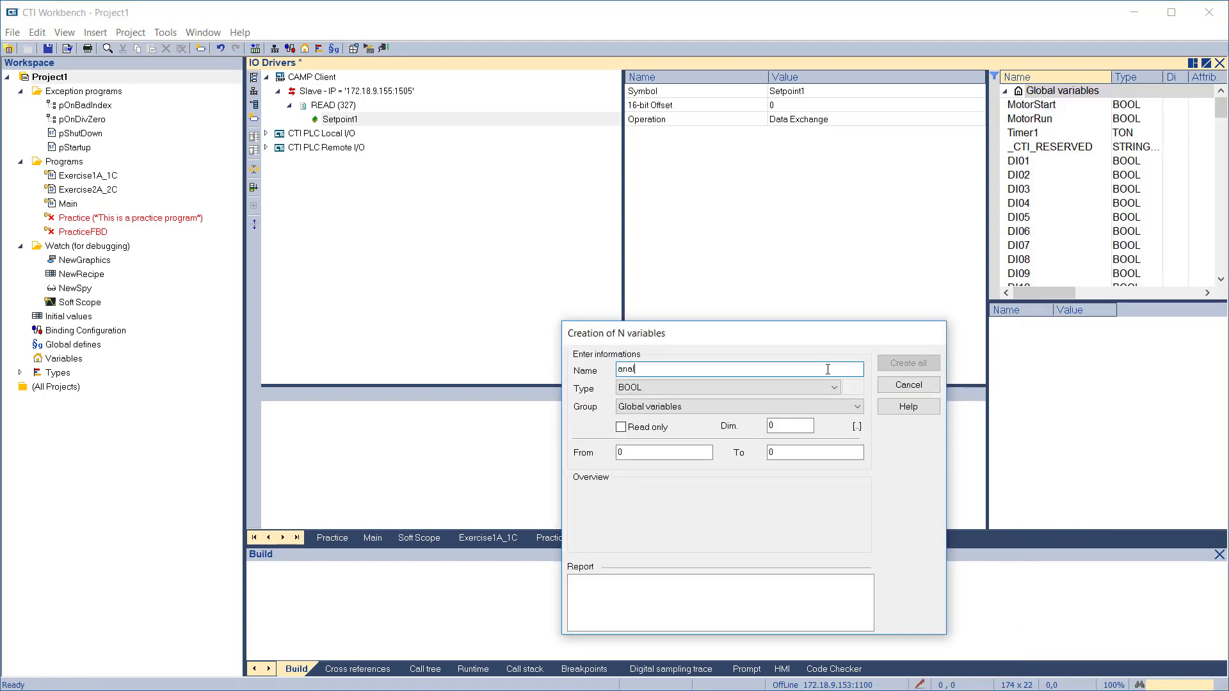
{"action": "type", "text": "og%"}
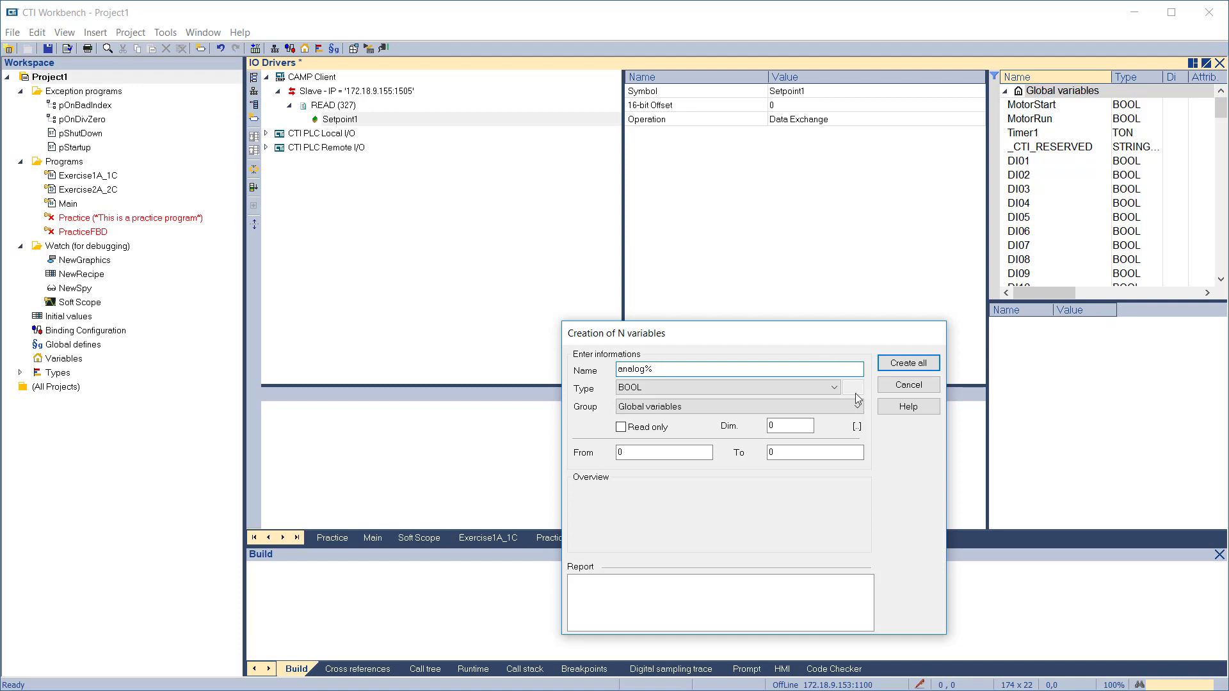
{"action": "left_click", "coordinate": [833, 387]}
{"action": "left_click", "coordinate": [704, 437]}
Number the analog% variables from 1 to 8, create them all and close the creation dialog.
{"action": "left_click", "coordinate": [620, 453]}
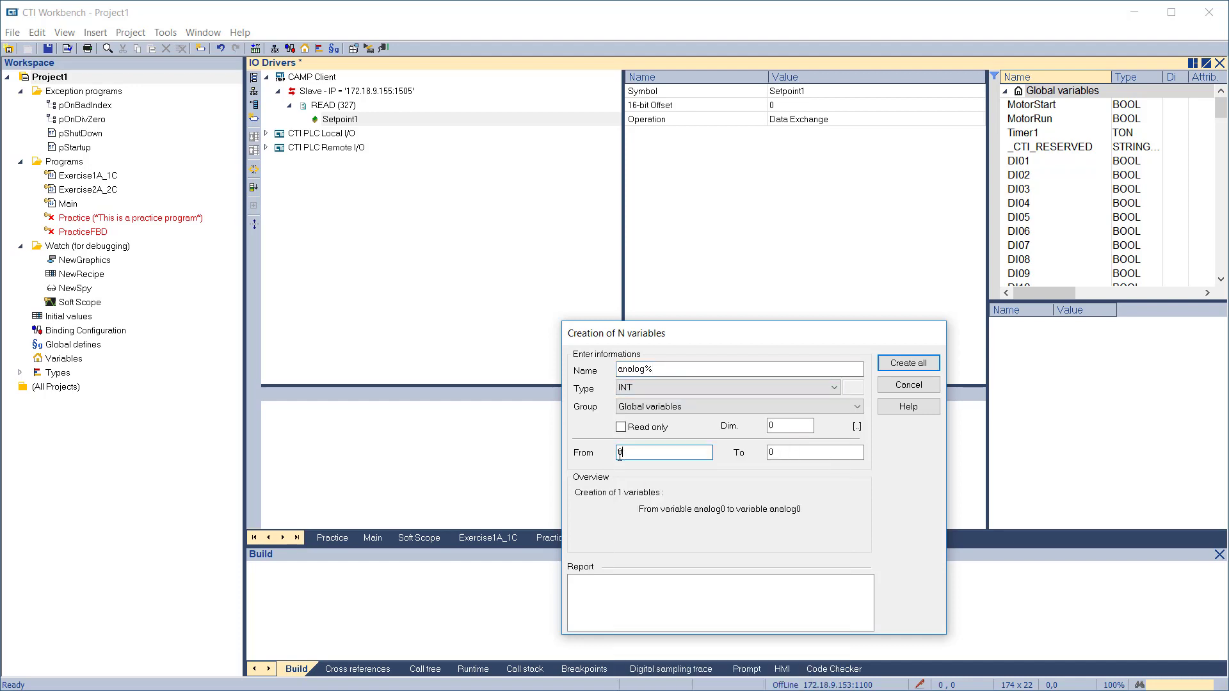
{"action": "key", "text": "Tab"}
{"action": "key", "text": "Tab"}
{"action": "key", "text": "Return"}
{"action": "left_click", "coordinate": [908, 384]}
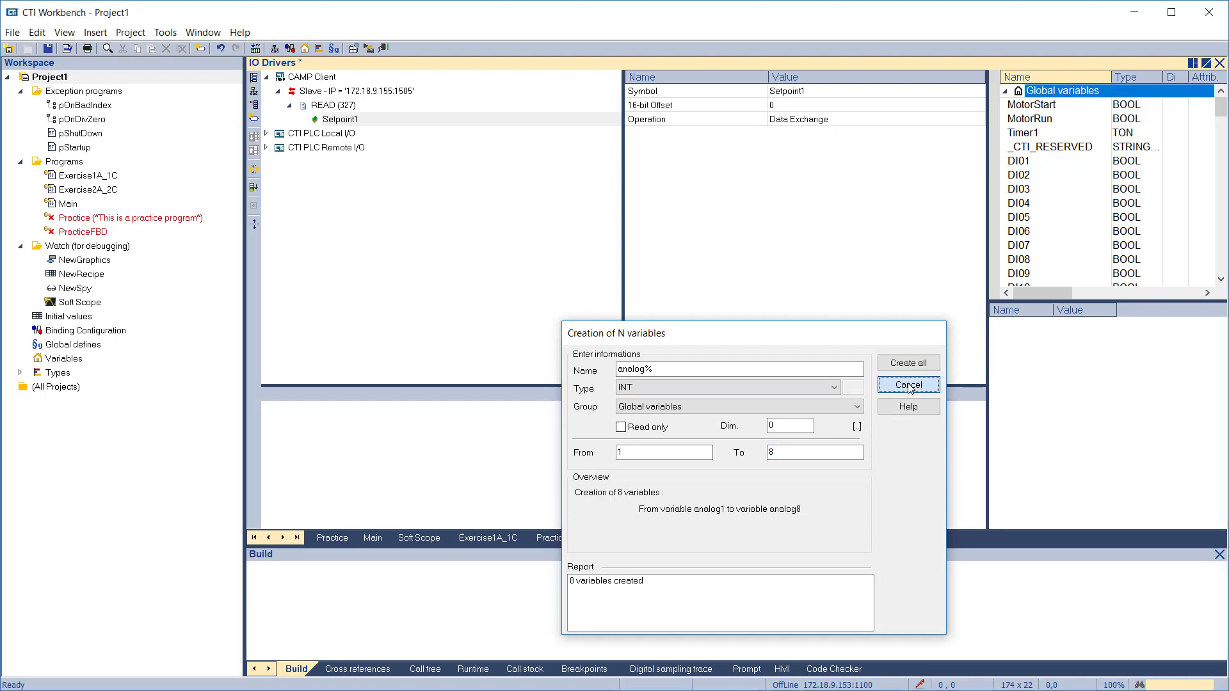
Add a CTI 2500 Data Cache configuration containing a PLC at 172.18.9.141, keeping the 10 ms time slice and LAN interface.
{"action": "left_click", "coordinate": [266, 77]}
{"action": "left_click", "coordinate": [254, 77]}
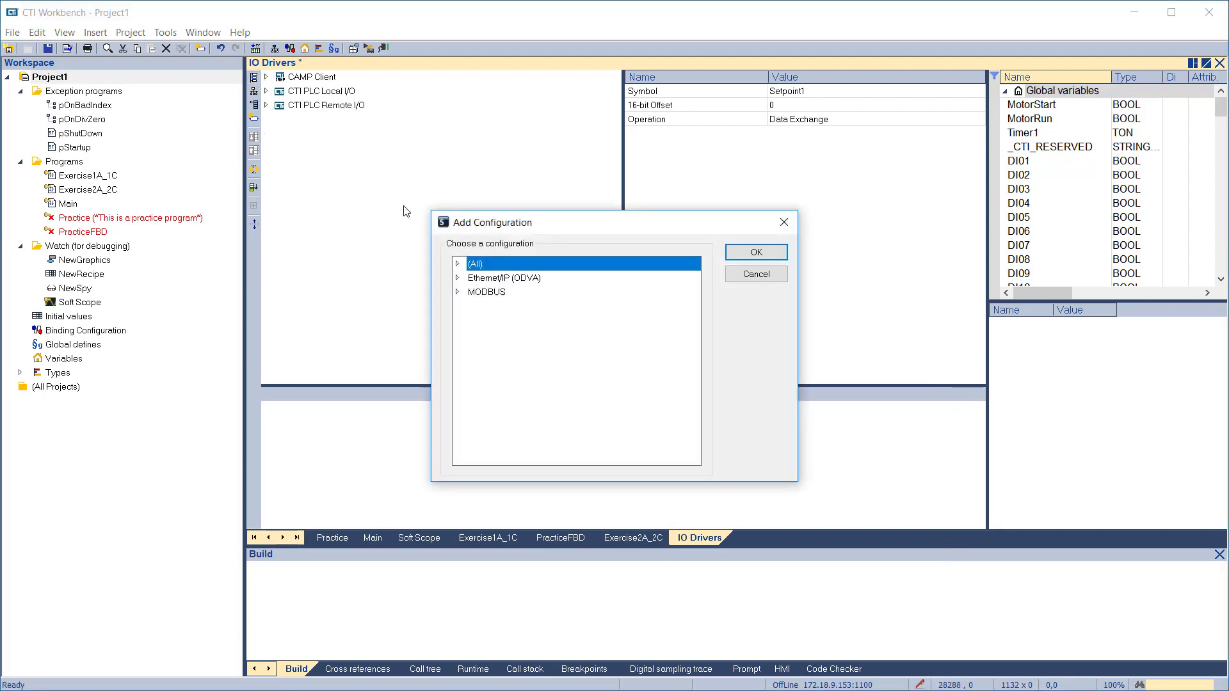
{"action": "left_click", "coordinate": [457, 263]}
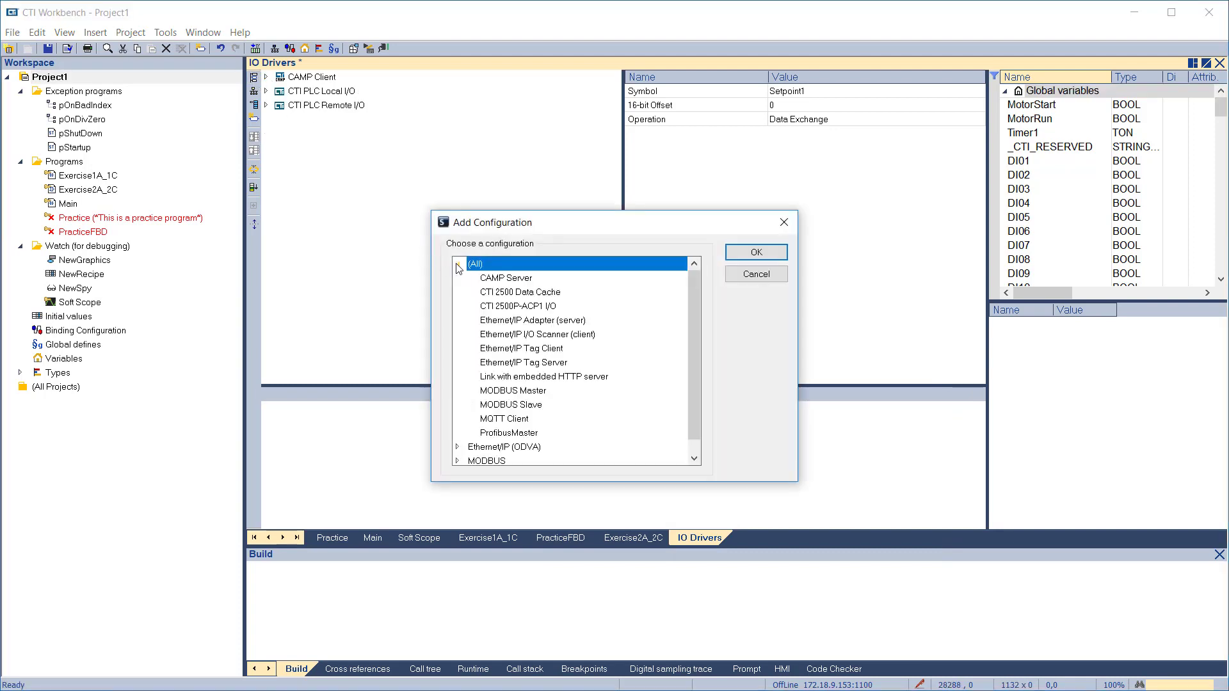
{"action": "double_click", "coordinate": [519, 294]}
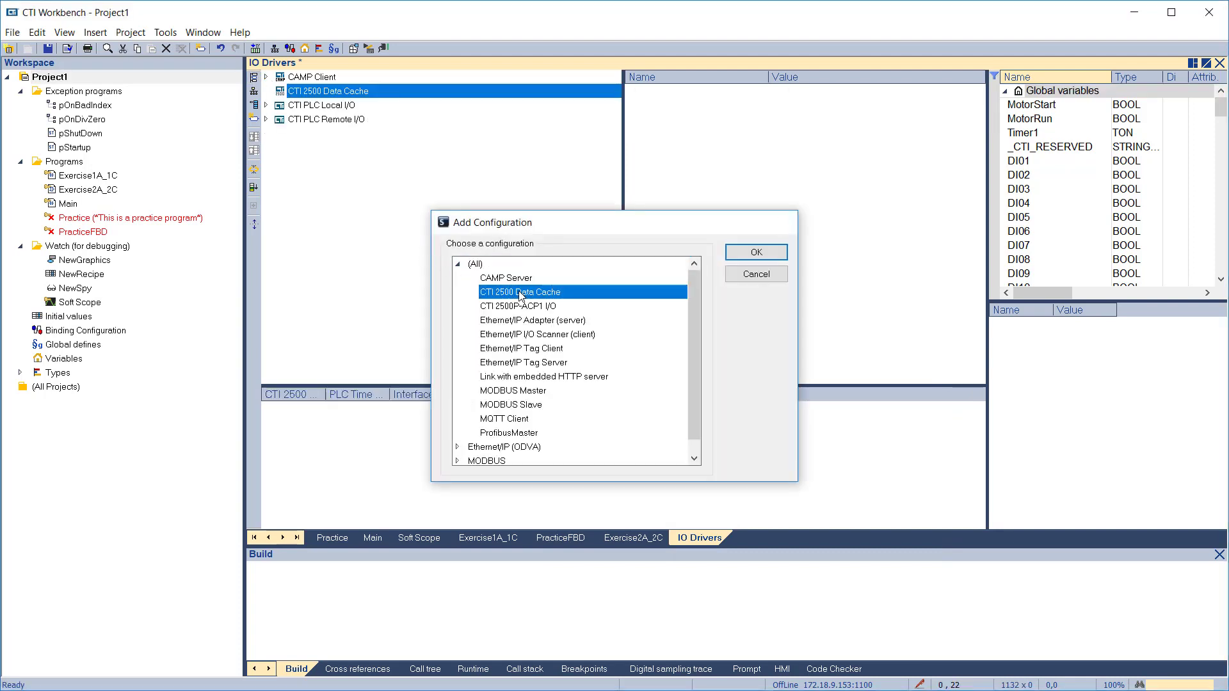
{"action": "left_click", "coordinate": [254, 93]}
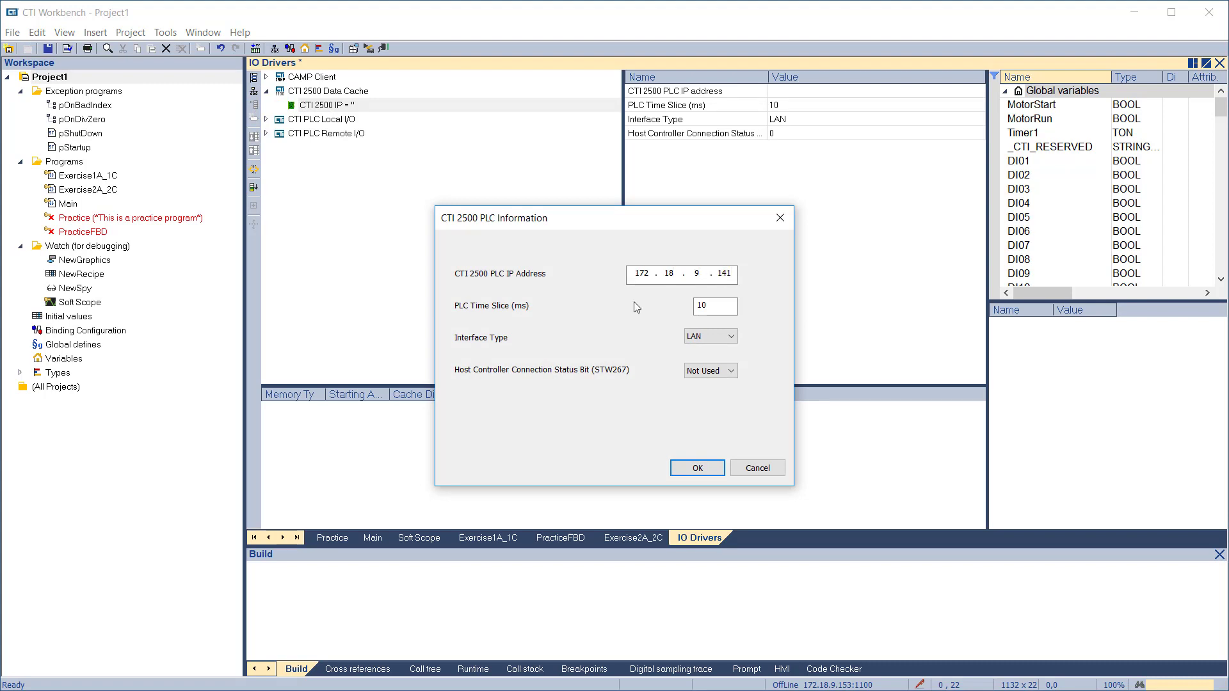
{"action": "left_click", "coordinate": [696, 468]}
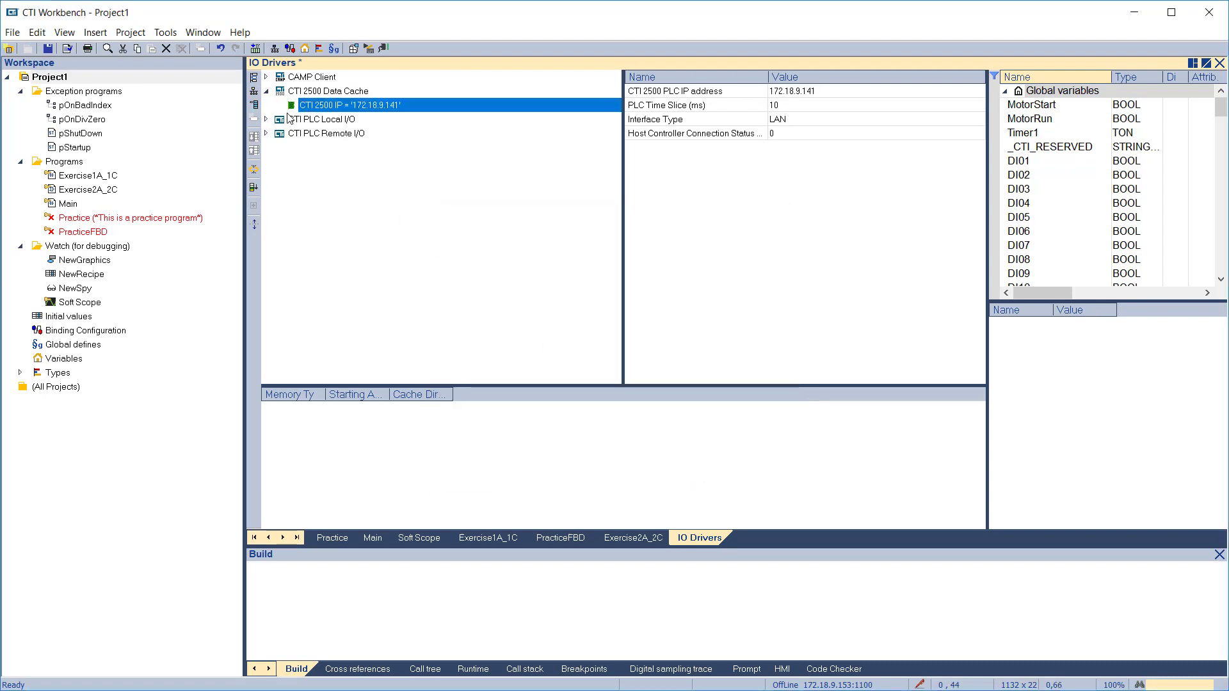
Add an Analog I/O (WXWY) [INT] block under the CTI 2500 PLC with starting address 1 and cache direction Read From PLC.
{"action": "left_click", "coordinate": [254, 104]}
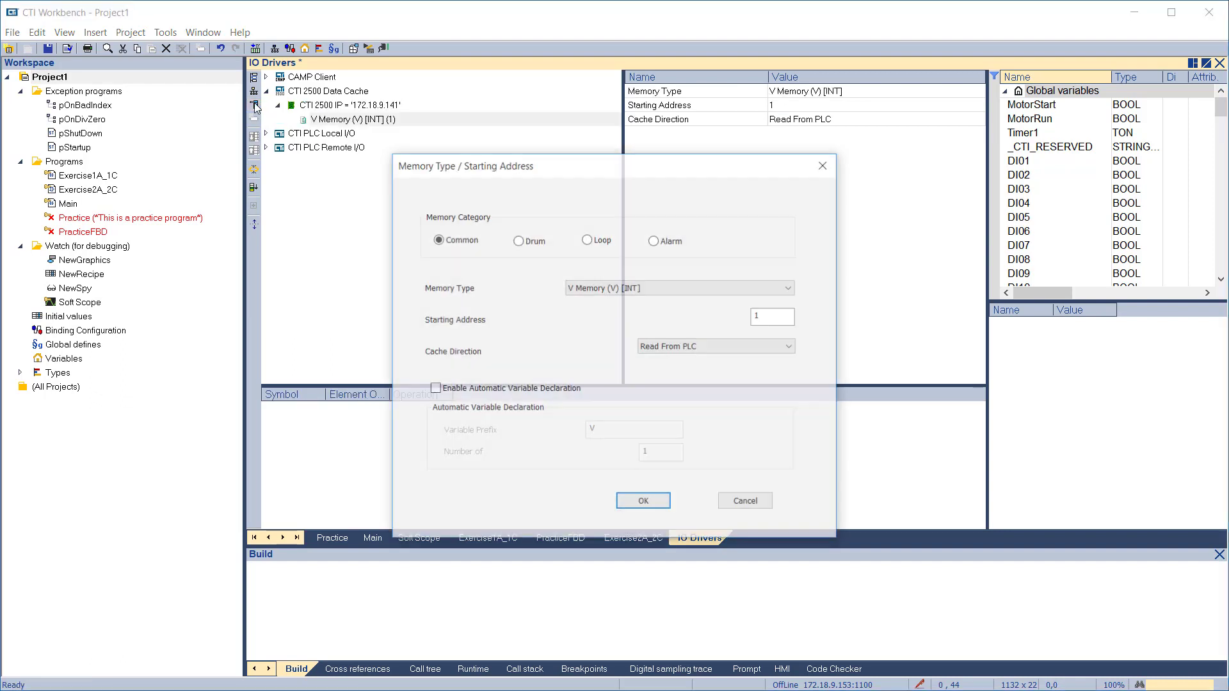
{"action": "left_click", "coordinate": [595, 290]}
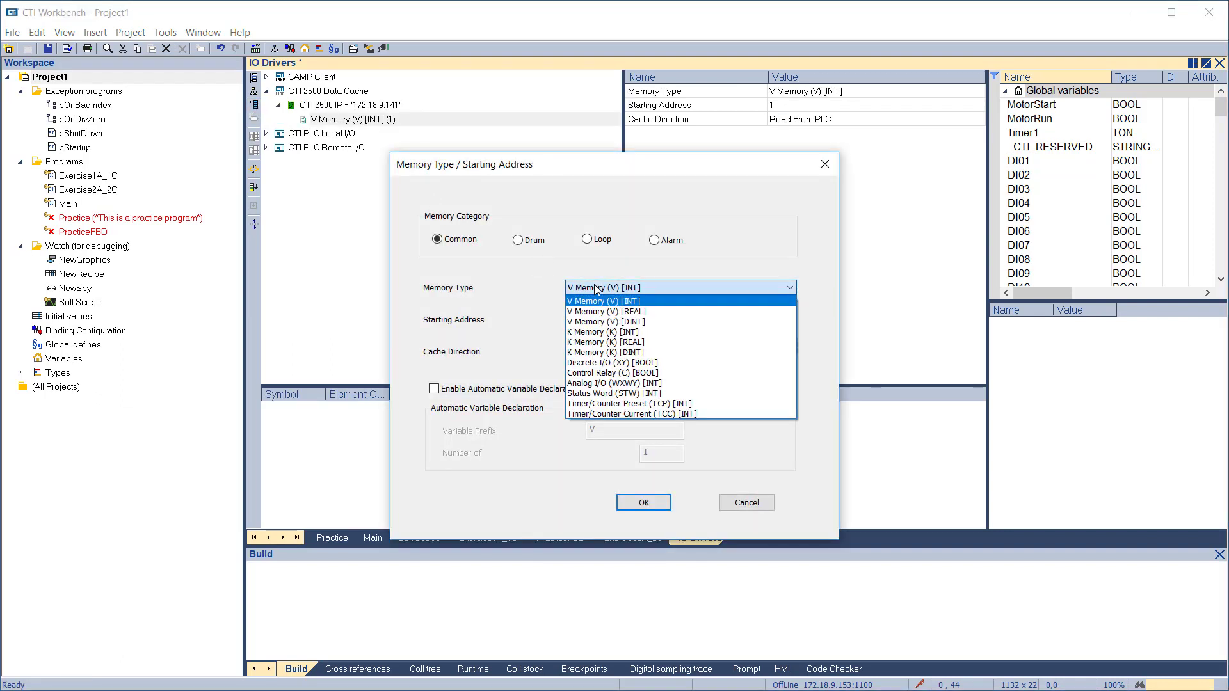
{"action": "left_click", "coordinate": [600, 384]}
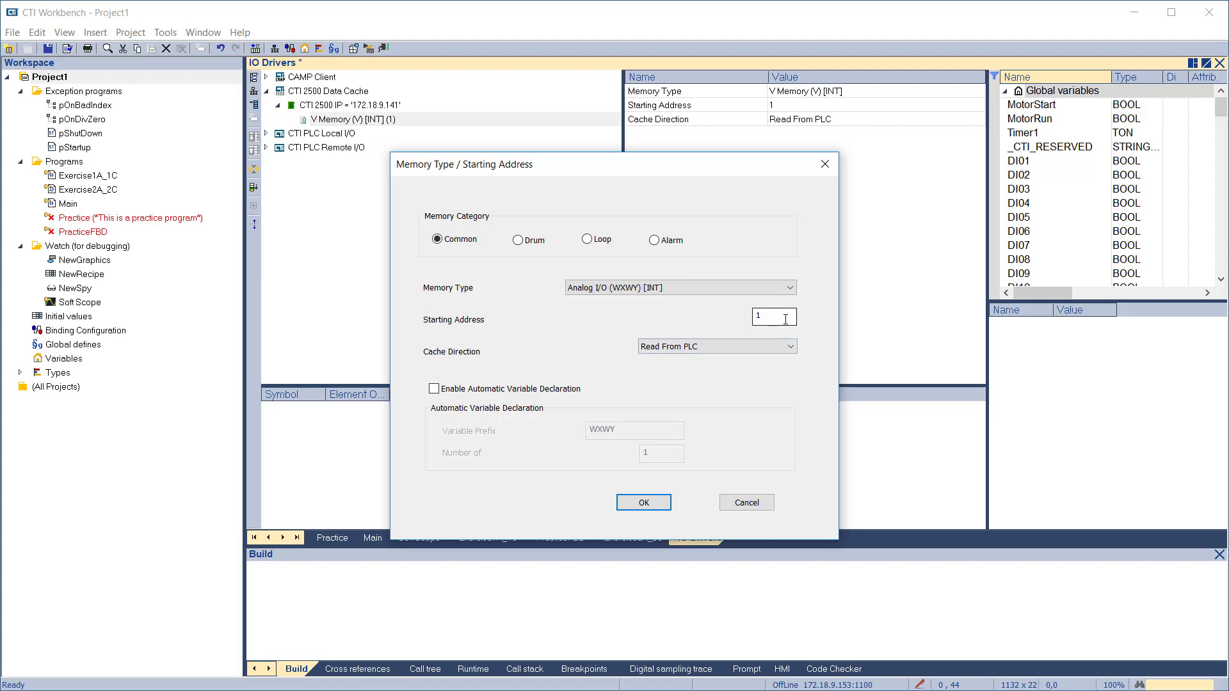
{"action": "left_click", "coordinate": [643, 503]}
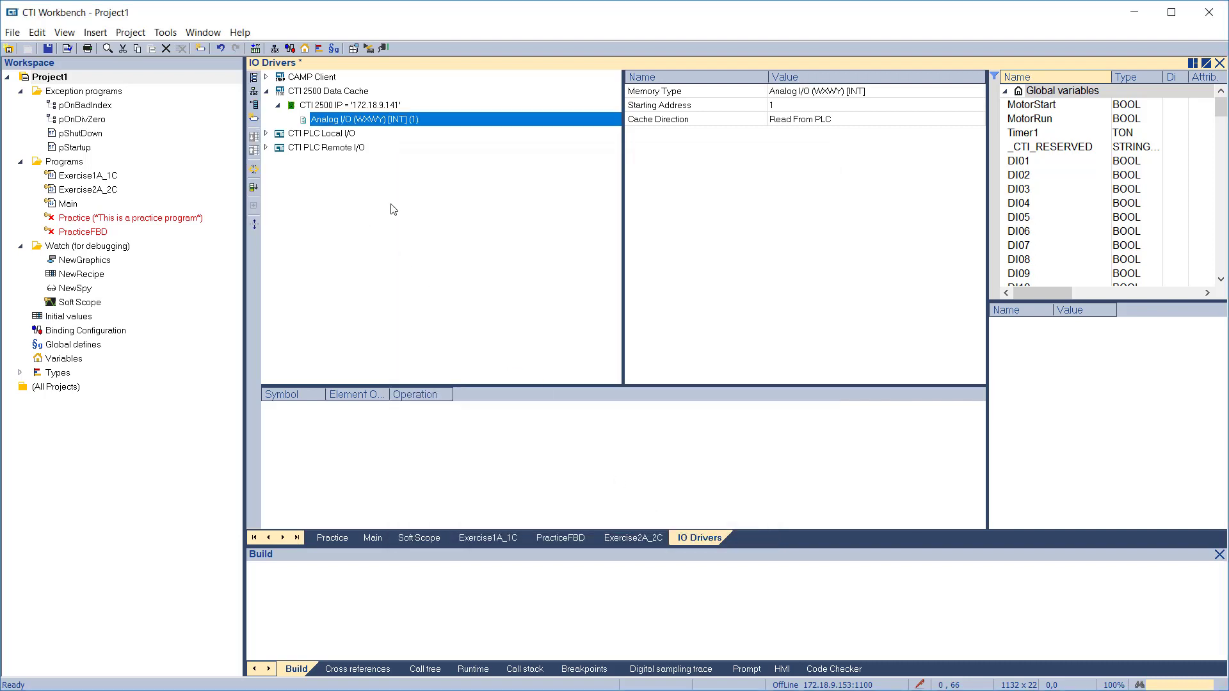
Map variables analog1 through analog8 to the Analog I/O block and renumber their element offsets consecutively.
{"action": "left_click_drag", "start_coordinate": [1221, 110], "coordinate": [1221, 256]}
{"action": "left_click", "coordinate": [1025, 120]}
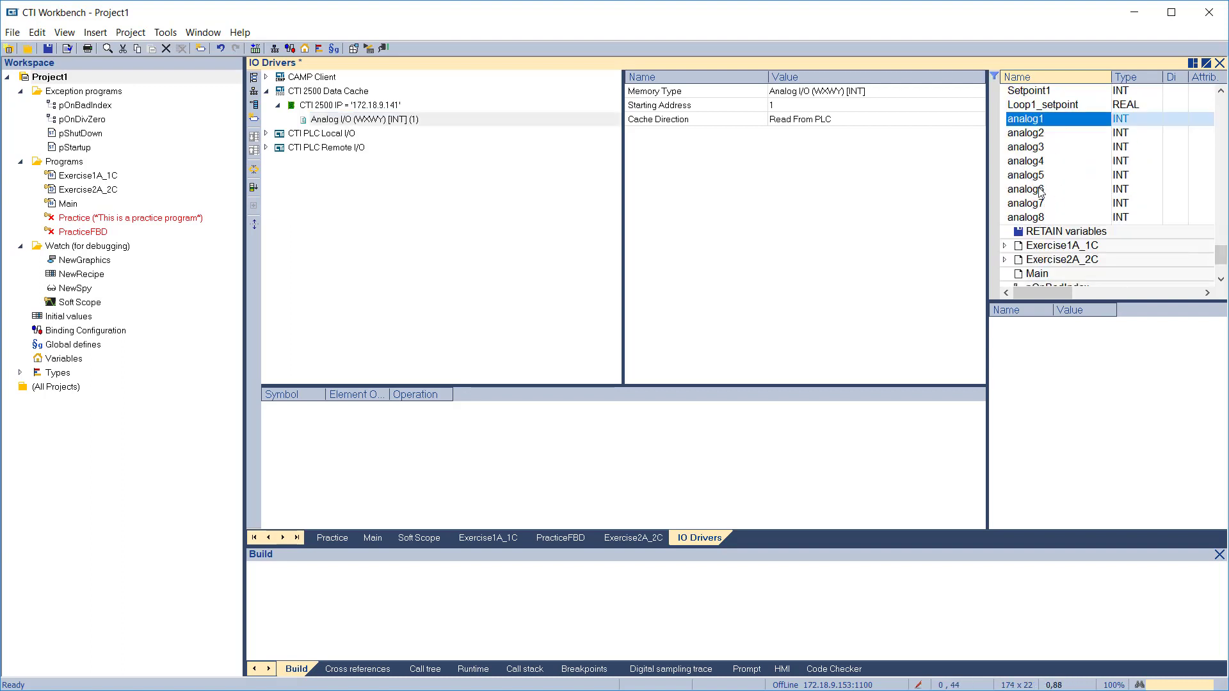
{"action": "left_click", "coordinate": [1033, 221], "text": "shift"}
{"action": "left_click_drag", "start_coordinate": [1028, 179], "coordinate": [399, 465]}
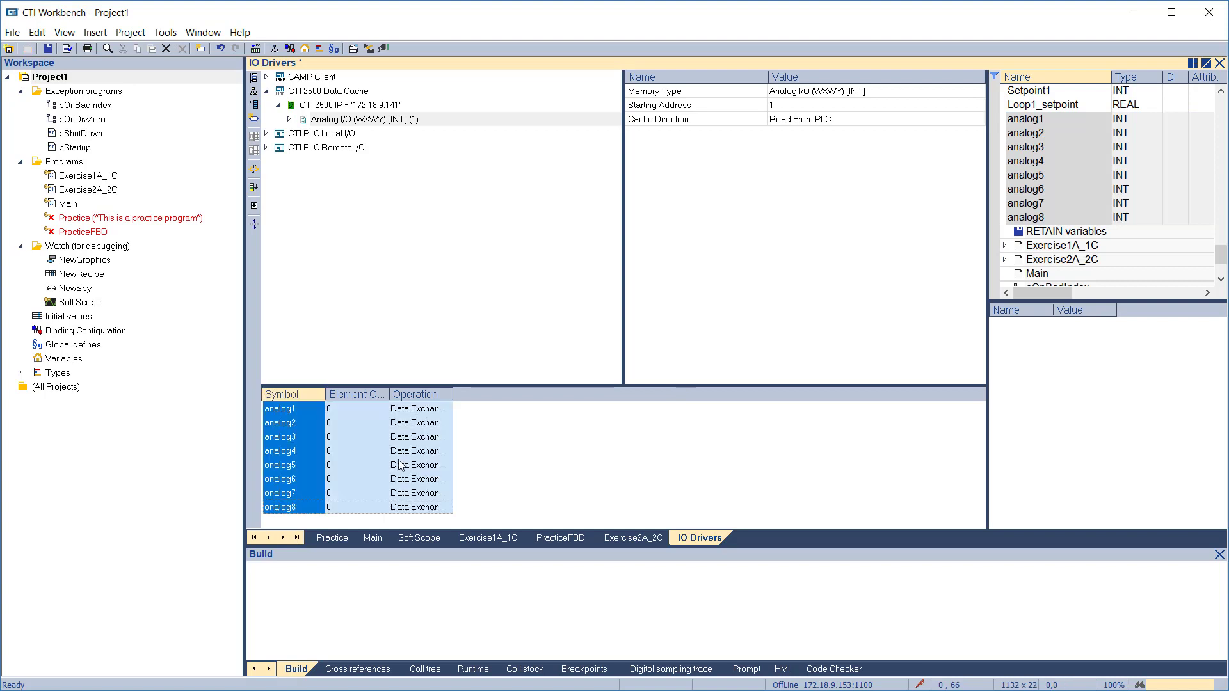
{"action": "right_click", "coordinate": [373, 121]}
{"action": "left_click", "coordinate": [467, 586]}
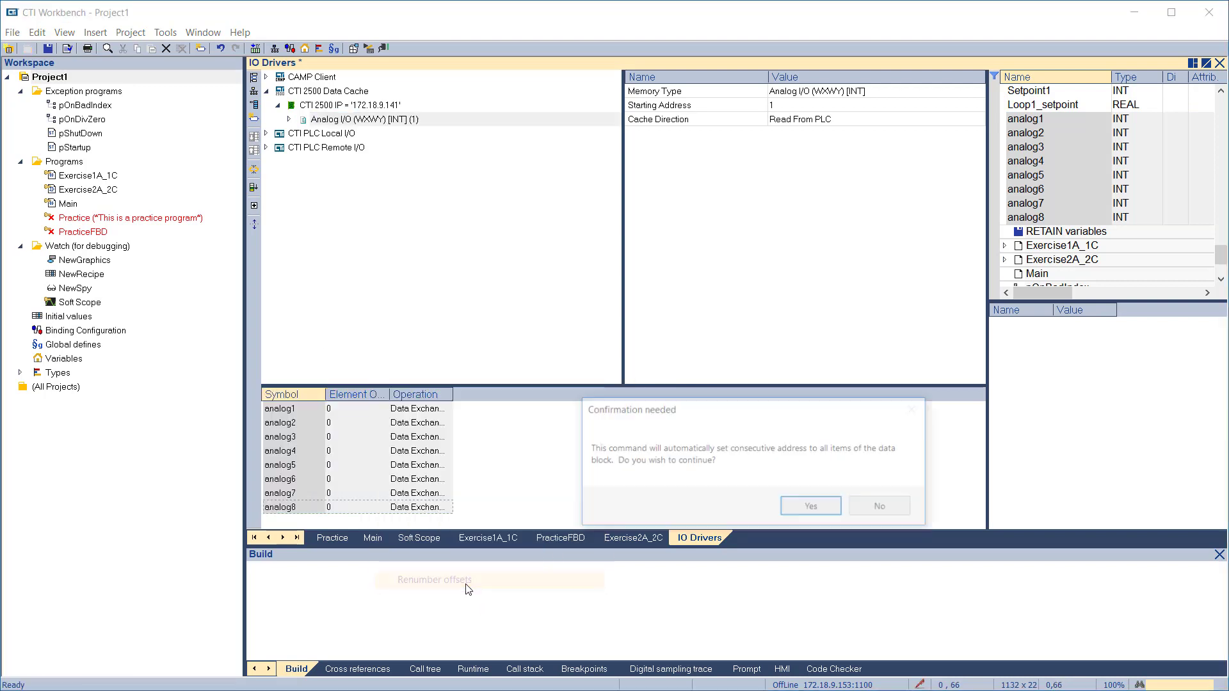
{"action": "left_click", "coordinate": [820, 517]}
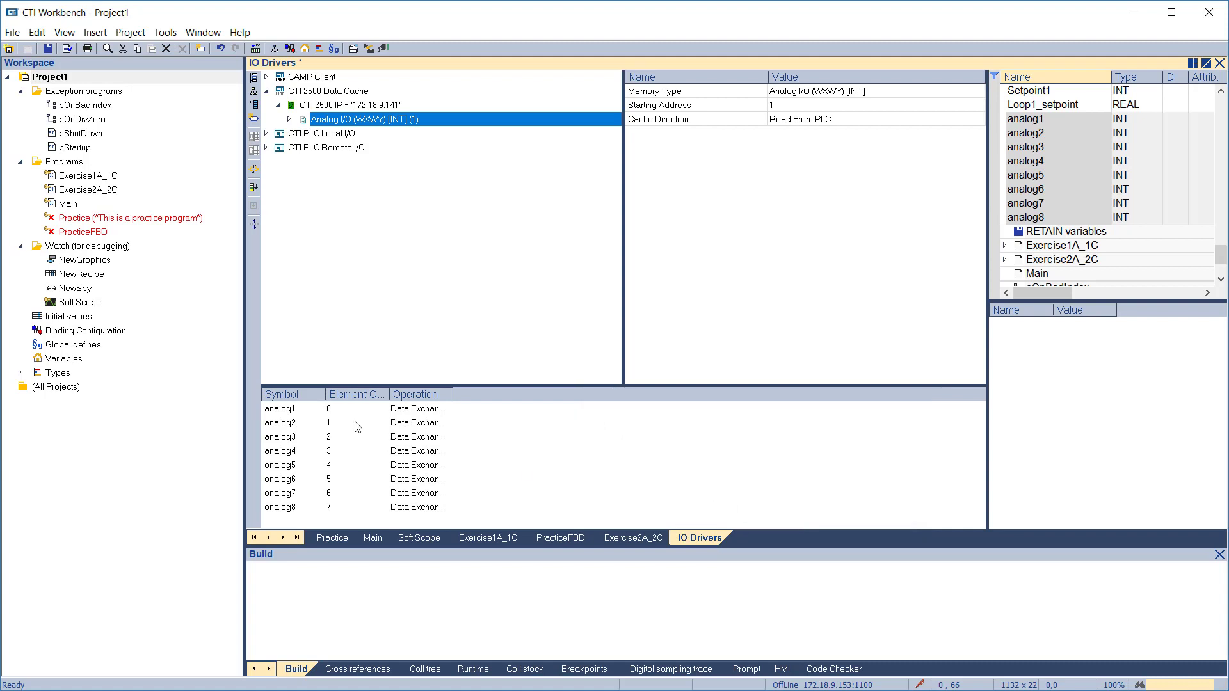
Add a Loop Variable Set Point (LSP) [REAL] block under the CTI 2500 PLC with starting address 1 and direction Write to PLC.
{"action": "left_click", "coordinate": [307, 105]}
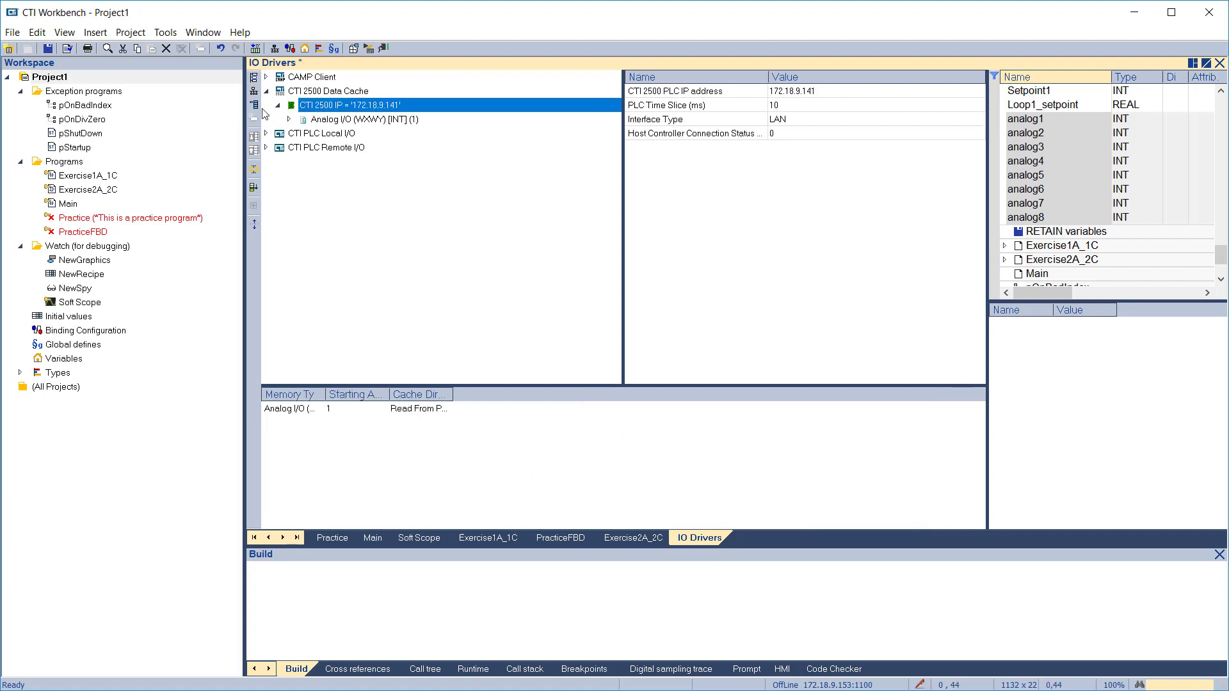
{"action": "left_click", "coordinate": [256, 109]}
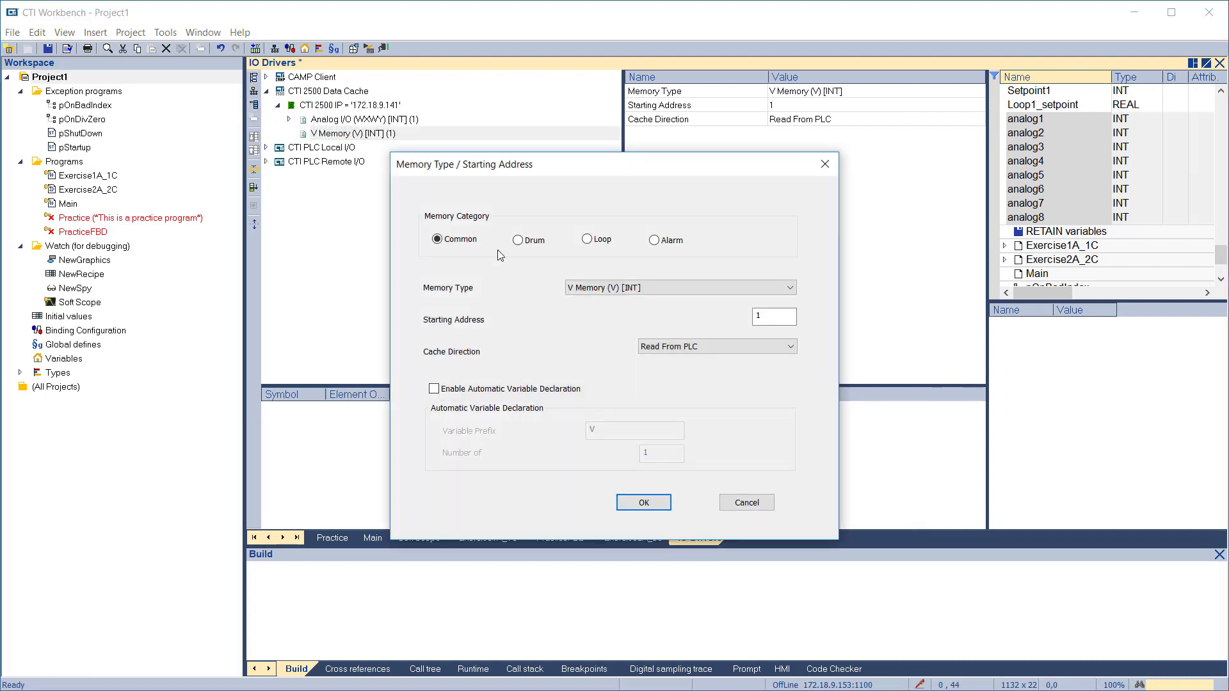
{"action": "left_click", "coordinate": [585, 241]}
{"action": "left_click", "coordinate": [670, 290]}
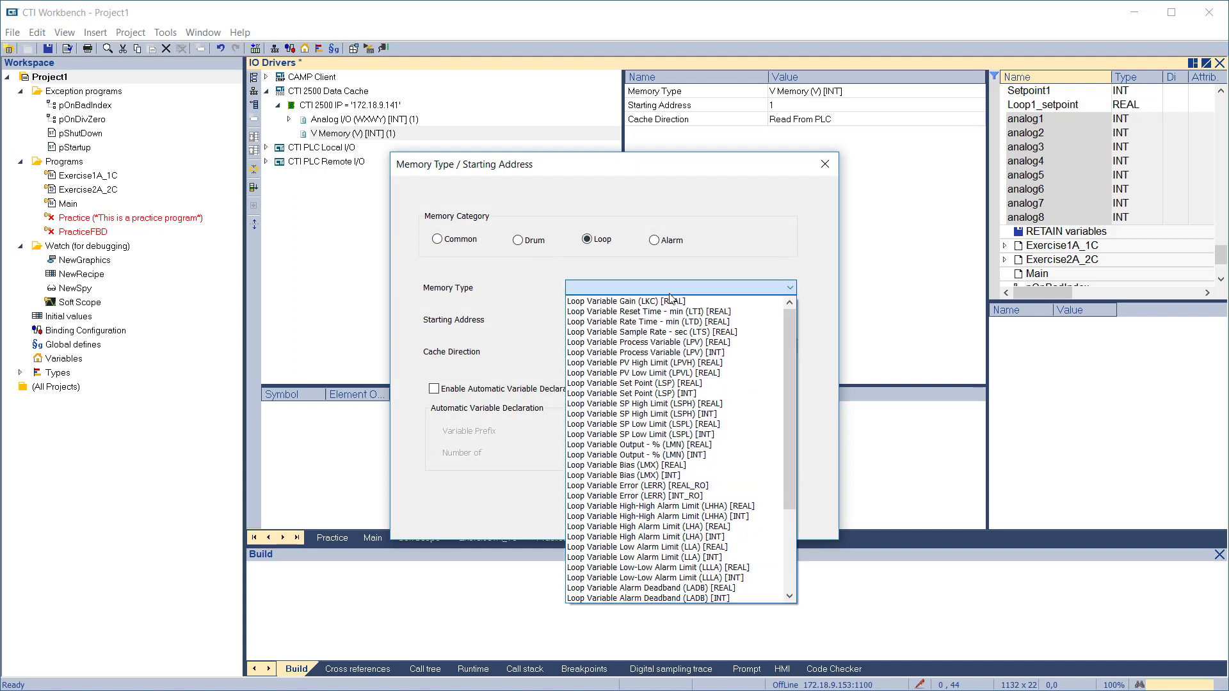
{"action": "left_click", "coordinate": [658, 383]}
{"action": "left_click", "coordinate": [679, 350]}
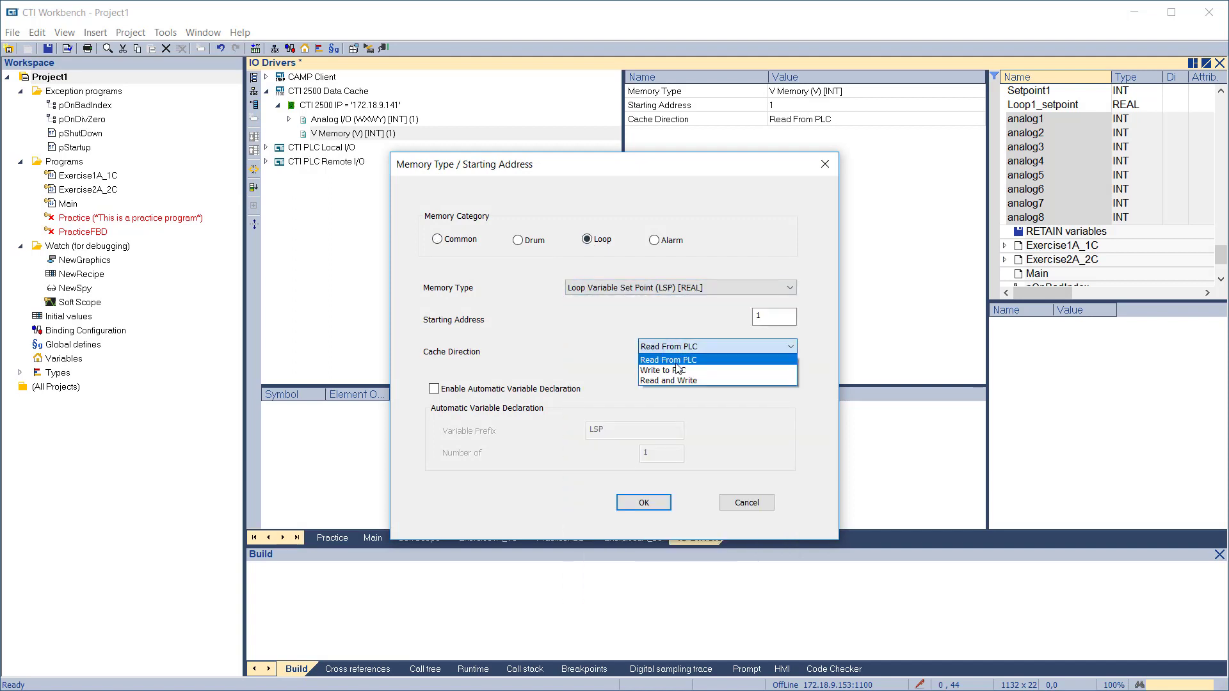
{"action": "left_click", "coordinate": [671, 366]}
{"action": "left_click", "coordinate": [649, 500]}
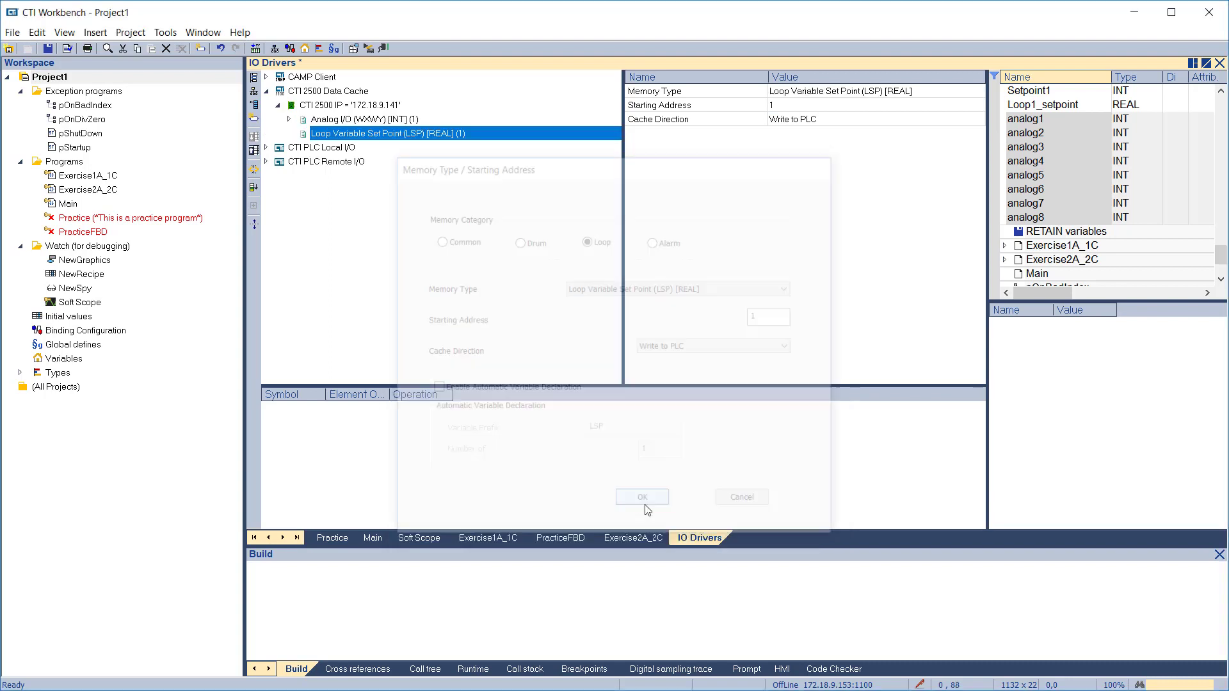
Map Loop1_setpoint to the Loop Variable Set Point block, widen the symbol column and expand both data cache blocks.
{"action": "left_click_drag", "start_coordinate": [1038, 108], "coordinate": [512, 475]}
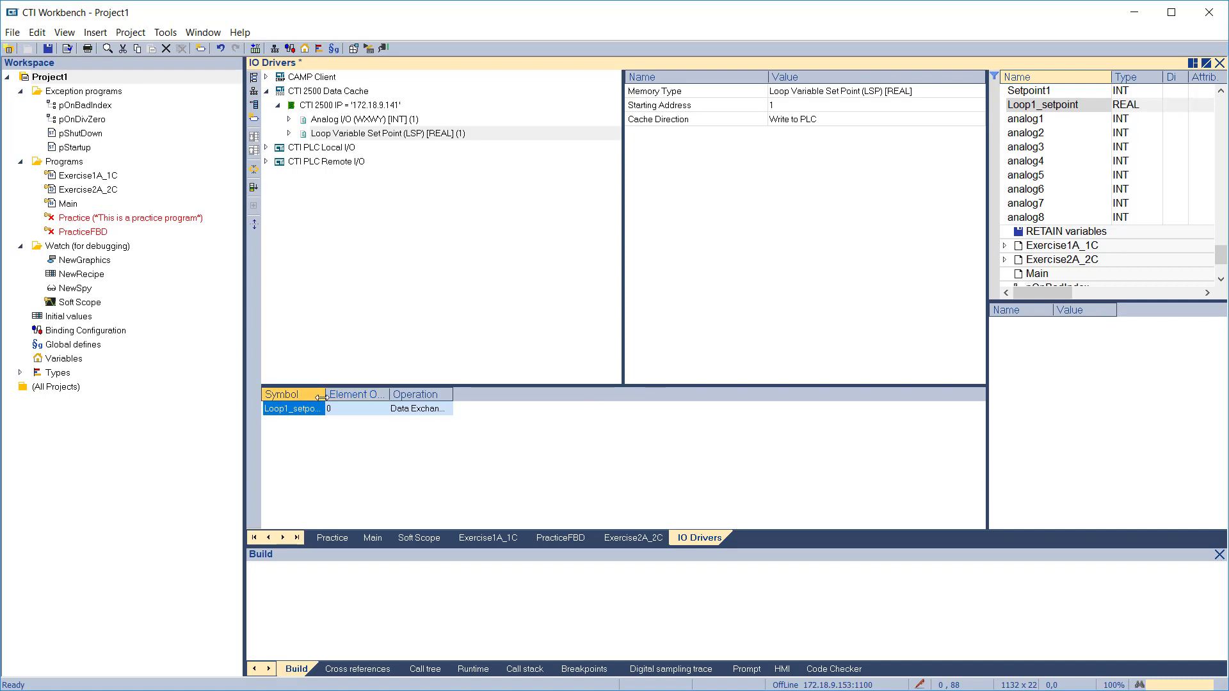
{"action": "left_click_drag", "start_coordinate": [326, 395], "coordinate": [357, 396]}
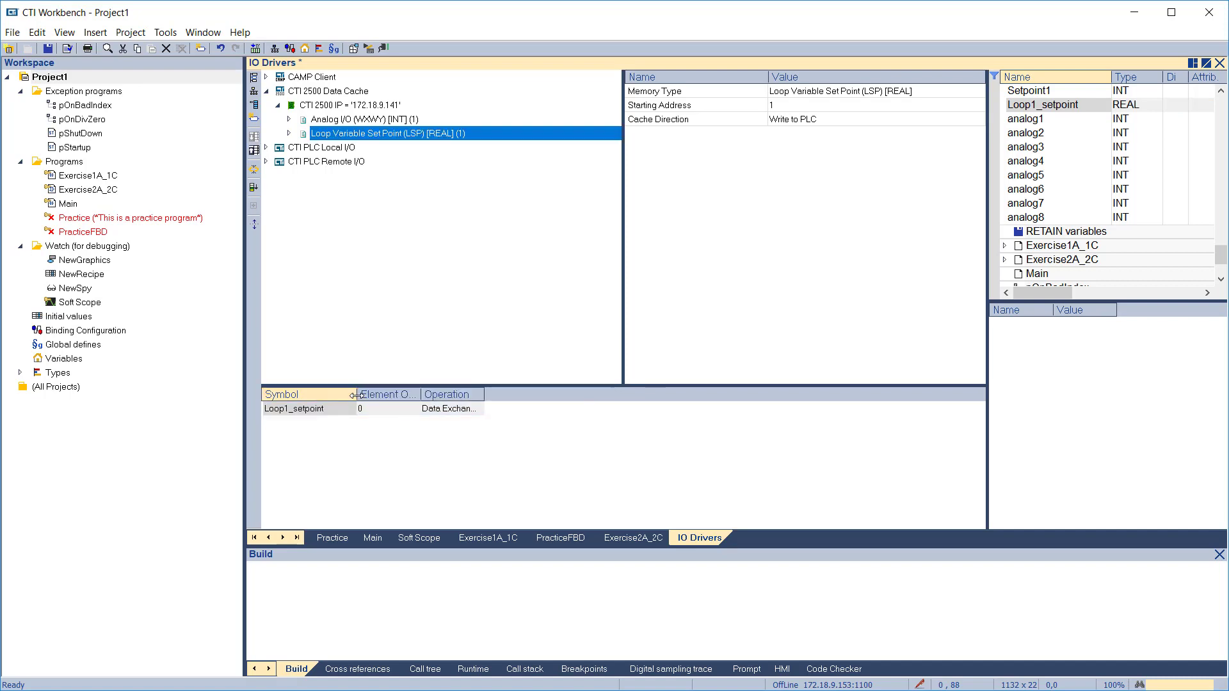
{"action": "left_click", "coordinate": [289, 120]}
{"action": "left_click", "coordinate": [289, 246]}
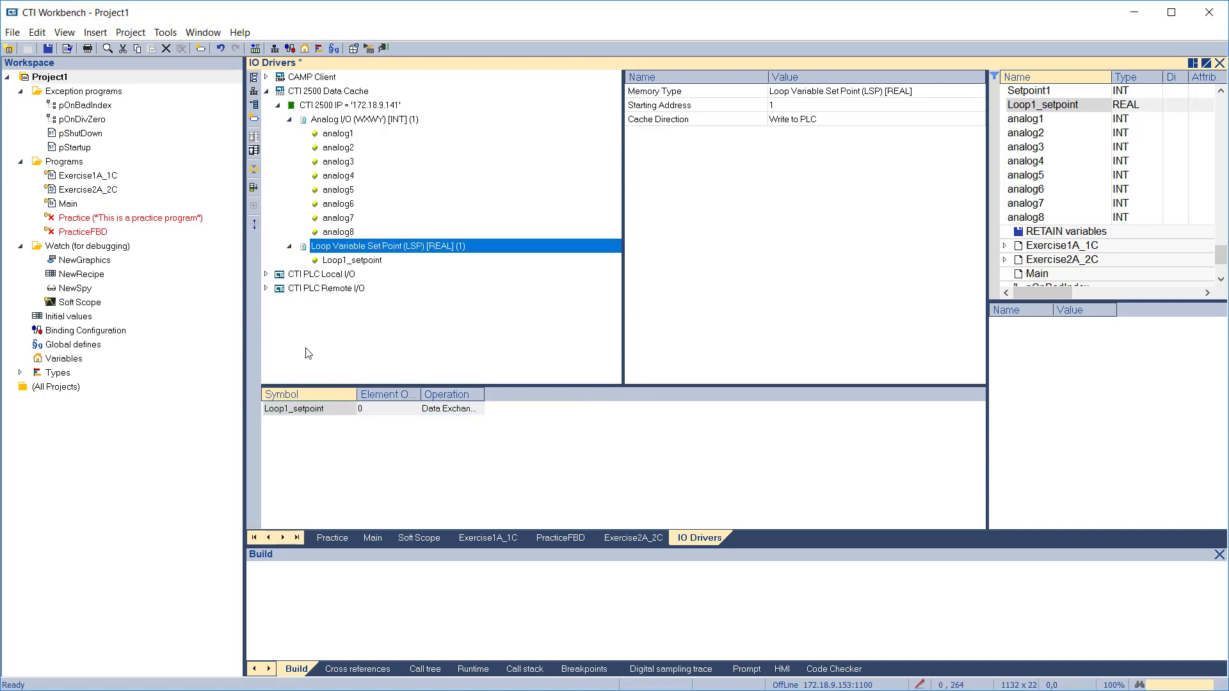